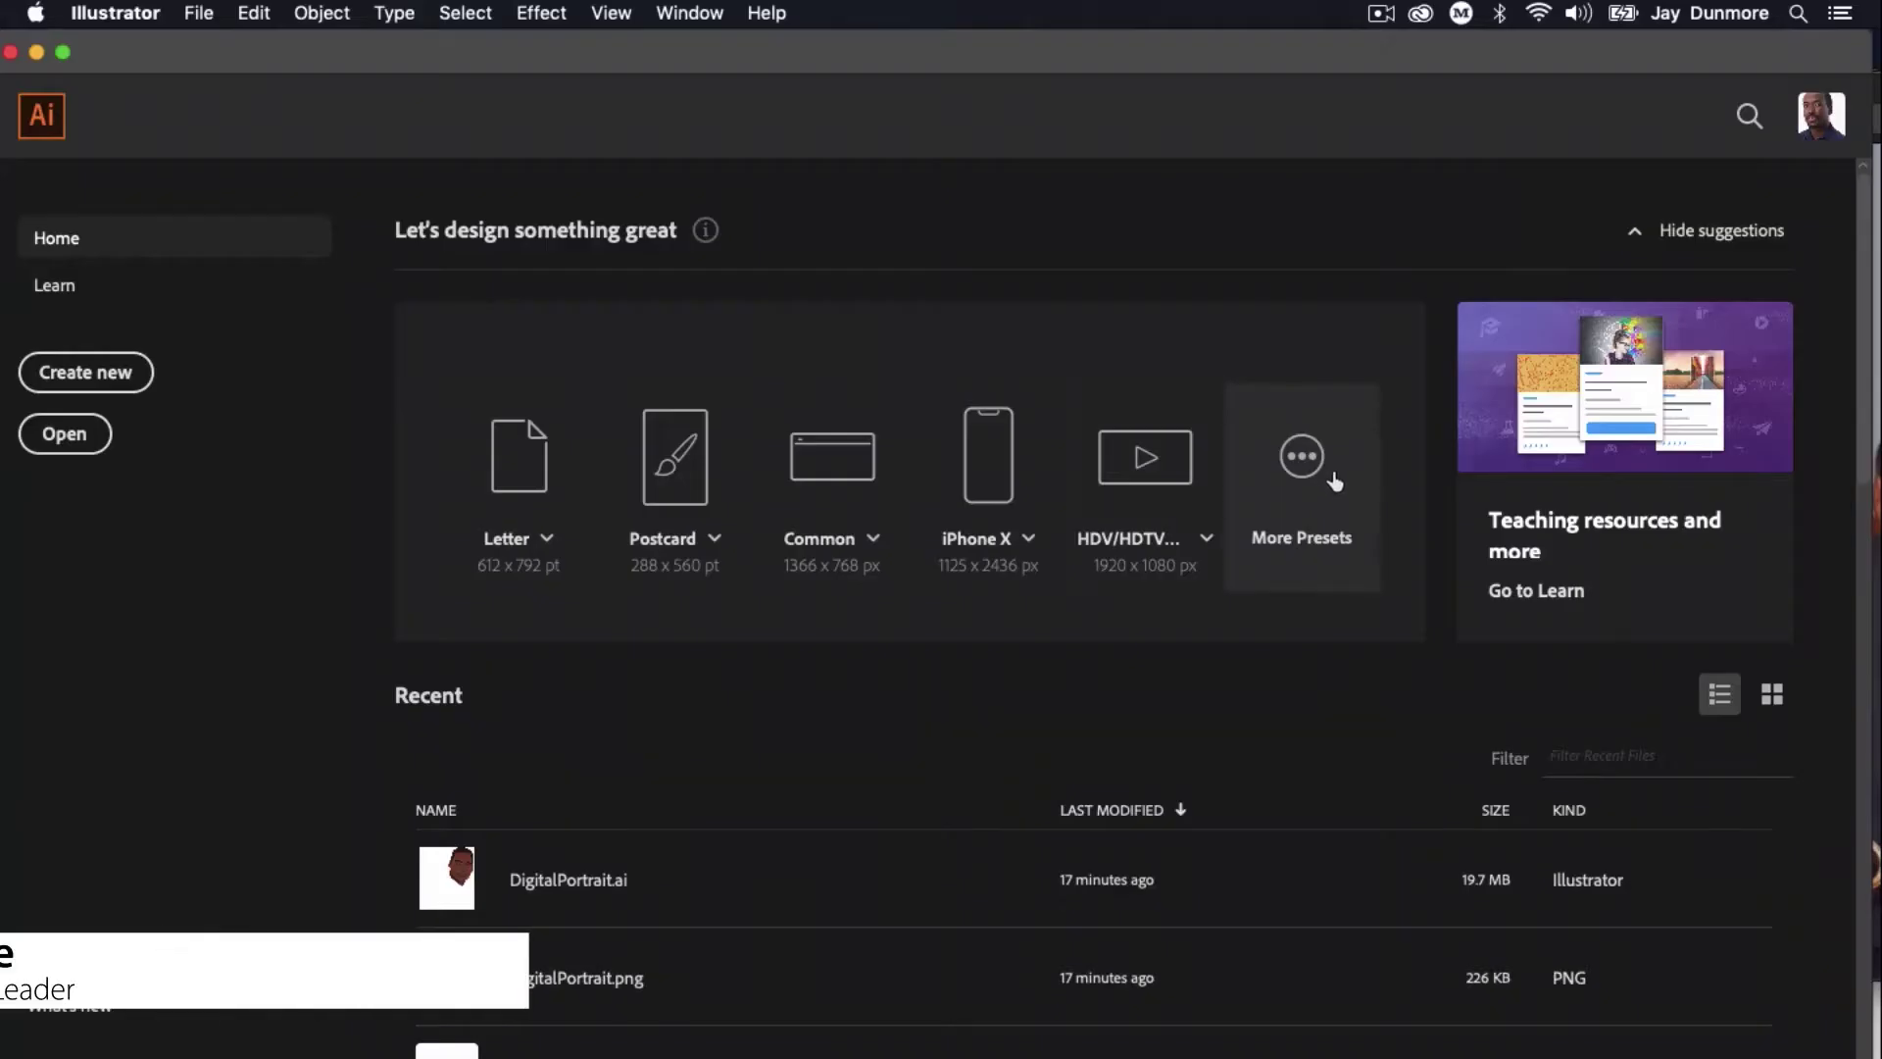
# Set up a new Tabloid document in landscape orientation, 17 × 11 in.
pyautogui.click(1333, 477)
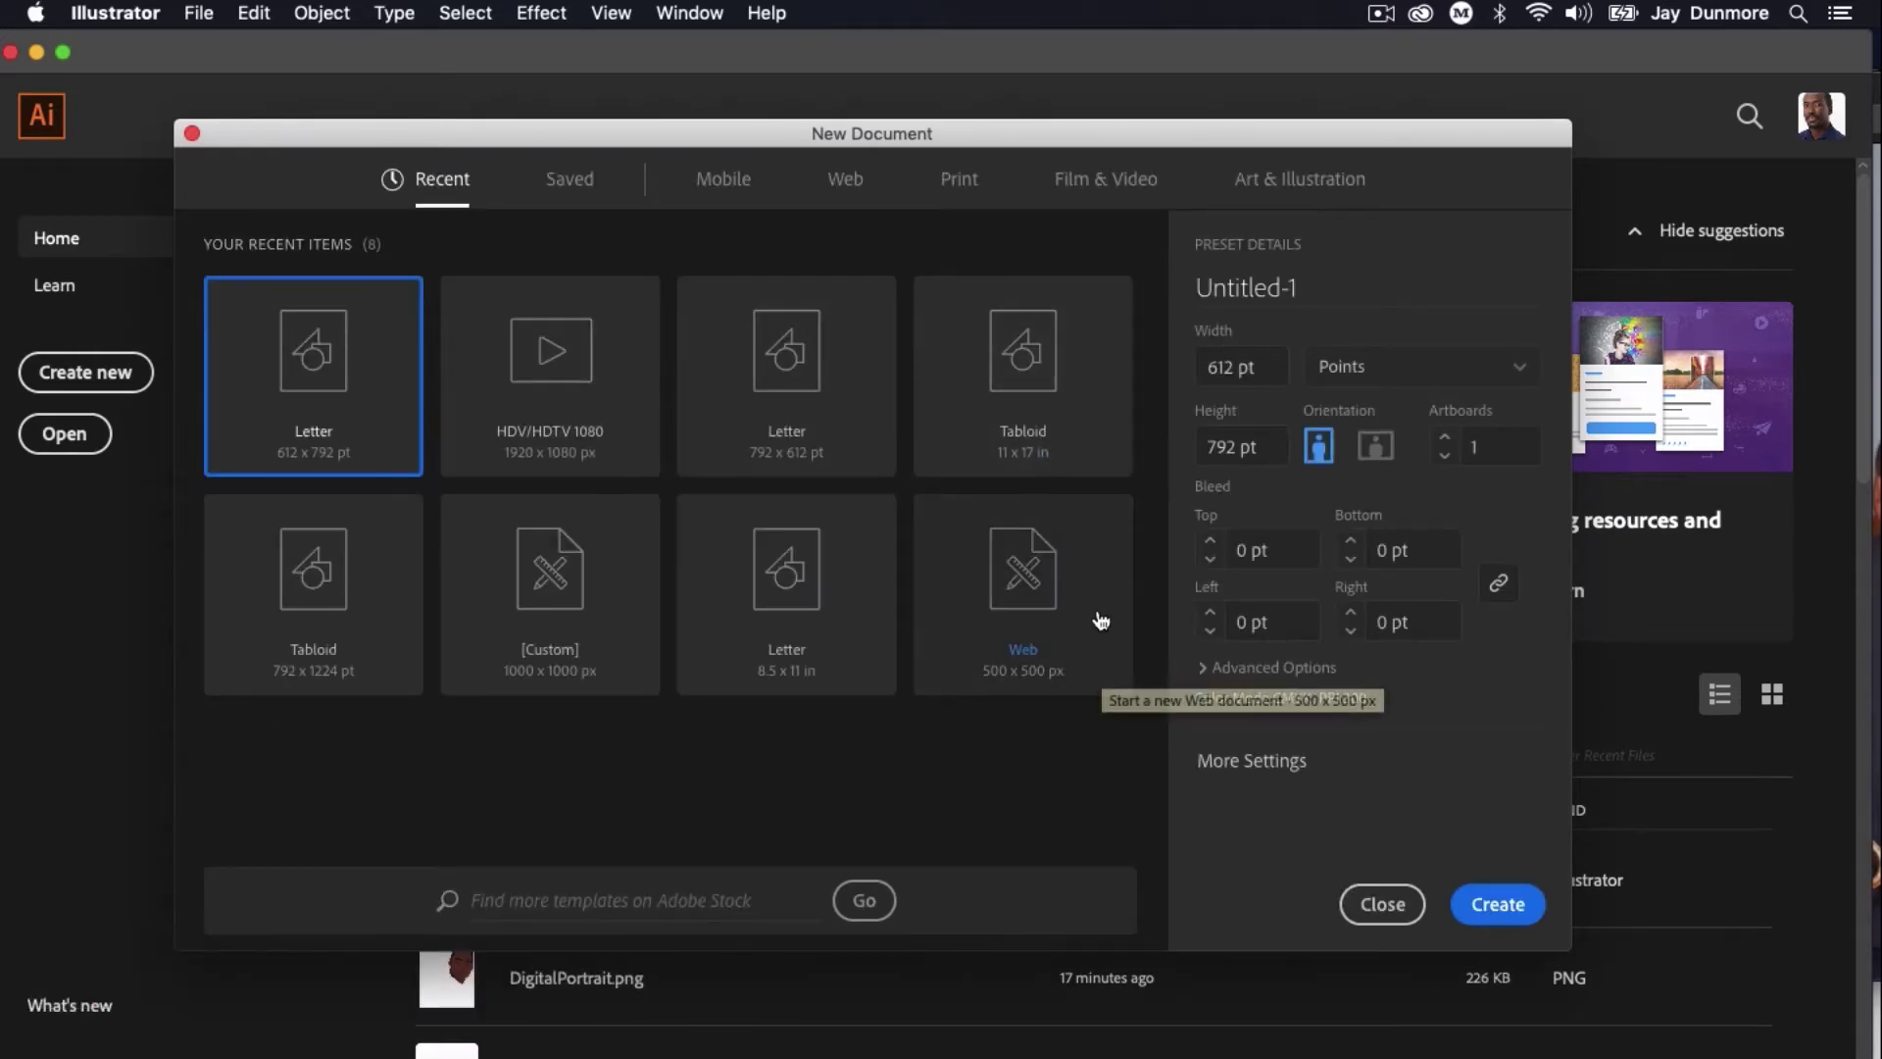
pyautogui.click(1088, 446)
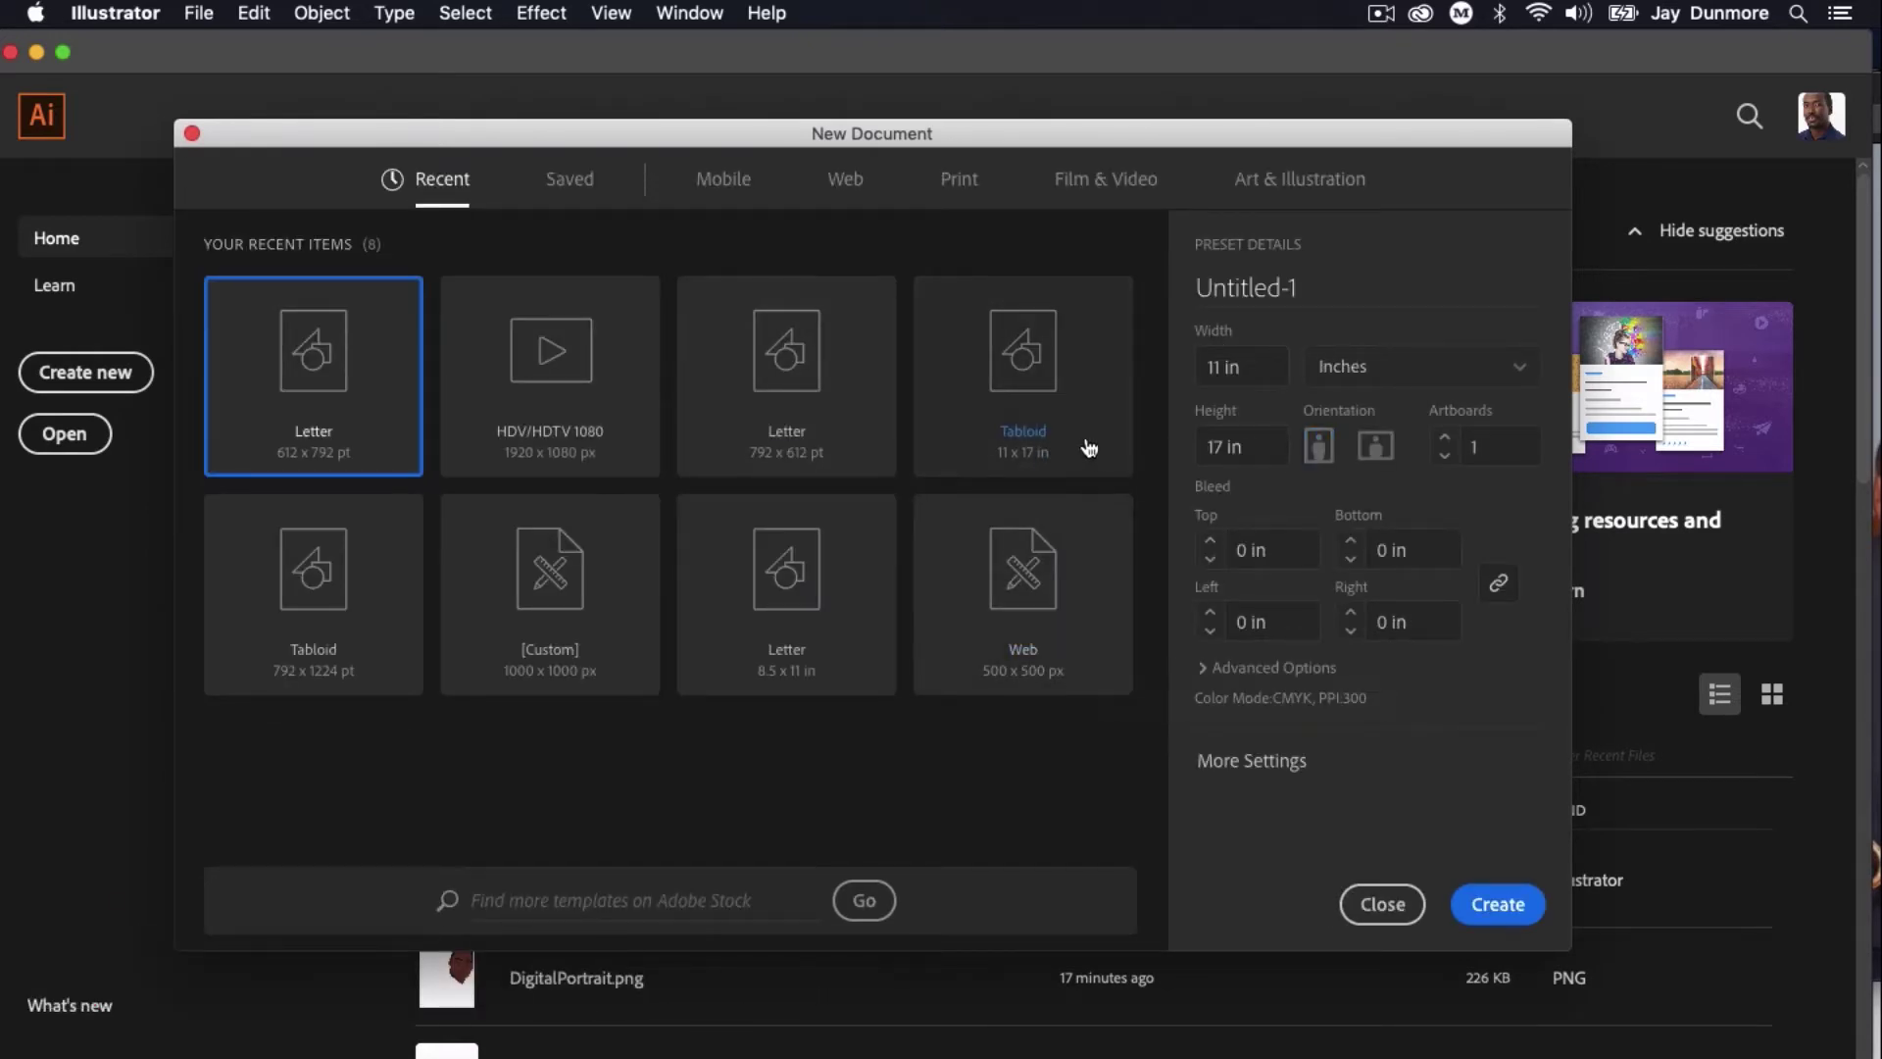
pyautogui.click(1377, 451)
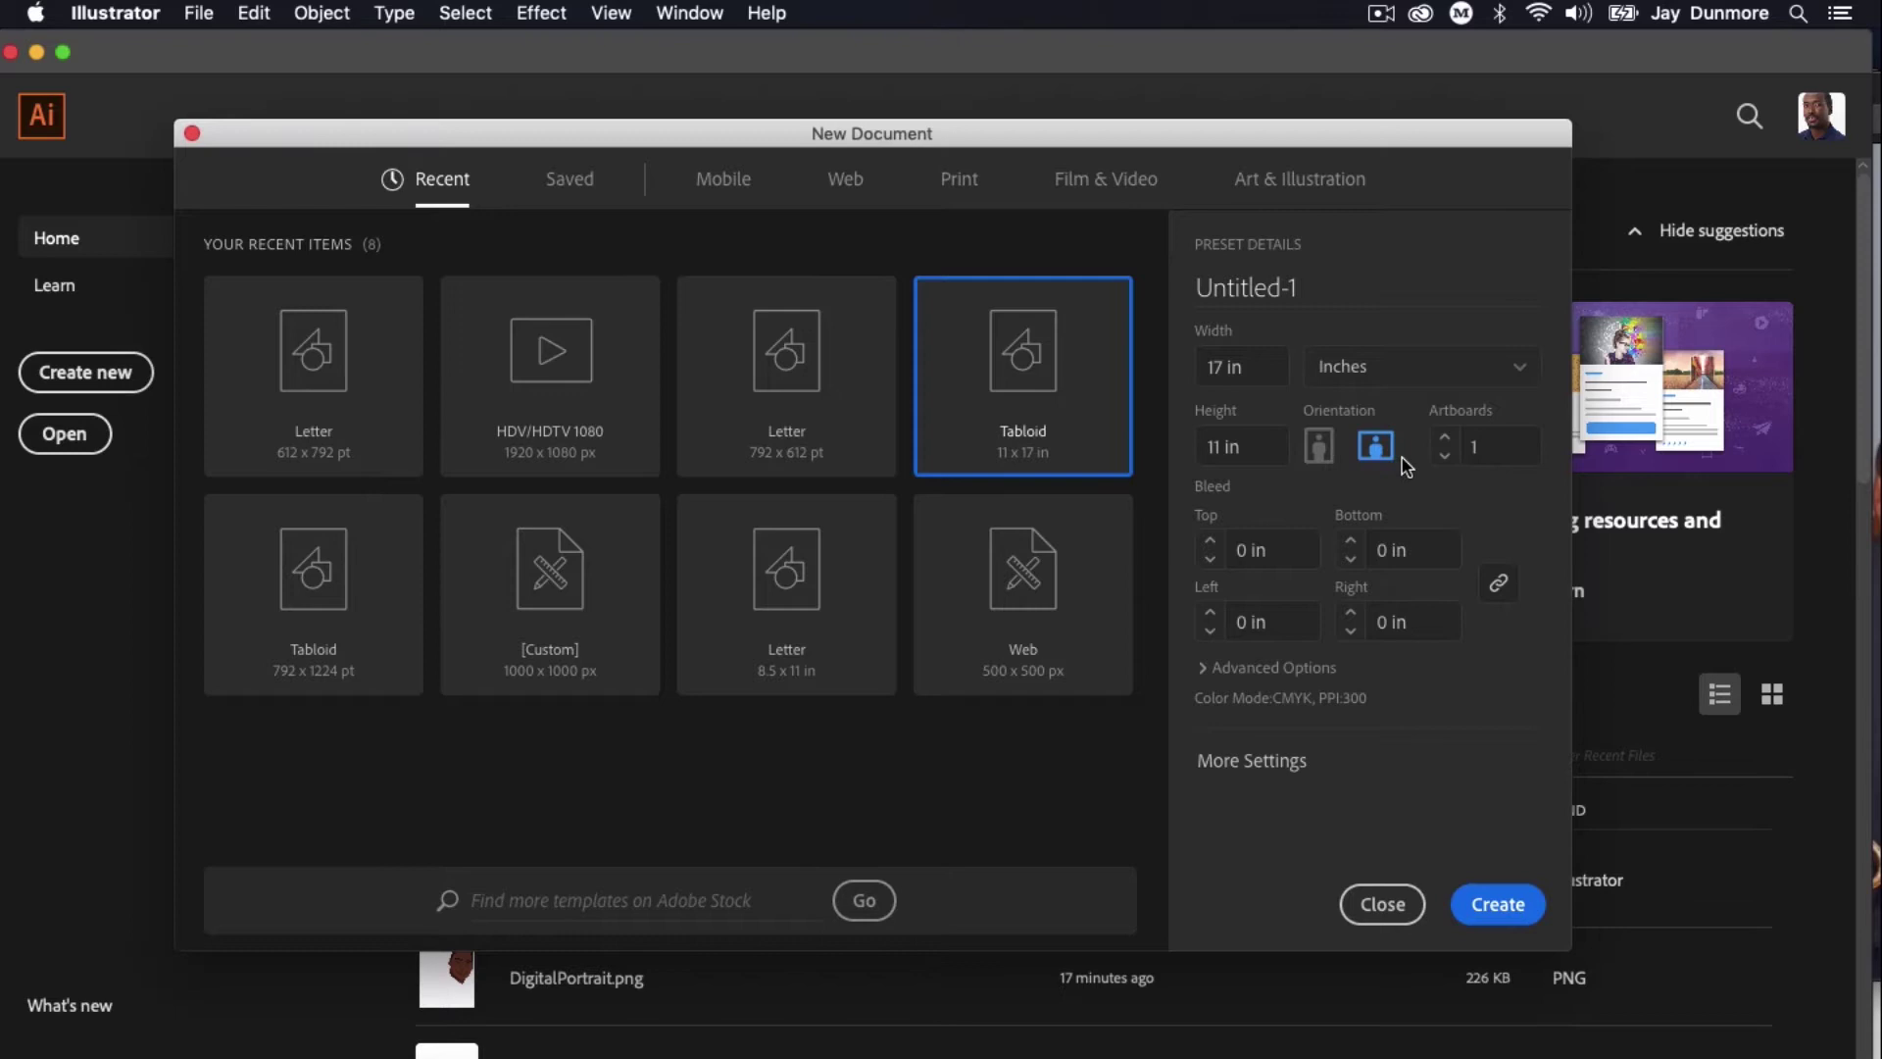
# Create the blank document and switch to the Essentials Classic workspace in a maximized window.
pyautogui.press('Return')
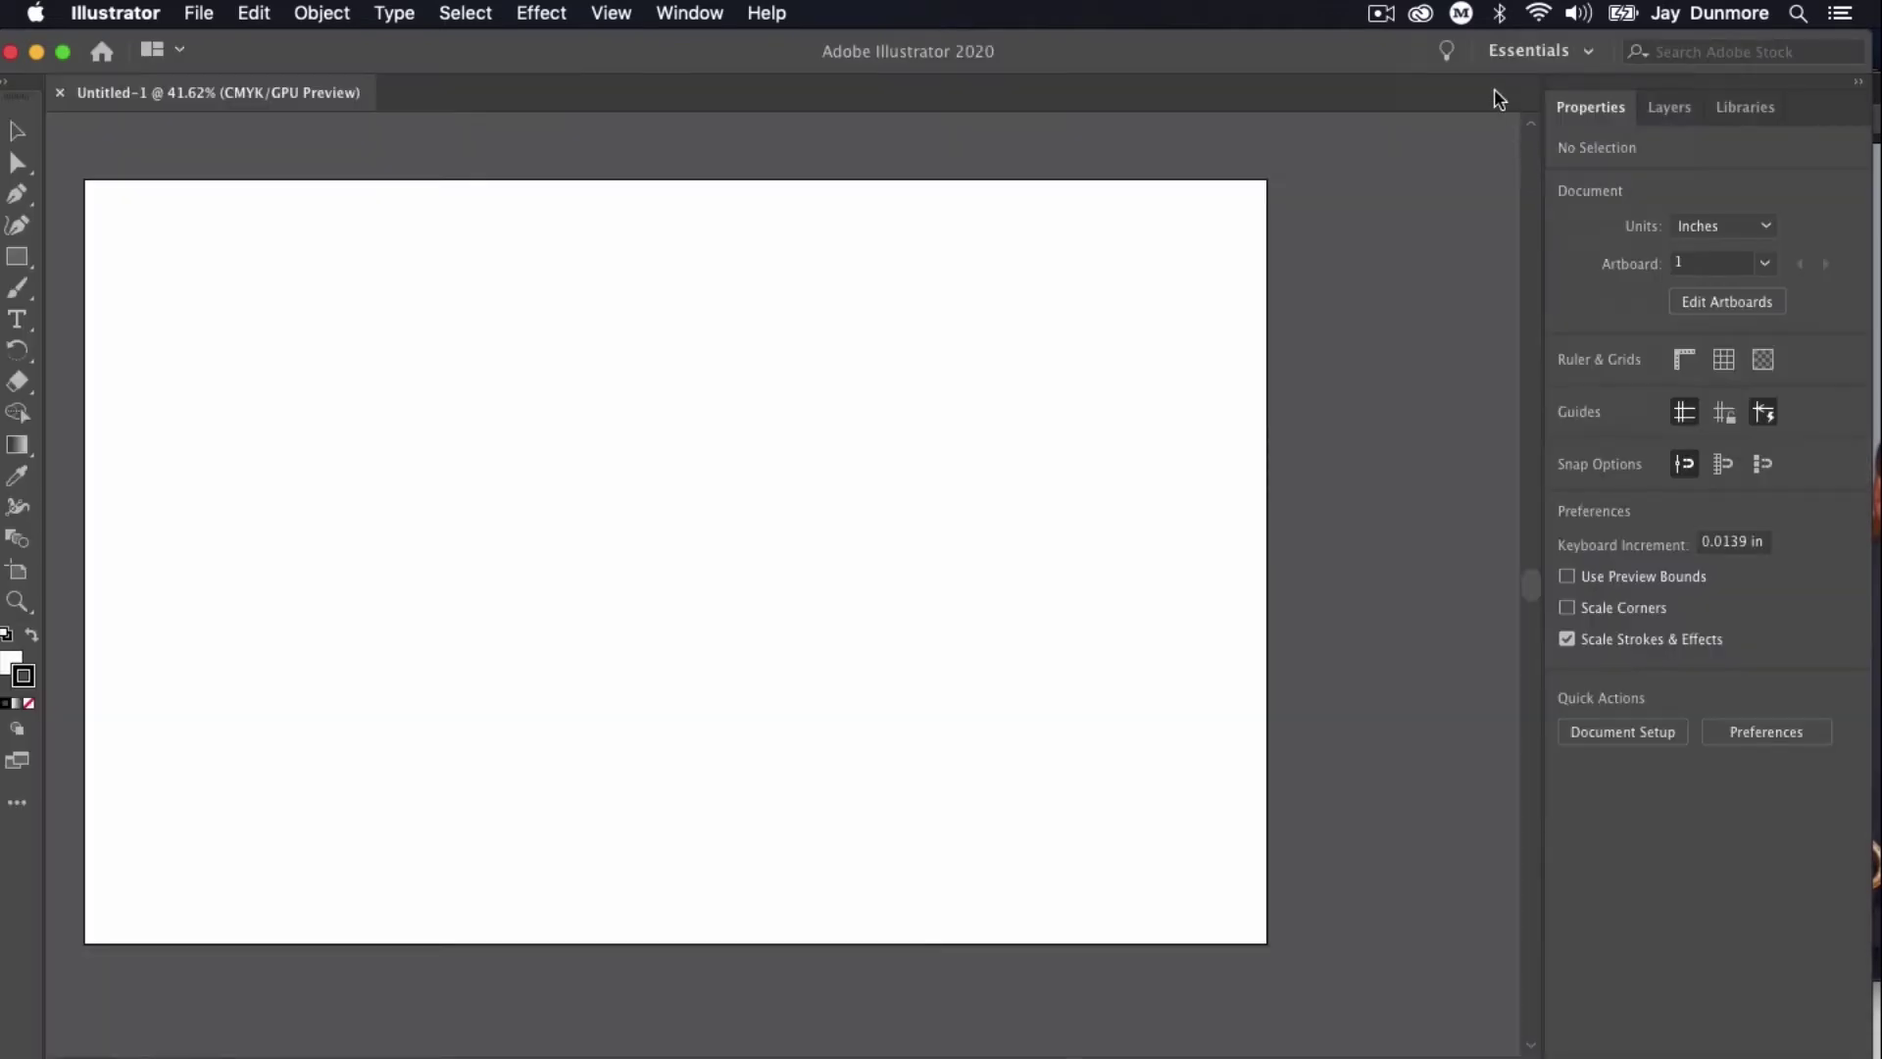
pyautogui.click(1509, 54)
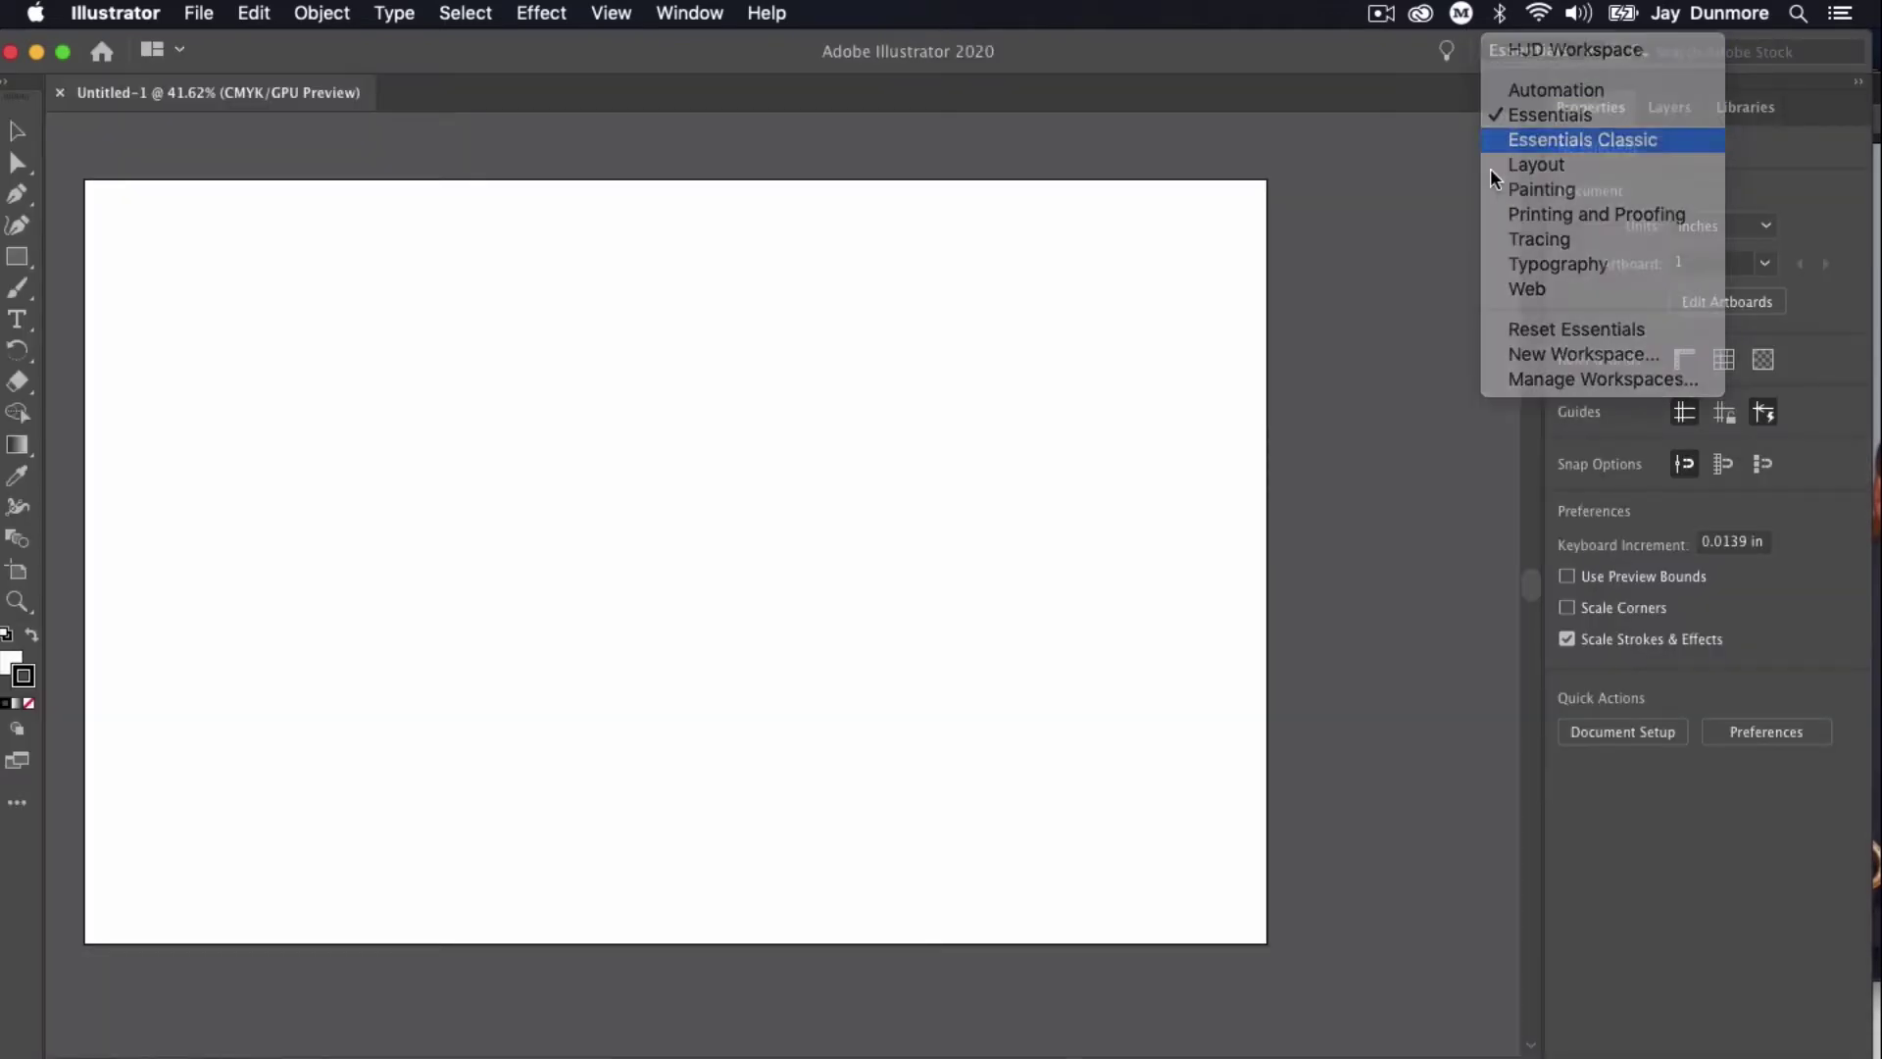
pyautogui.click(1499, 142)
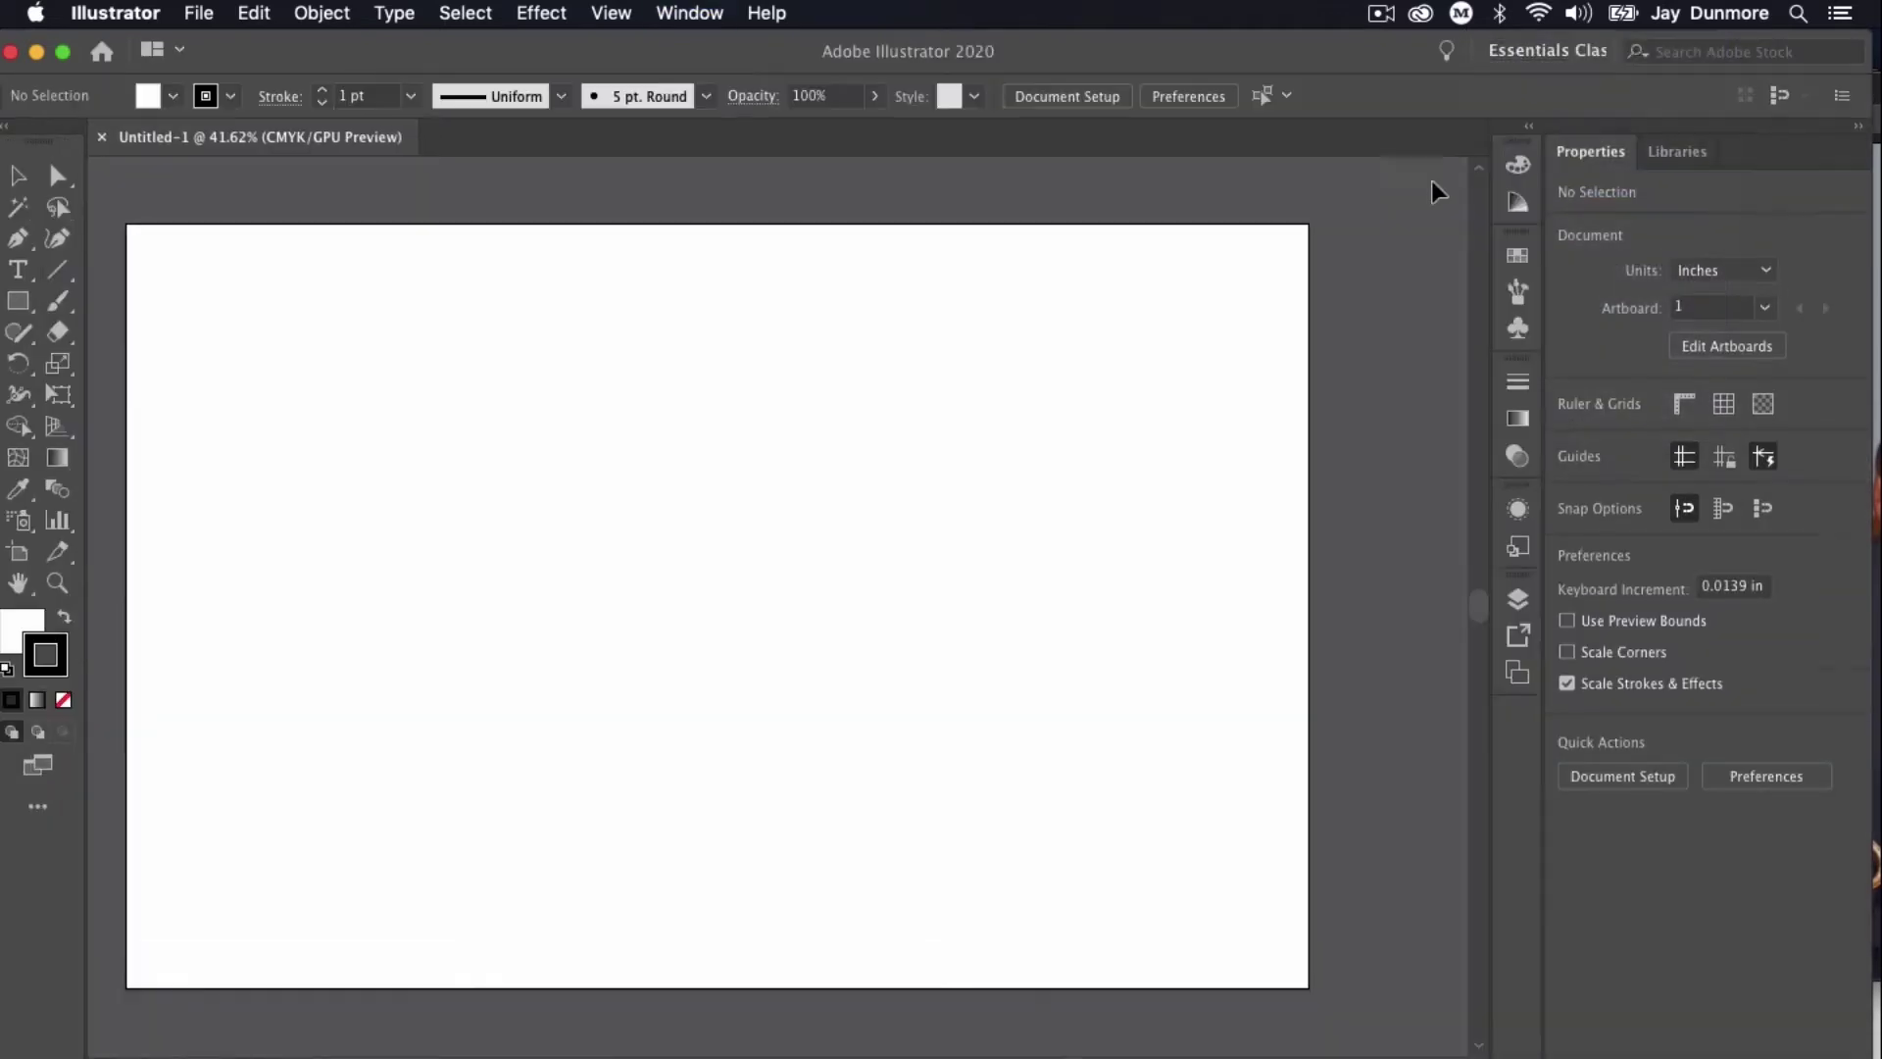
pyautogui.click(62, 54)
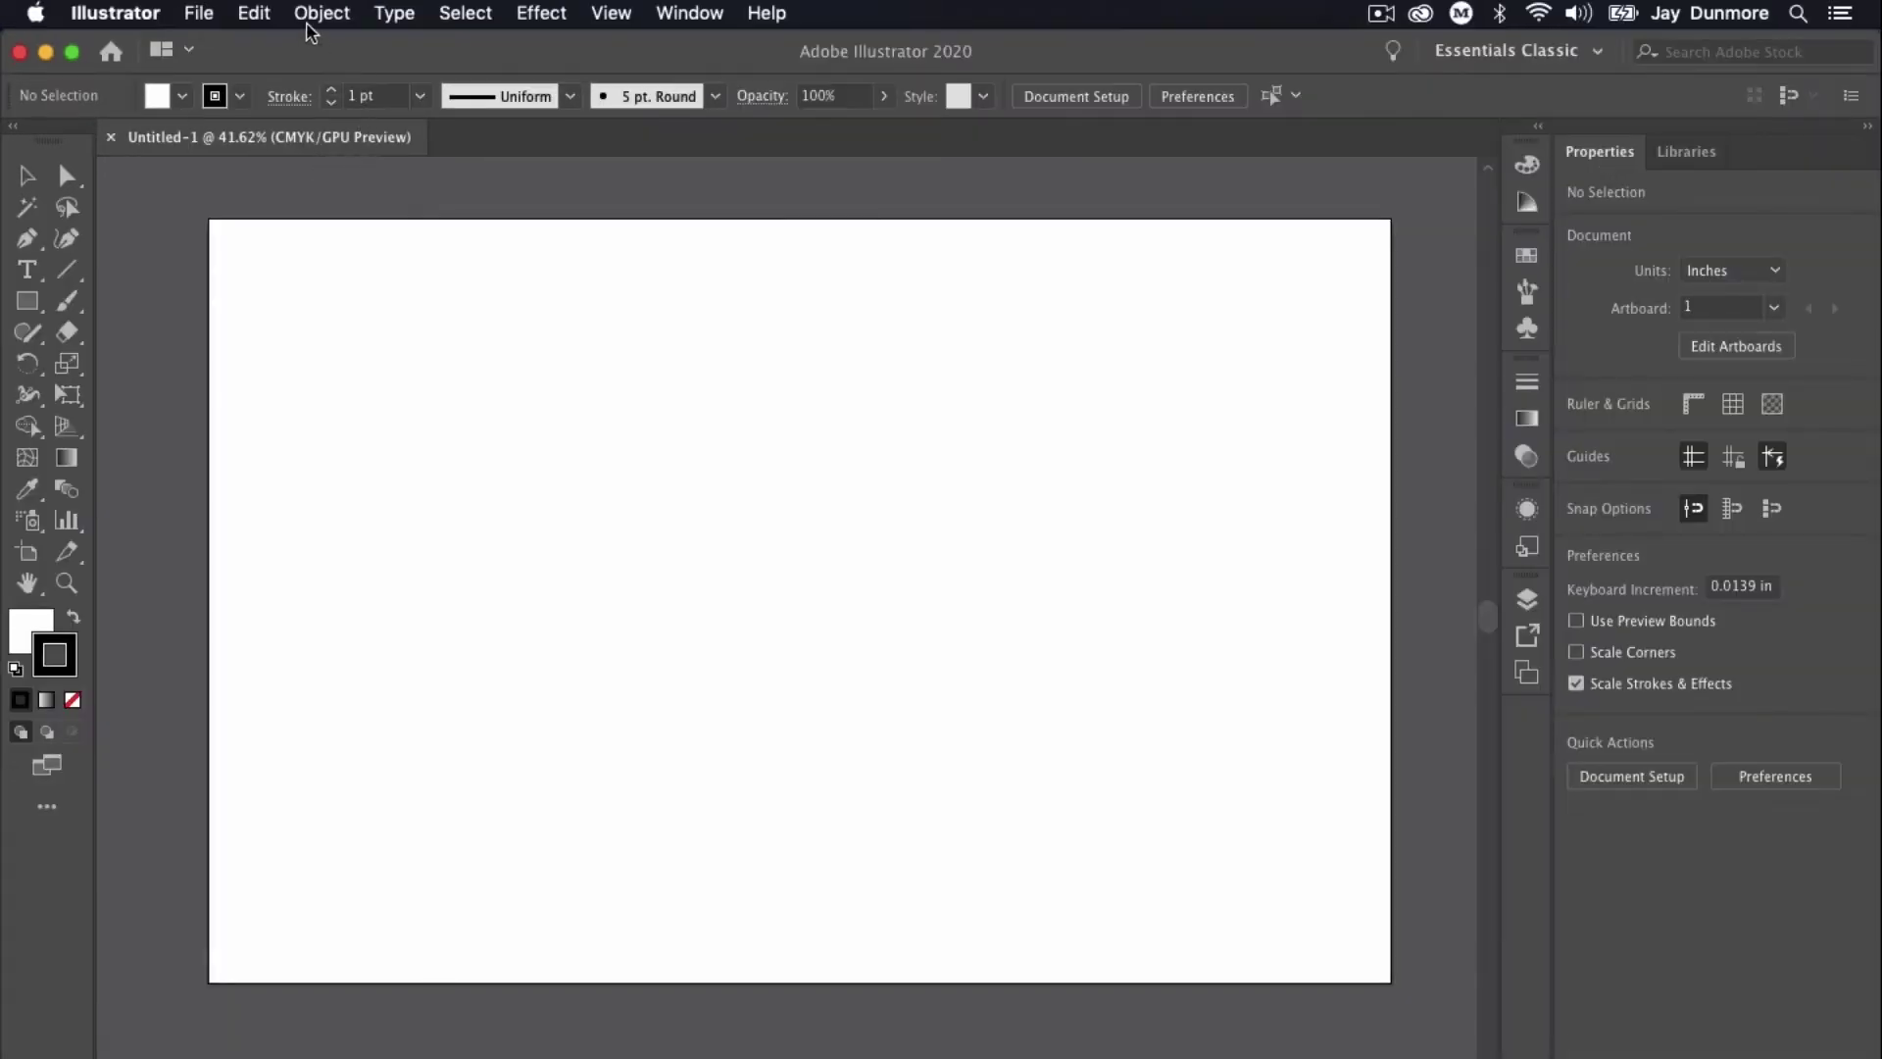
# Change the document colour mode from CMYK to RGB.
pyautogui.click(201, 13)
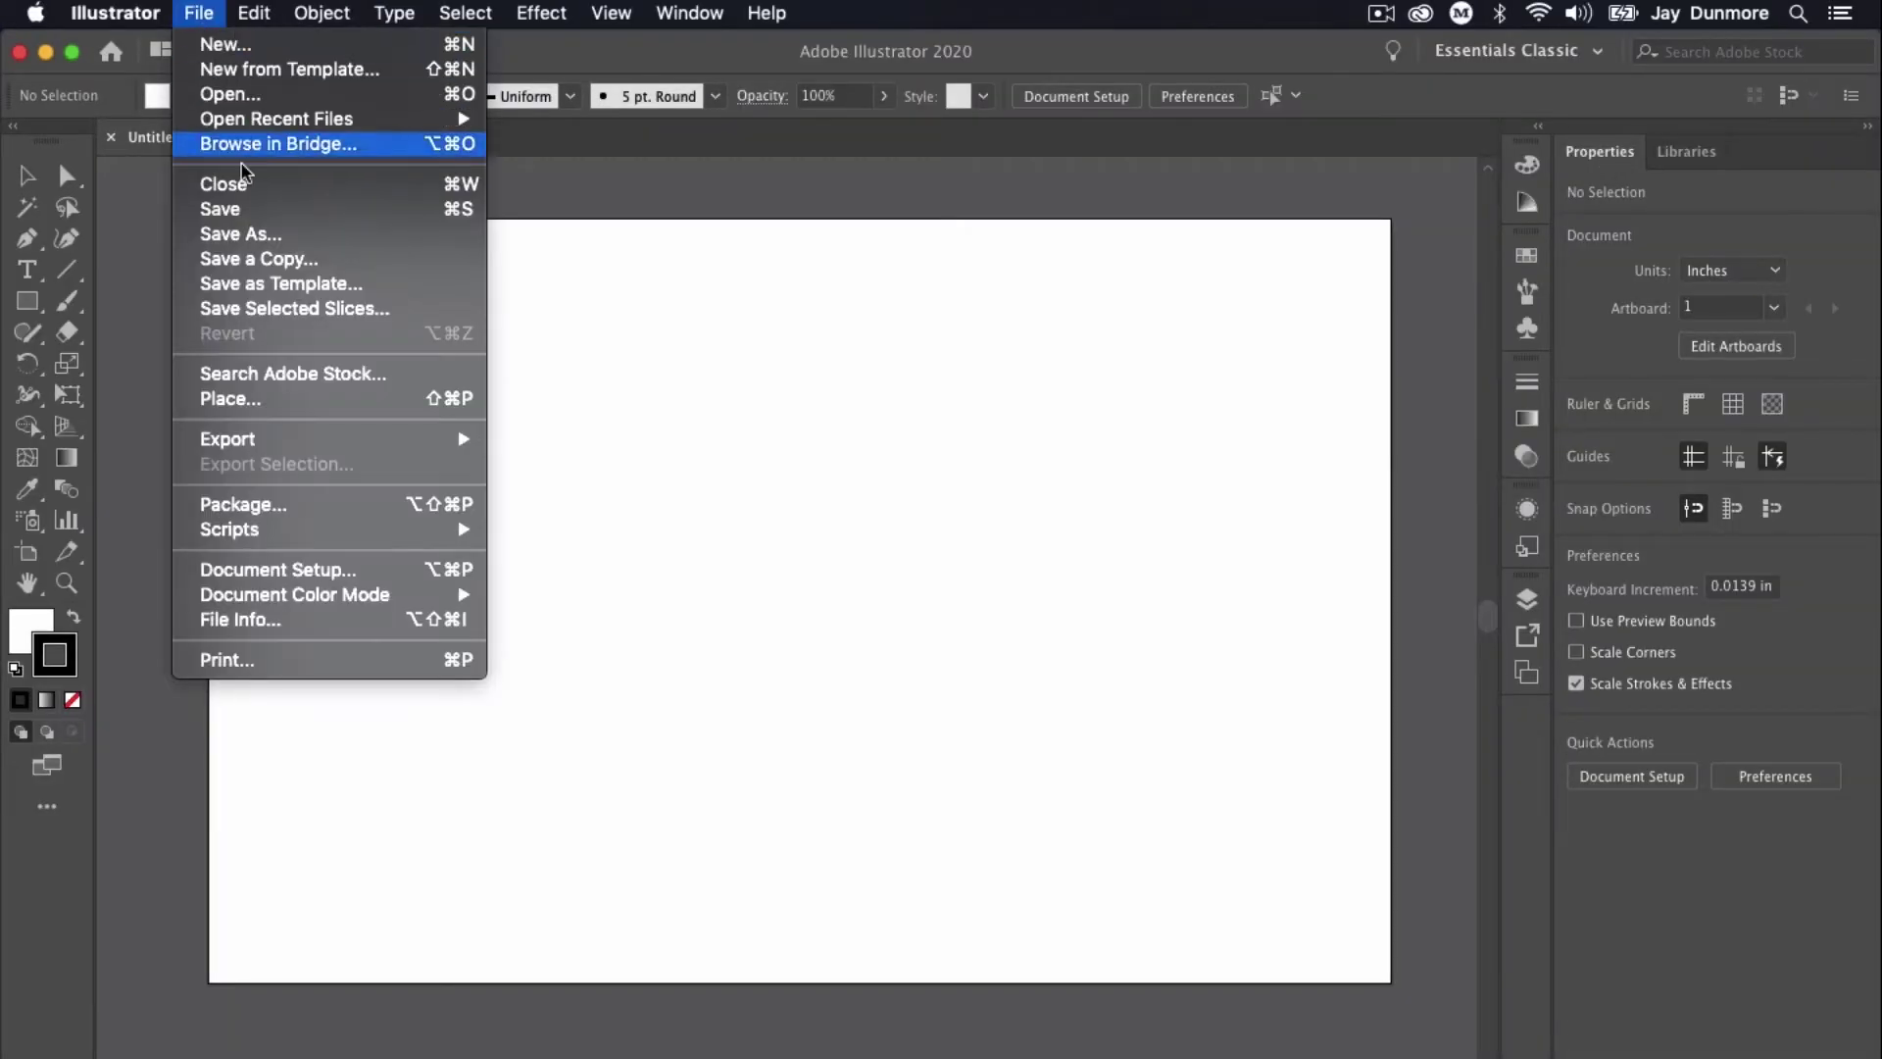
pyautogui.moveTo(373, 608)
pyautogui.click(534, 620)
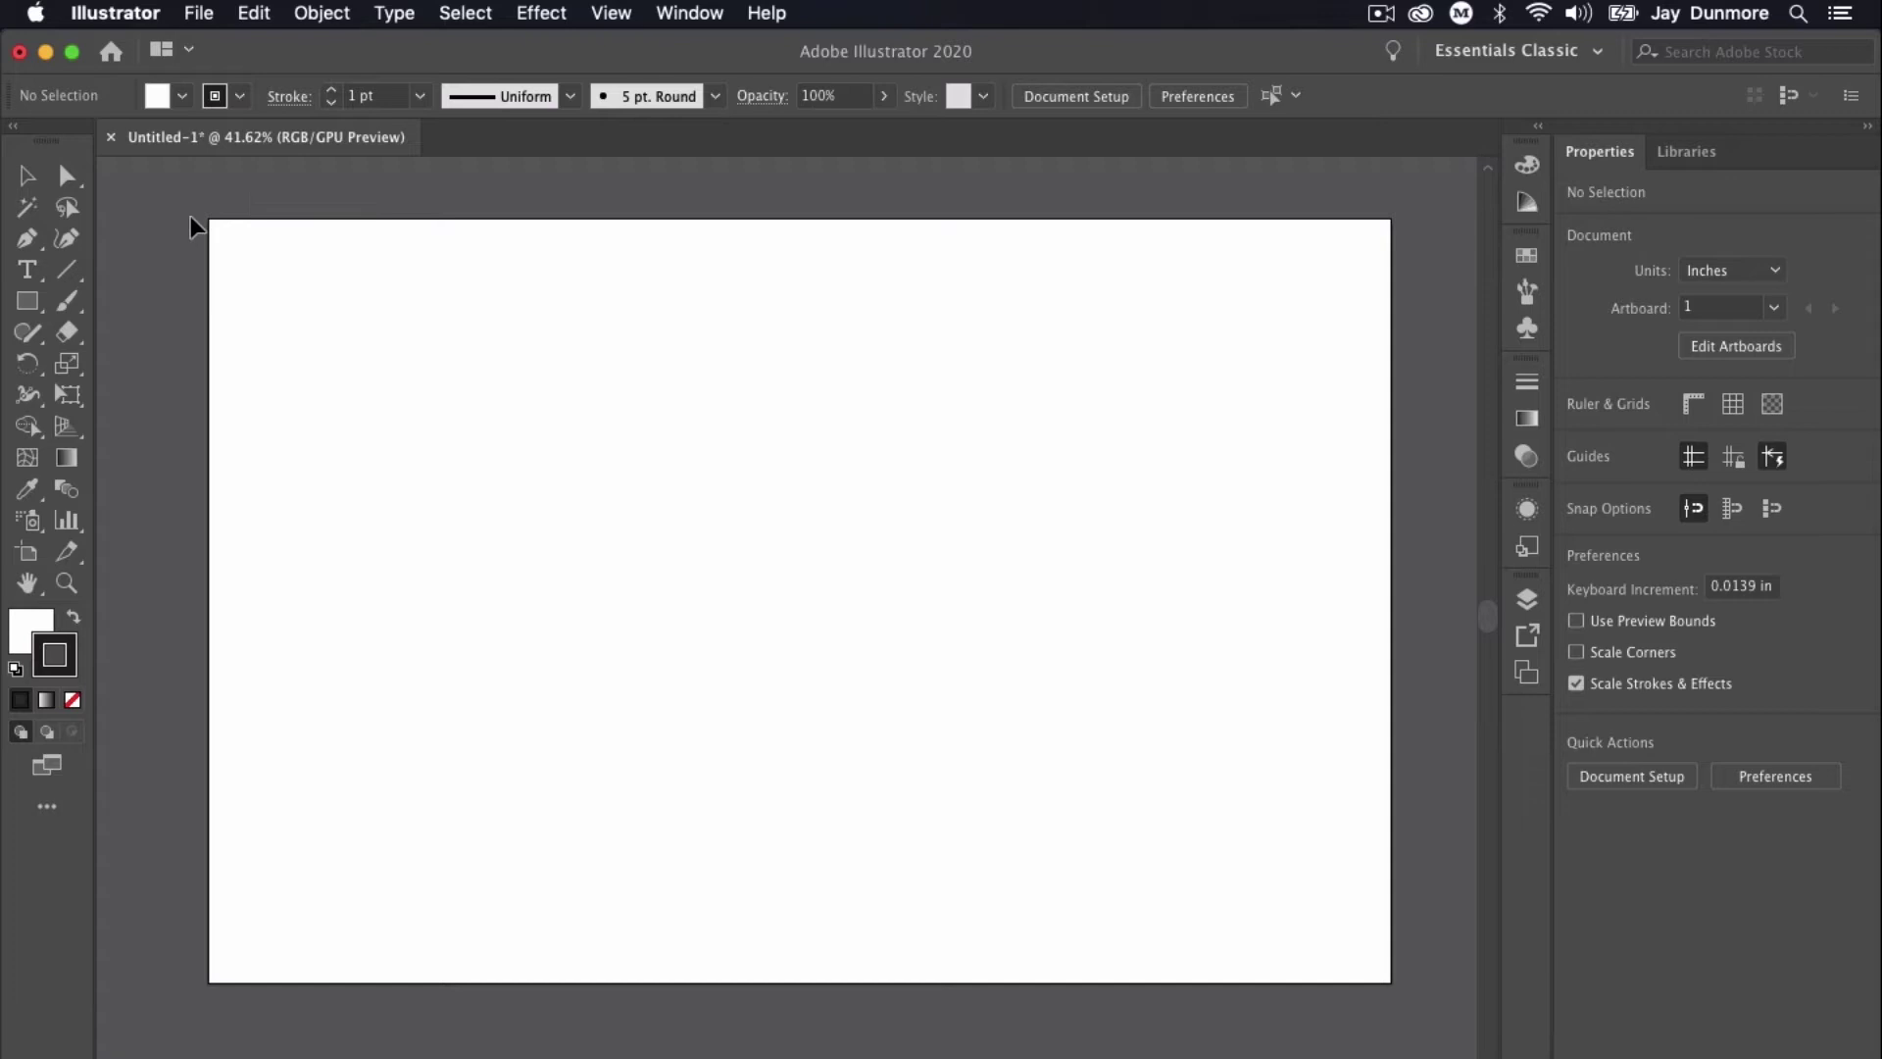
# Place MoHorns-MinimalistPoster.jpg across the artboard and tilt it clockwise to about 352.9°.
pyautogui.click(199, 13)
pyautogui.click(279, 398)
pyautogui.moveTo(279, 217); pyautogui.dragTo(1380, 951)
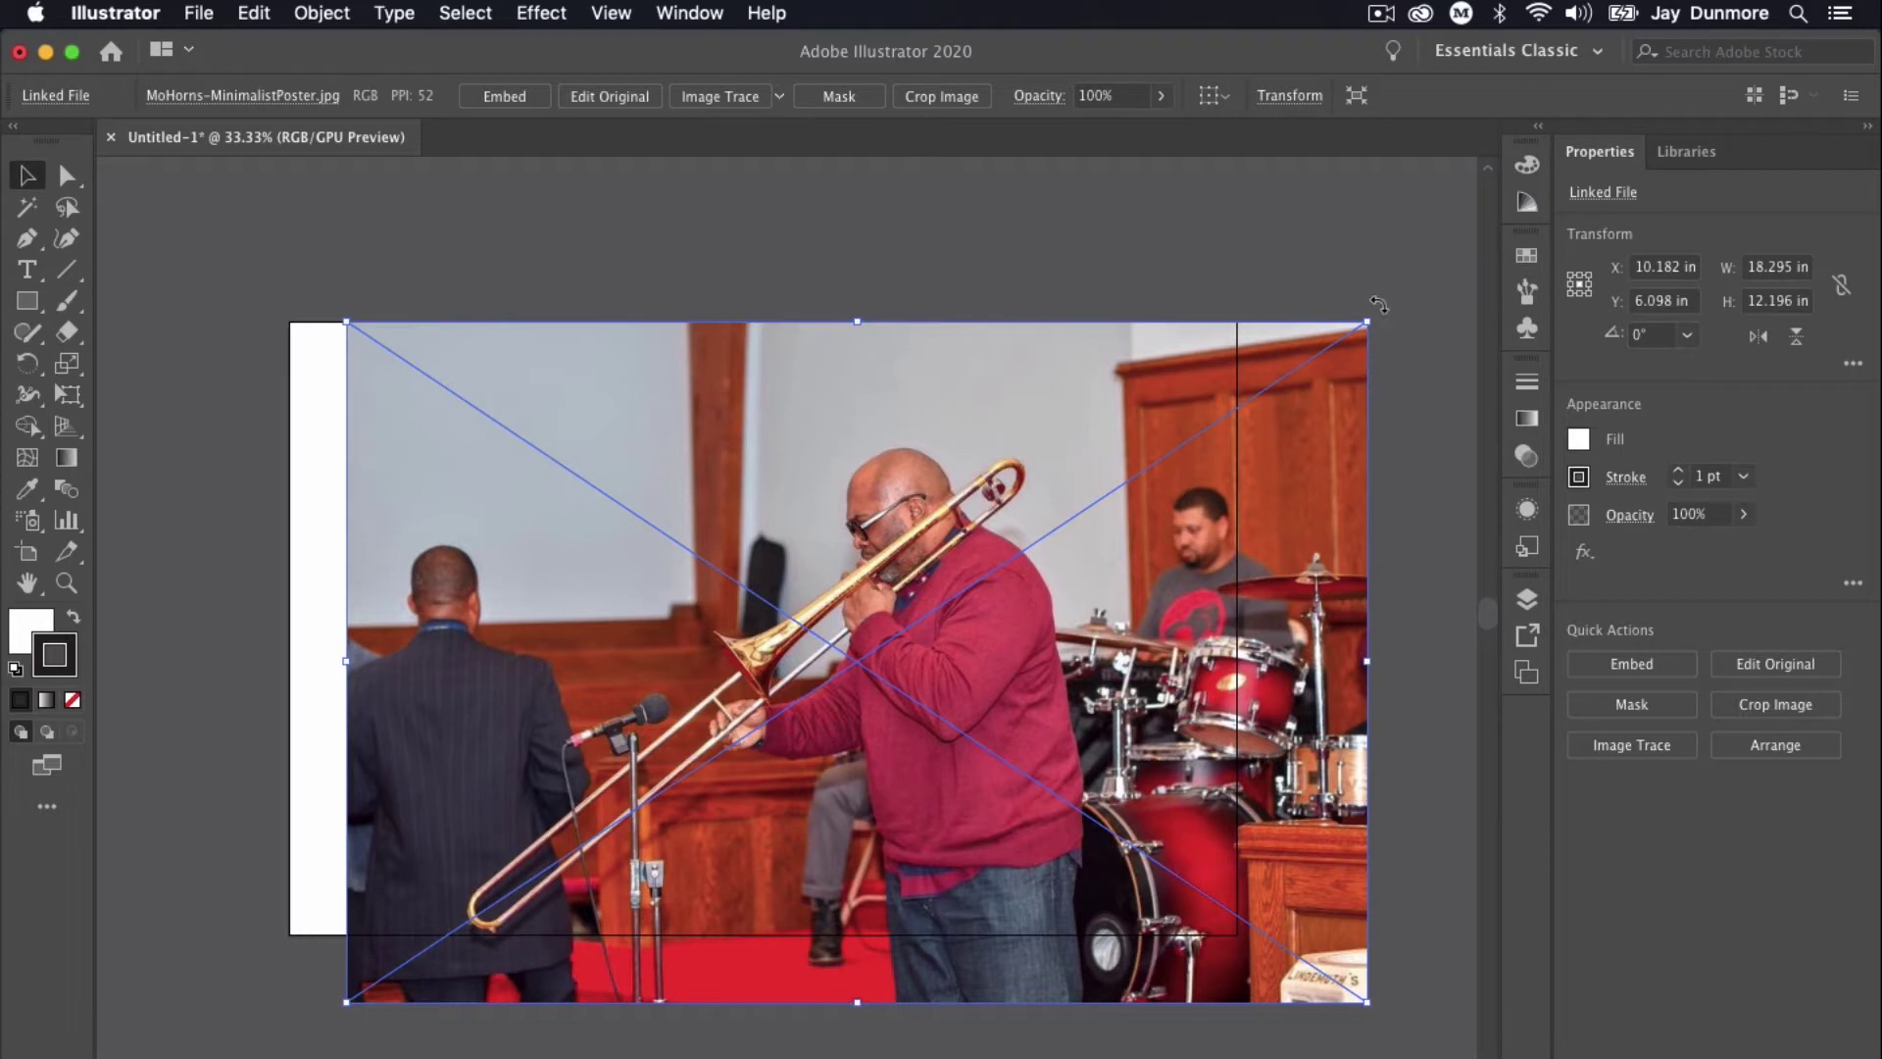
pyautogui.moveTo(1375, 310); pyautogui.dragTo(1382, 338)
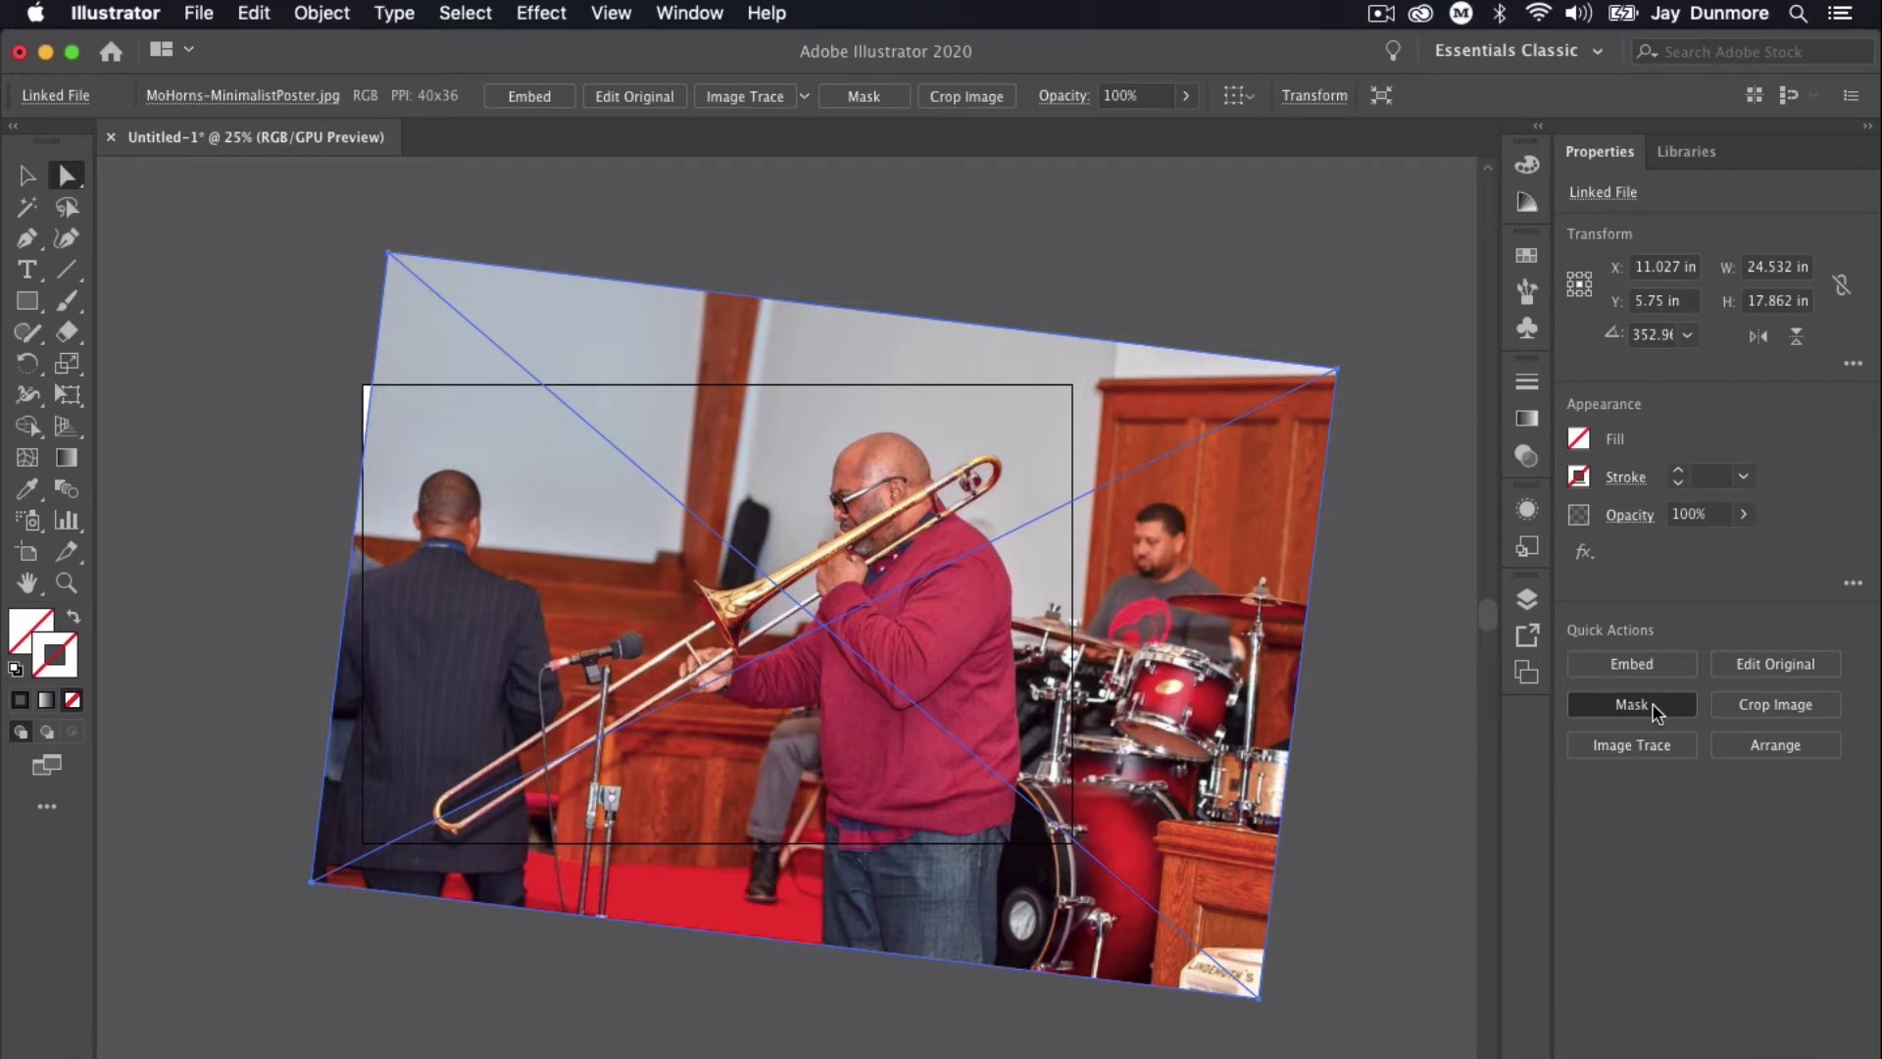
# Mask the photo, expand its Clip Group, and isolate the clipping path for editing.
pyautogui.click(1653, 708)
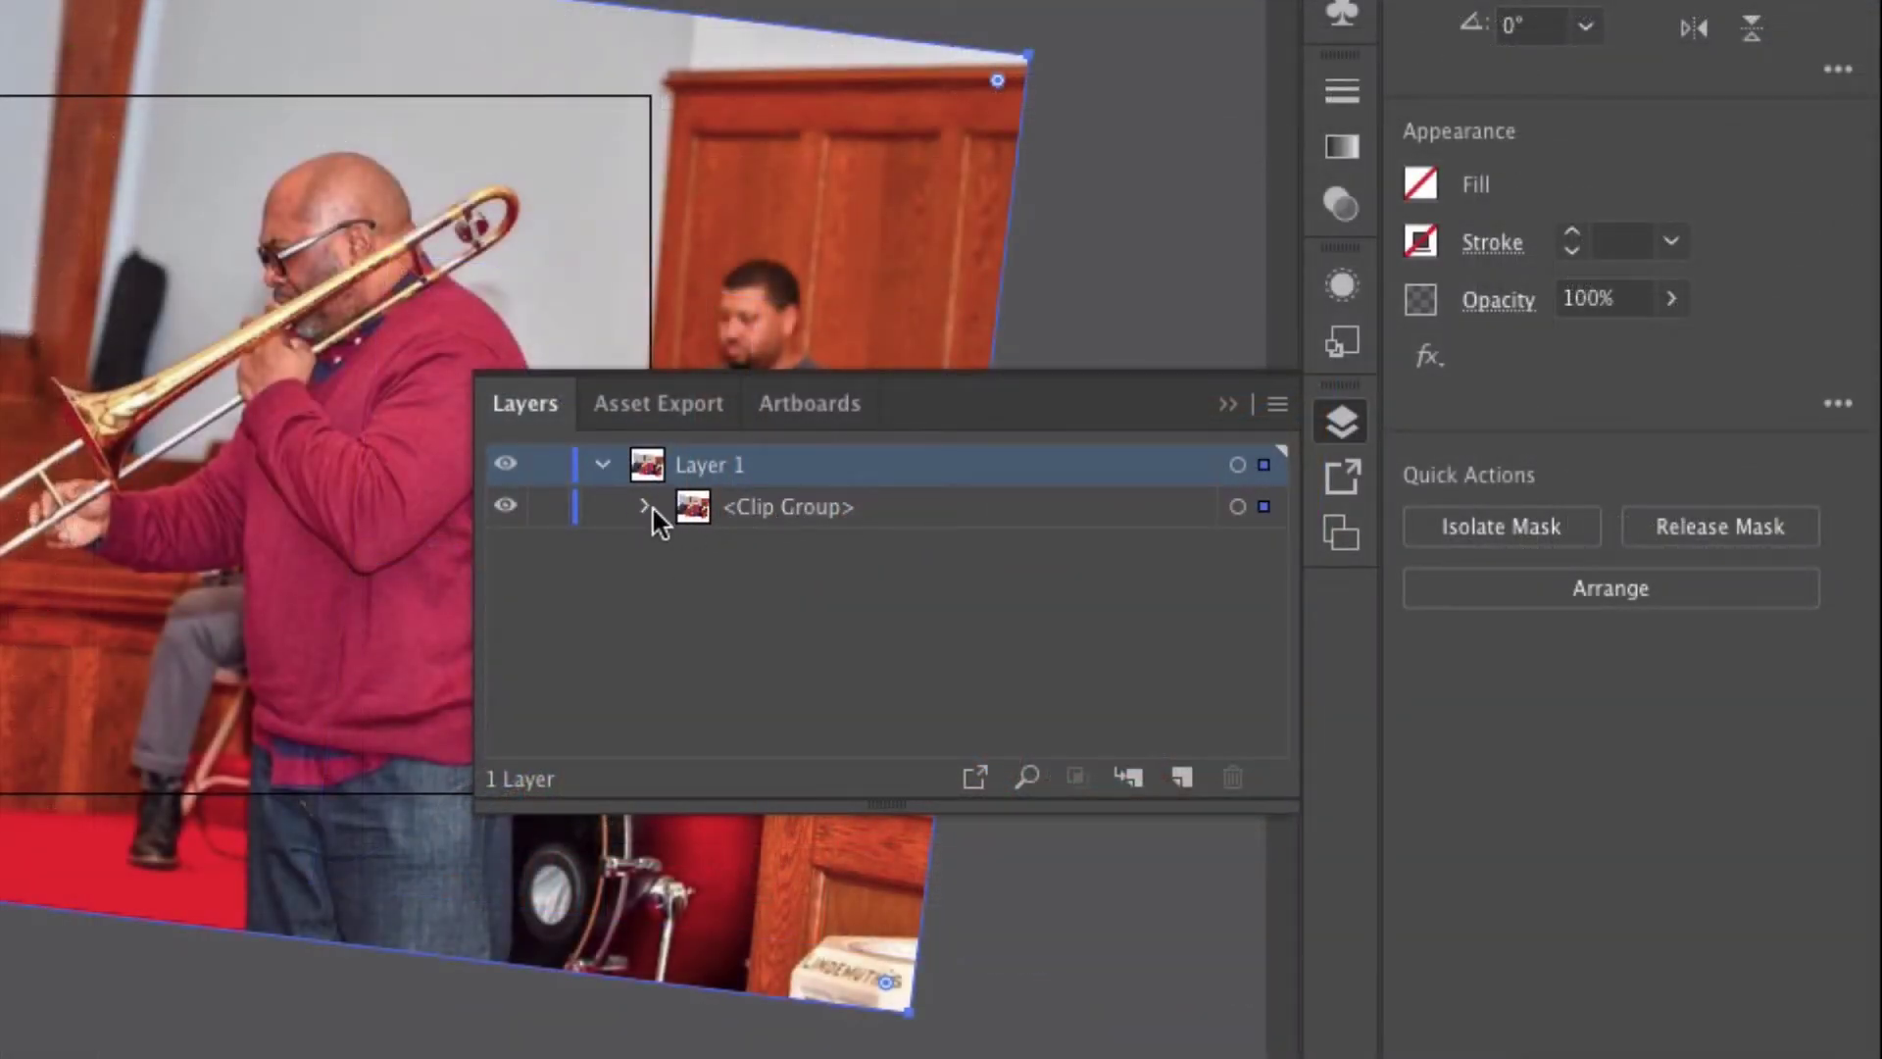
pyautogui.click(646, 505)
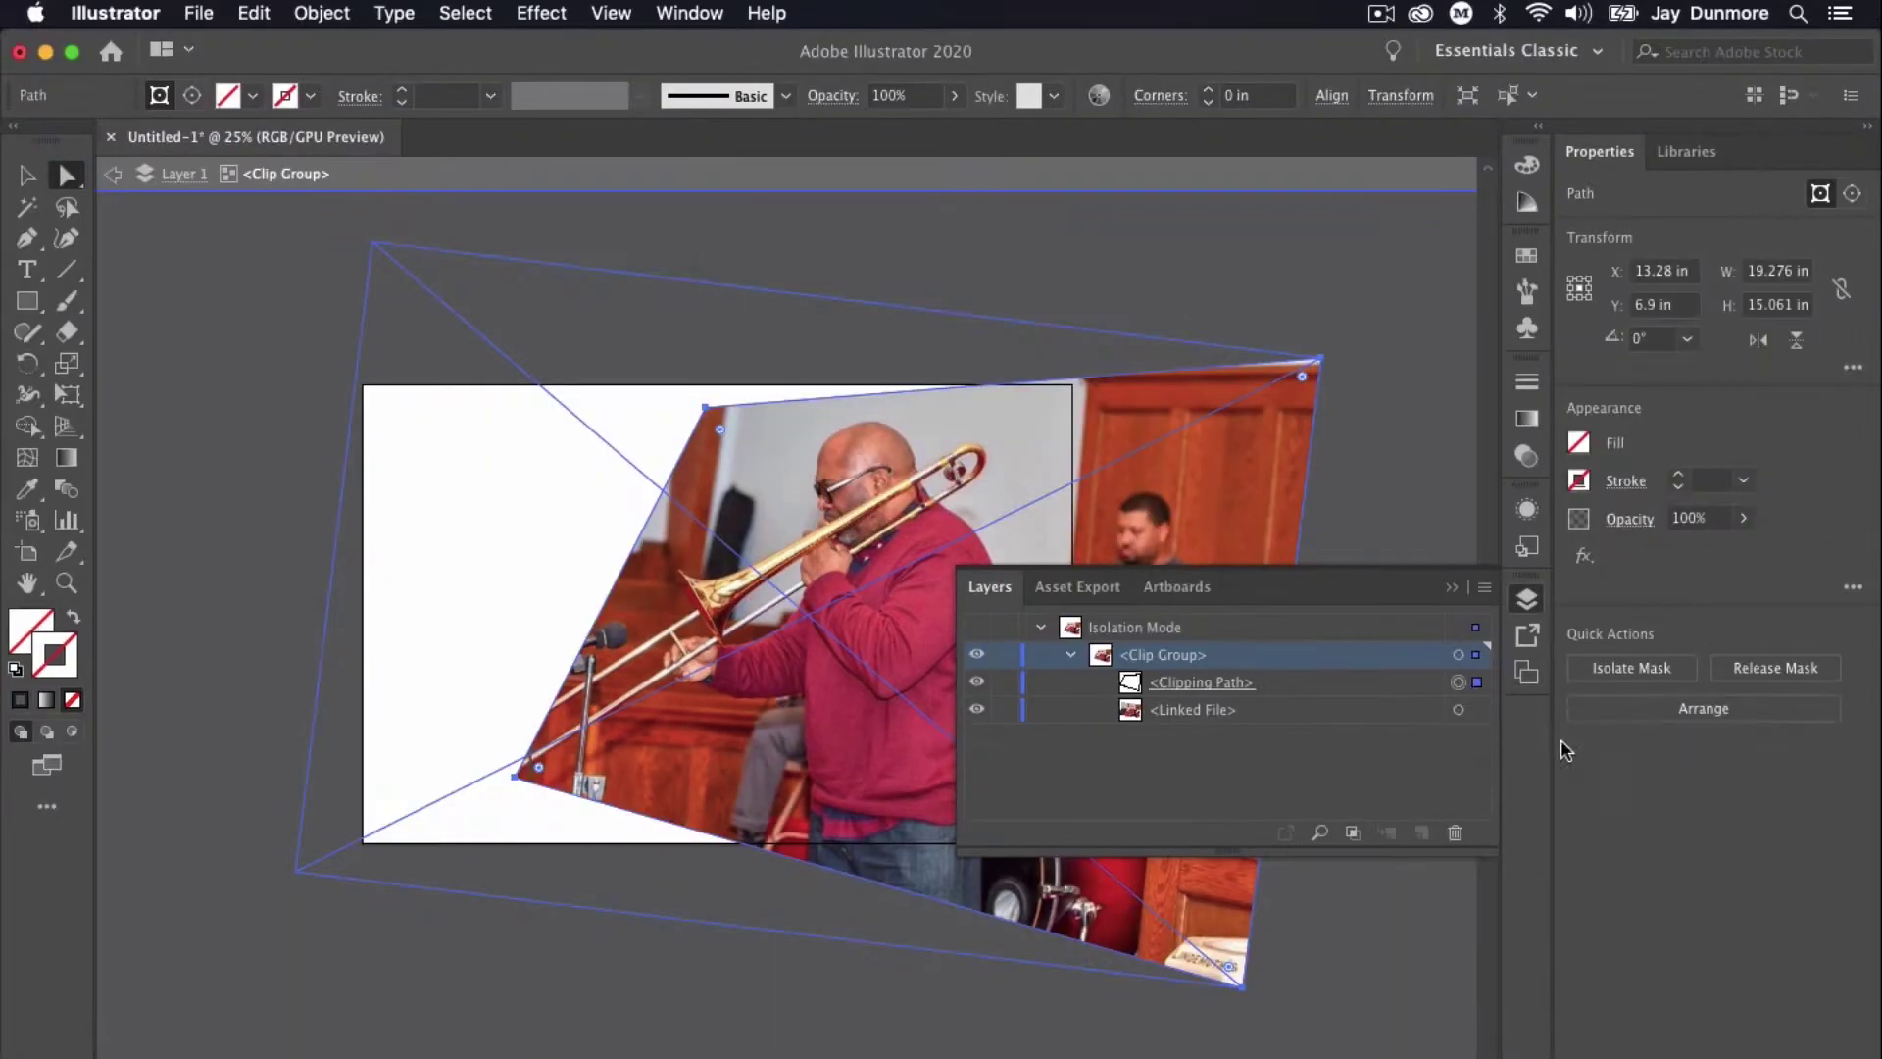
pyautogui.click(1645, 674)
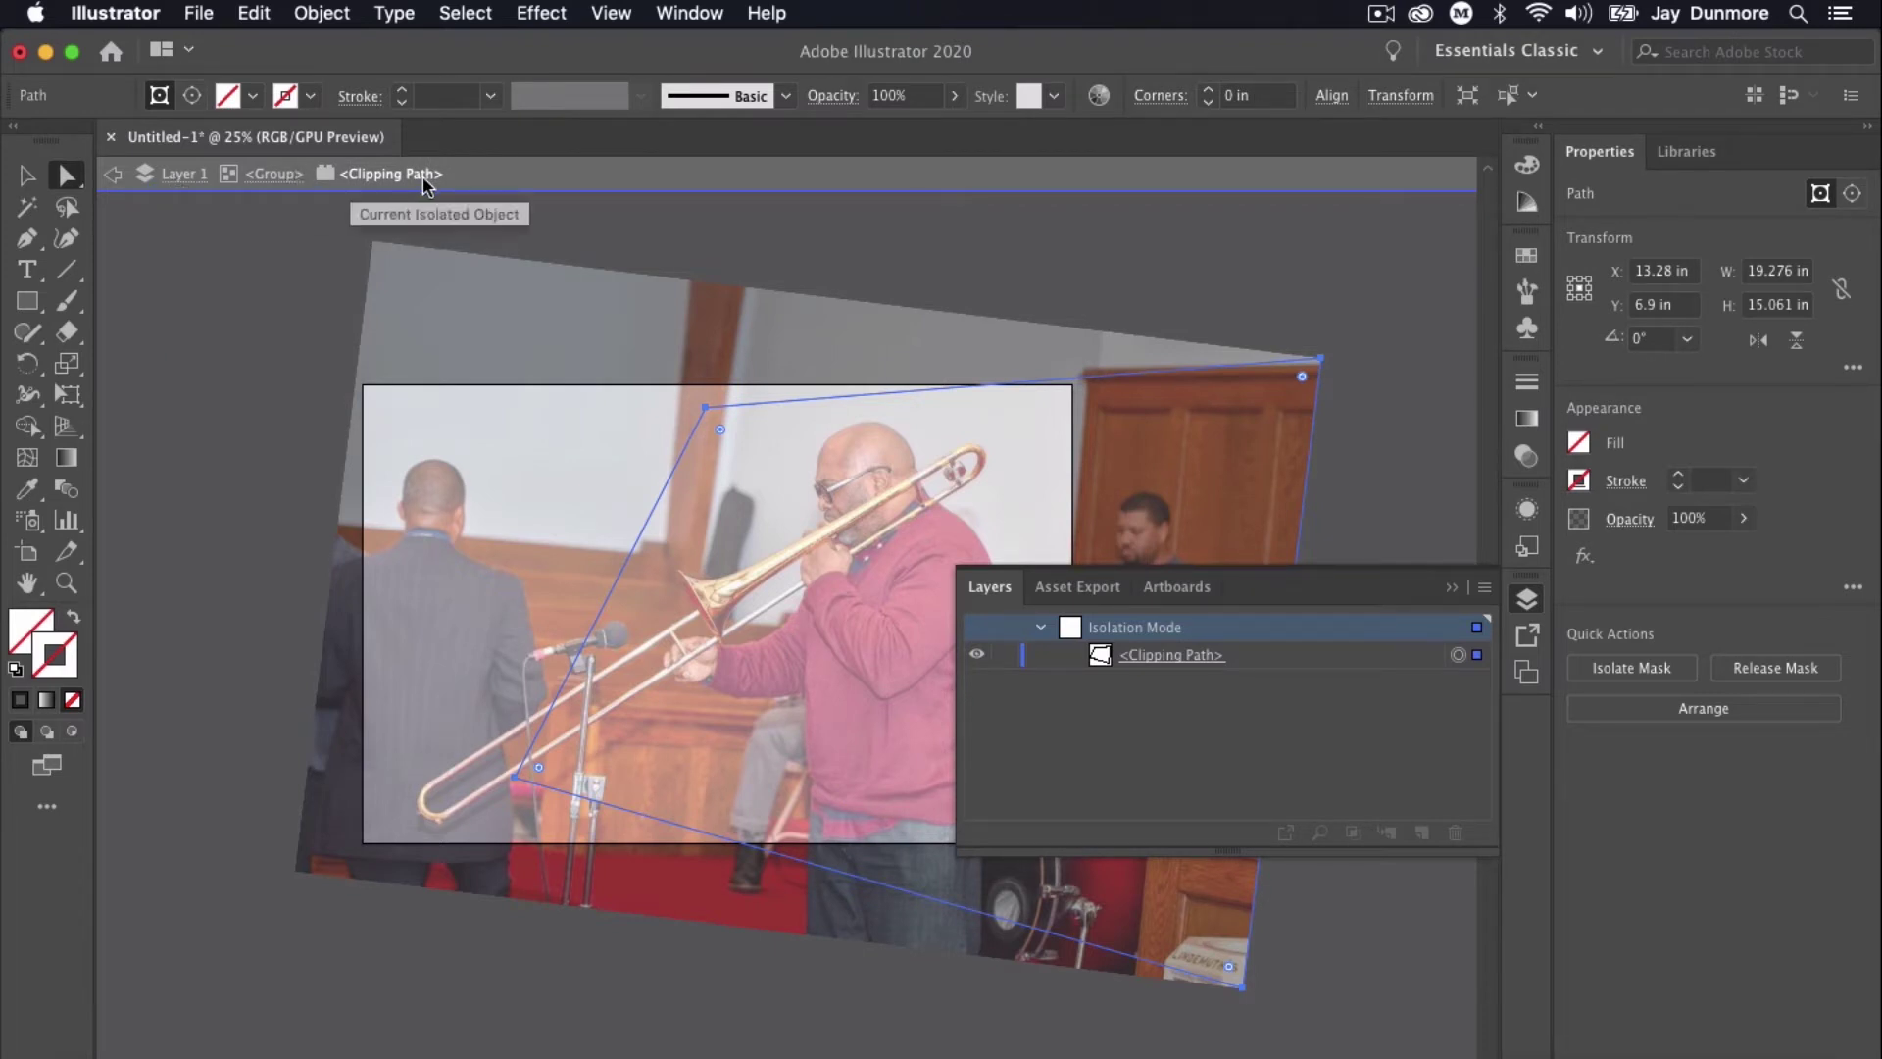
pyautogui.click(275, 173)
pyautogui.click(129, 174)
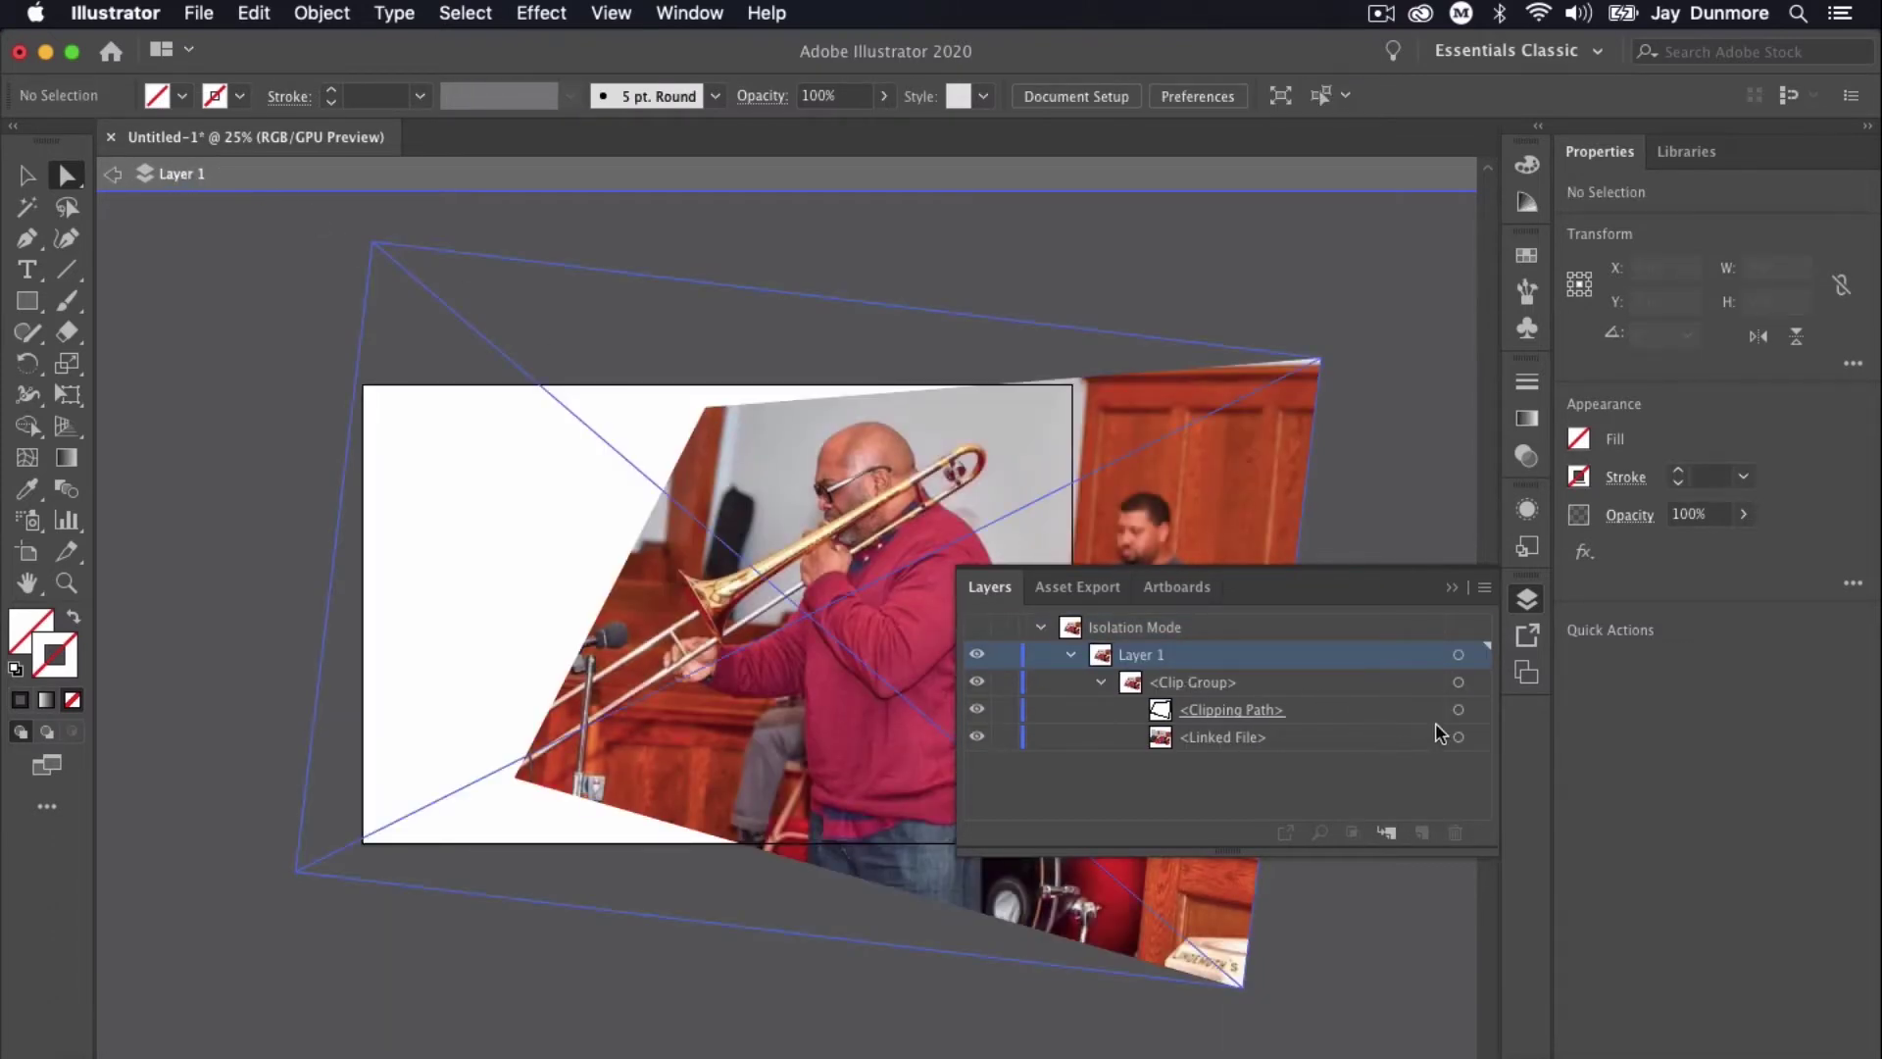
pyautogui.click(1458, 736)
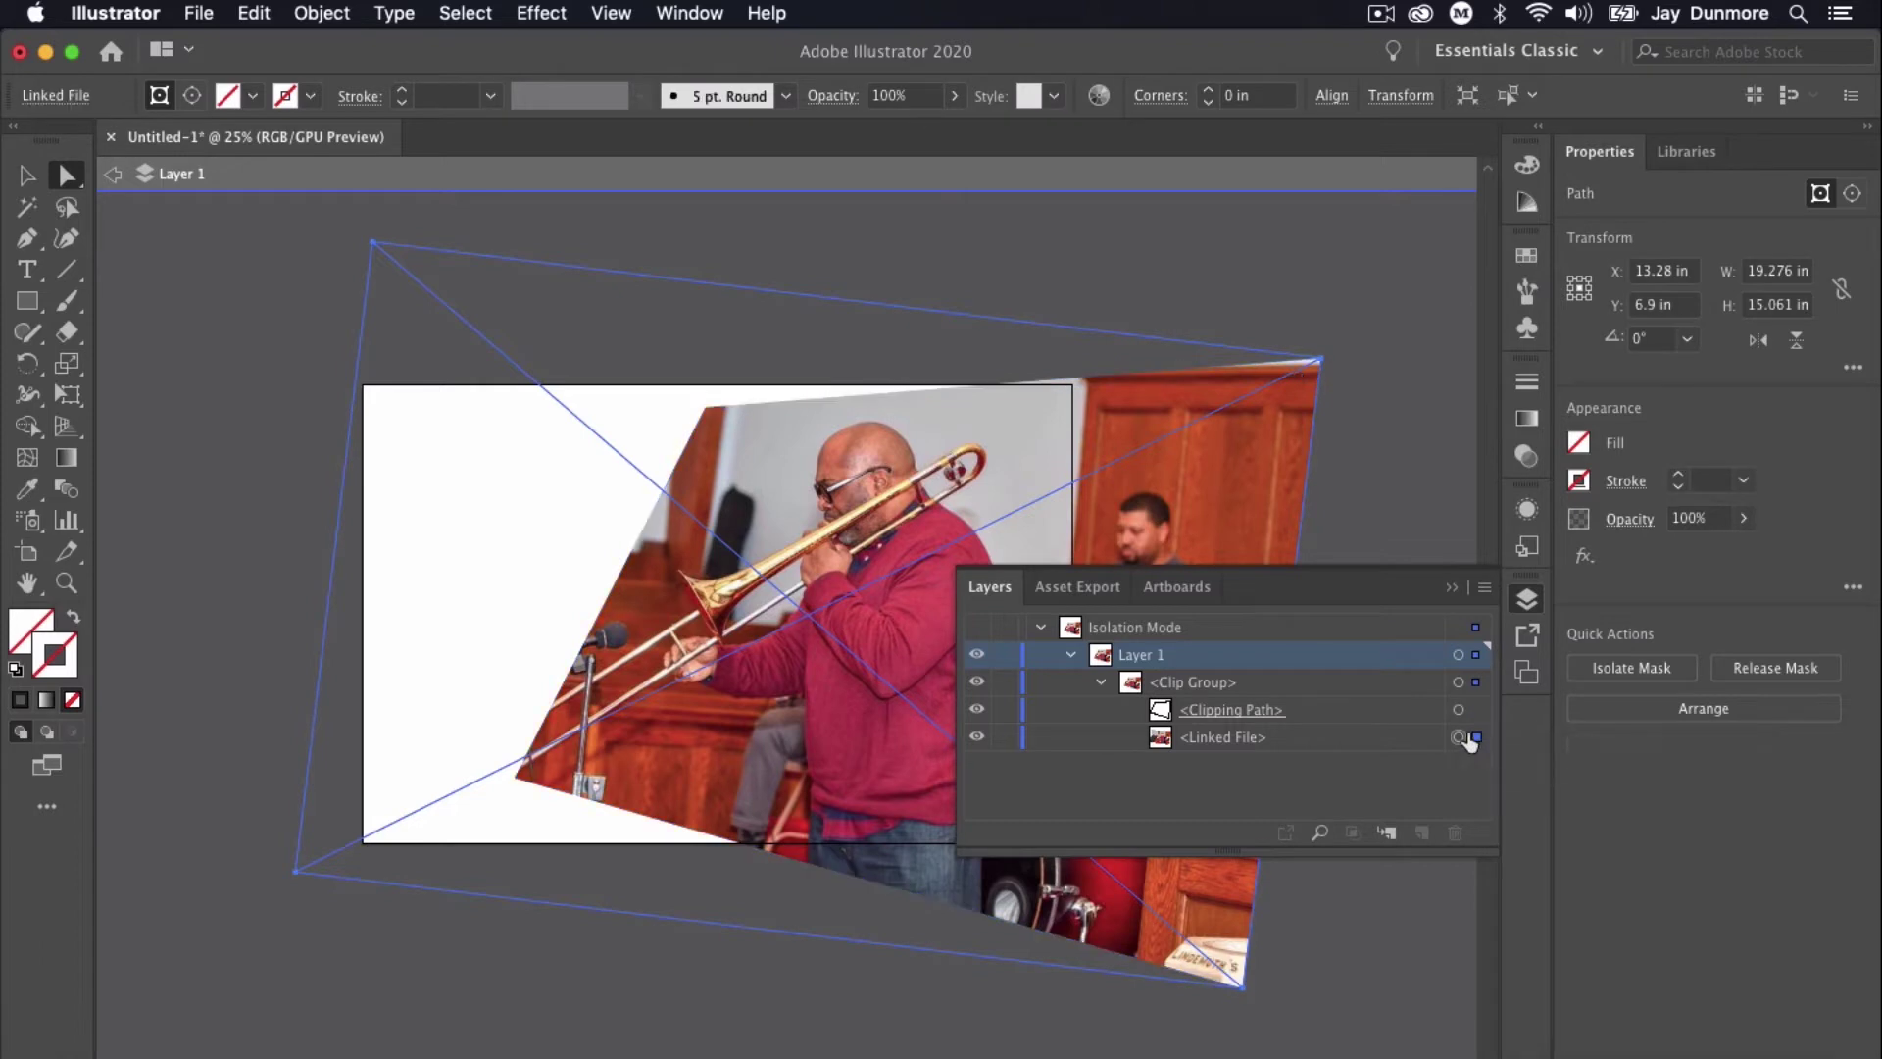
pyautogui.doubleClick(1213, 487)
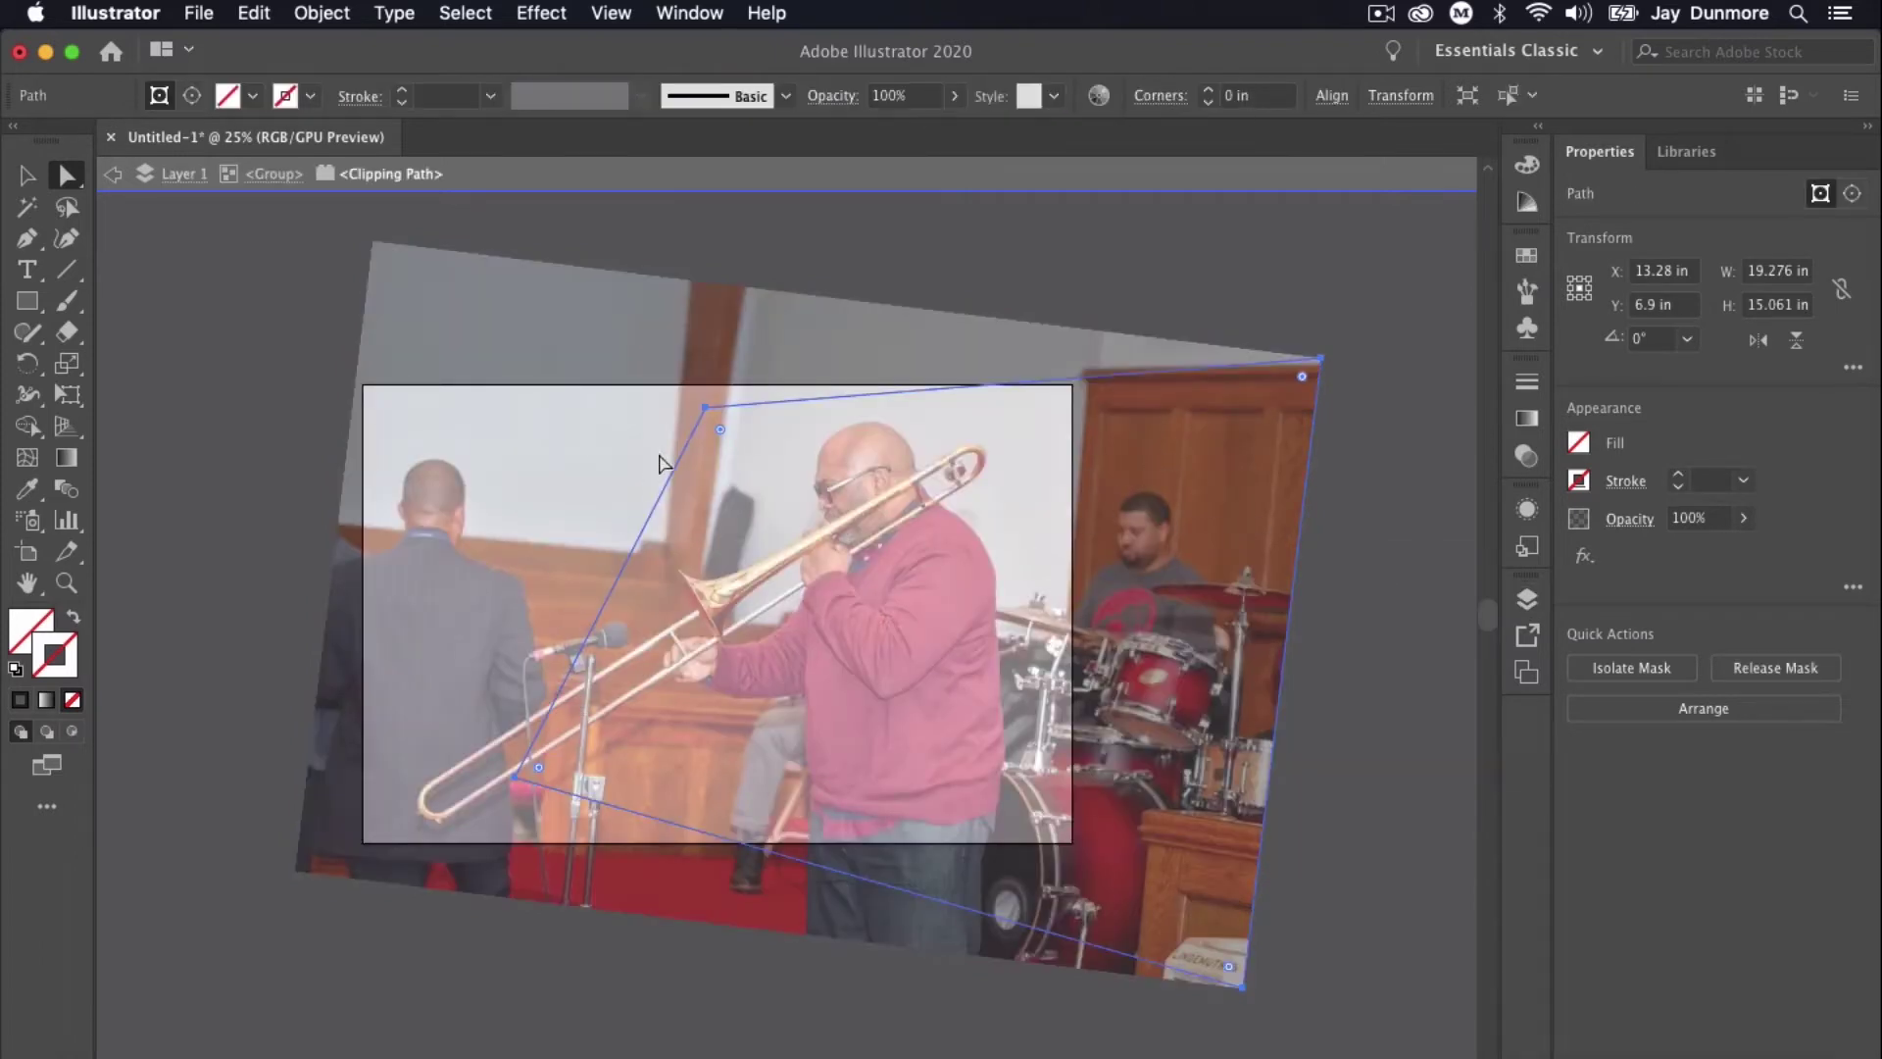
# Pull the mask's top corners inward and add two anchor points along its top edge.
pyautogui.moveTo(704, 404); pyautogui.dragTo(402, 457)
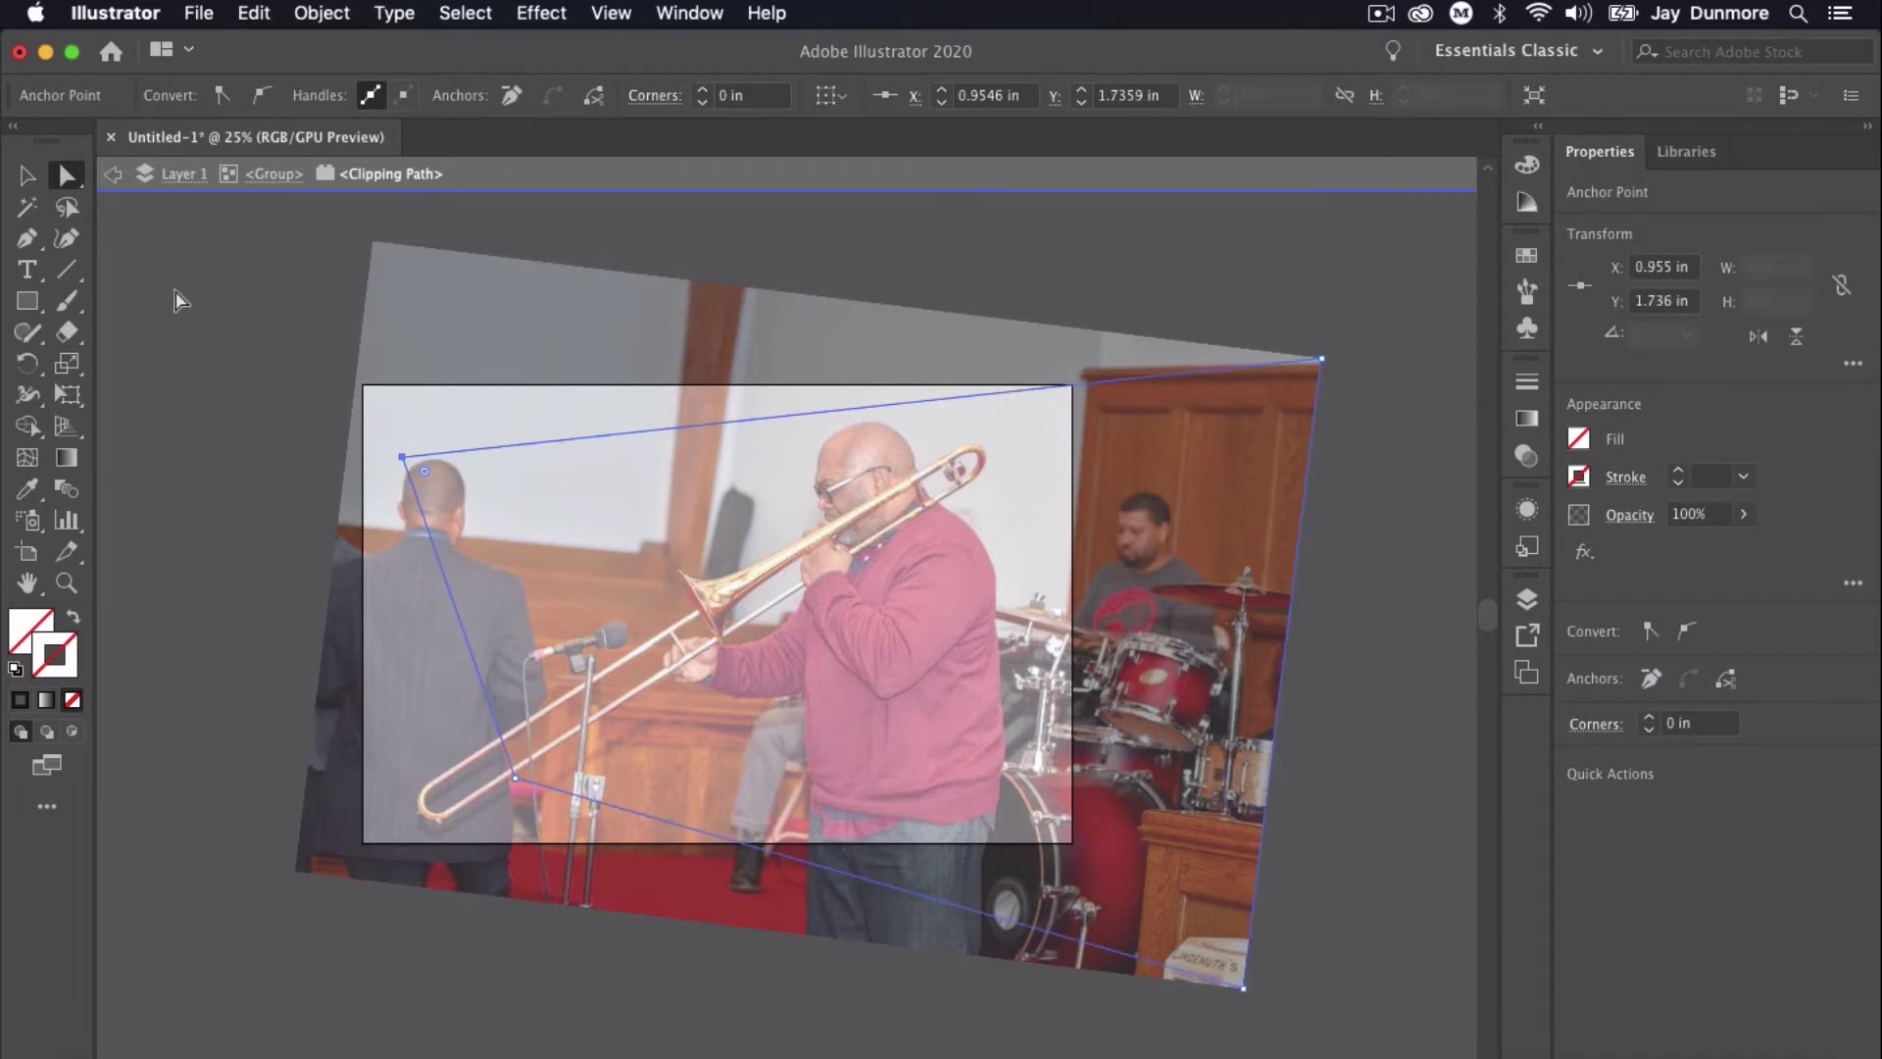
pyautogui.press('p')
pyautogui.click(718, 423)
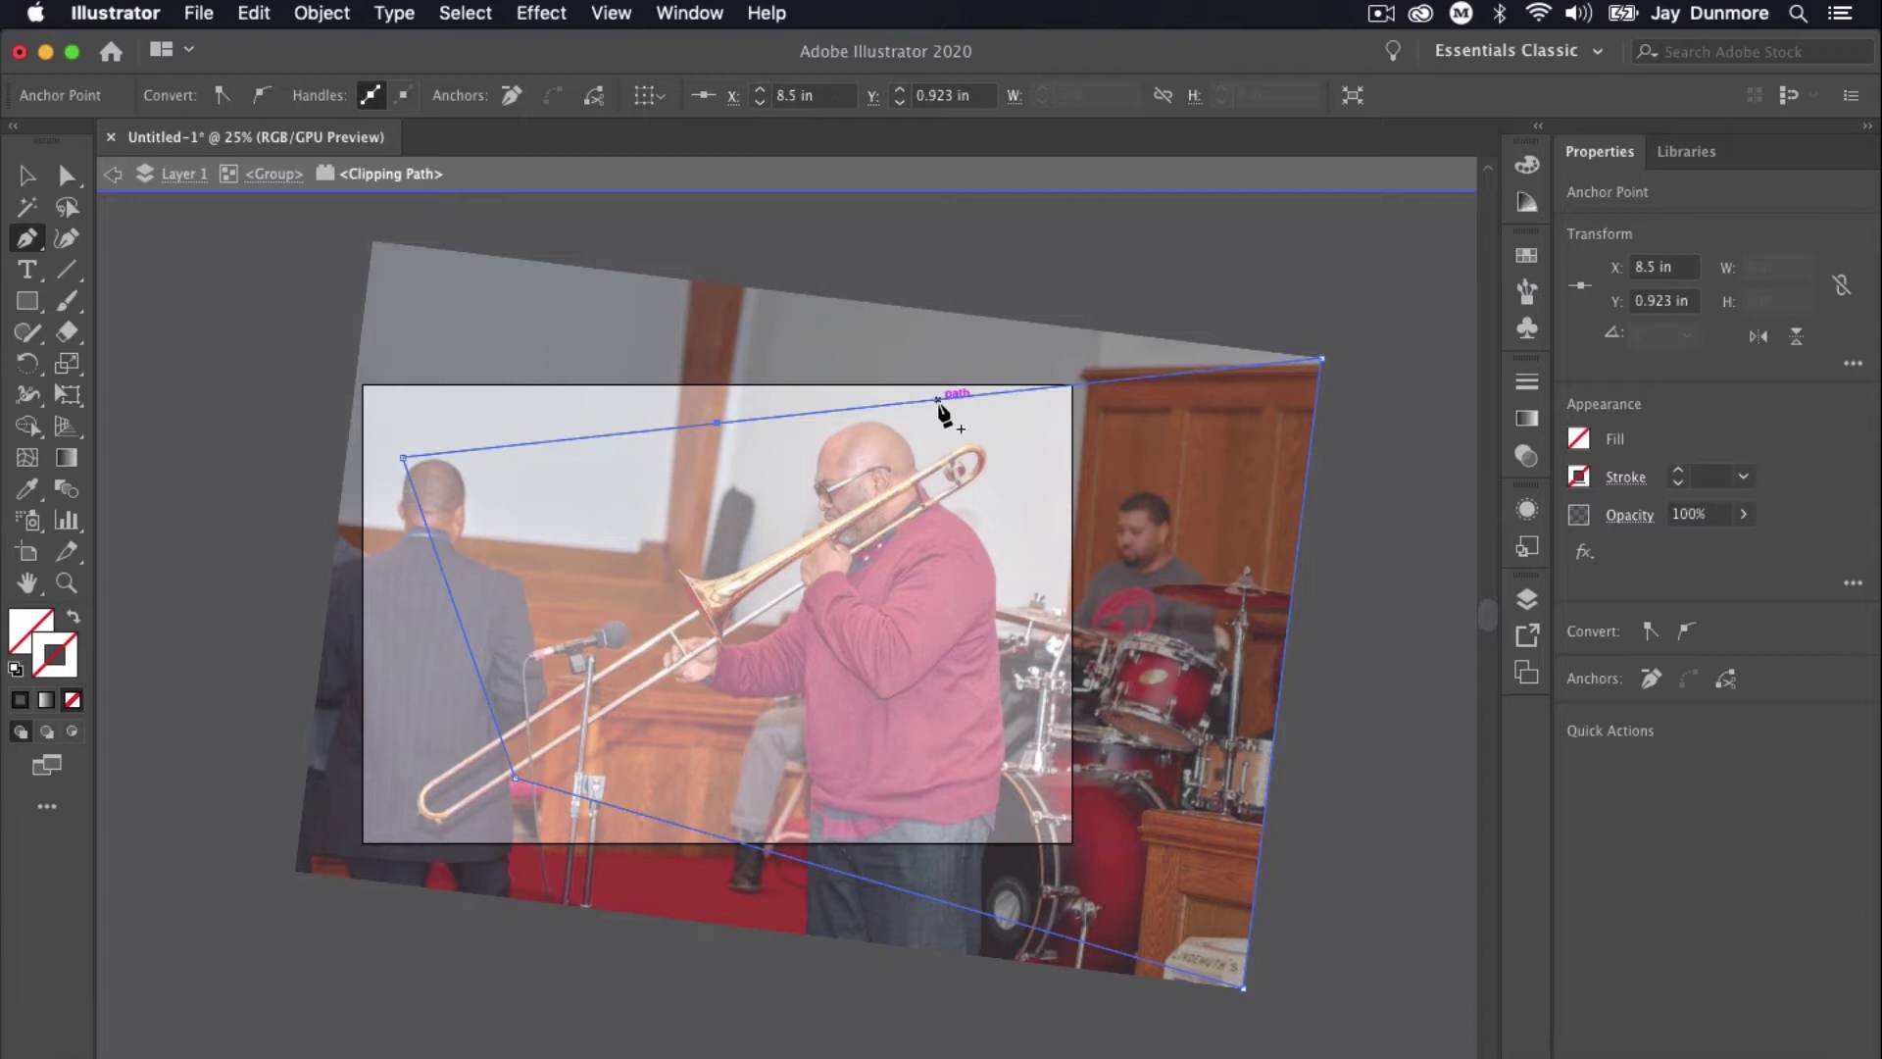
pyautogui.click(941, 399)
pyautogui.press('a')
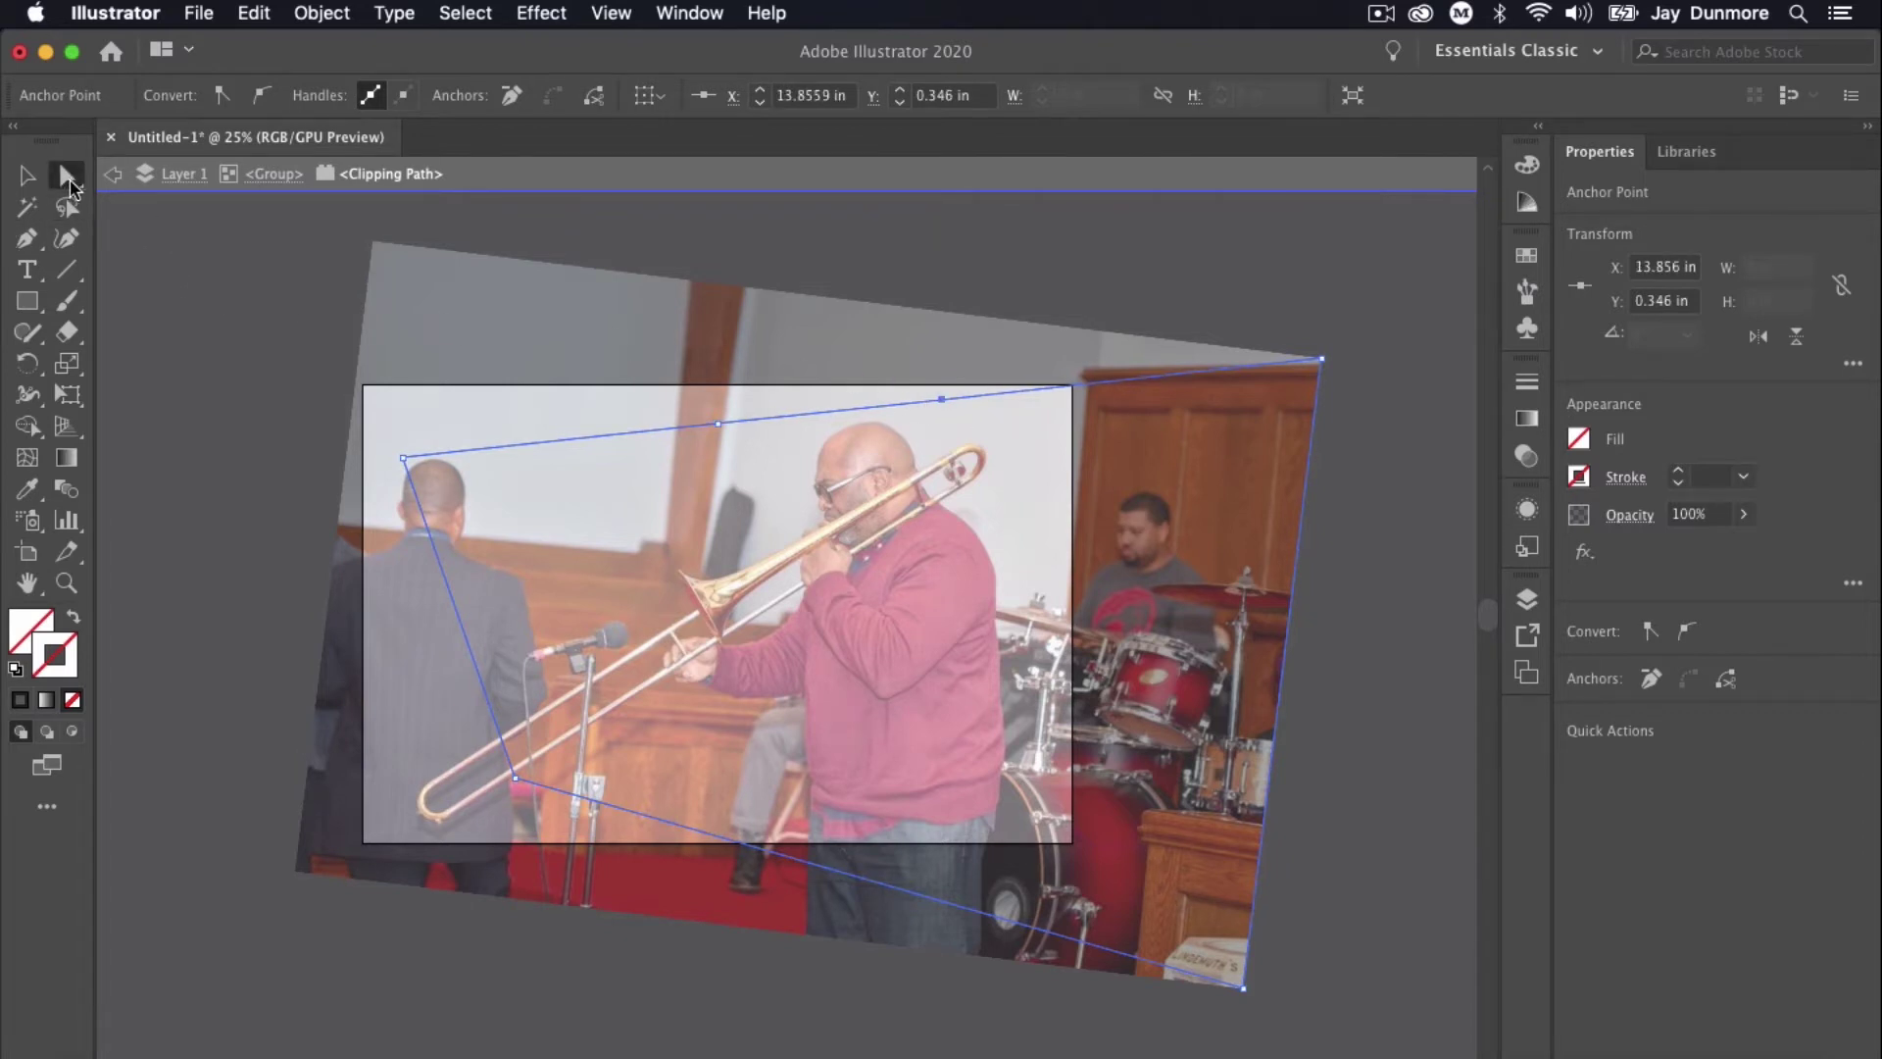
pyautogui.moveTo(1322, 359); pyautogui.dragTo(992, 392)
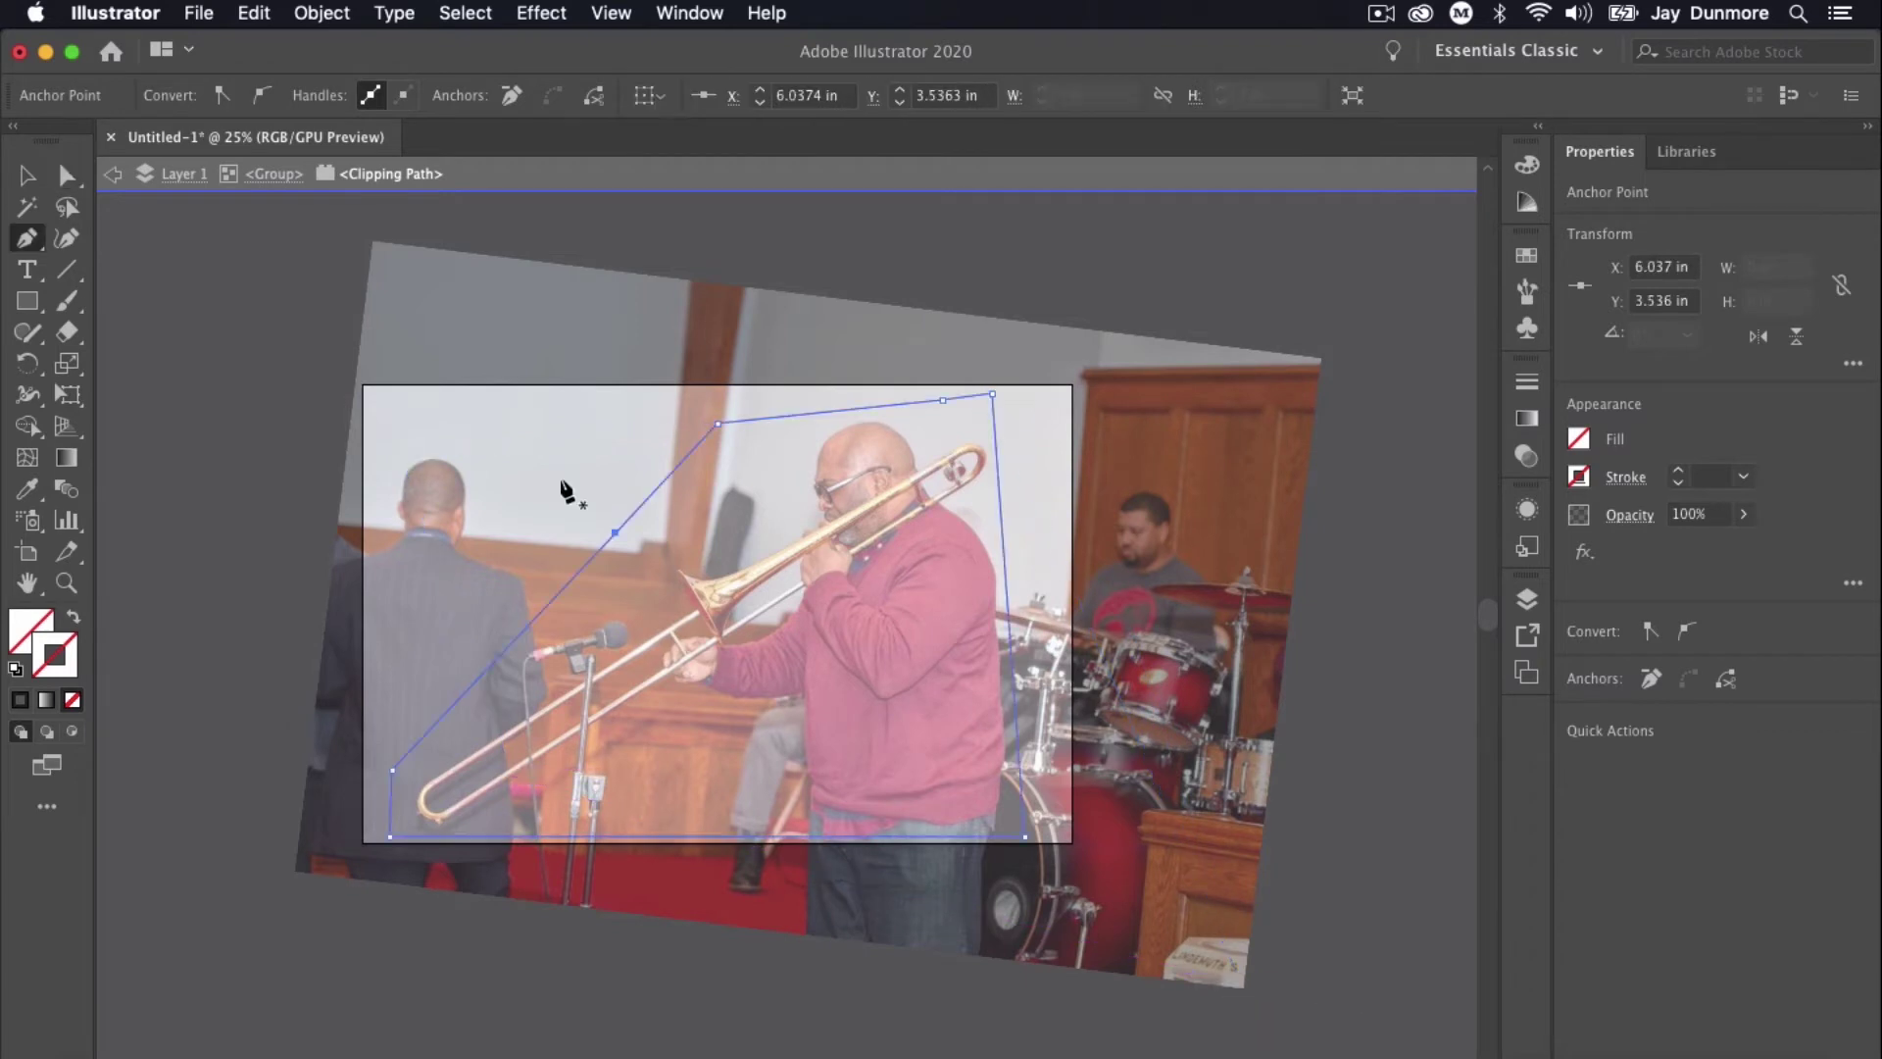
# Move the mask's side and bottom points in around the trombonist, then return to Layer 1.
pyautogui.press('a')
pyautogui.click(616, 531)
pyautogui.moveTo(615, 532); pyautogui.dragTo(708, 529)
pyautogui.moveTo(736, 839); pyautogui.dragTo(665, 695)
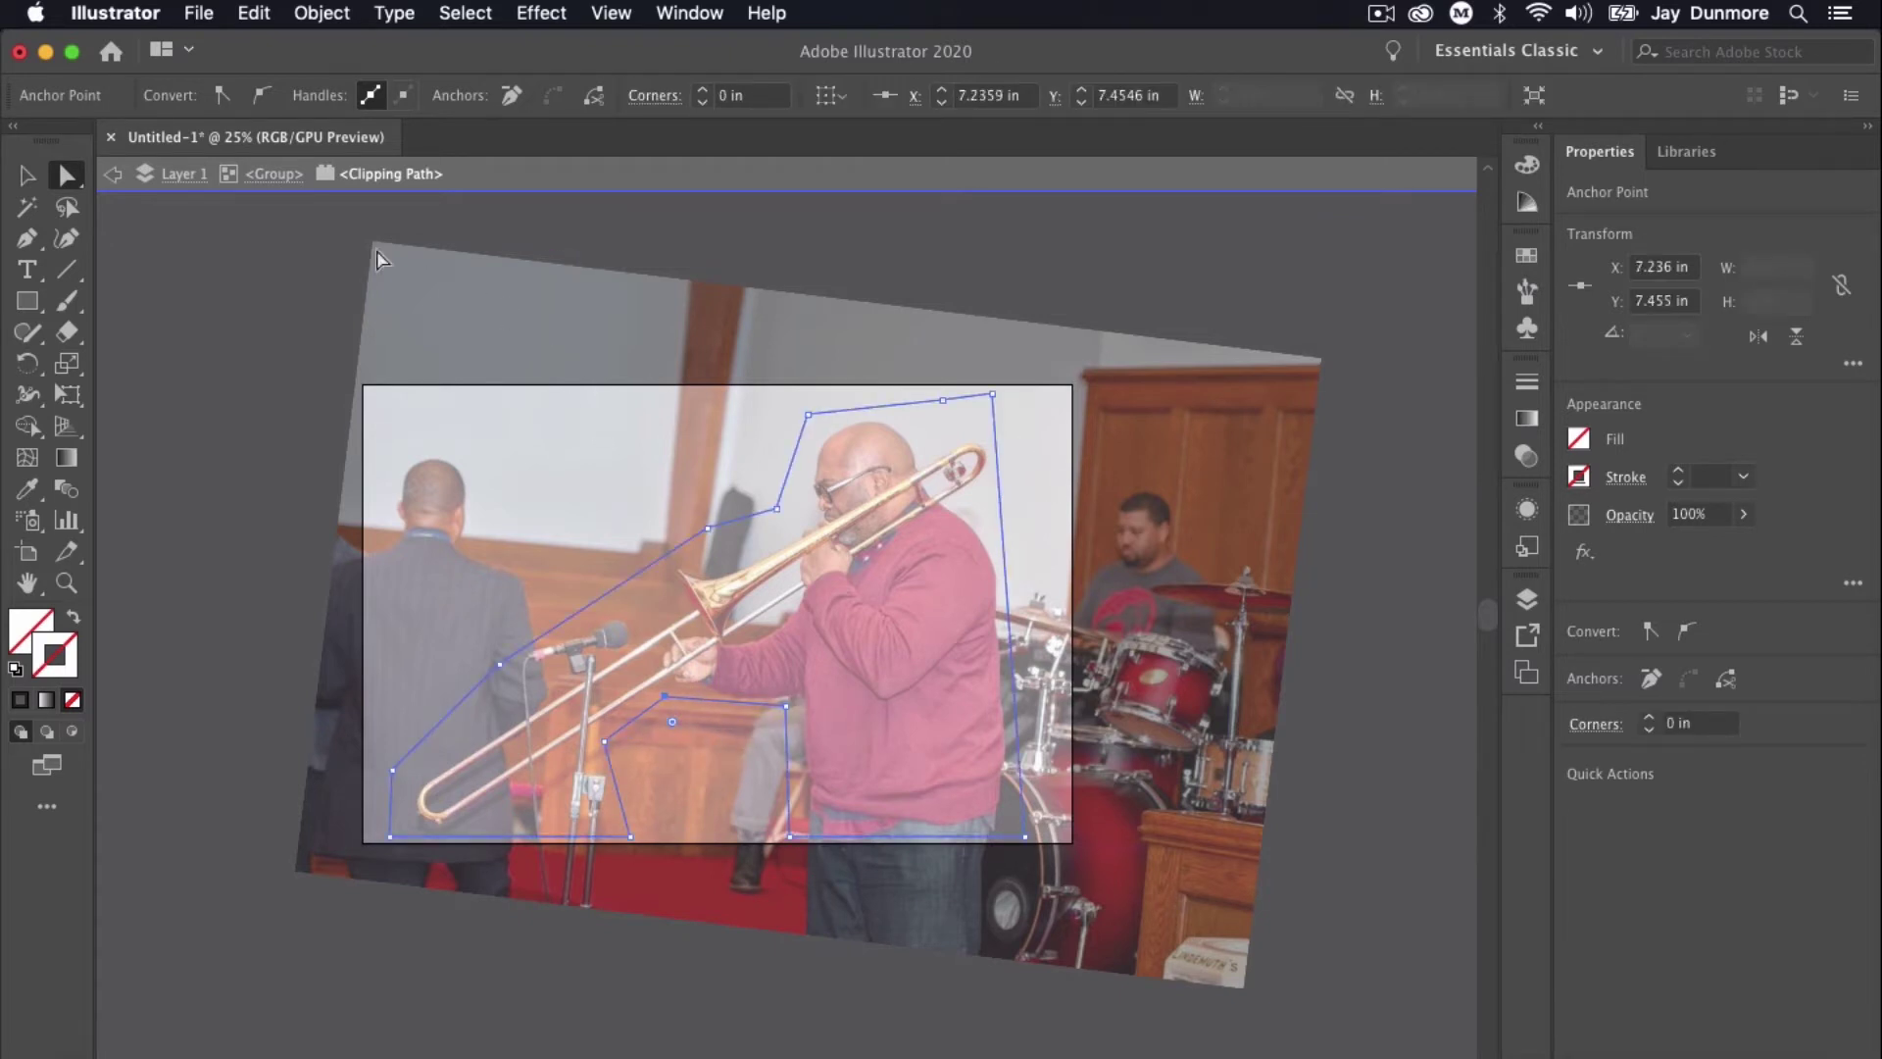
pyautogui.click(196, 176)
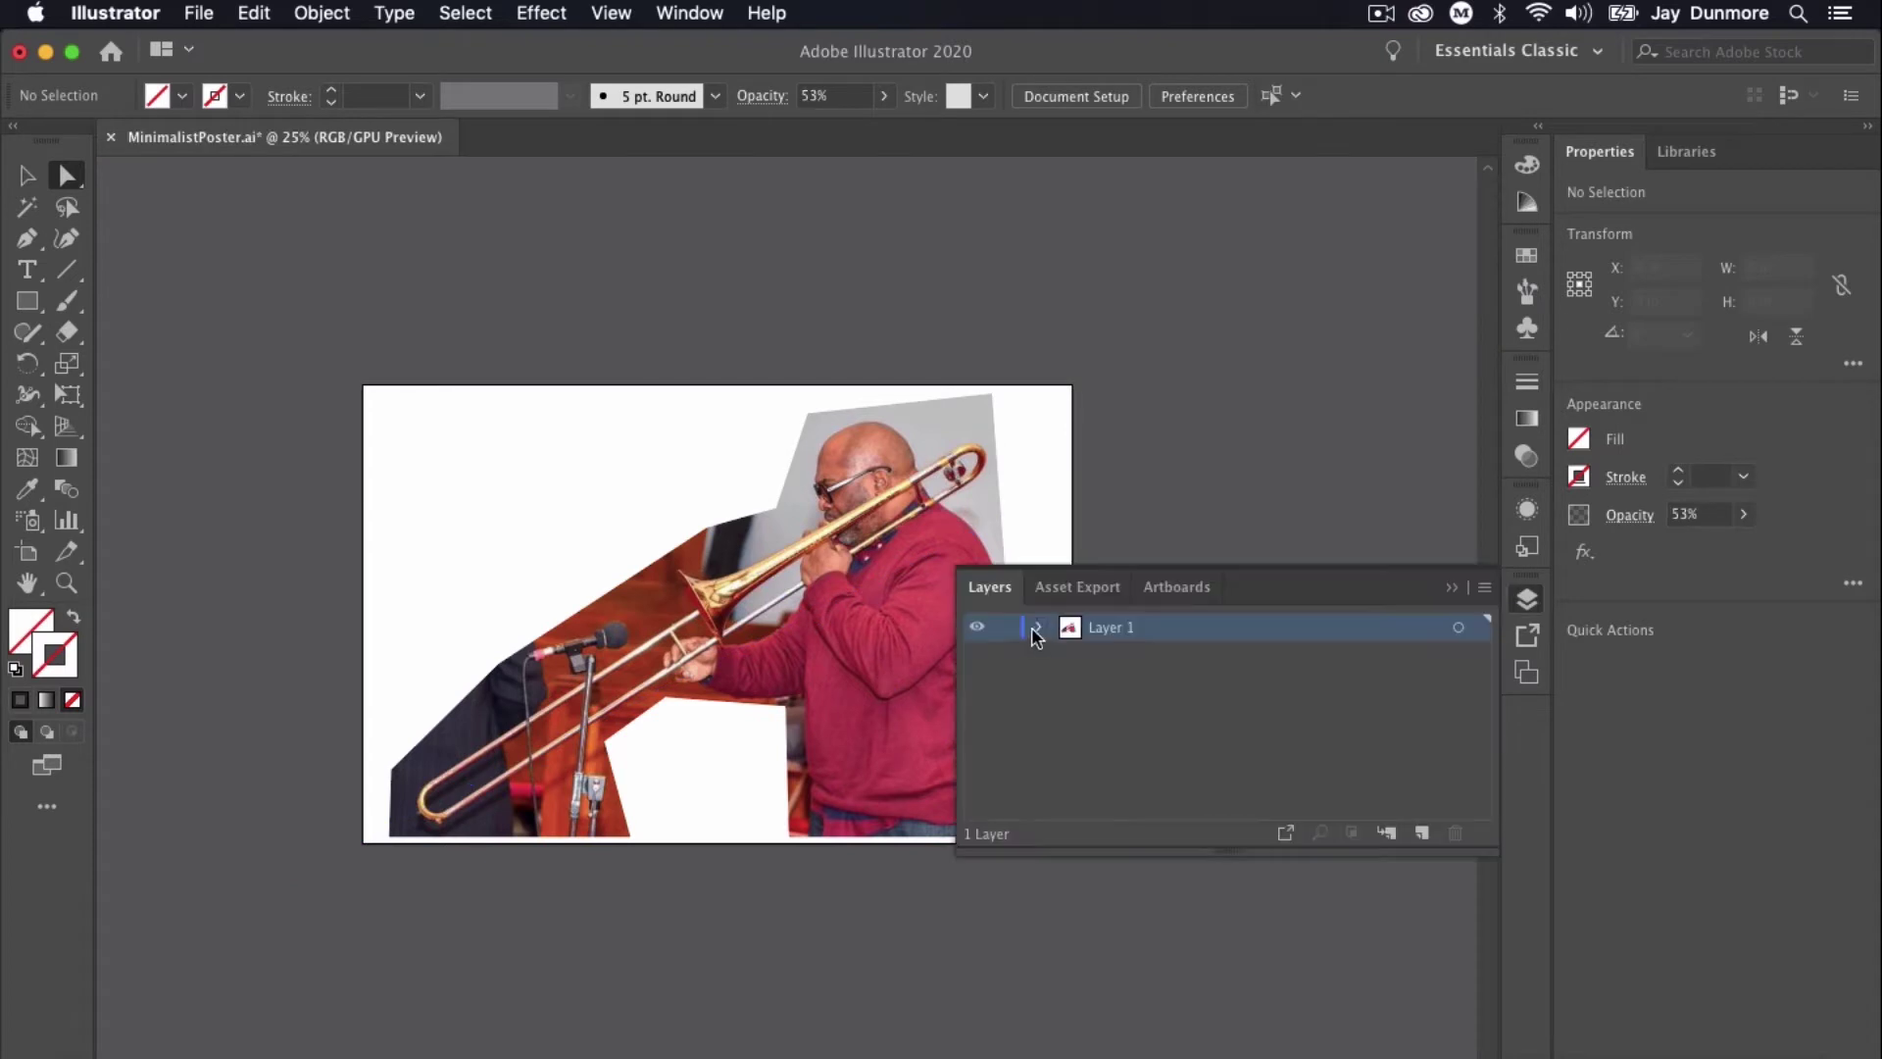
# Fade the photo to about 51% opacity, lock Layer 1, and rename it Tracing.
pyautogui.keyDown('alt'); pyautogui.click(1041, 627); pyautogui.keyUp('alt')
pyautogui.click(1458, 709)
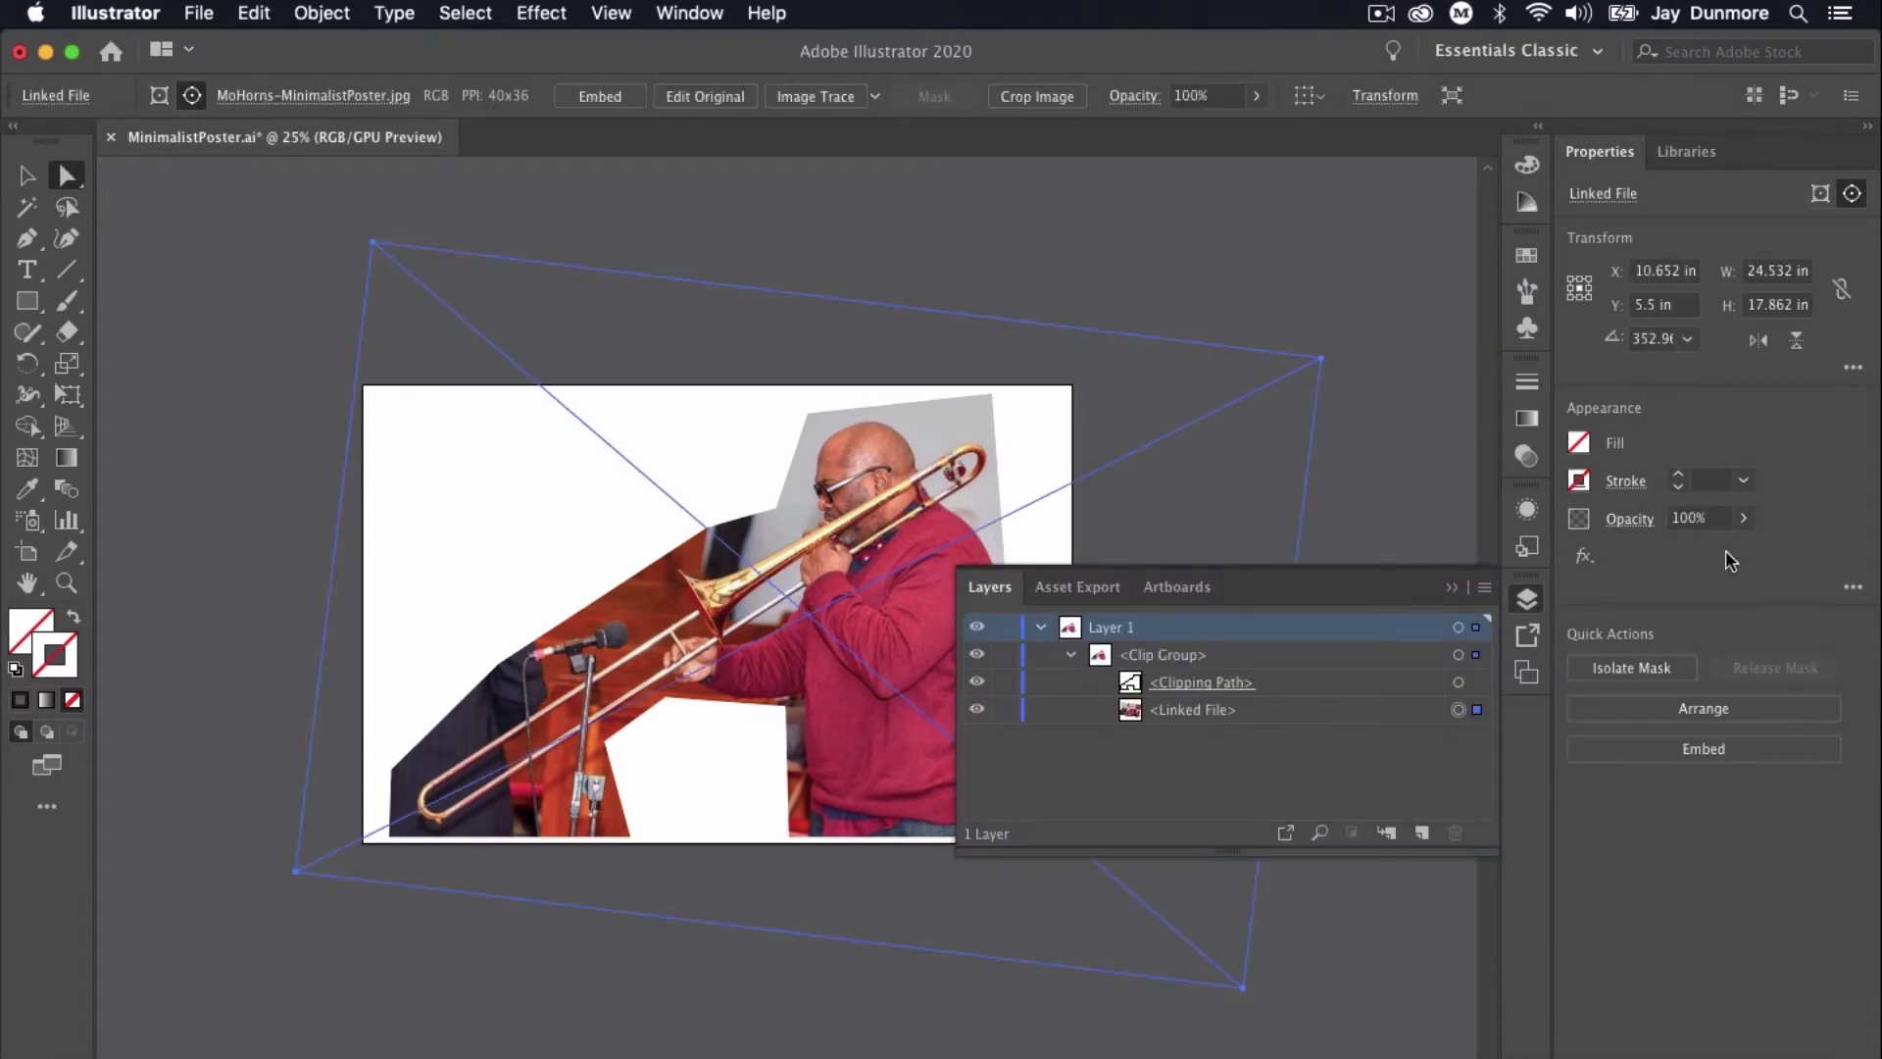
pyautogui.click(1743, 517)
pyautogui.moveTo(1725, 559); pyautogui.dragTo(1700, 555)
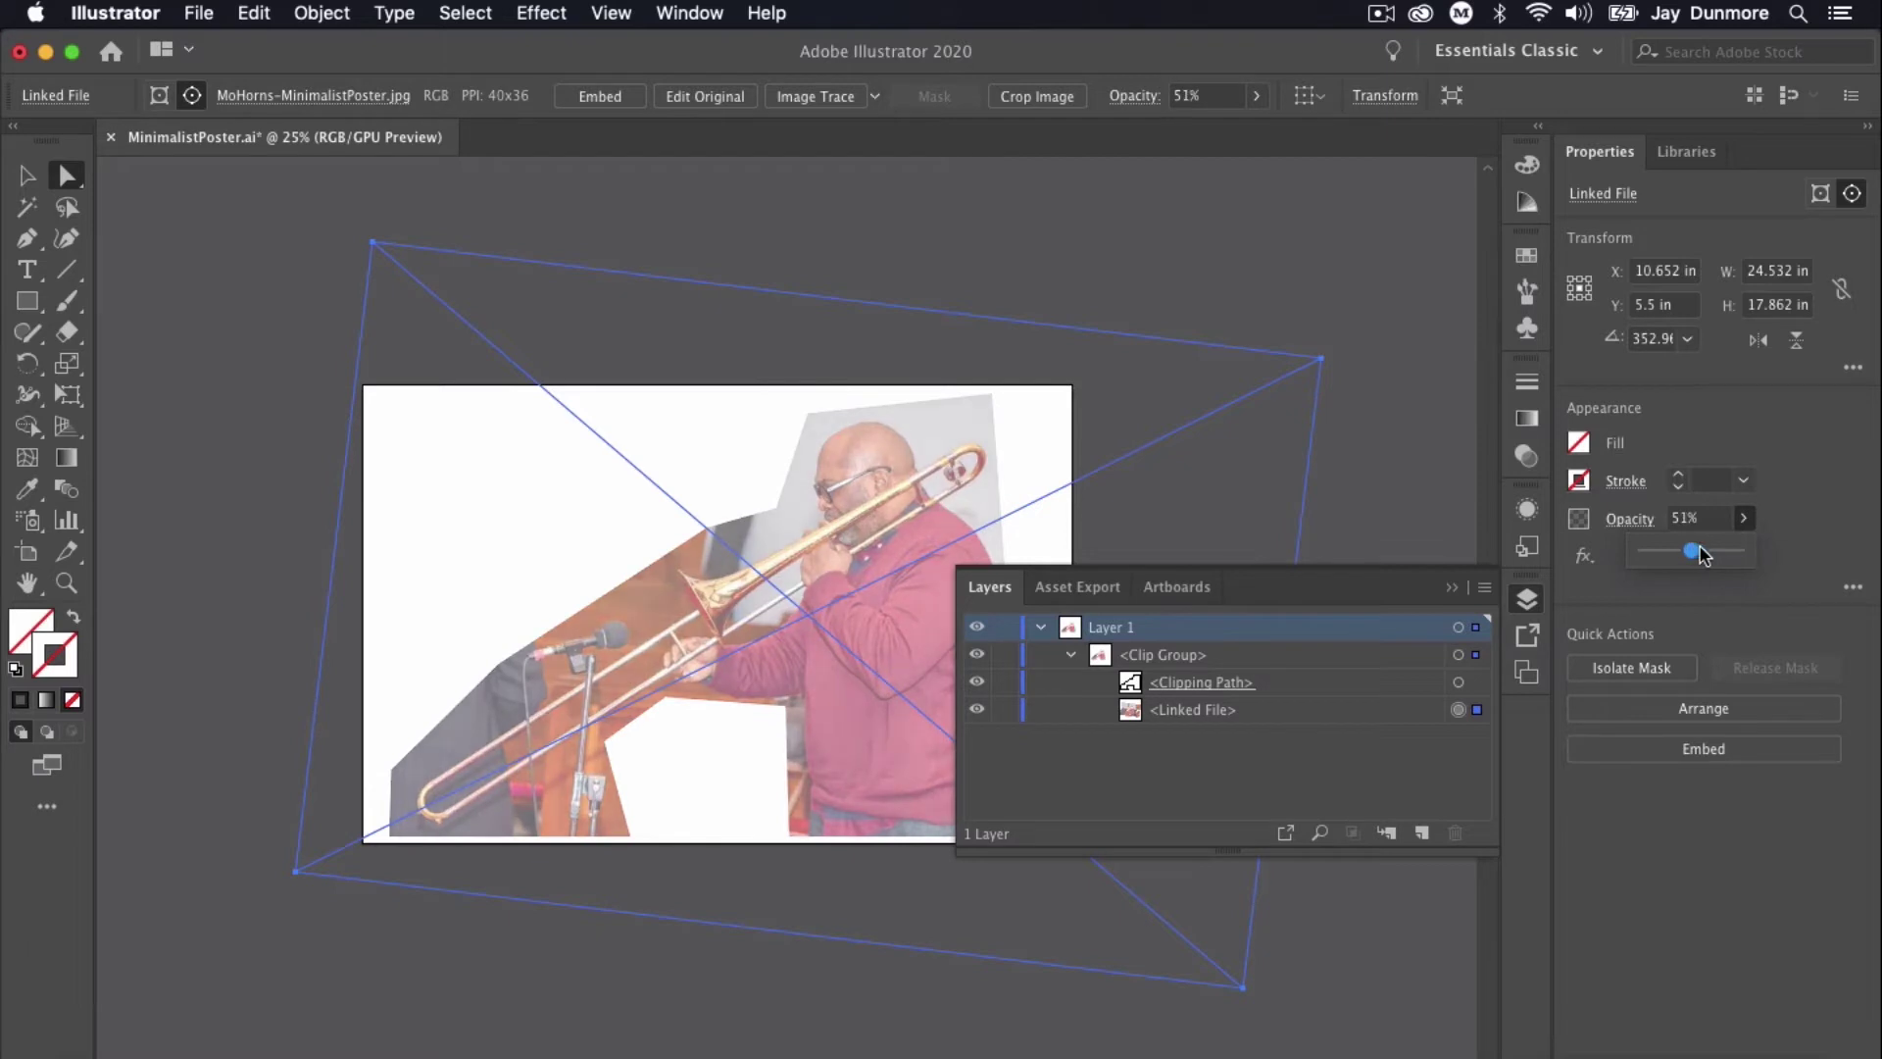
pyautogui.click(1616, 556)
pyautogui.click(1005, 626)
pyautogui.doubleClick(1111, 626)
pyautogui.write('Tr')
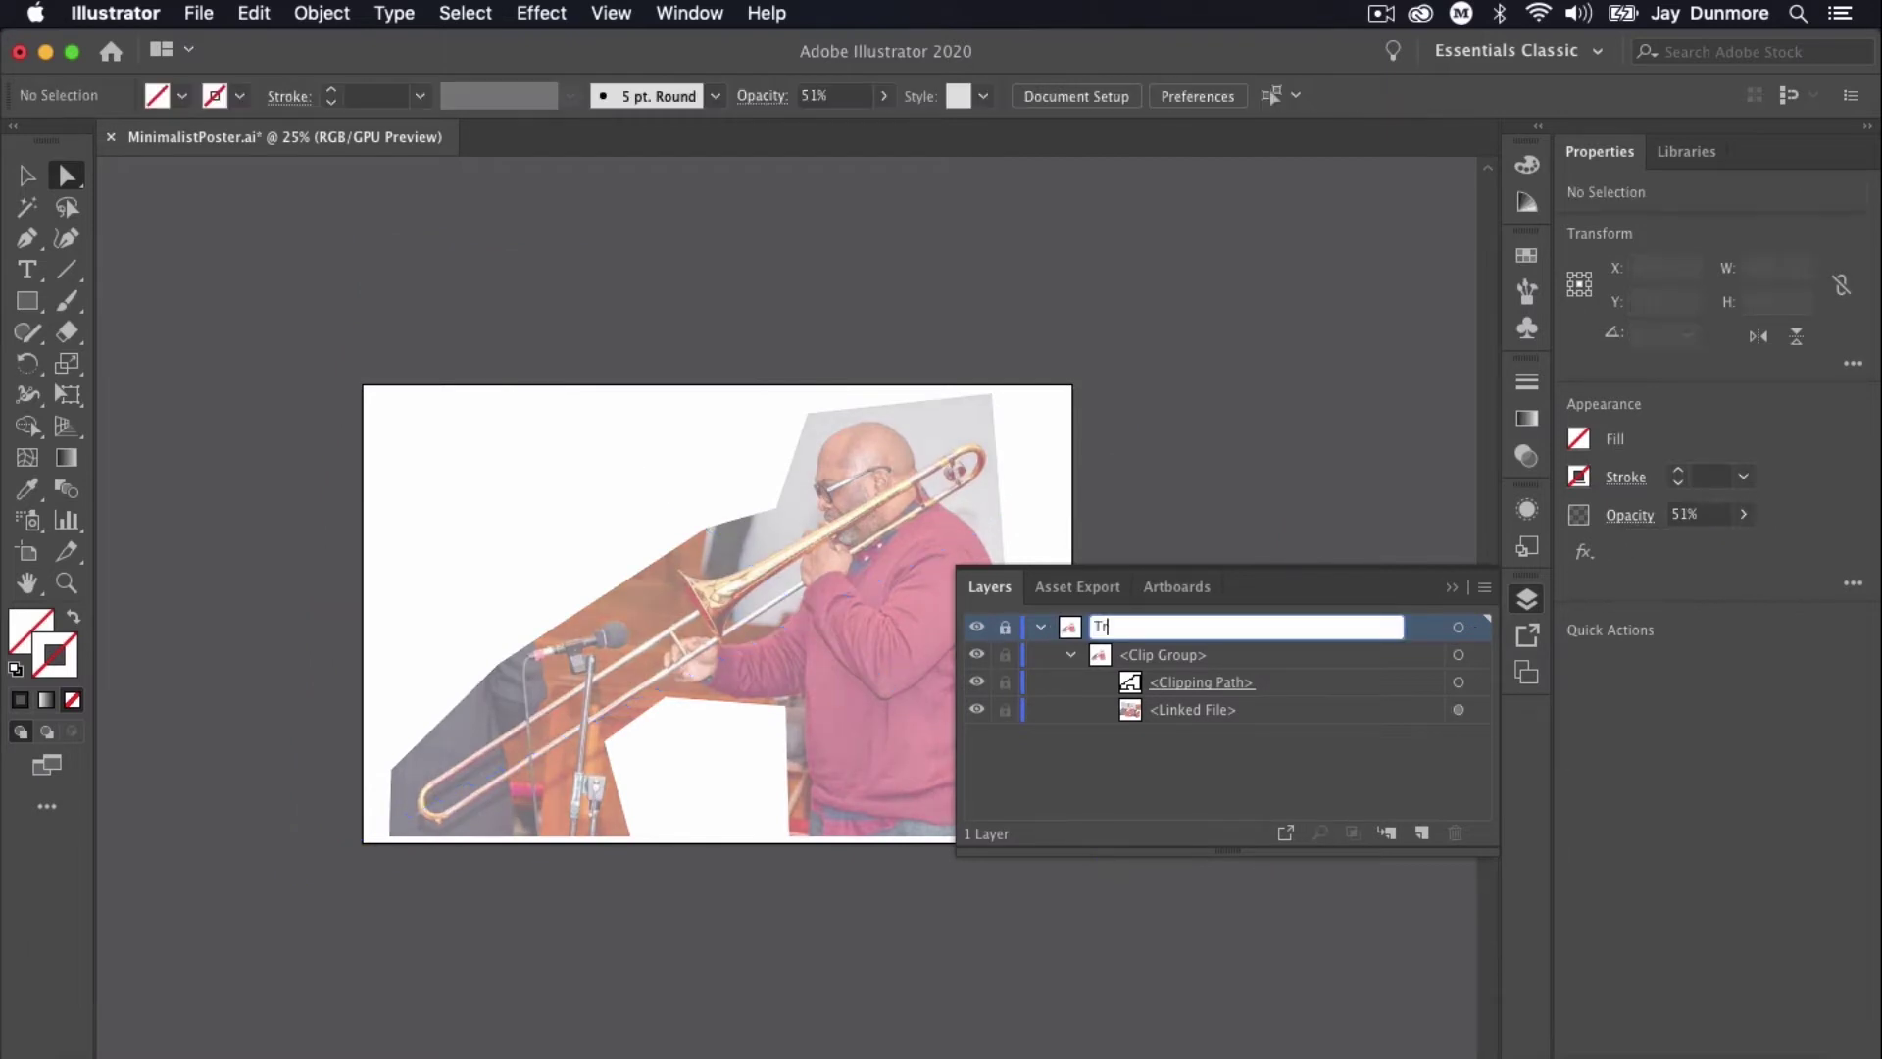
pyautogui.write('acing')
pyautogui.press('Return')
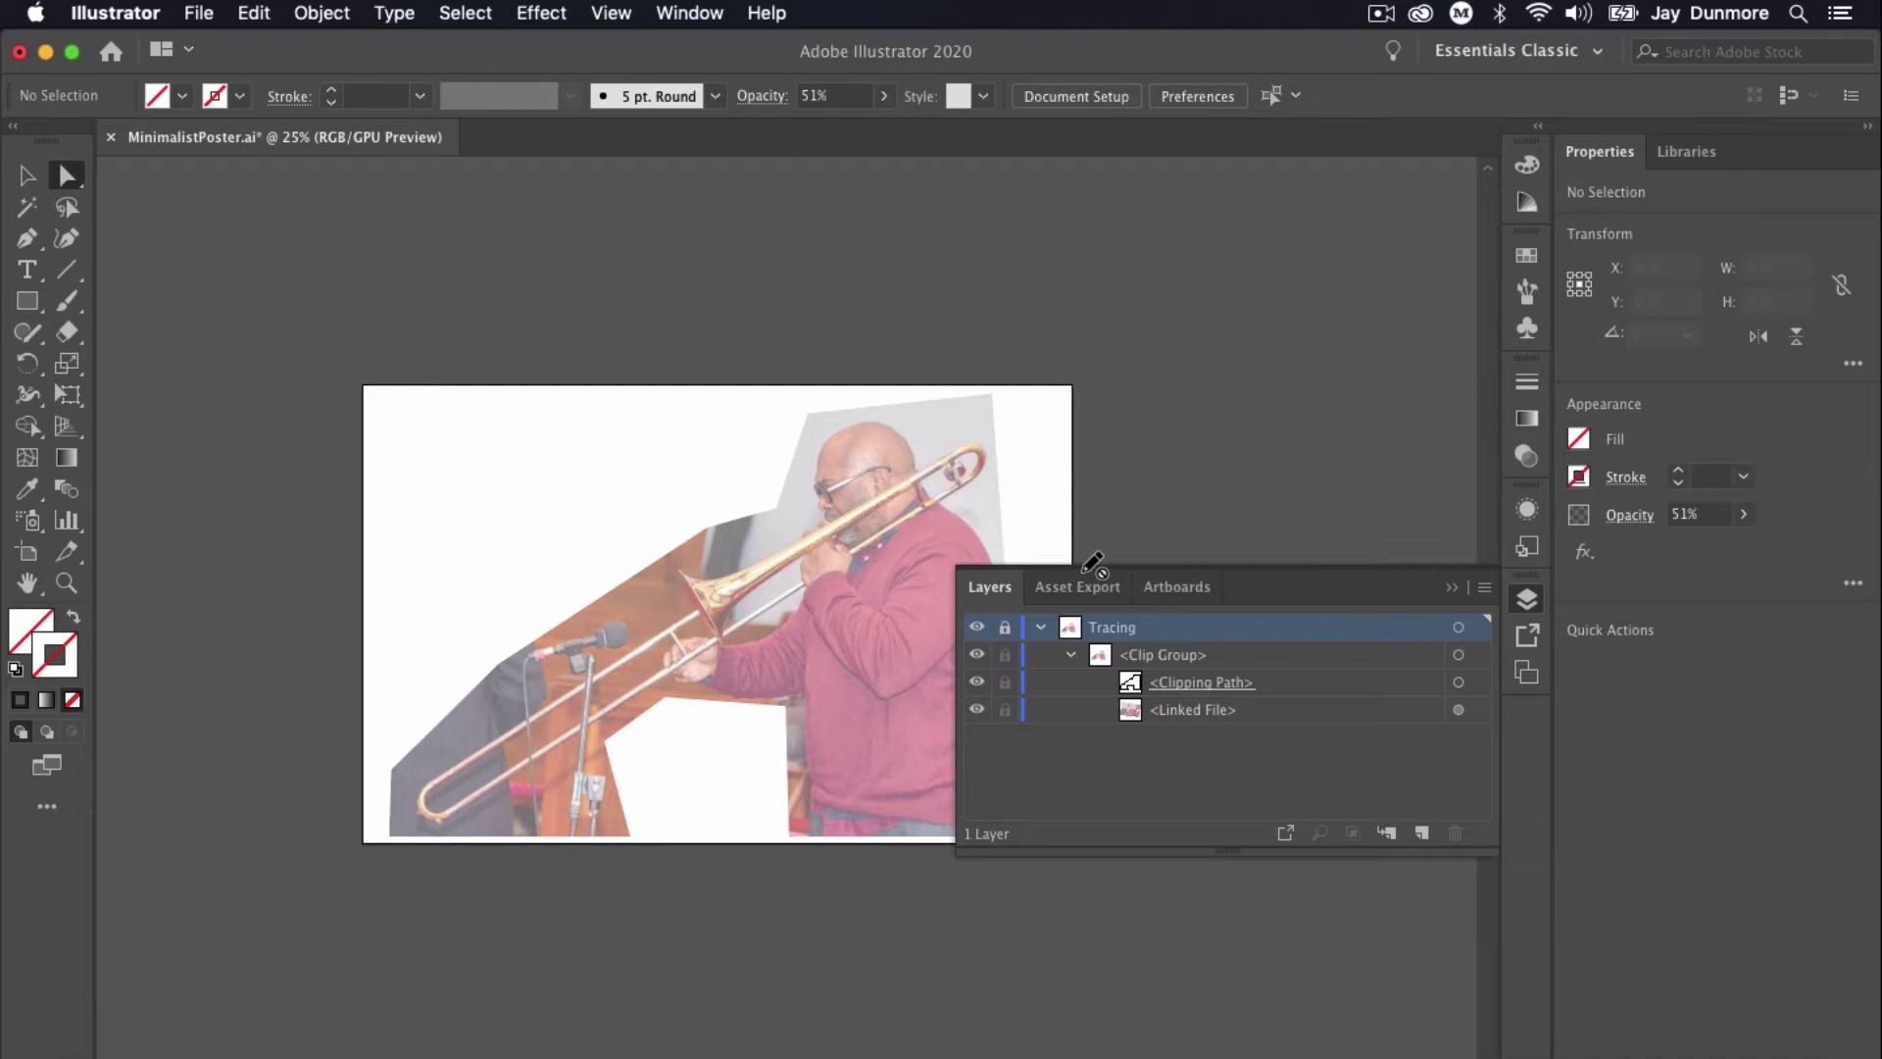
# Add a new layer below Tracing and name it Background.
pyautogui.press('super+l')
pyautogui.moveTo(1227, 627)
pyautogui.mouseDown()
pyautogui.moveTo(1218, 673)
pyautogui.moveTo(1263, 731)
pyautogui.mouseUp()
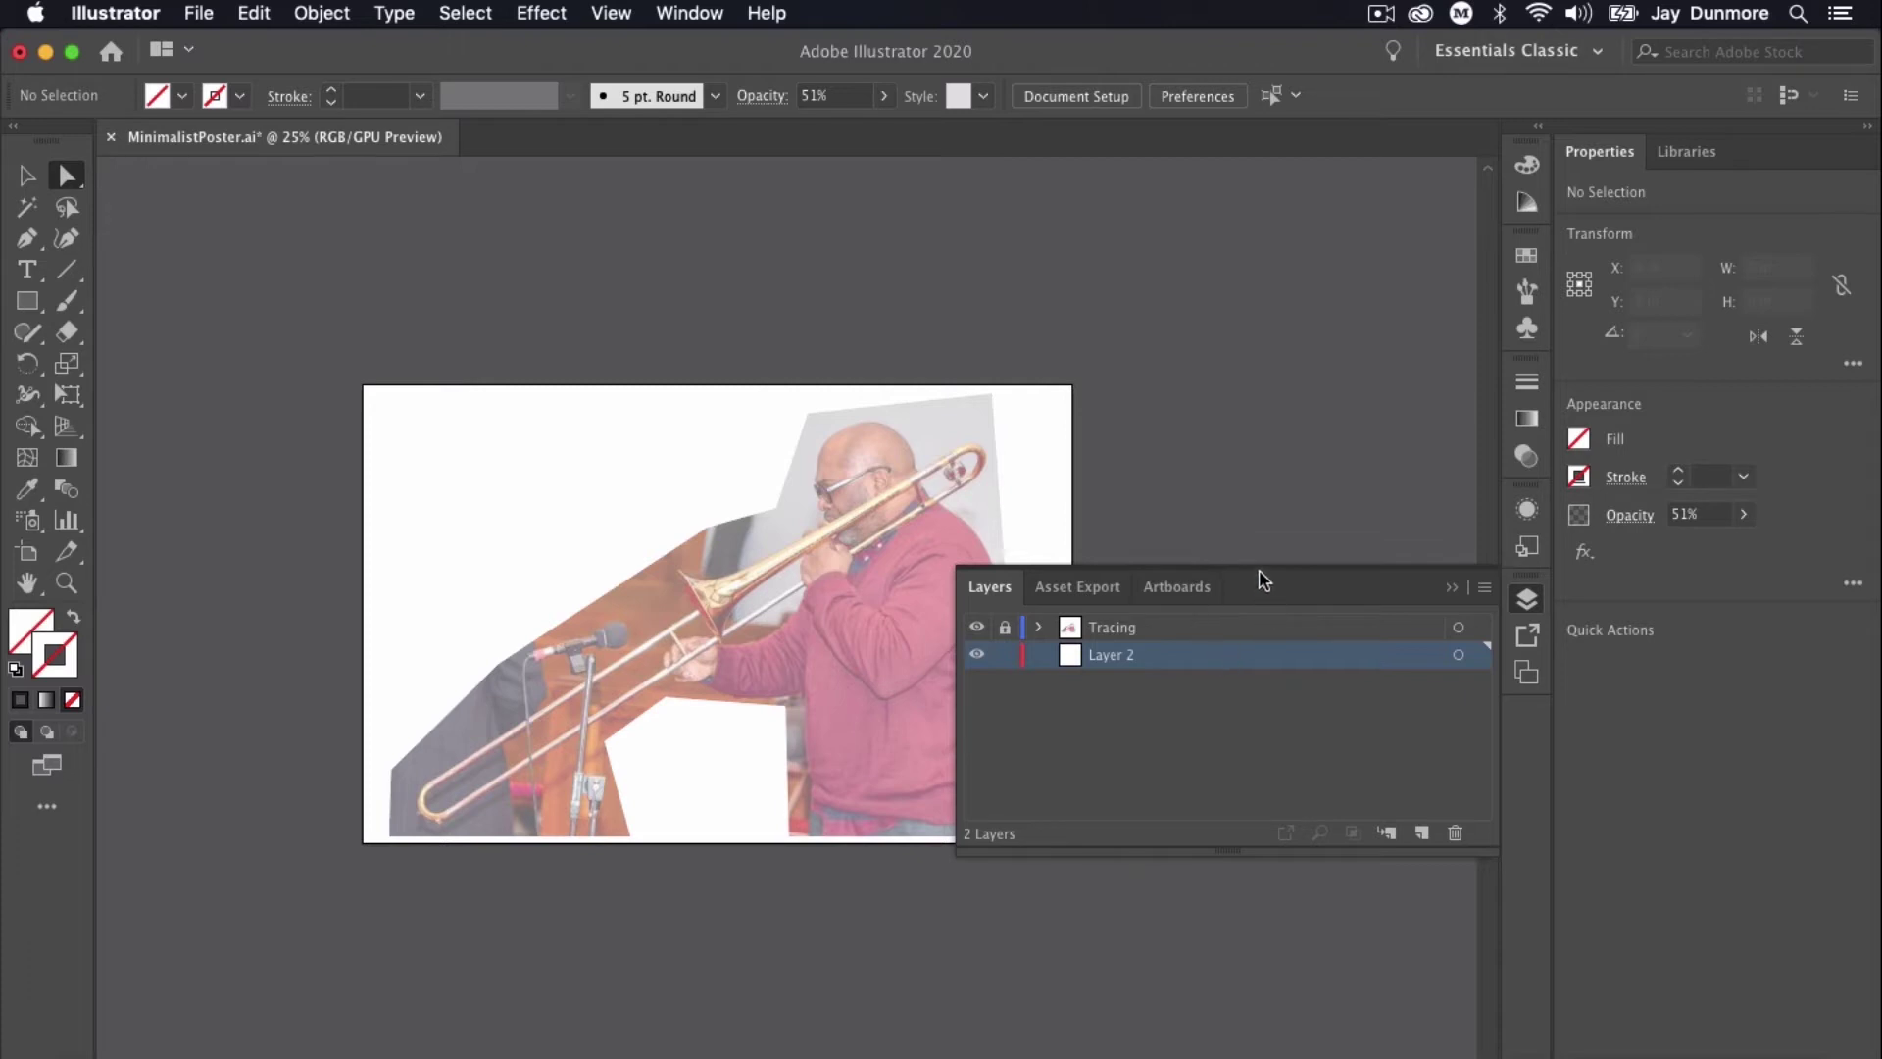
pyautogui.doubleClick(1286, 657)
pyautogui.write('BAck')
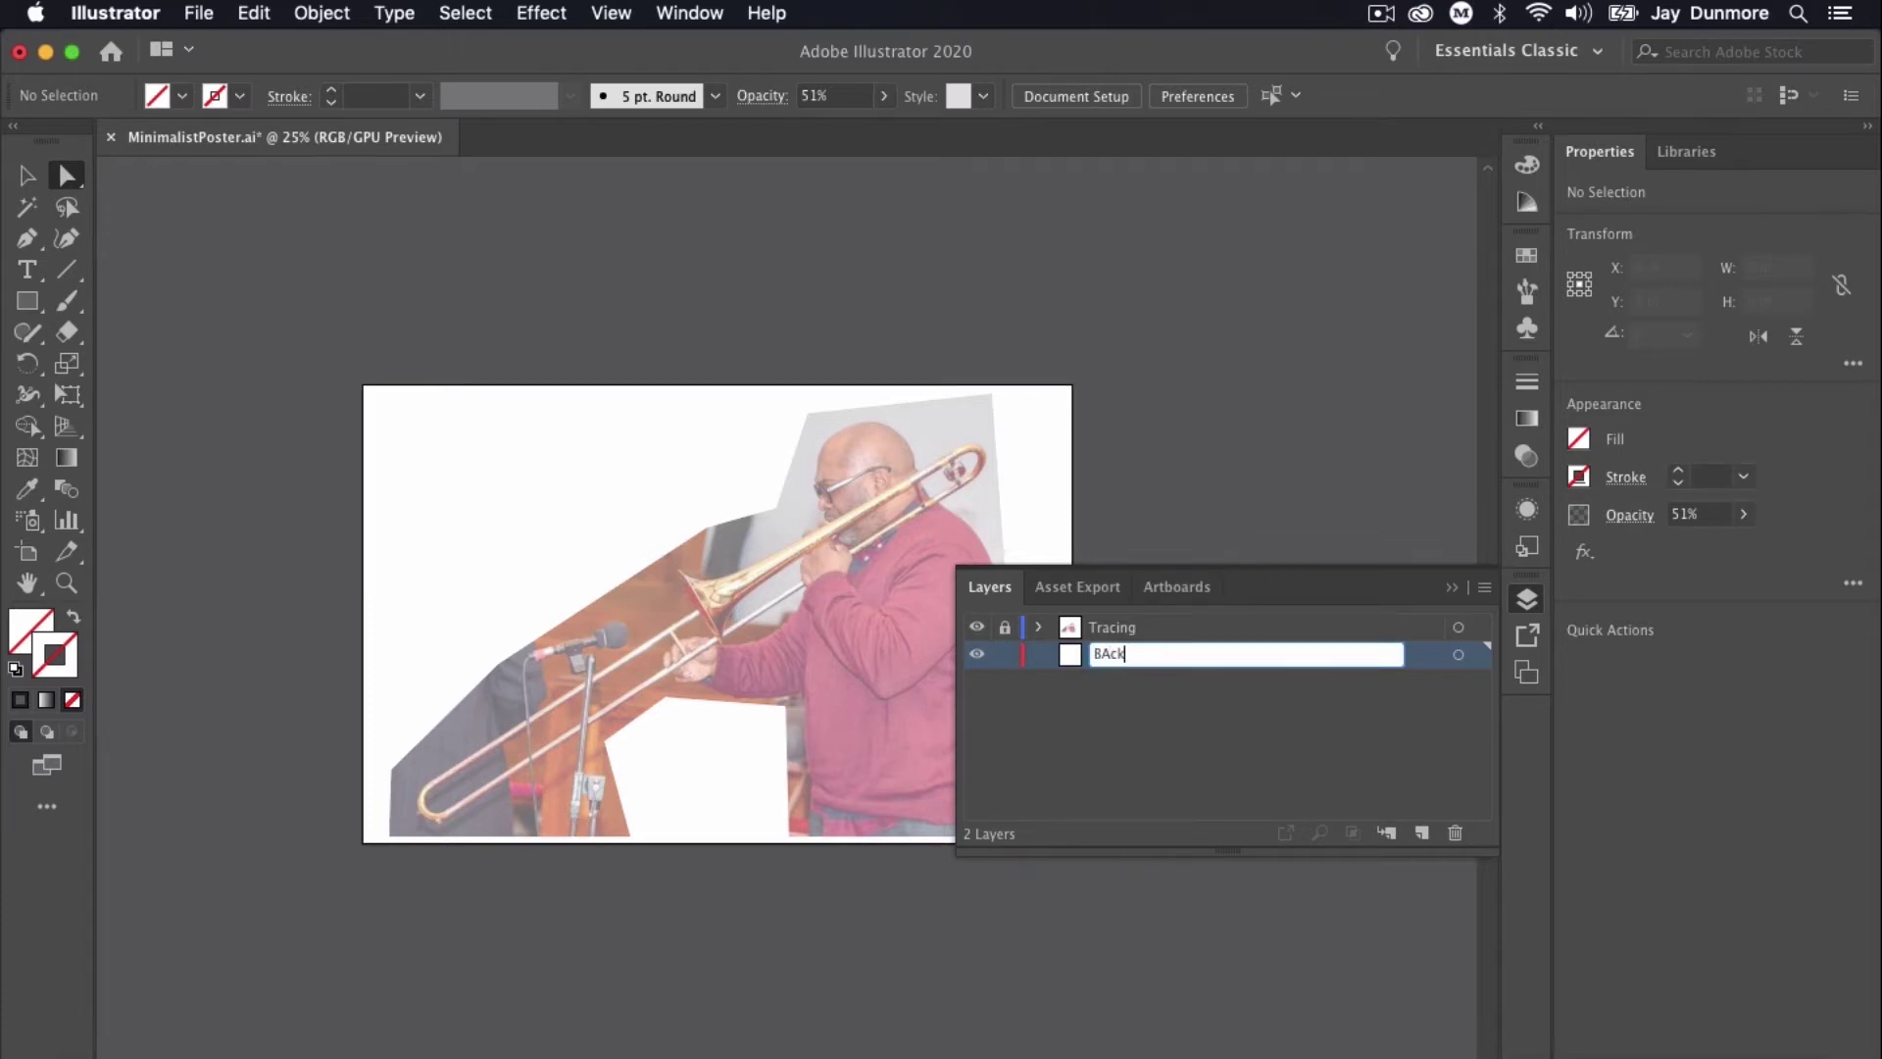
pyautogui.write('go')
pyautogui.press('BackSpace')
pyautogui.press('BackSpace')
pyautogui.press('BackSpace')
pyautogui.press('BackSpace')
pyautogui.press('BackSpace')
pyautogui.write('ackground')
pyautogui.press('Return')
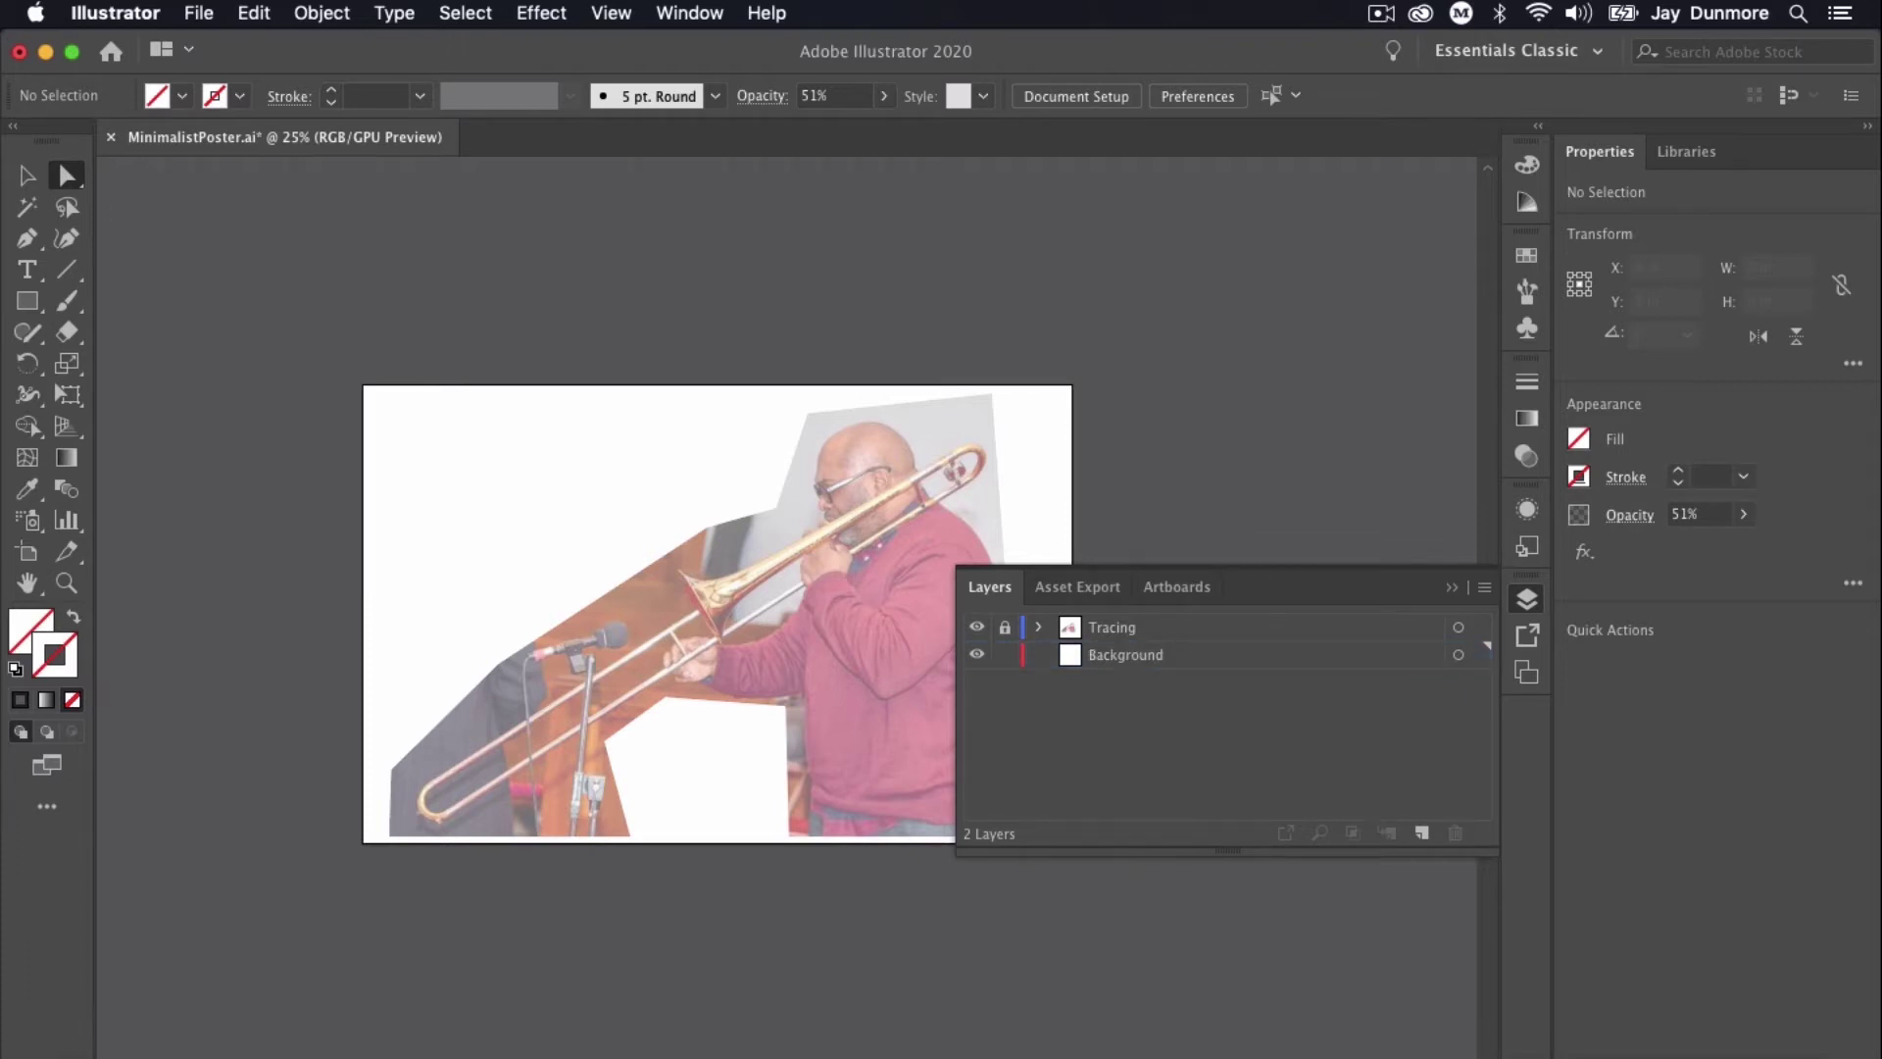
# Add Layer 3 above the Tracing layer and zoom in to 50%.
pyautogui.click(1421, 832)
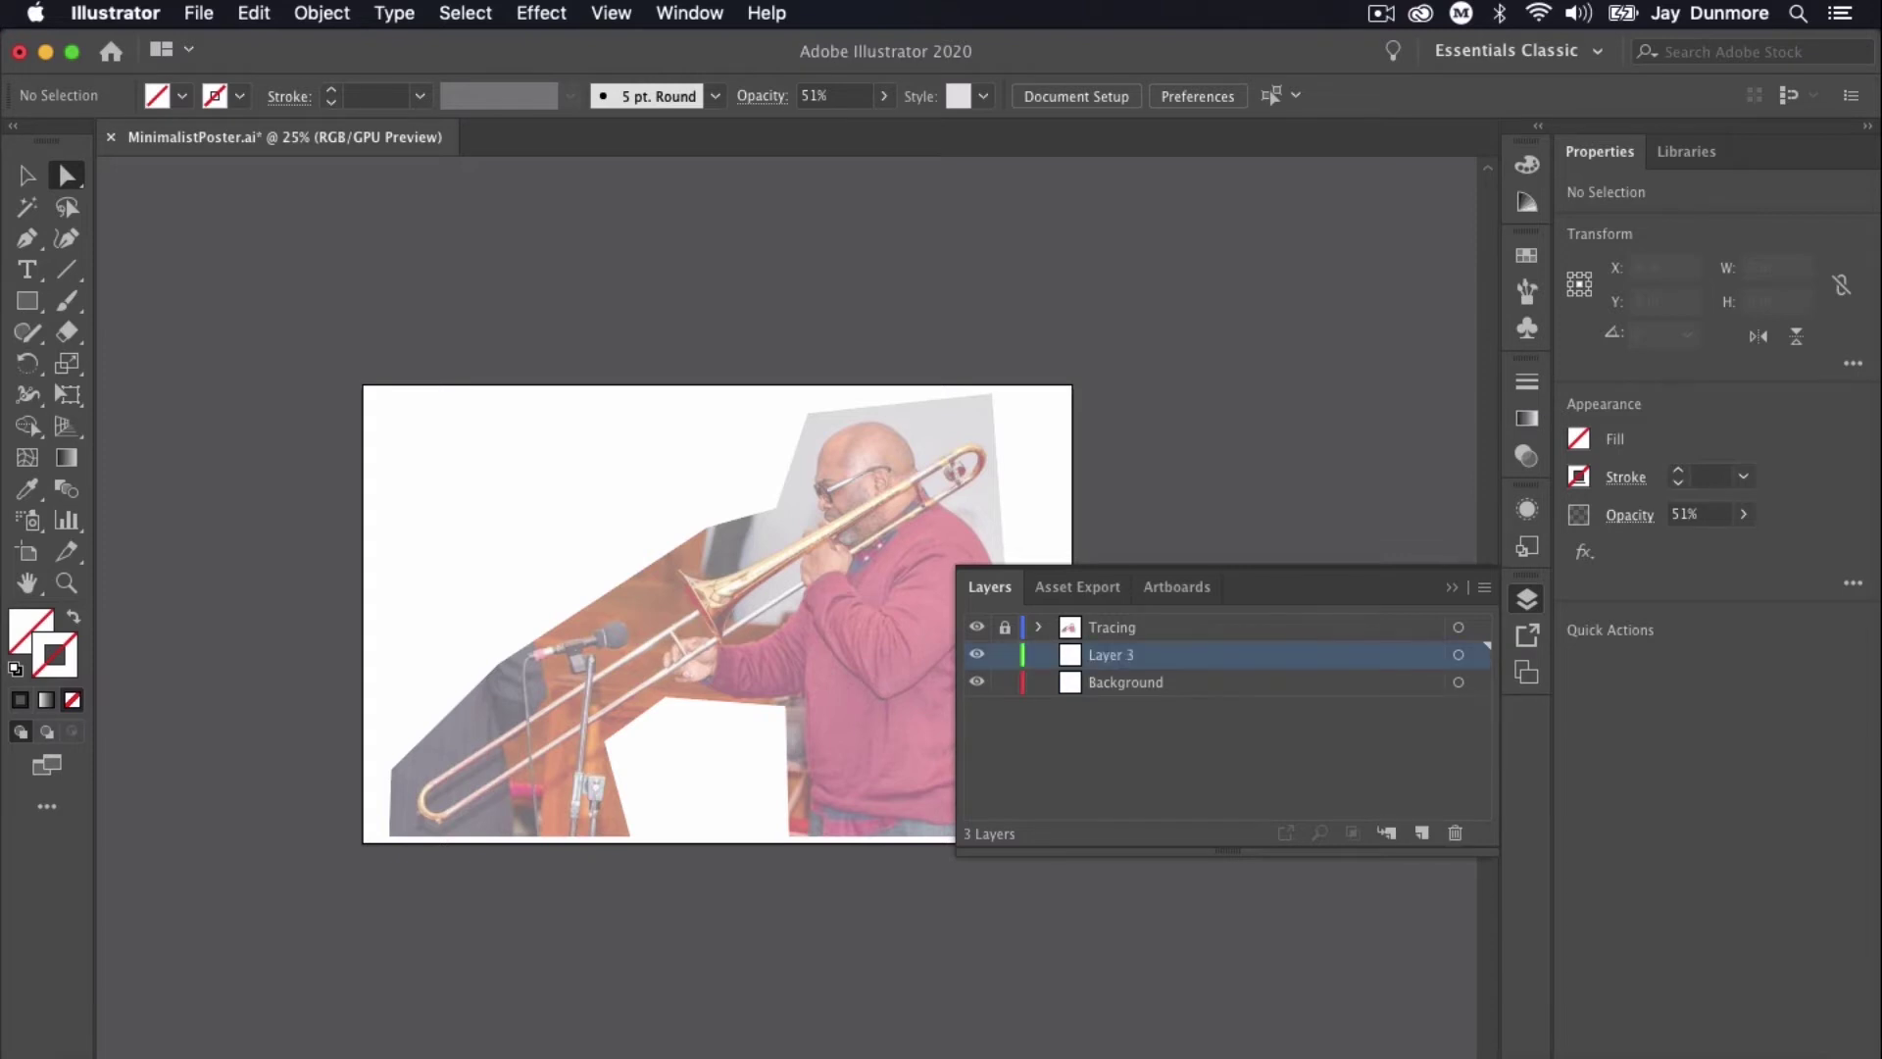
pyautogui.moveTo(1110, 654); pyautogui.dragTo(1110, 617)
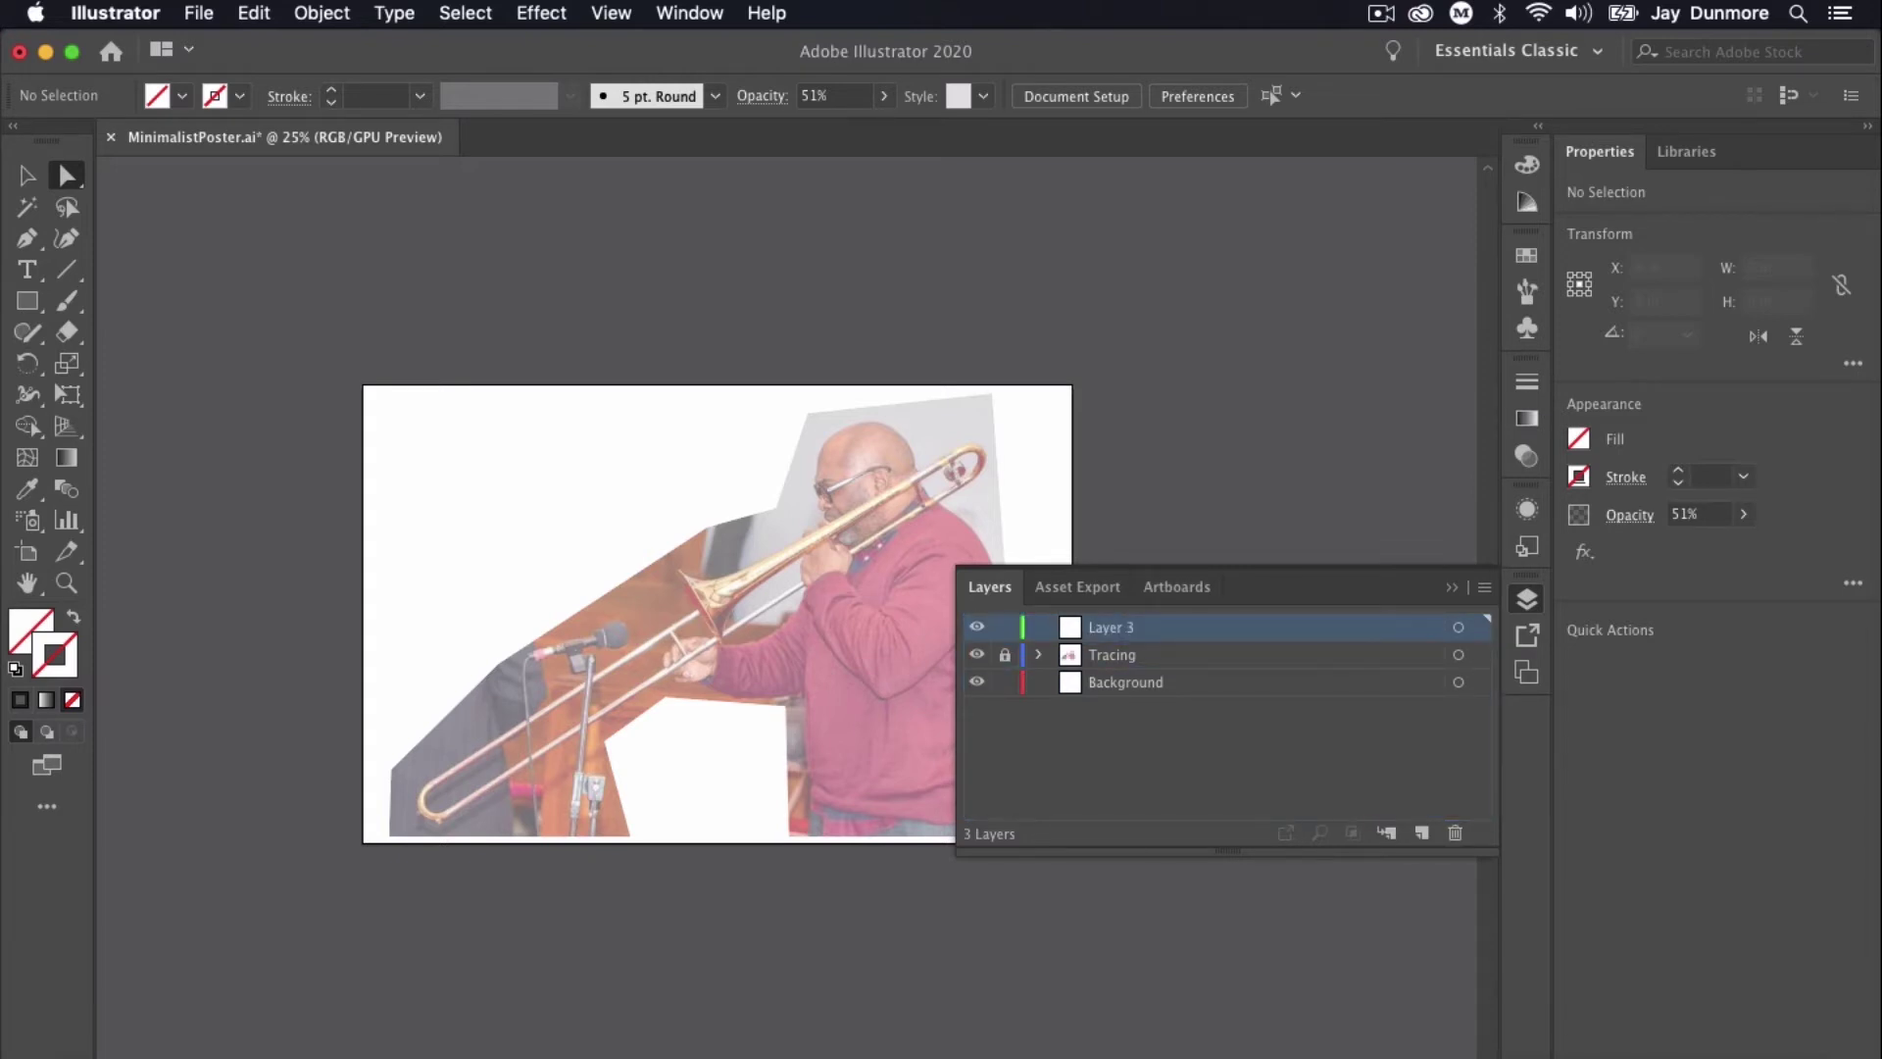
pyautogui.press('super+equal')
pyautogui.press('super+equal')
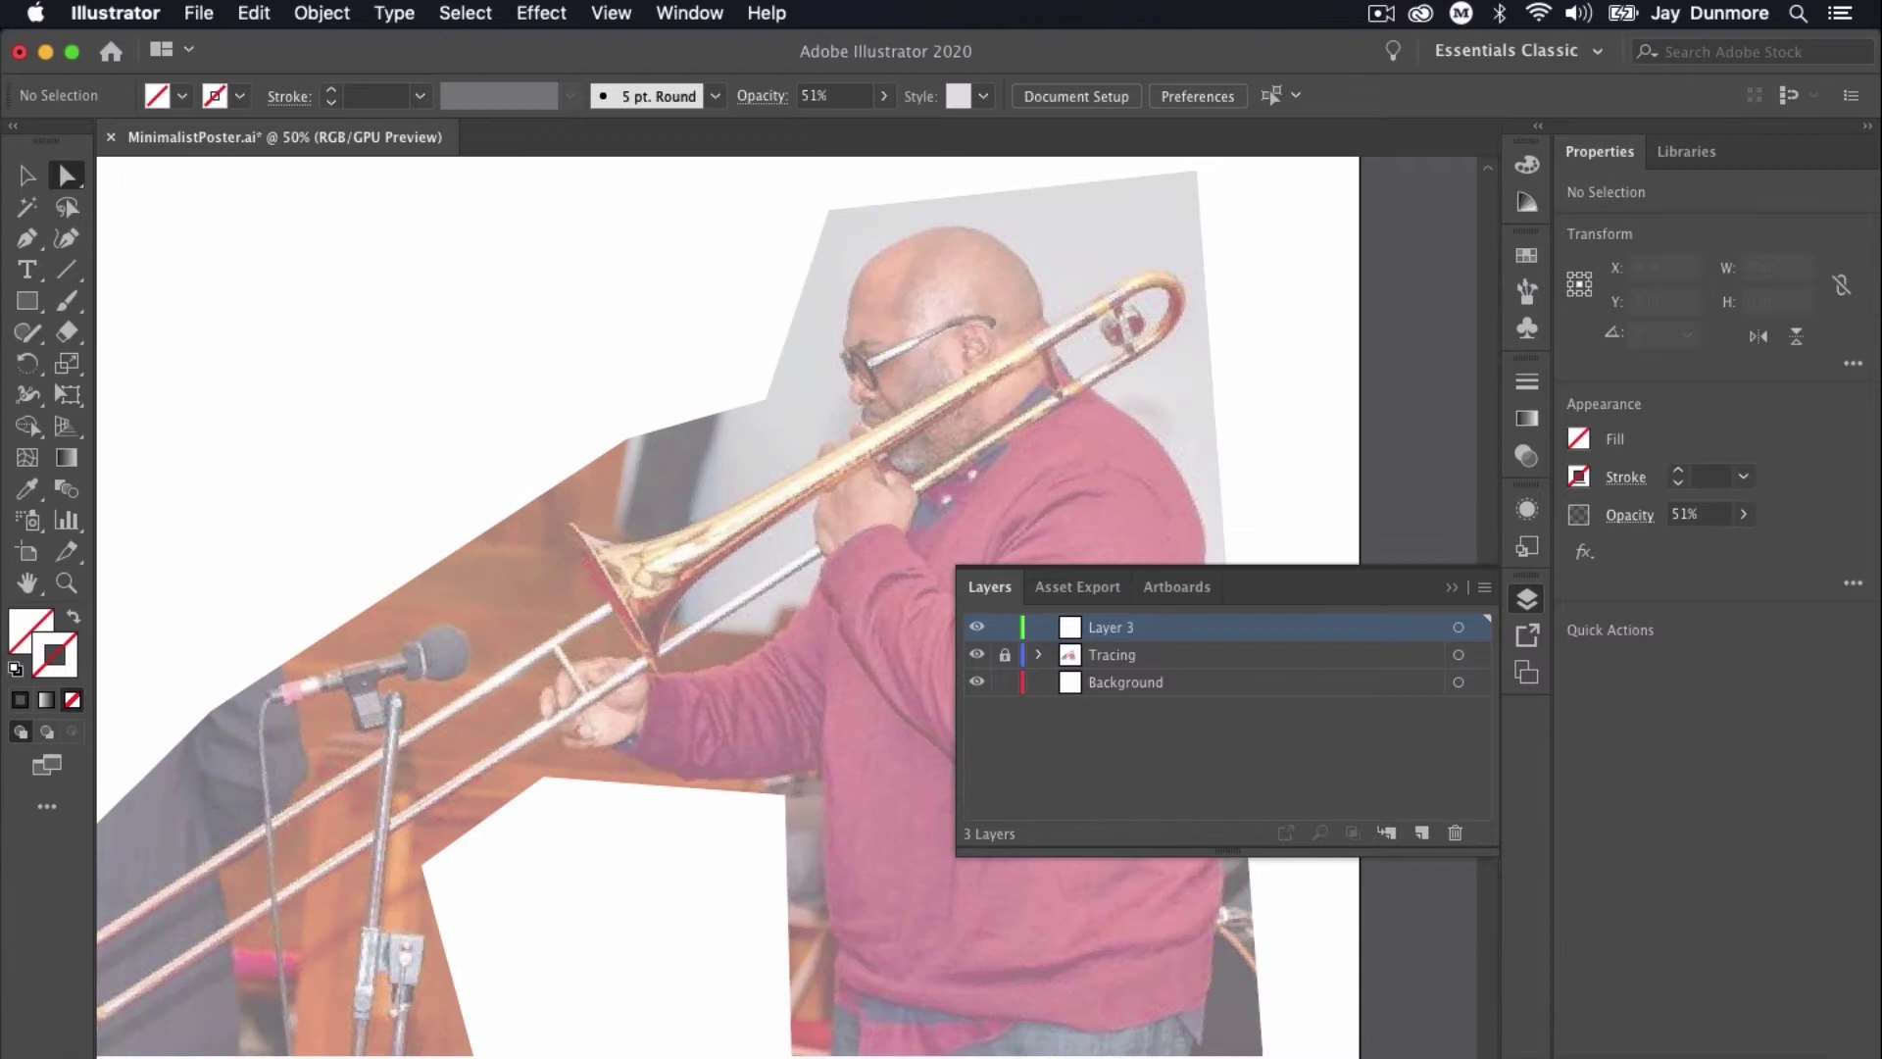
# Hide the Layers panel, reposition the view over the photo, and pick the Pen tool.
pyautogui.scroll(-3, 726, 608)
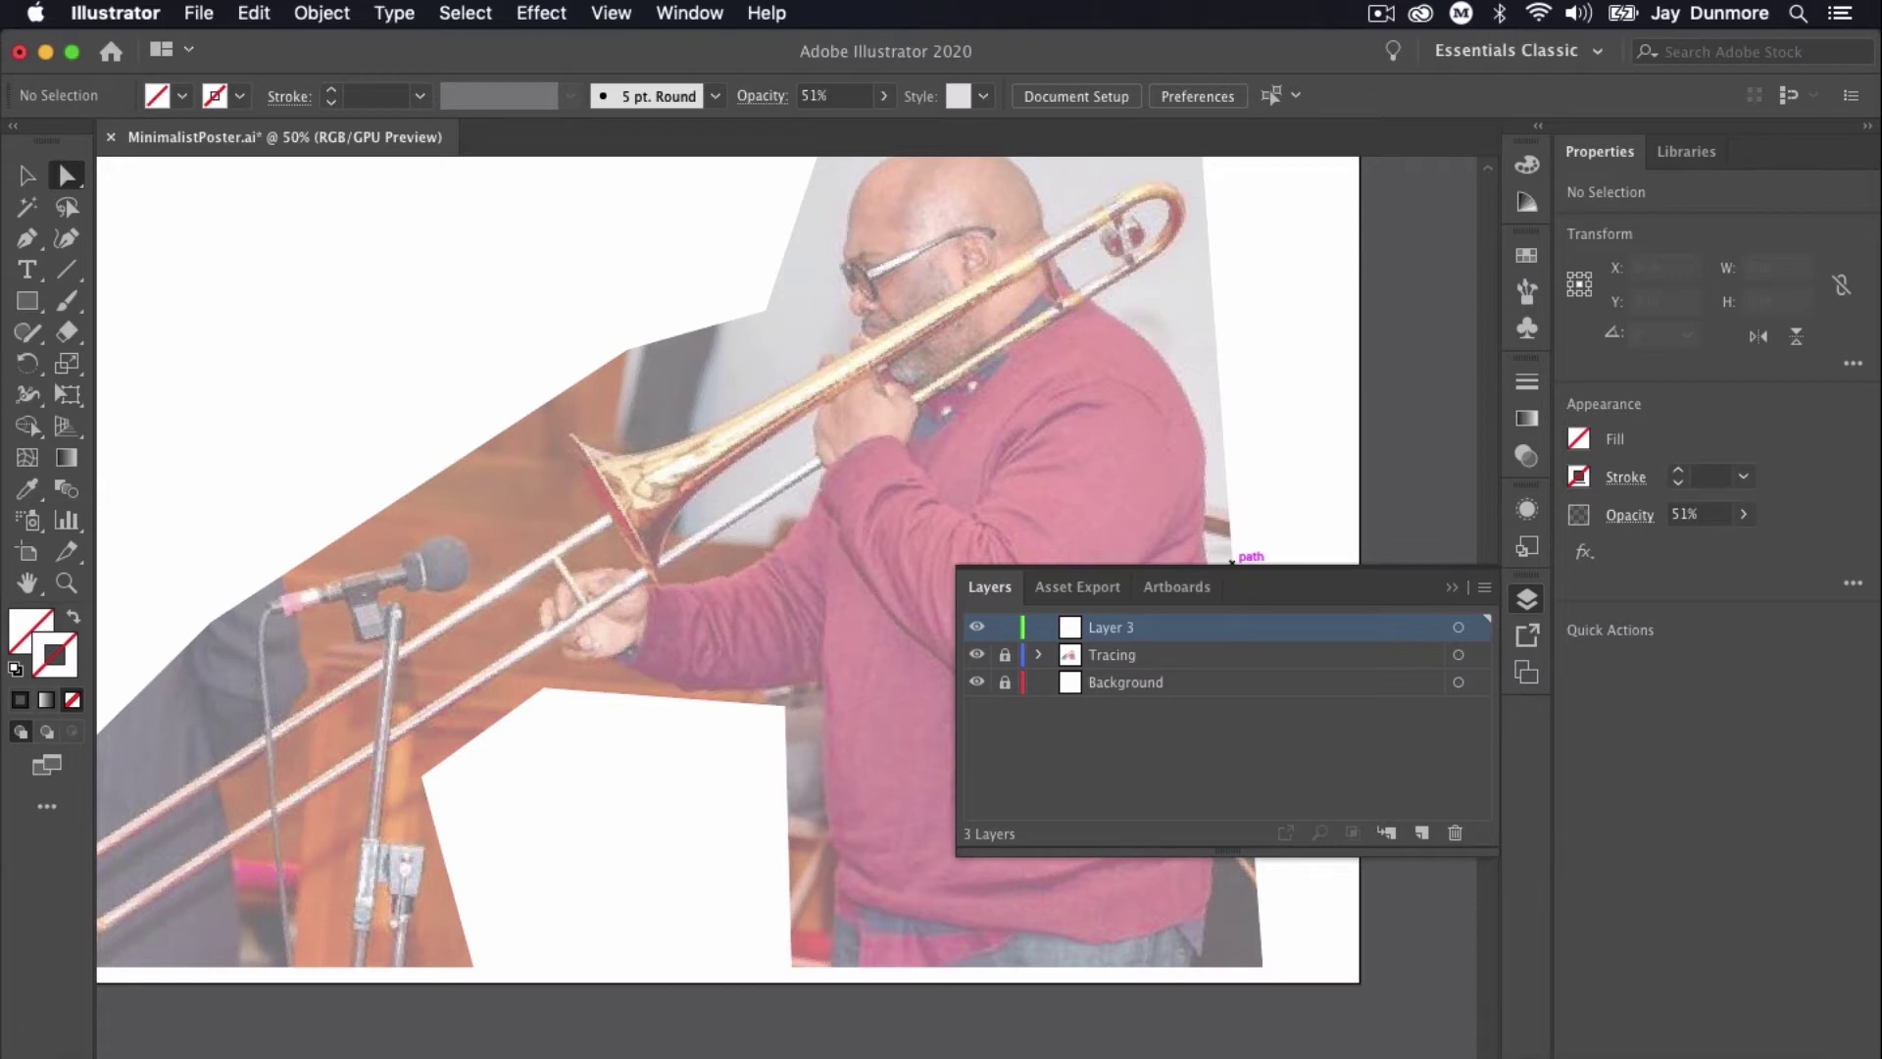
pyautogui.press('F7')
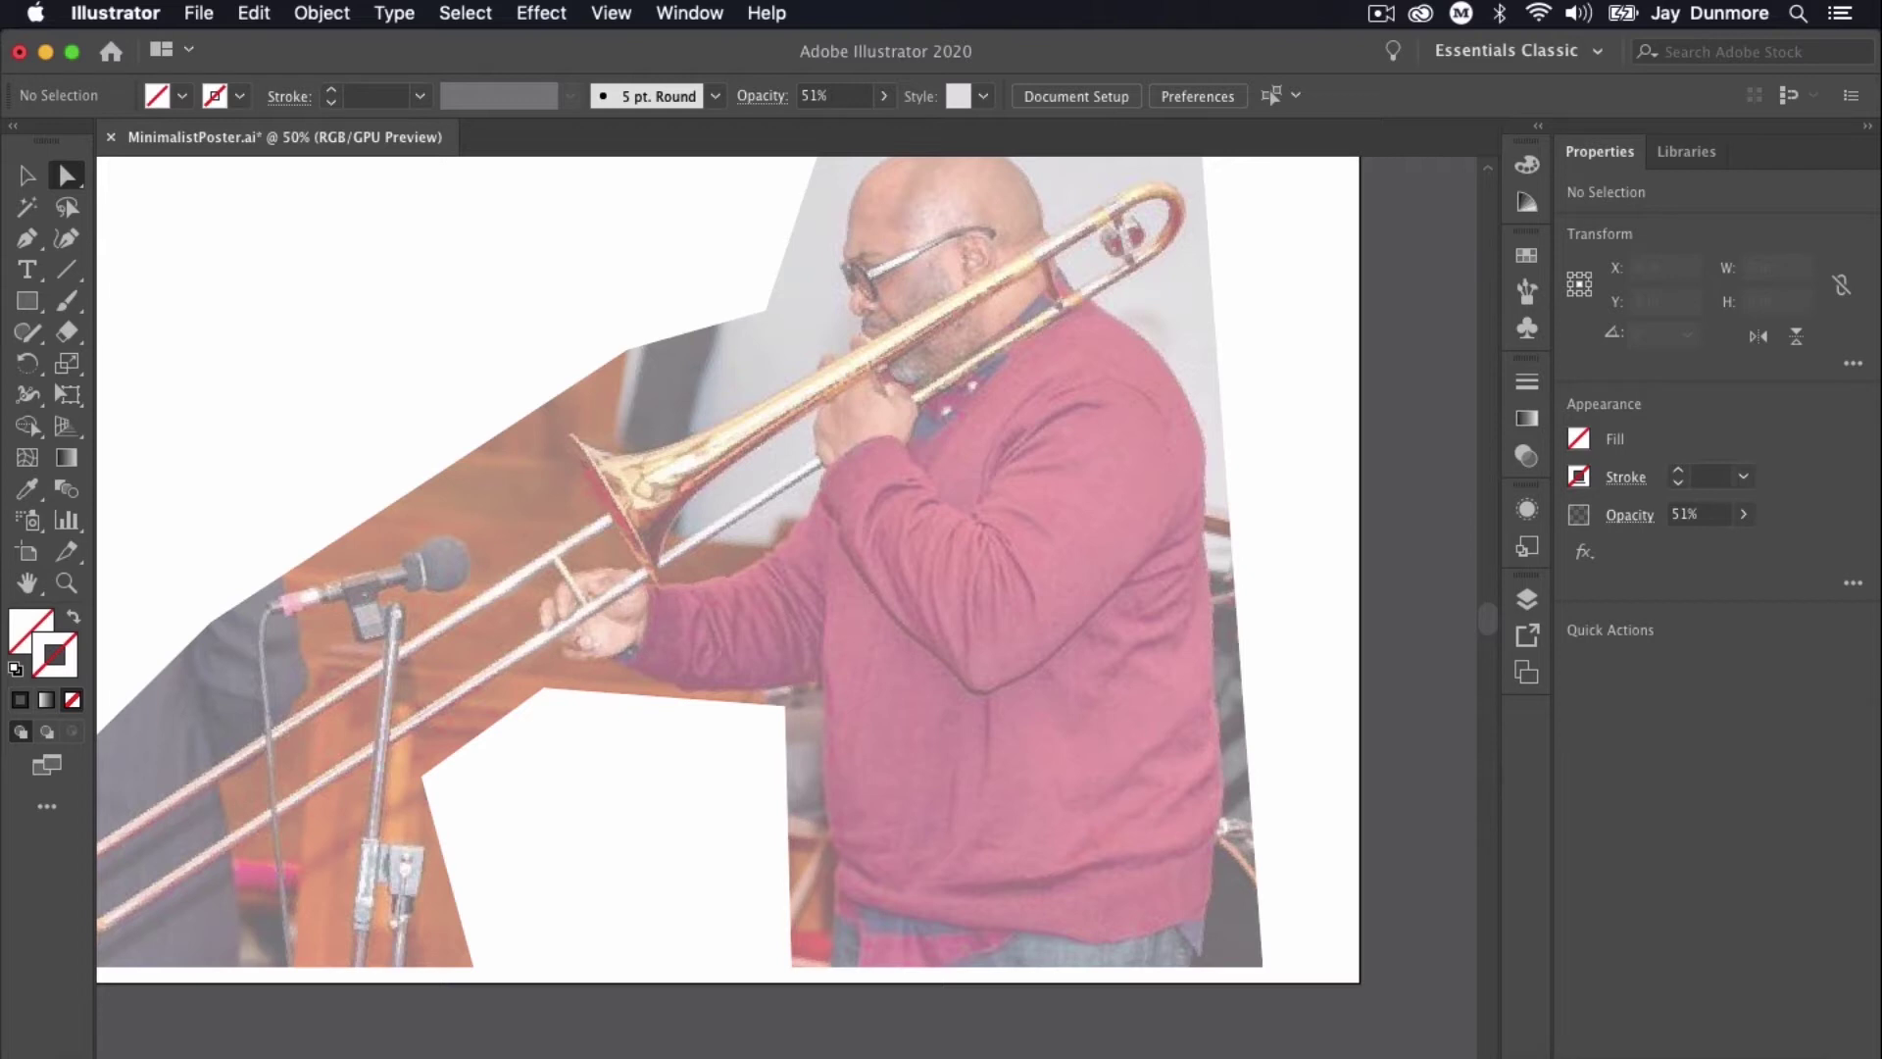
pyautogui.scroll(3, 741, 588)
pyautogui.hscroll(-3, 741, 588)
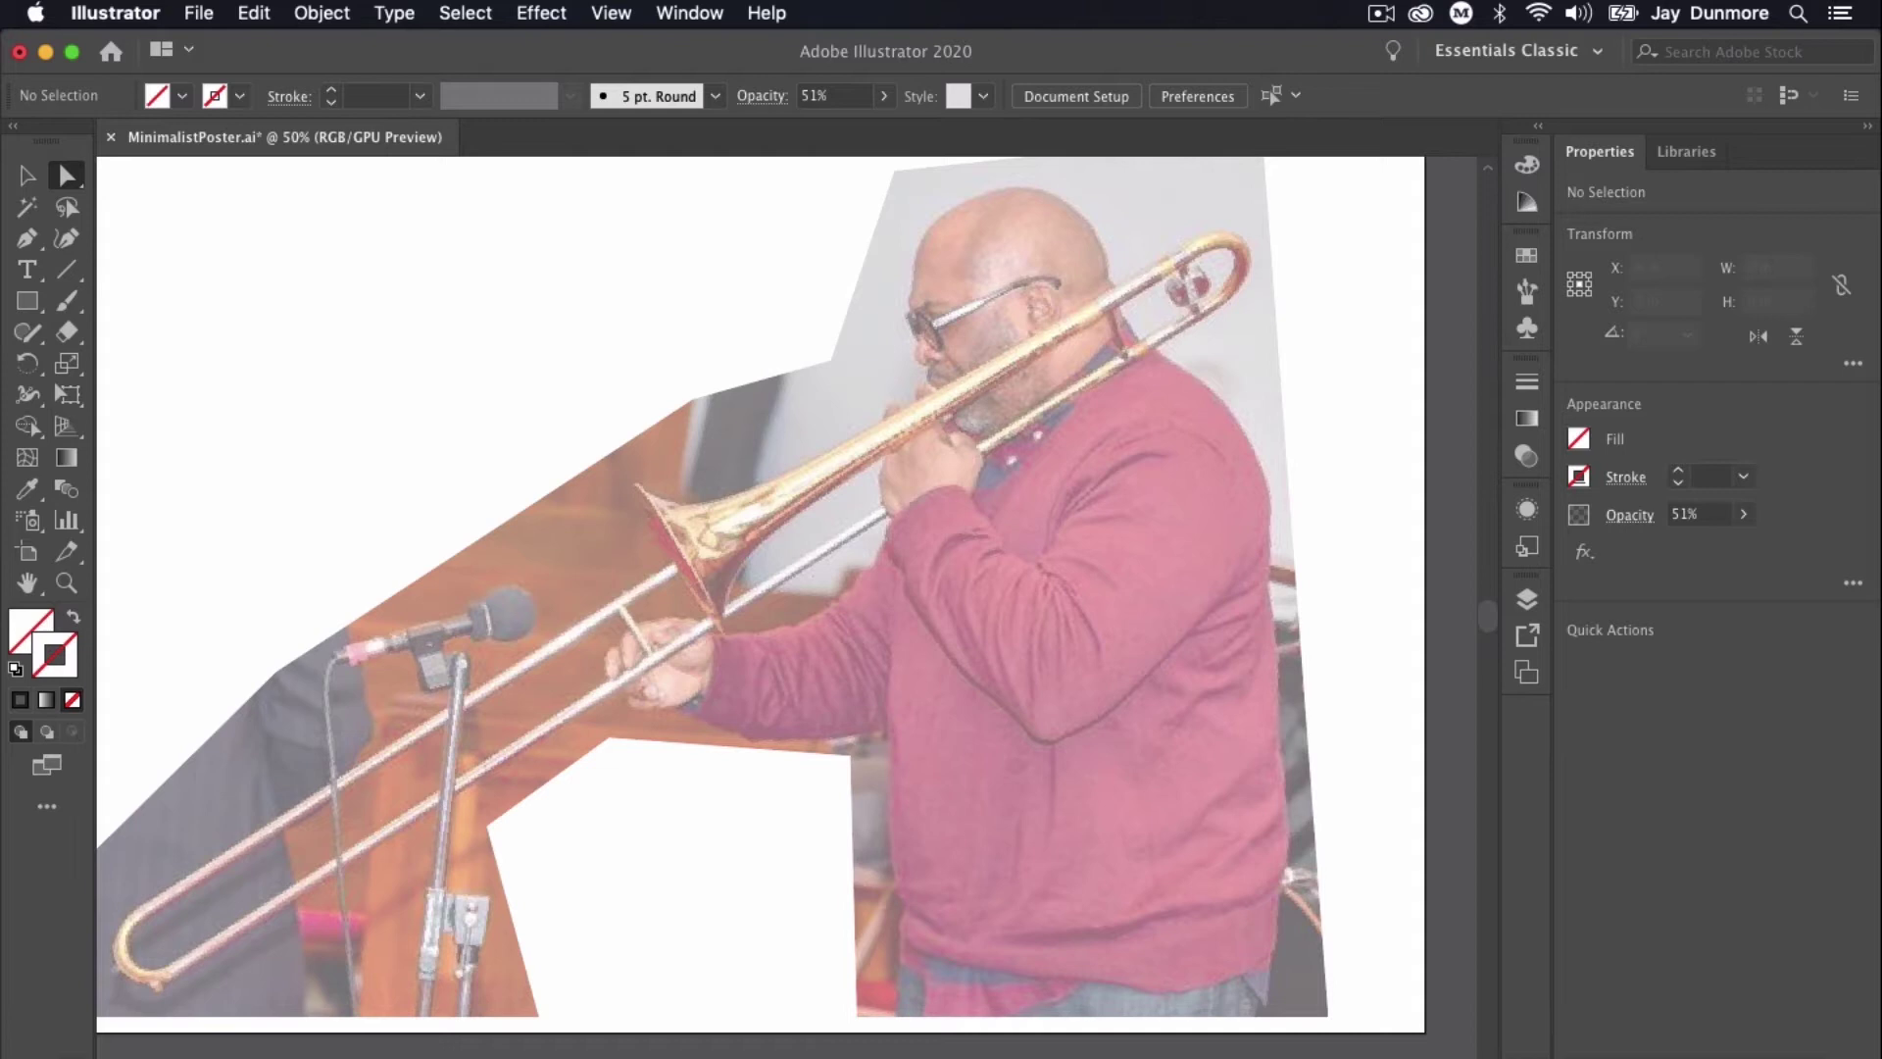
pyautogui.press('p')
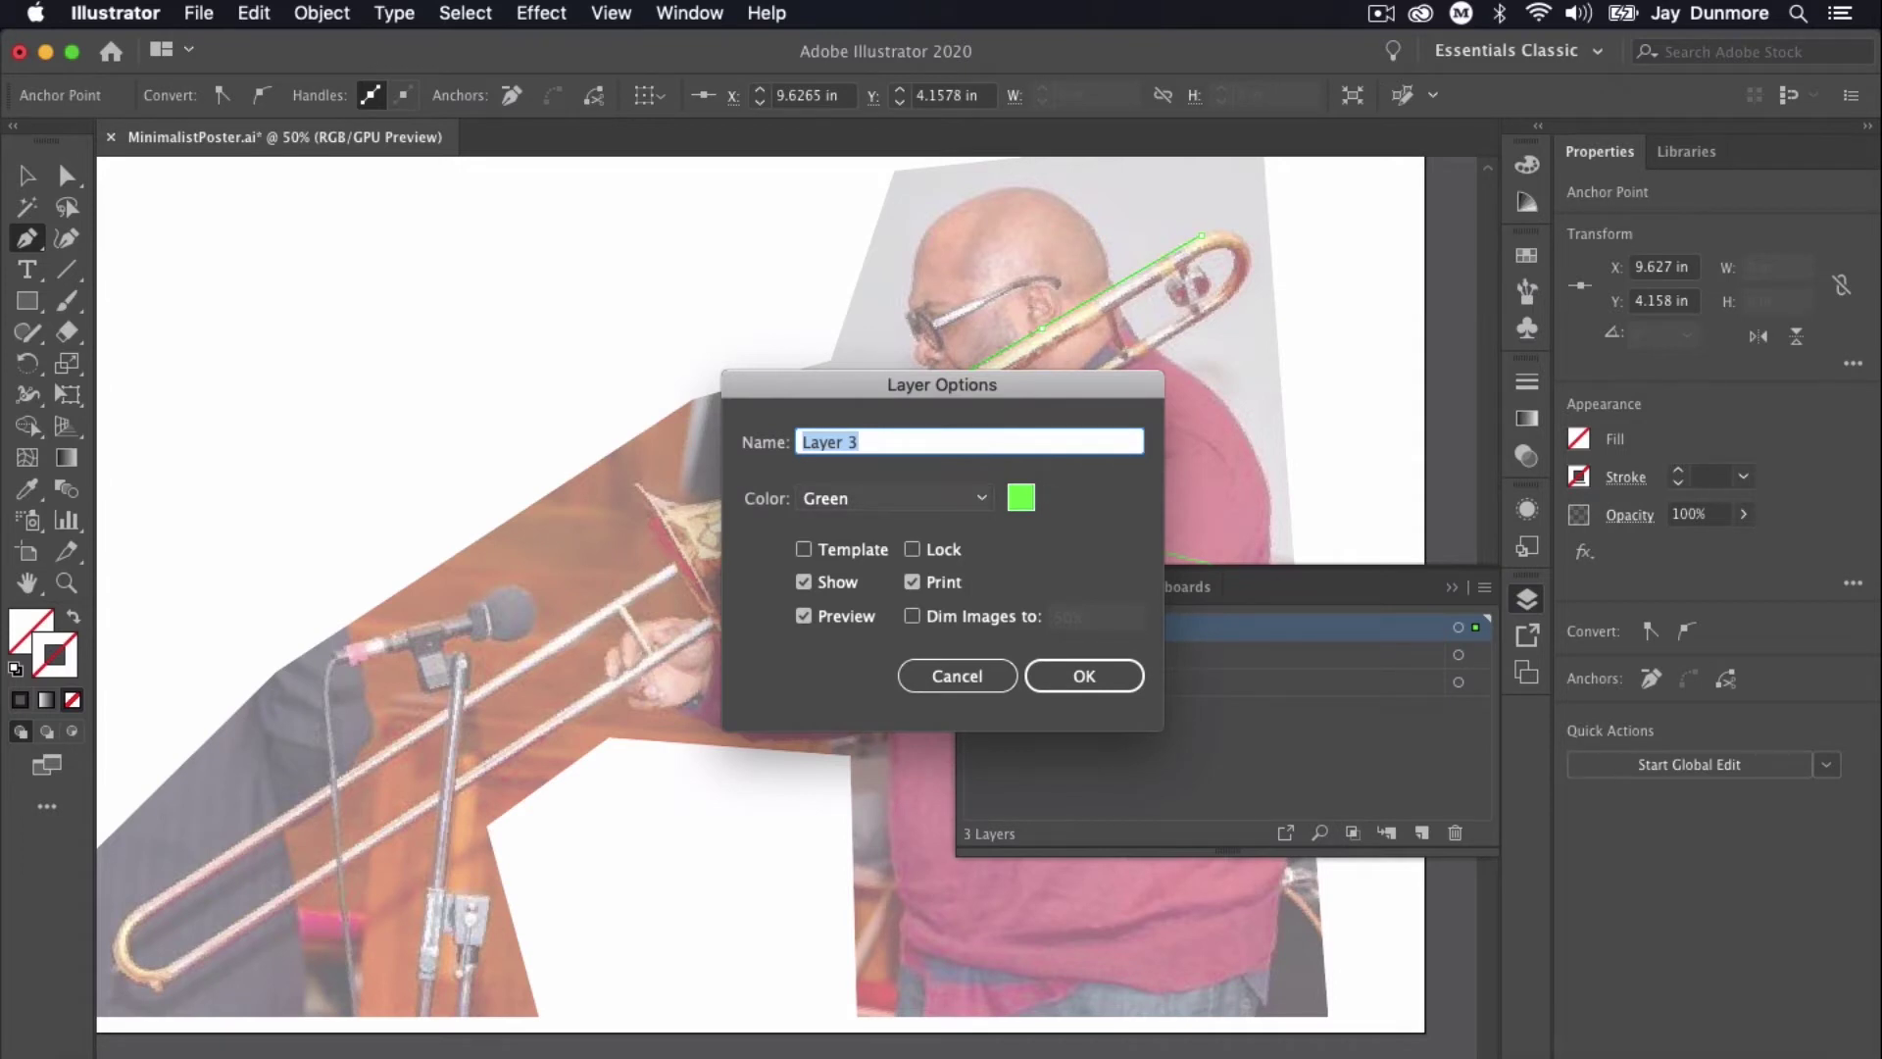
# Set Layer 3's layer colour to Black.
pyautogui.click(893, 498)
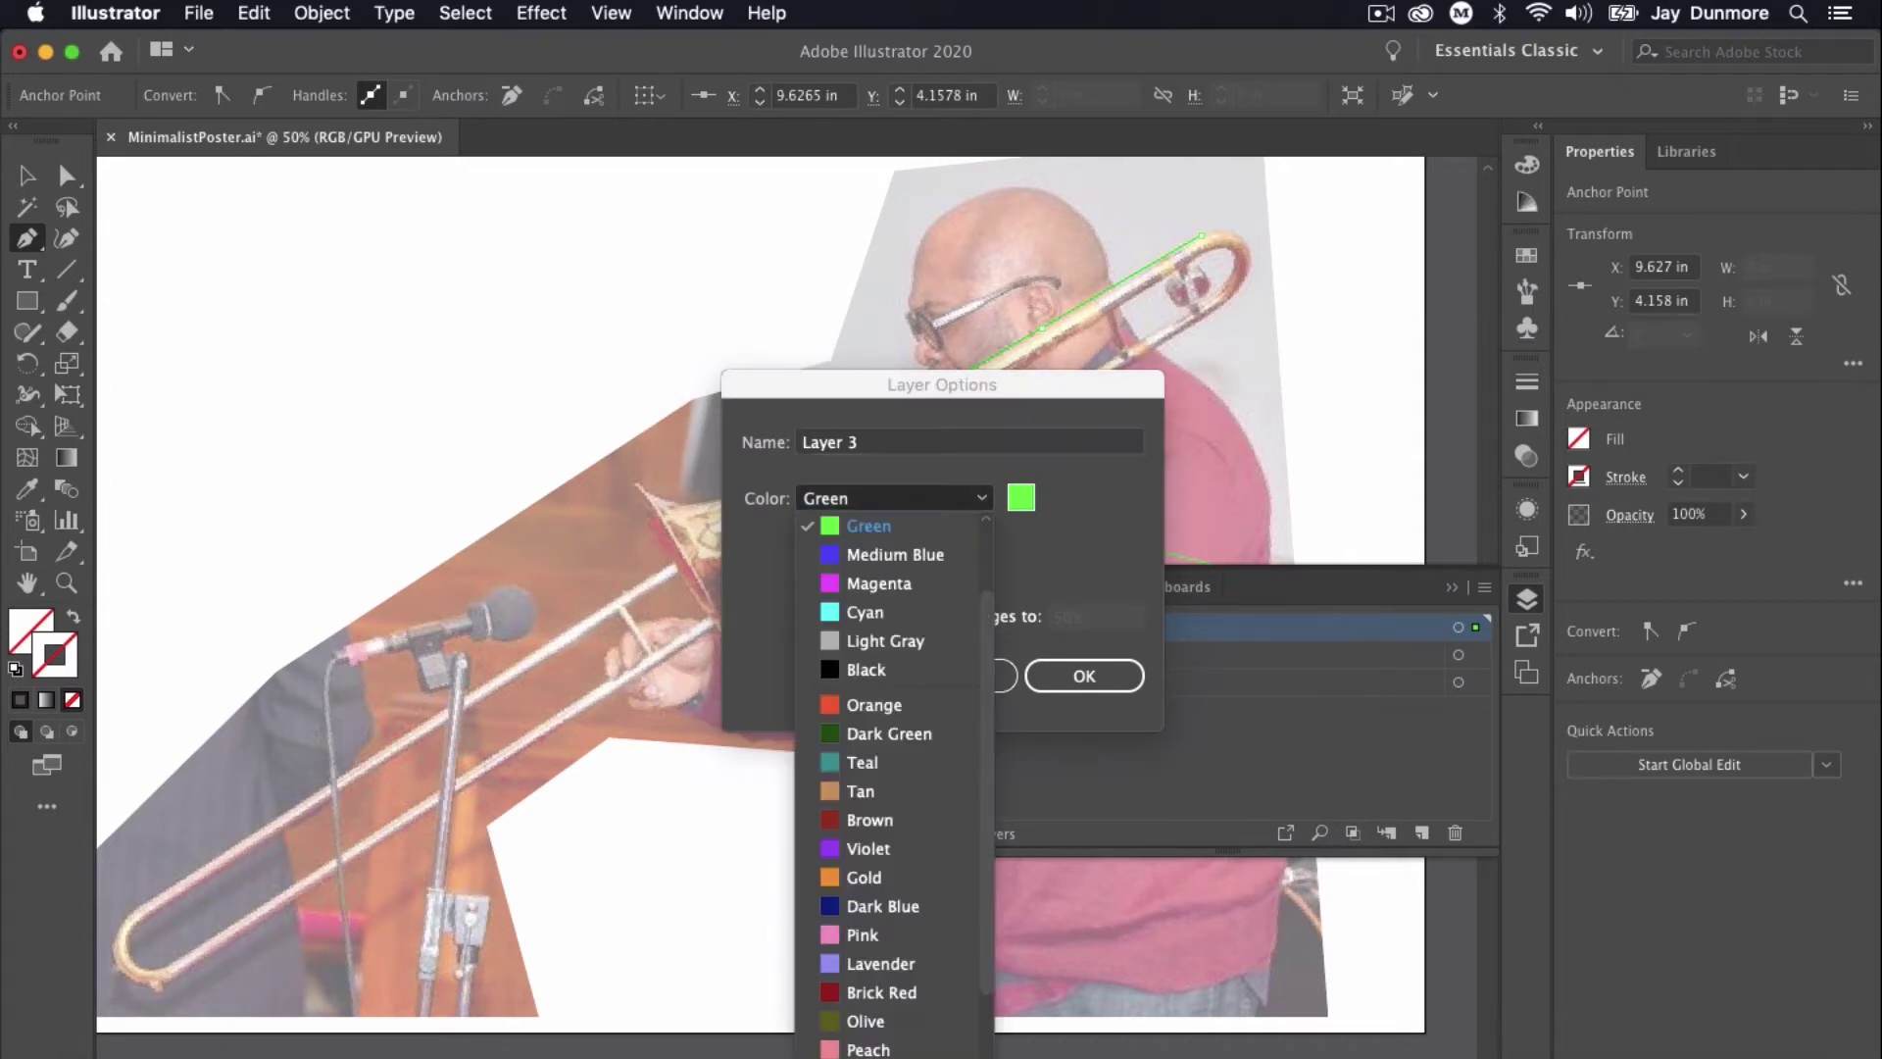
pyautogui.click(882, 669)
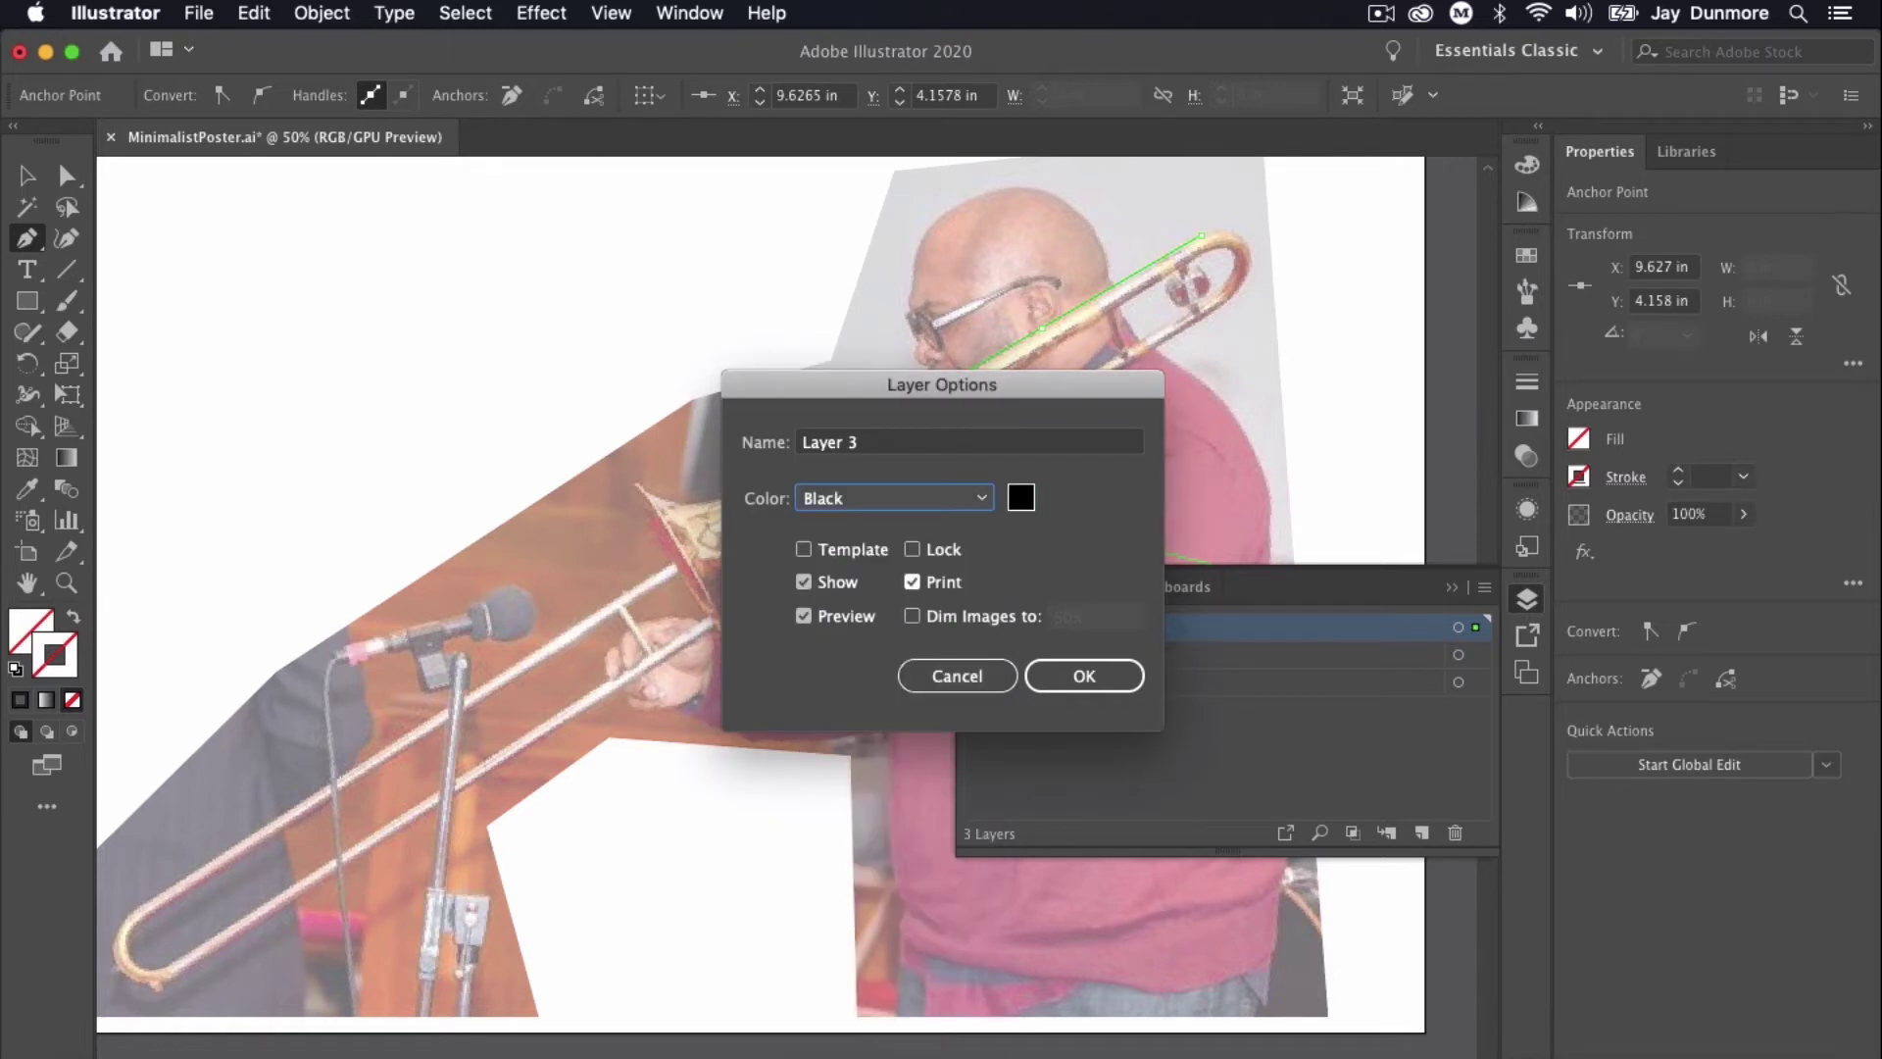
pyautogui.press('Return')
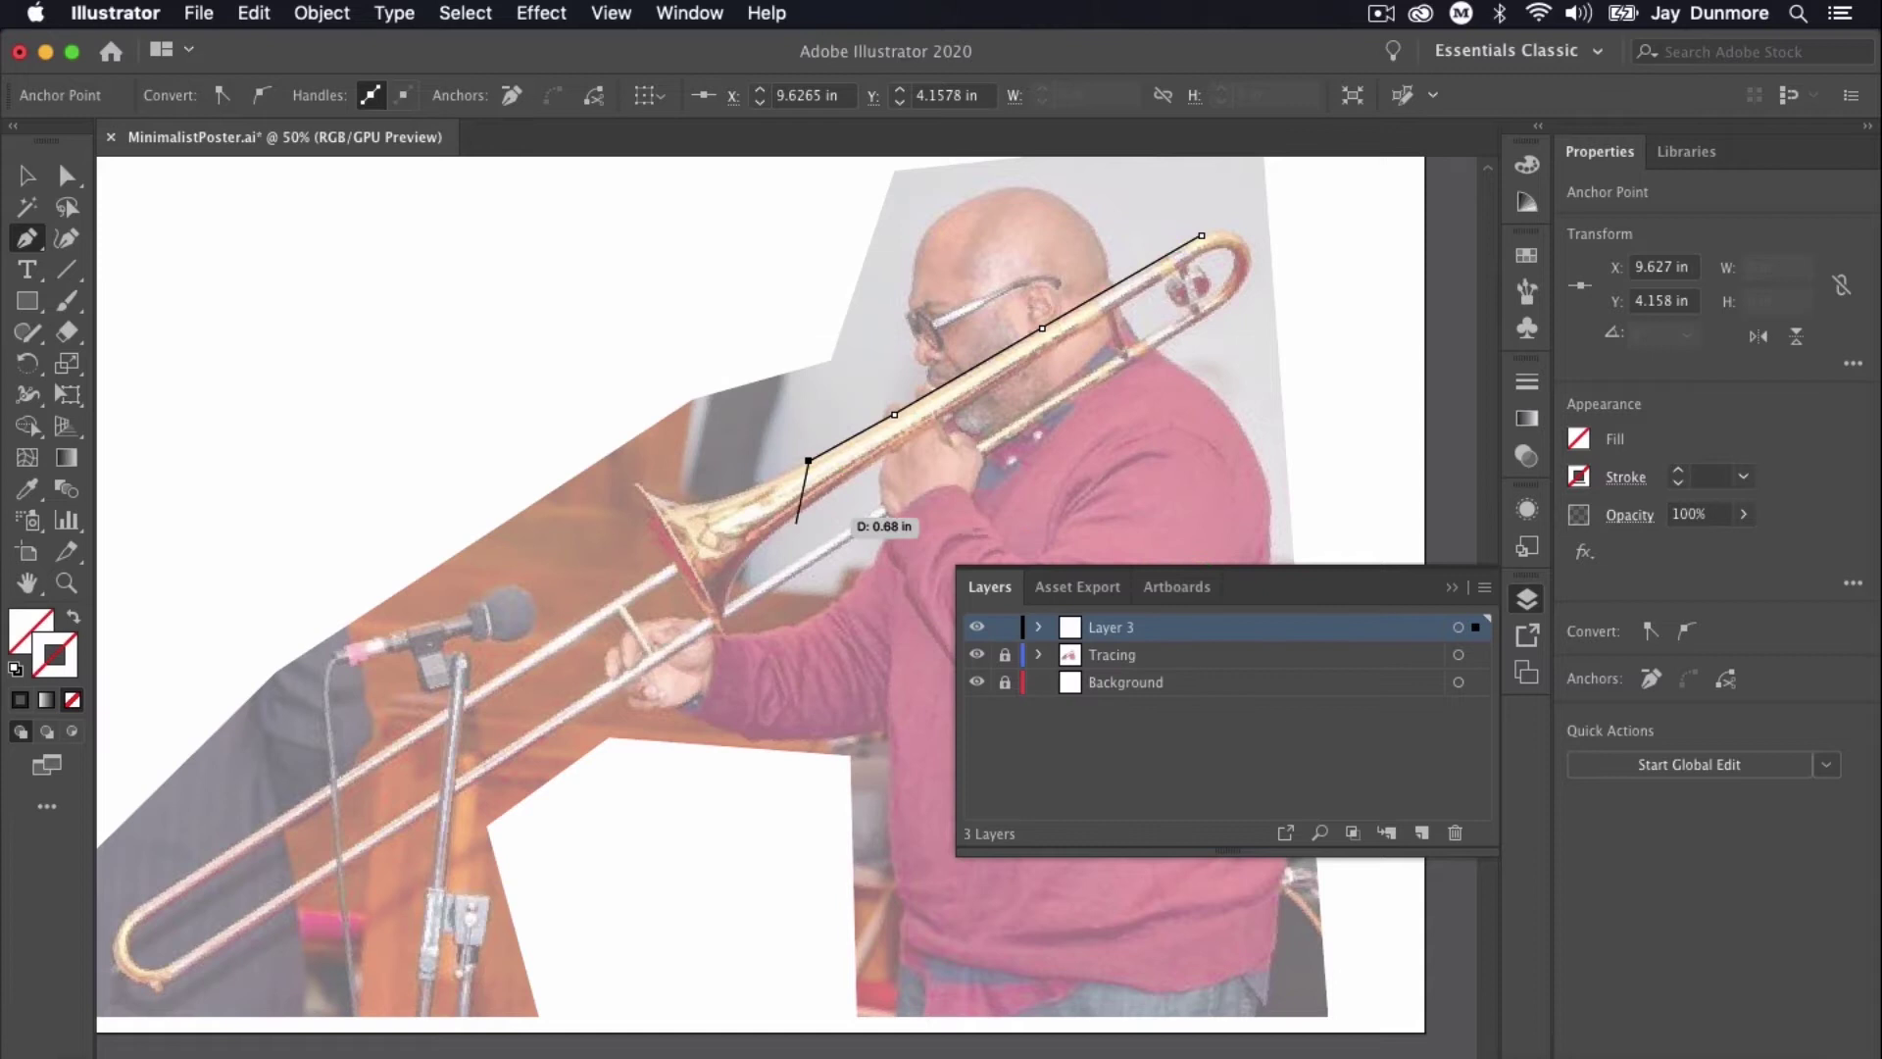
# Trace the trombone's outline from the bell lip around the slide's top bend.
pyautogui.press('super+equal')
pyautogui.press('super+equal')
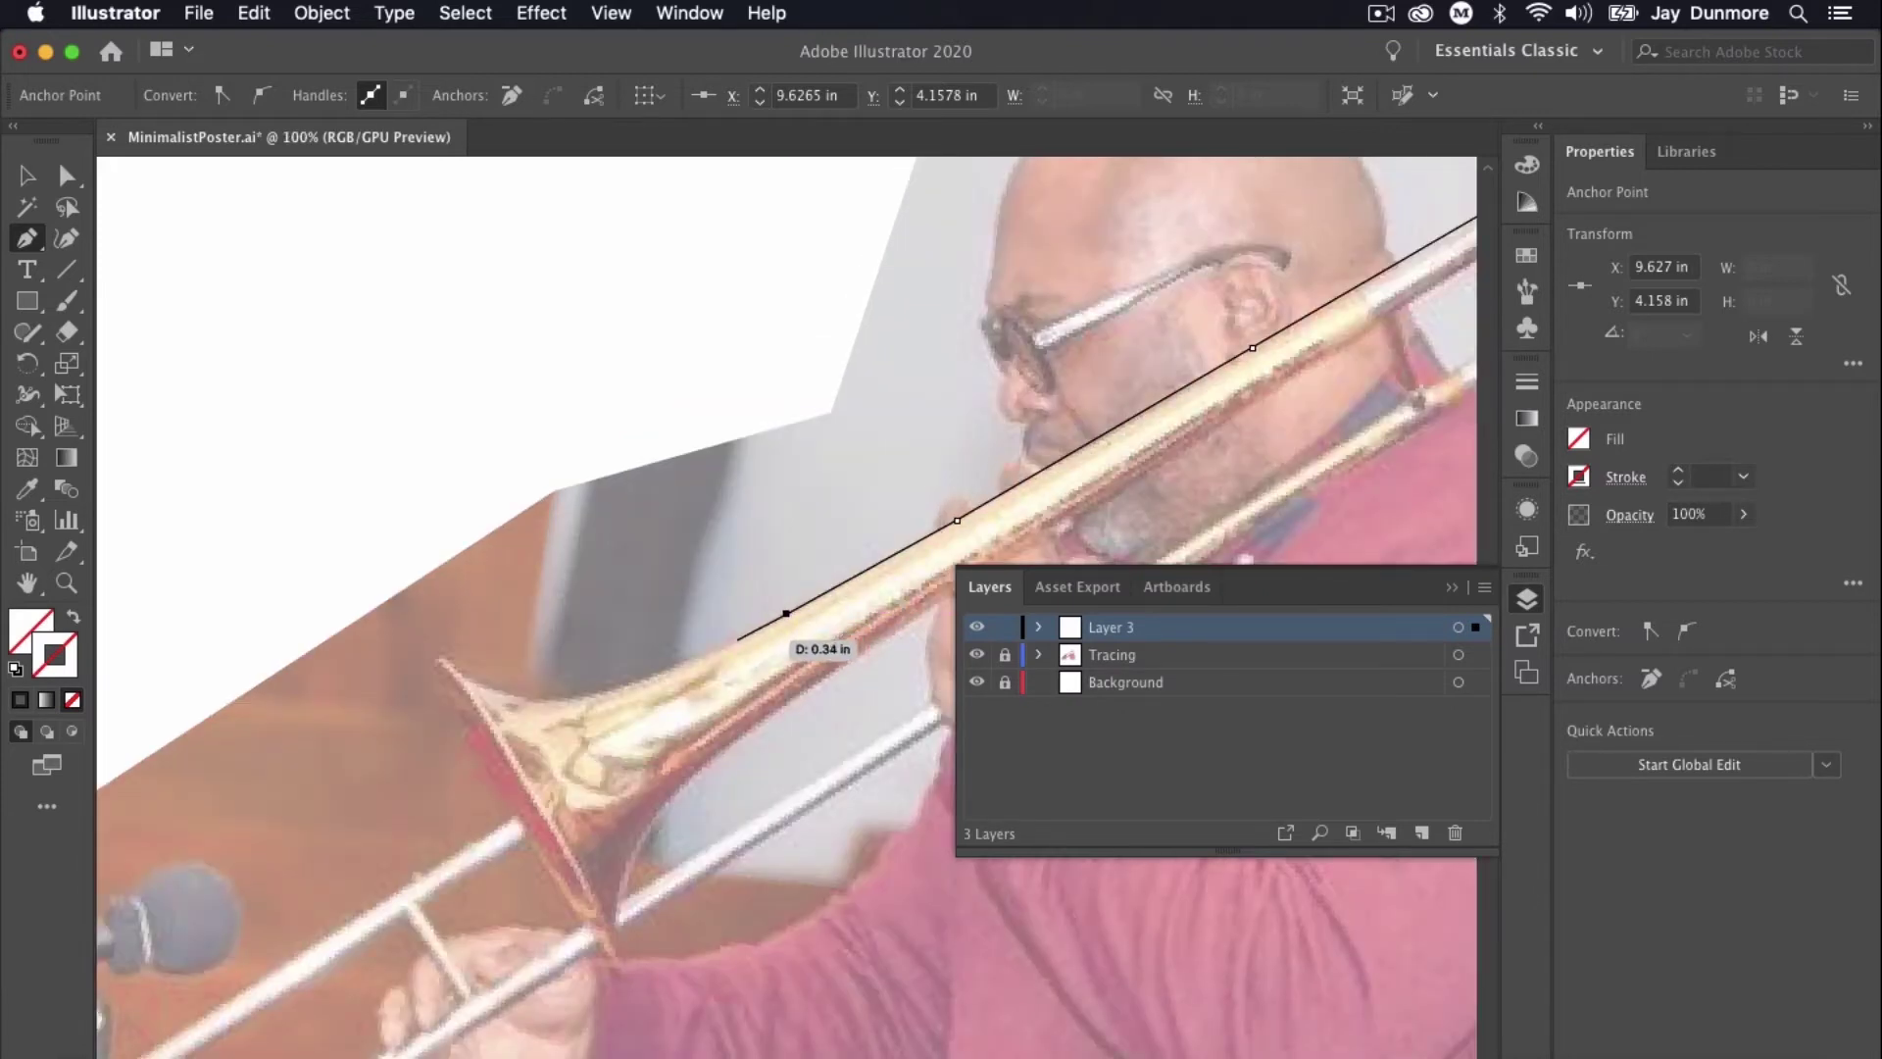
pyautogui.click(441, 651)
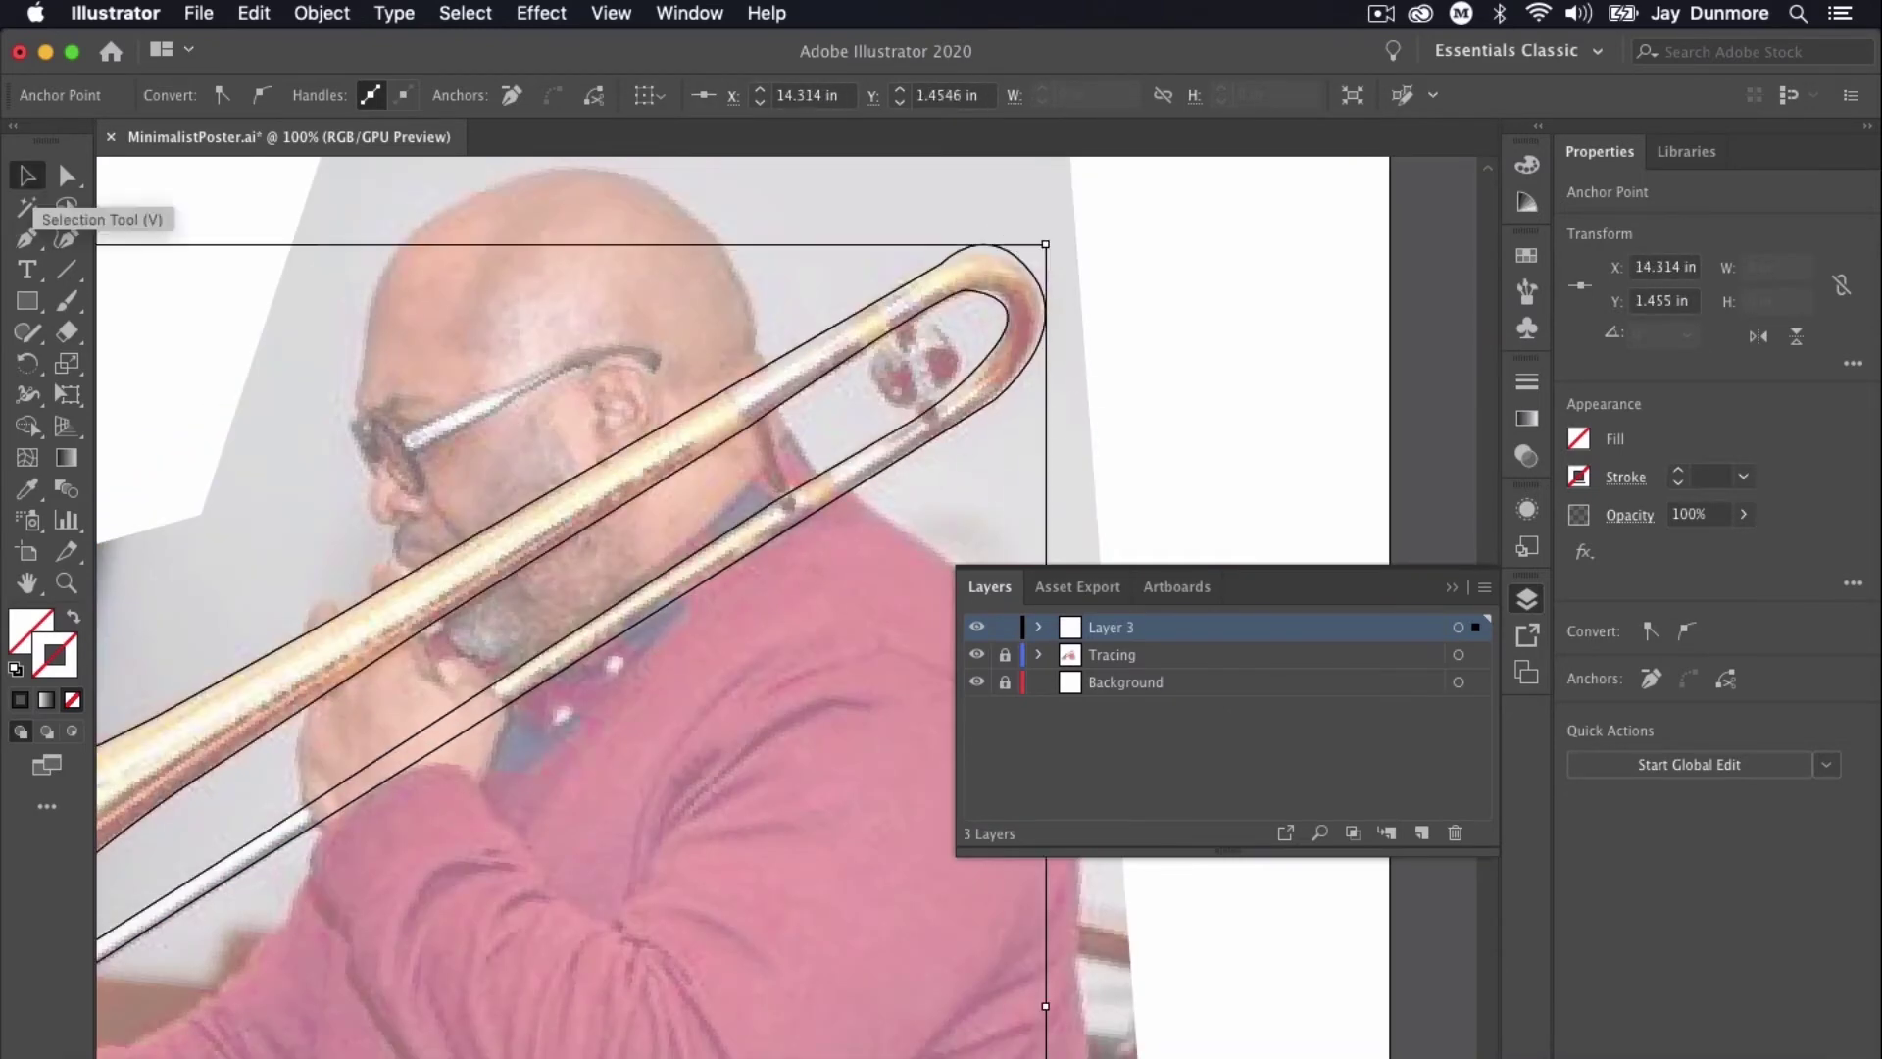
pyautogui.moveTo(1032, 275); pyautogui.dragTo(1077, 334)
# Fill the trombone path with near-black 0F0E0E.
pyautogui.press('v')
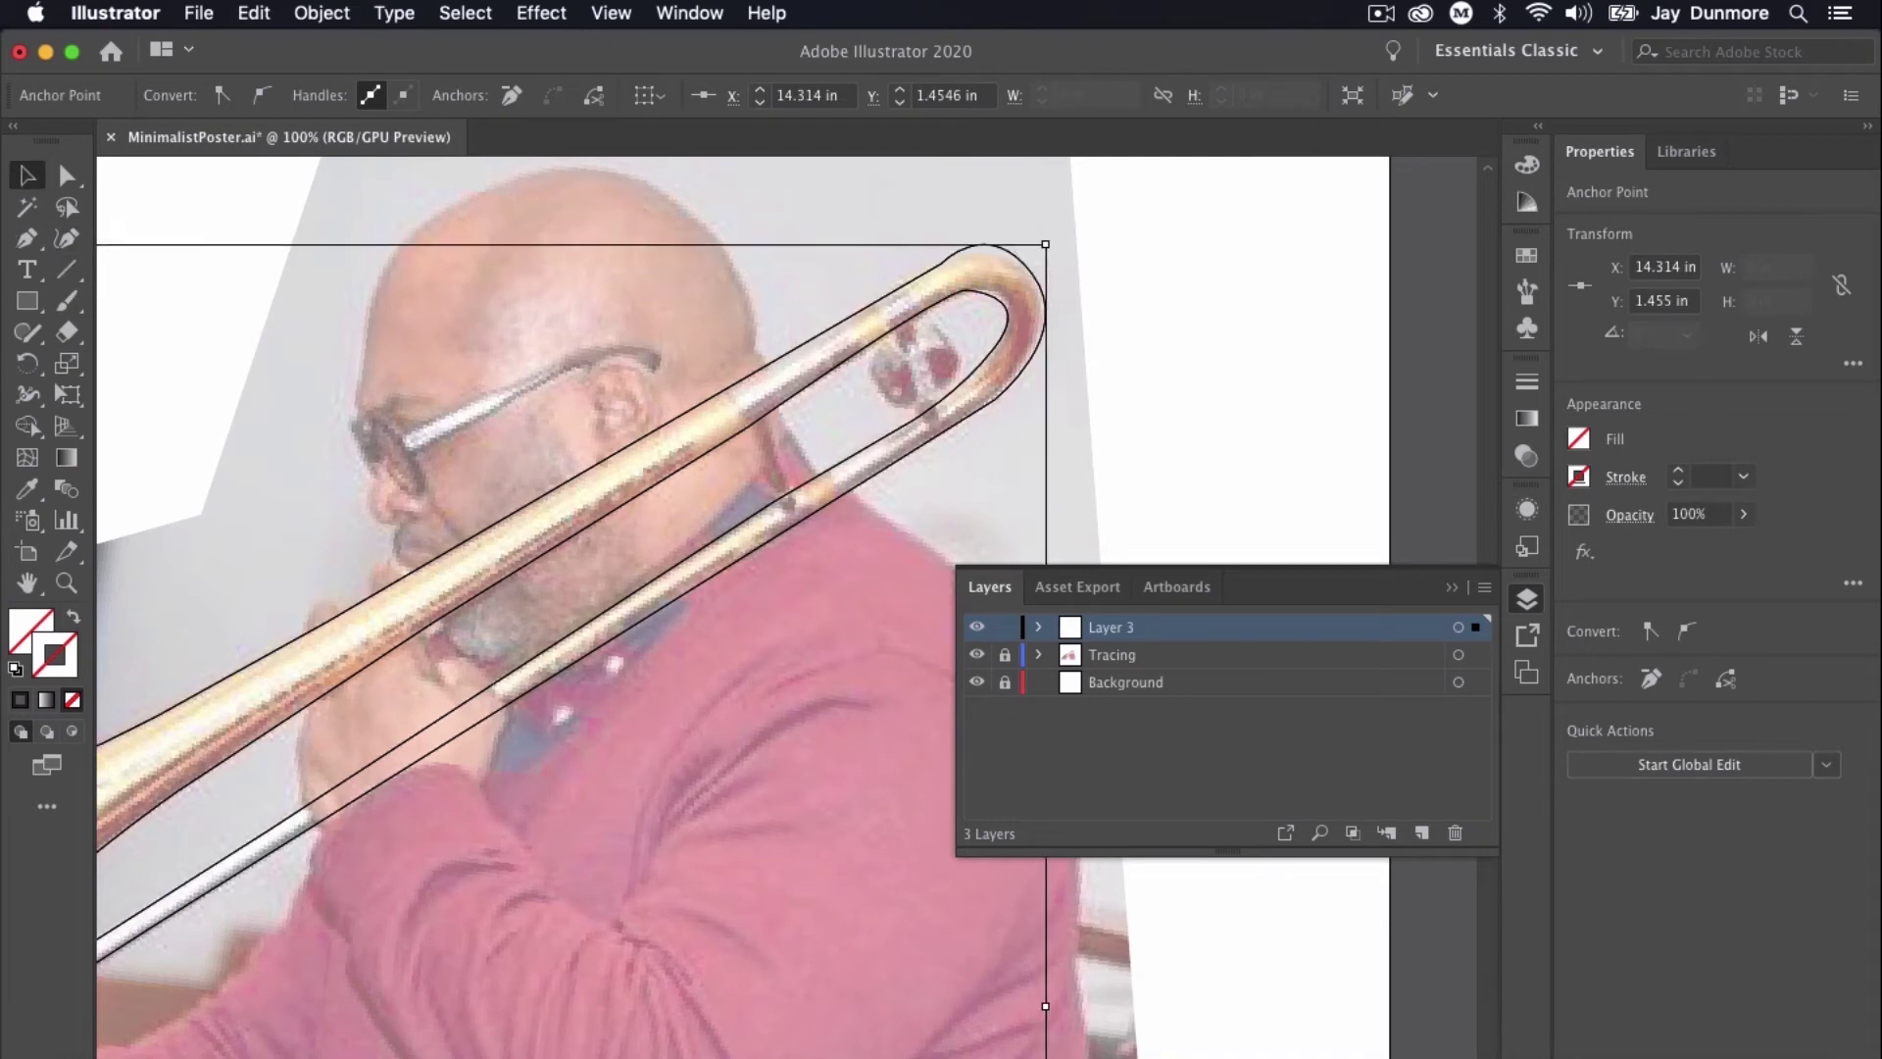
pyautogui.doubleClick(54, 654)
pyautogui.click(303, 714)
pyautogui.click(391, 685)
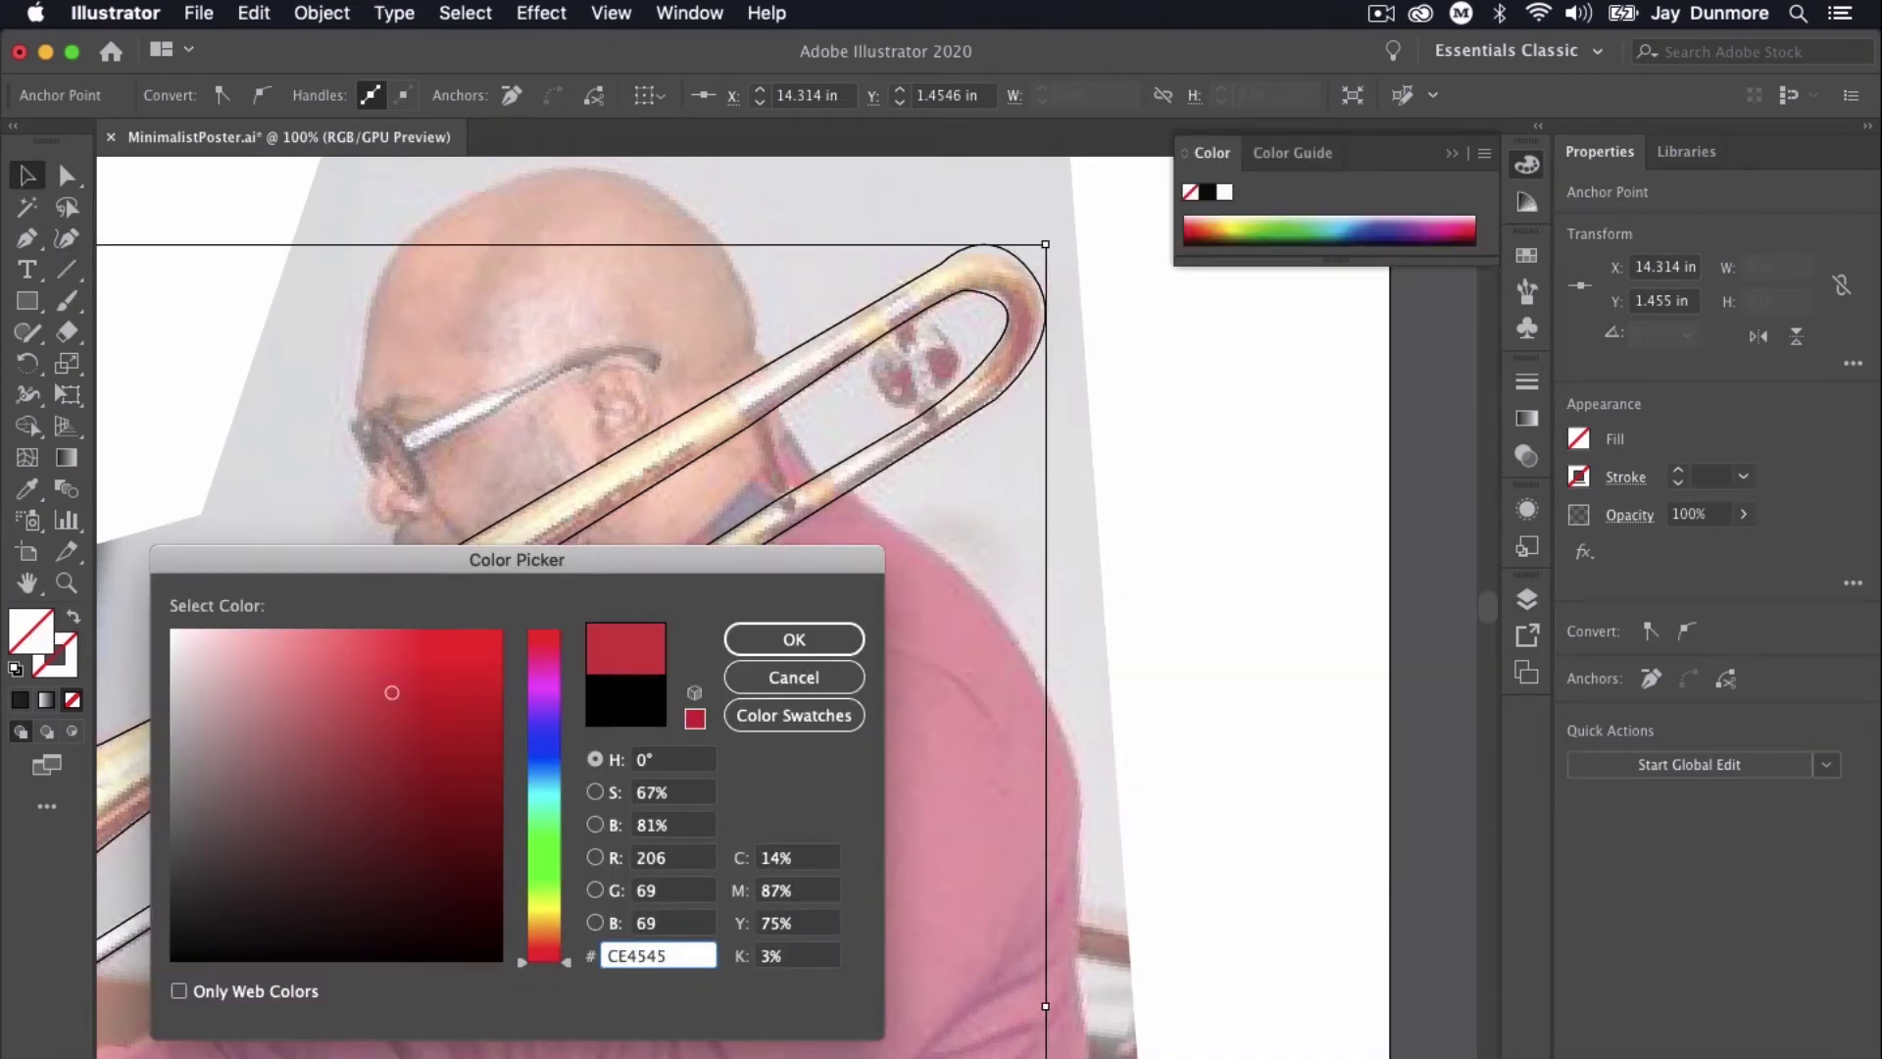
pyautogui.moveTo(391, 685)
pyautogui.mouseDown()
pyautogui.moveTo(392, 915)
pyautogui.moveTo(202, 773)
pyautogui.moveTo(193, 929)
pyautogui.mouseUp()
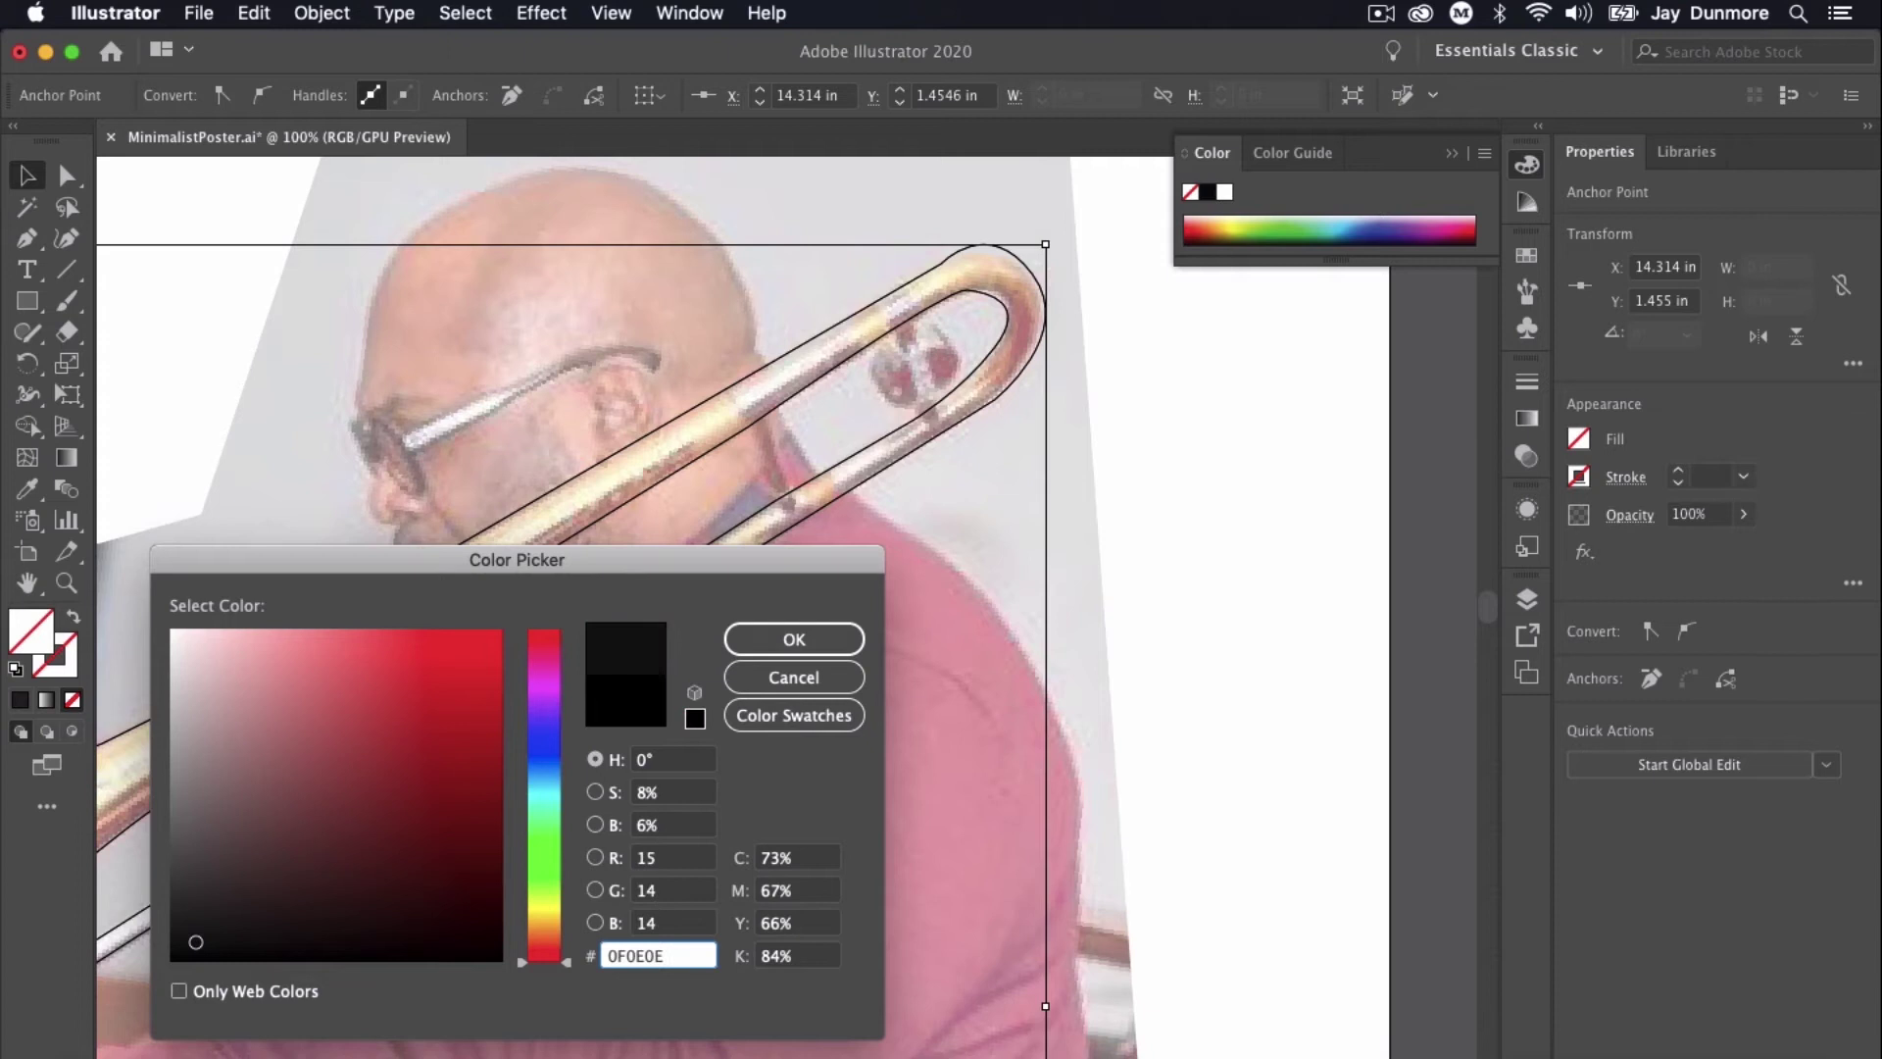
pyautogui.click(793, 638)
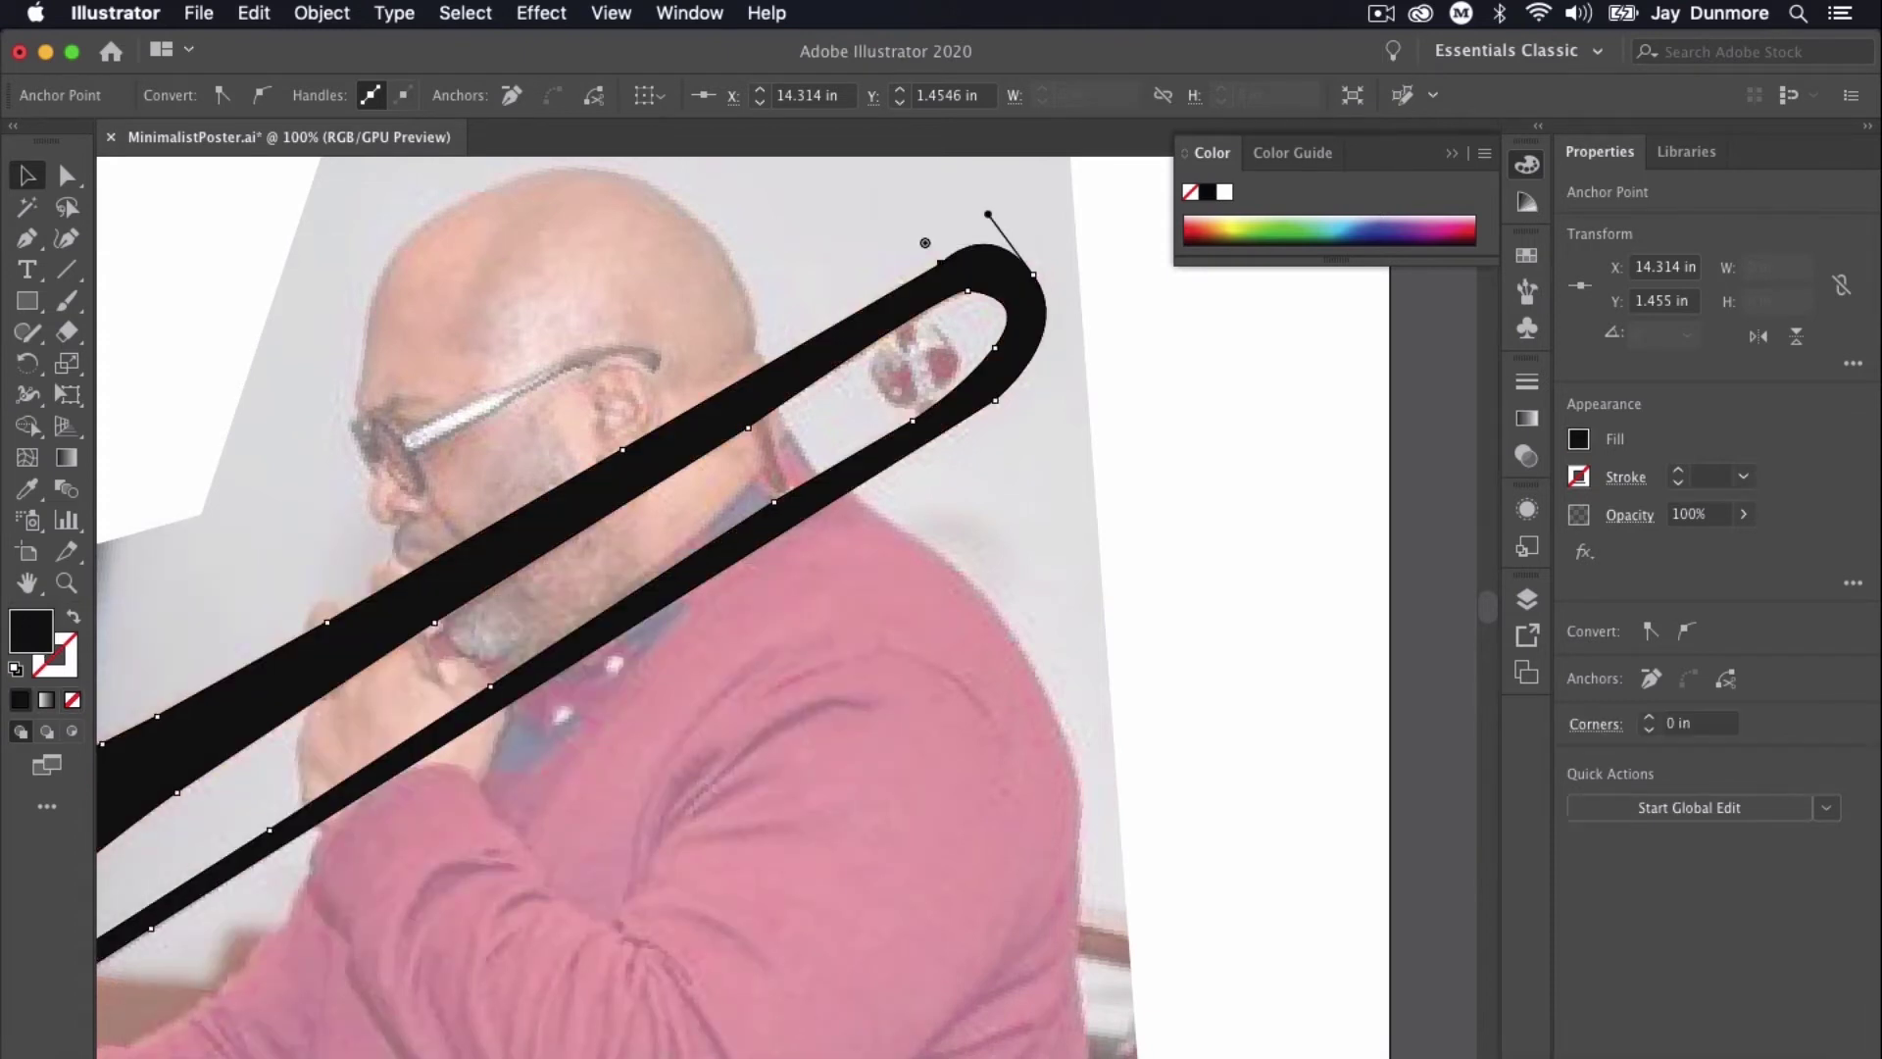
# Rename the trombone path TRombone, then lock and hide it.
pyautogui.press('super+0')
pyautogui.press('F7')
pyautogui.doubleClick(1141, 653)
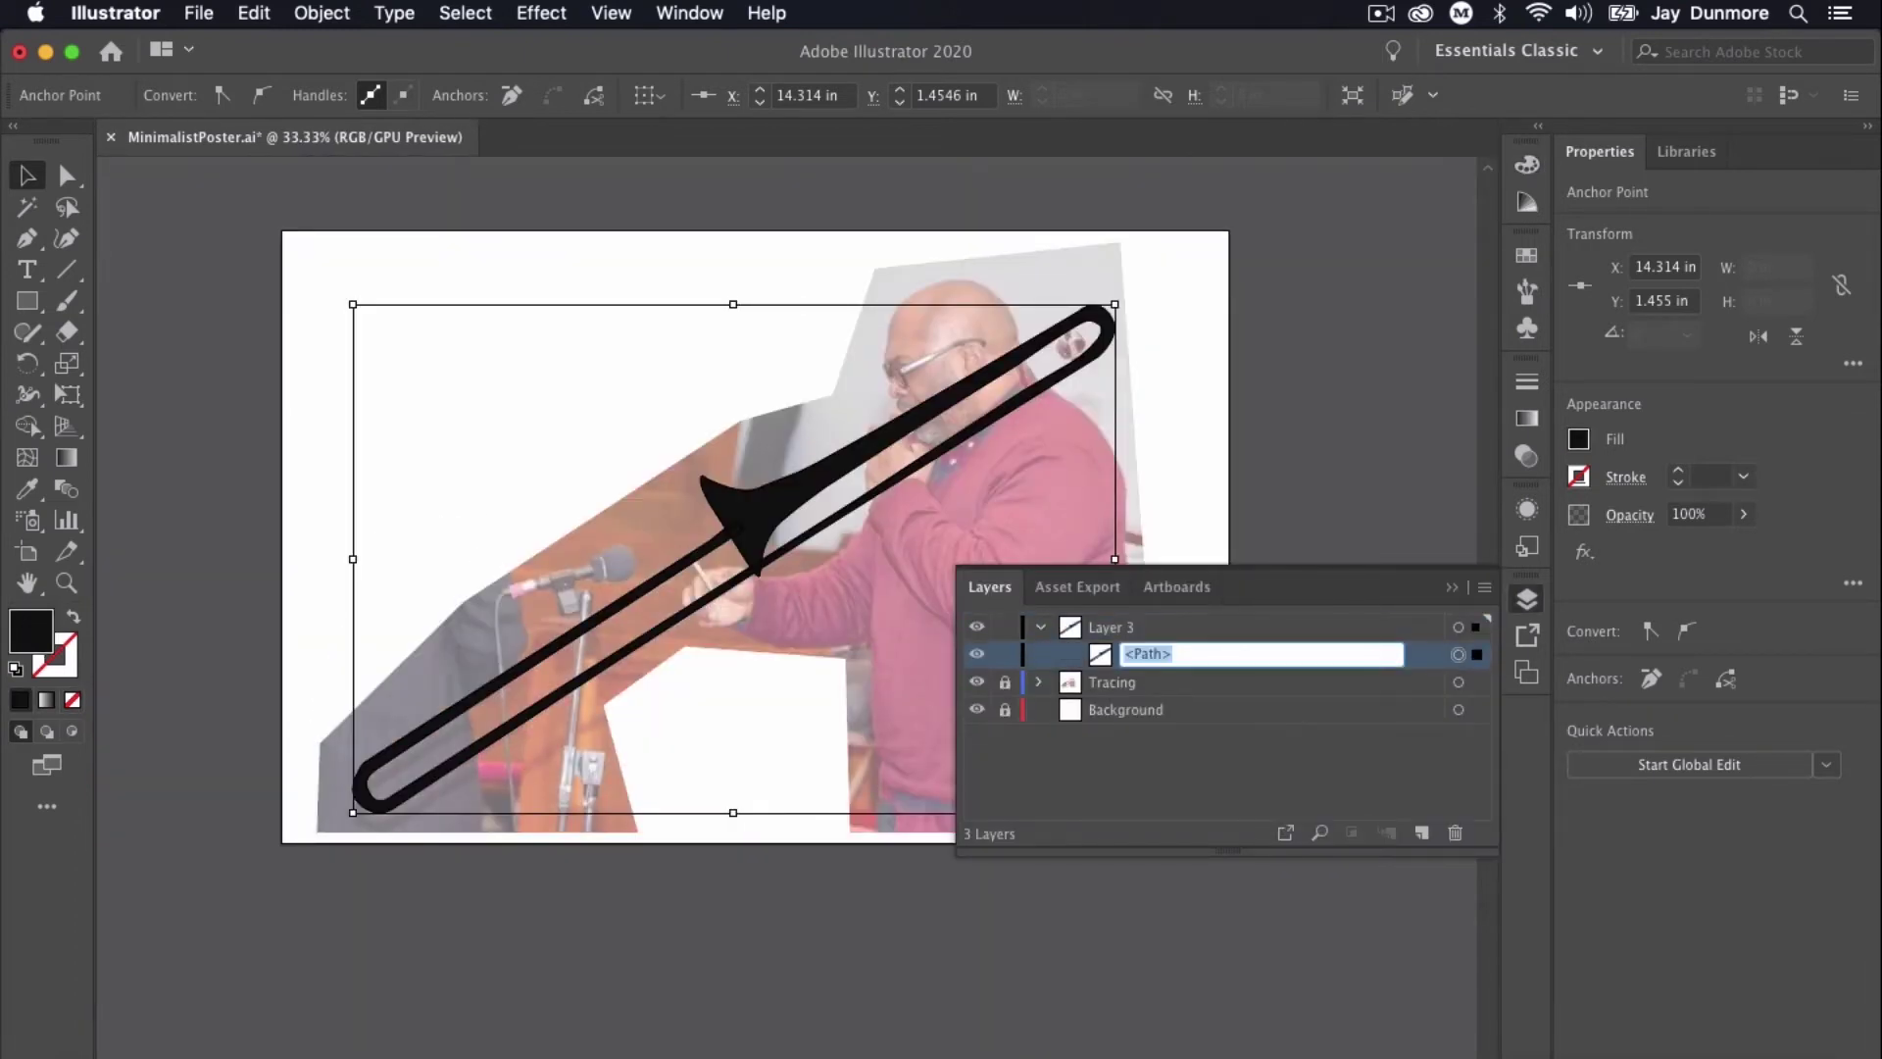
pyautogui.write('TRombone')
pyautogui.click(1252, 760)
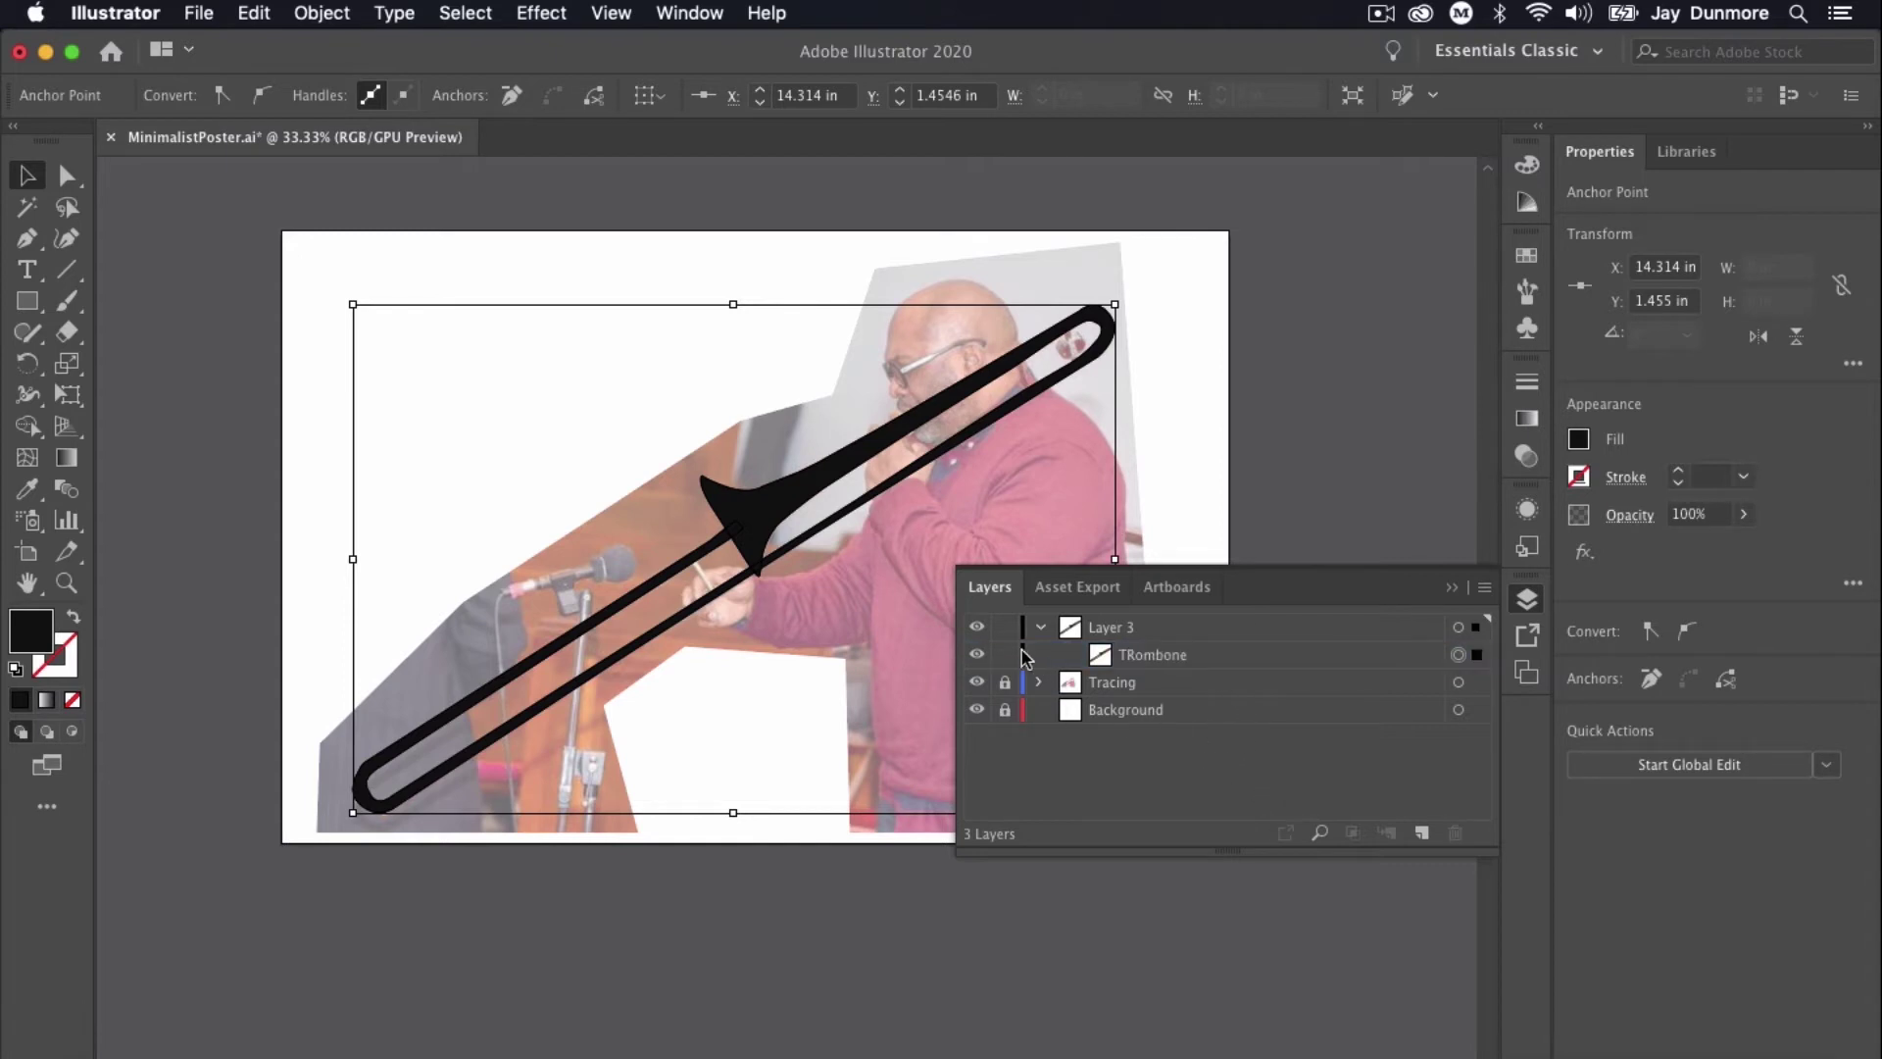
pyautogui.click(1007, 655)
pyautogui.click(976, 655)
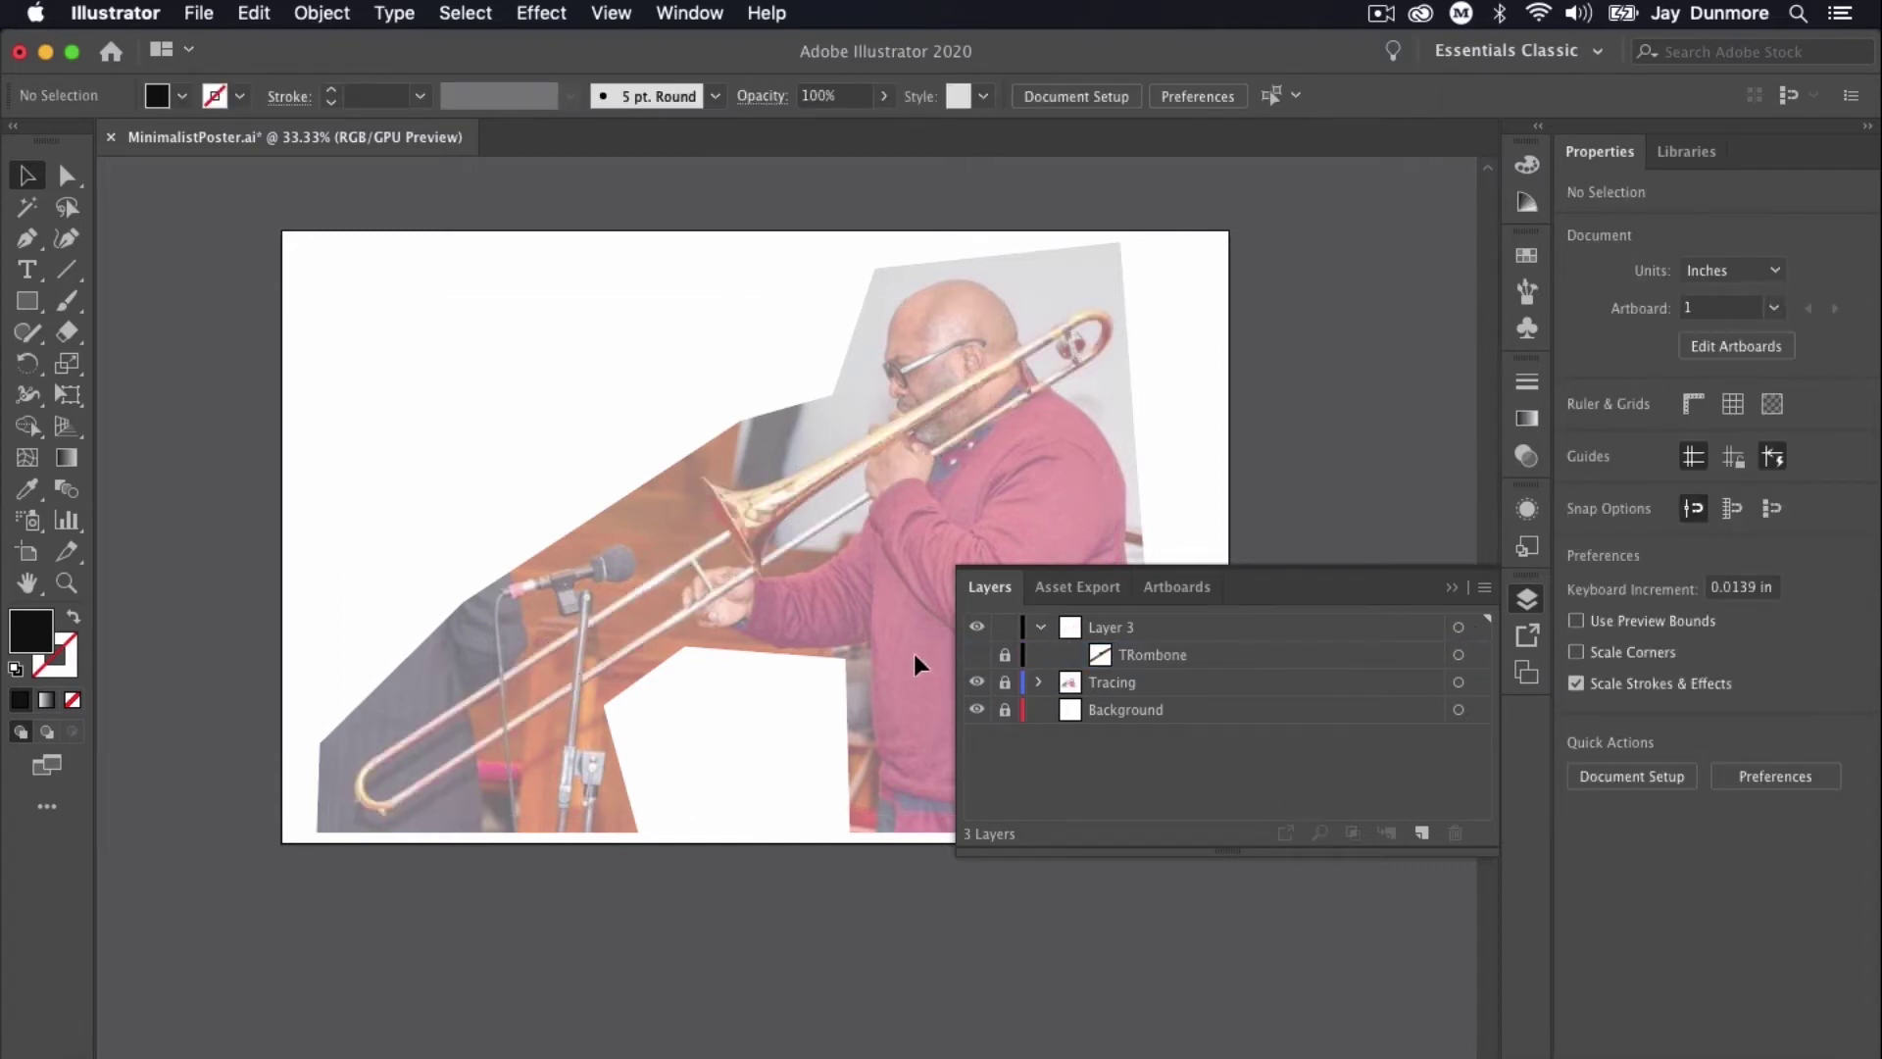
# Trace the player's glasses as a black shape.
pyautogui.press('super+equal')
pyautogui.press('super+equal')
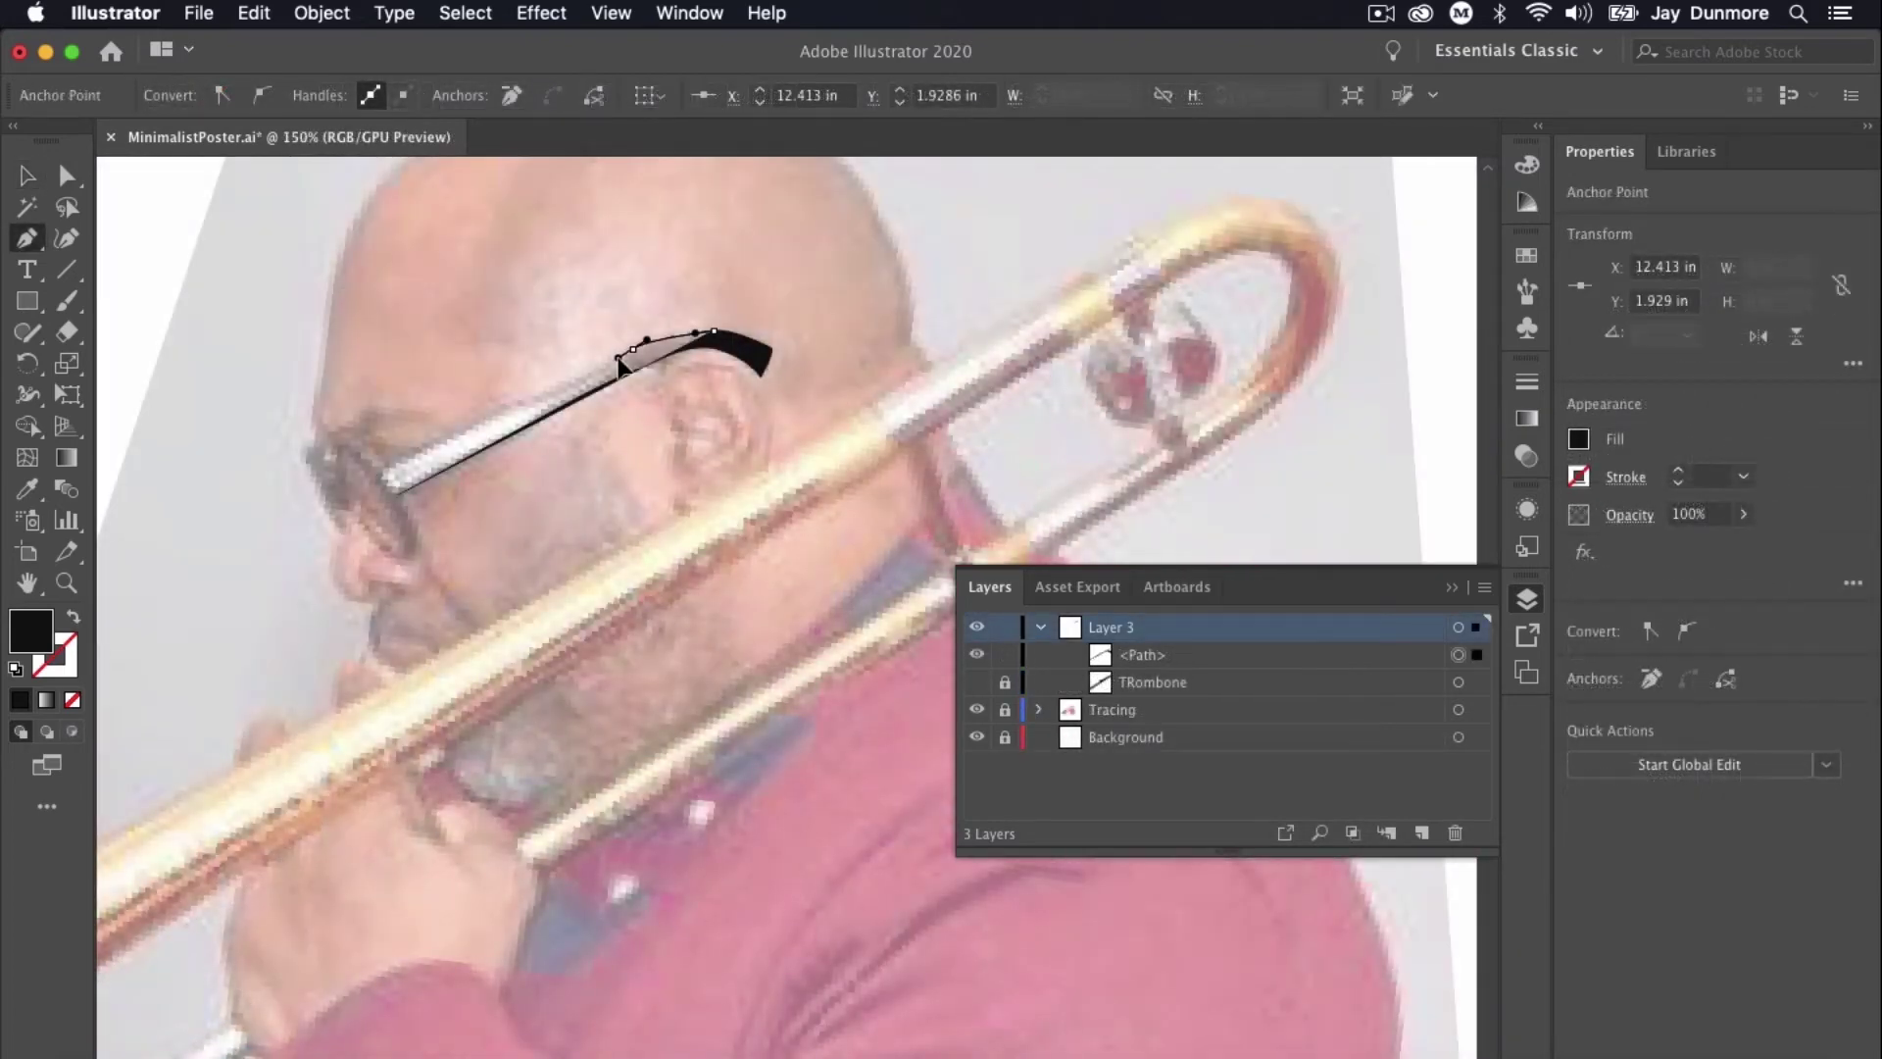
pyautogui.click(591, 374)
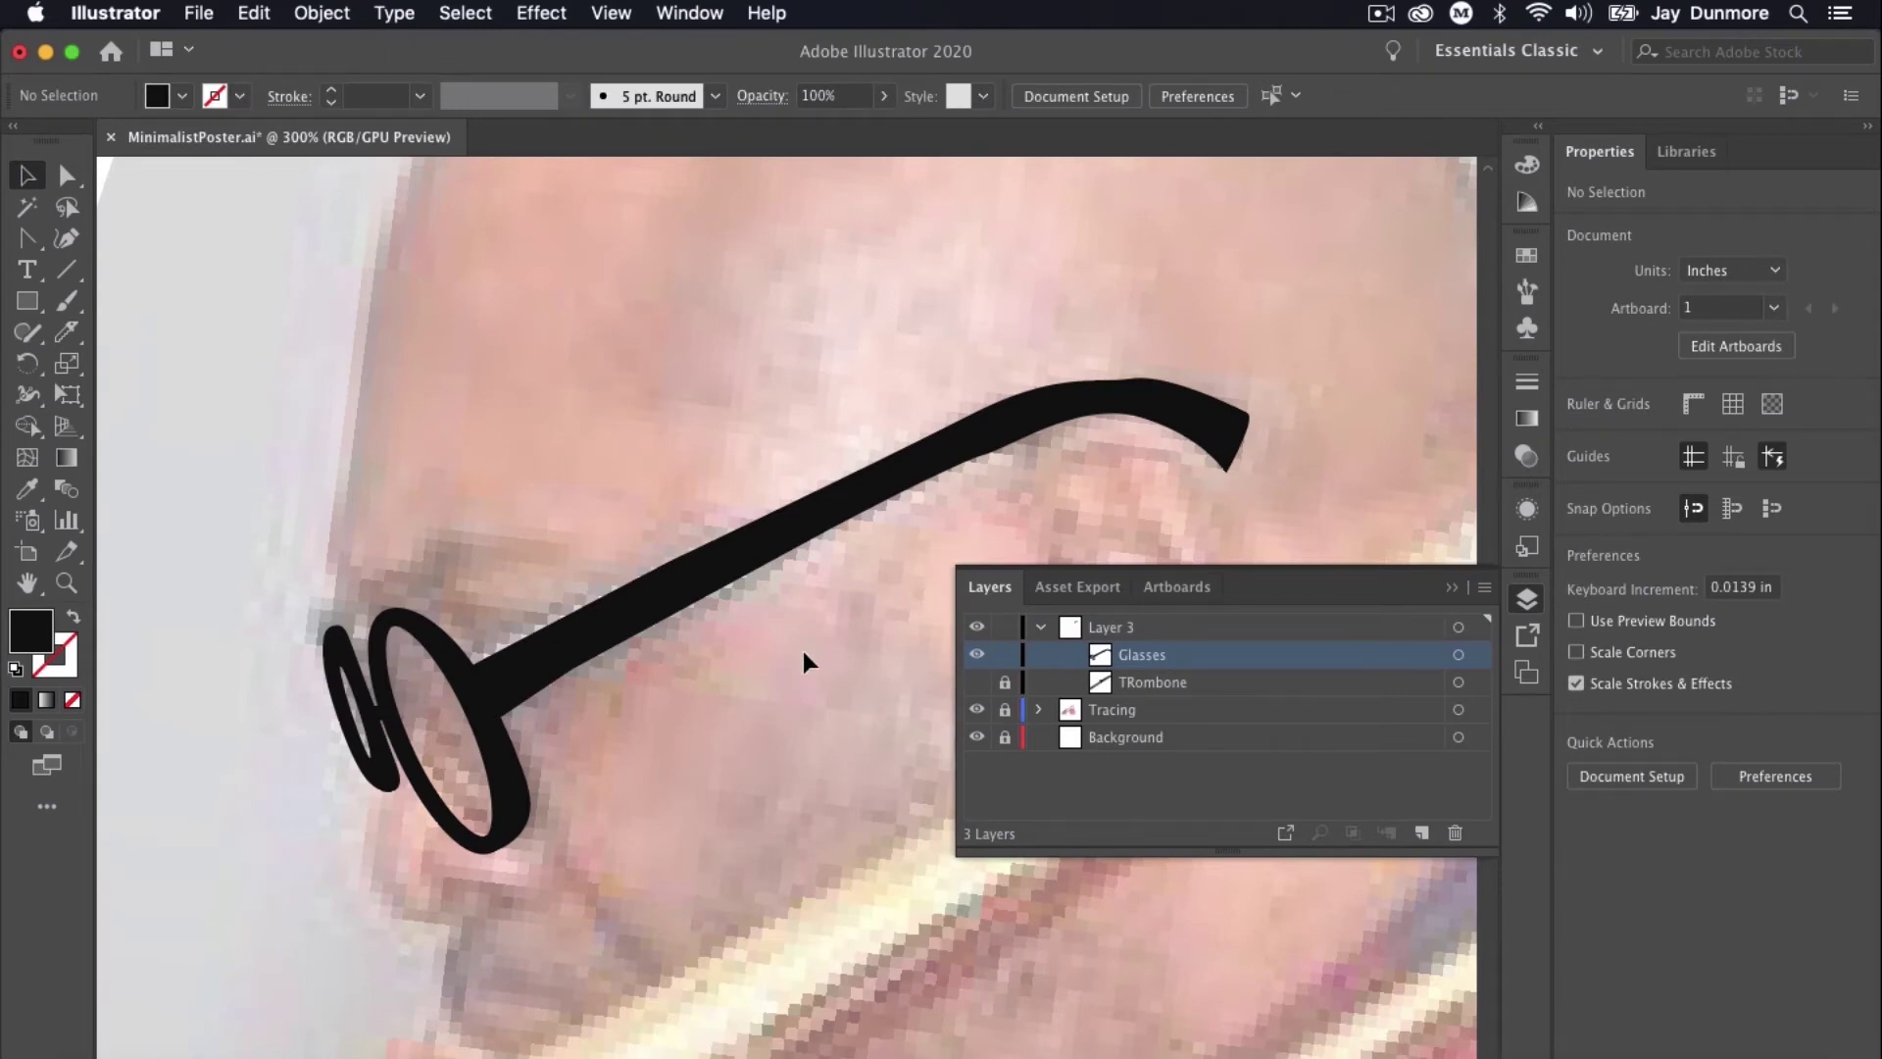
pyautogui.press('super+minus')
pyautogui.press('super+minus')
pyautogui.press('super+minus')
pyautogui.press('super+minus')
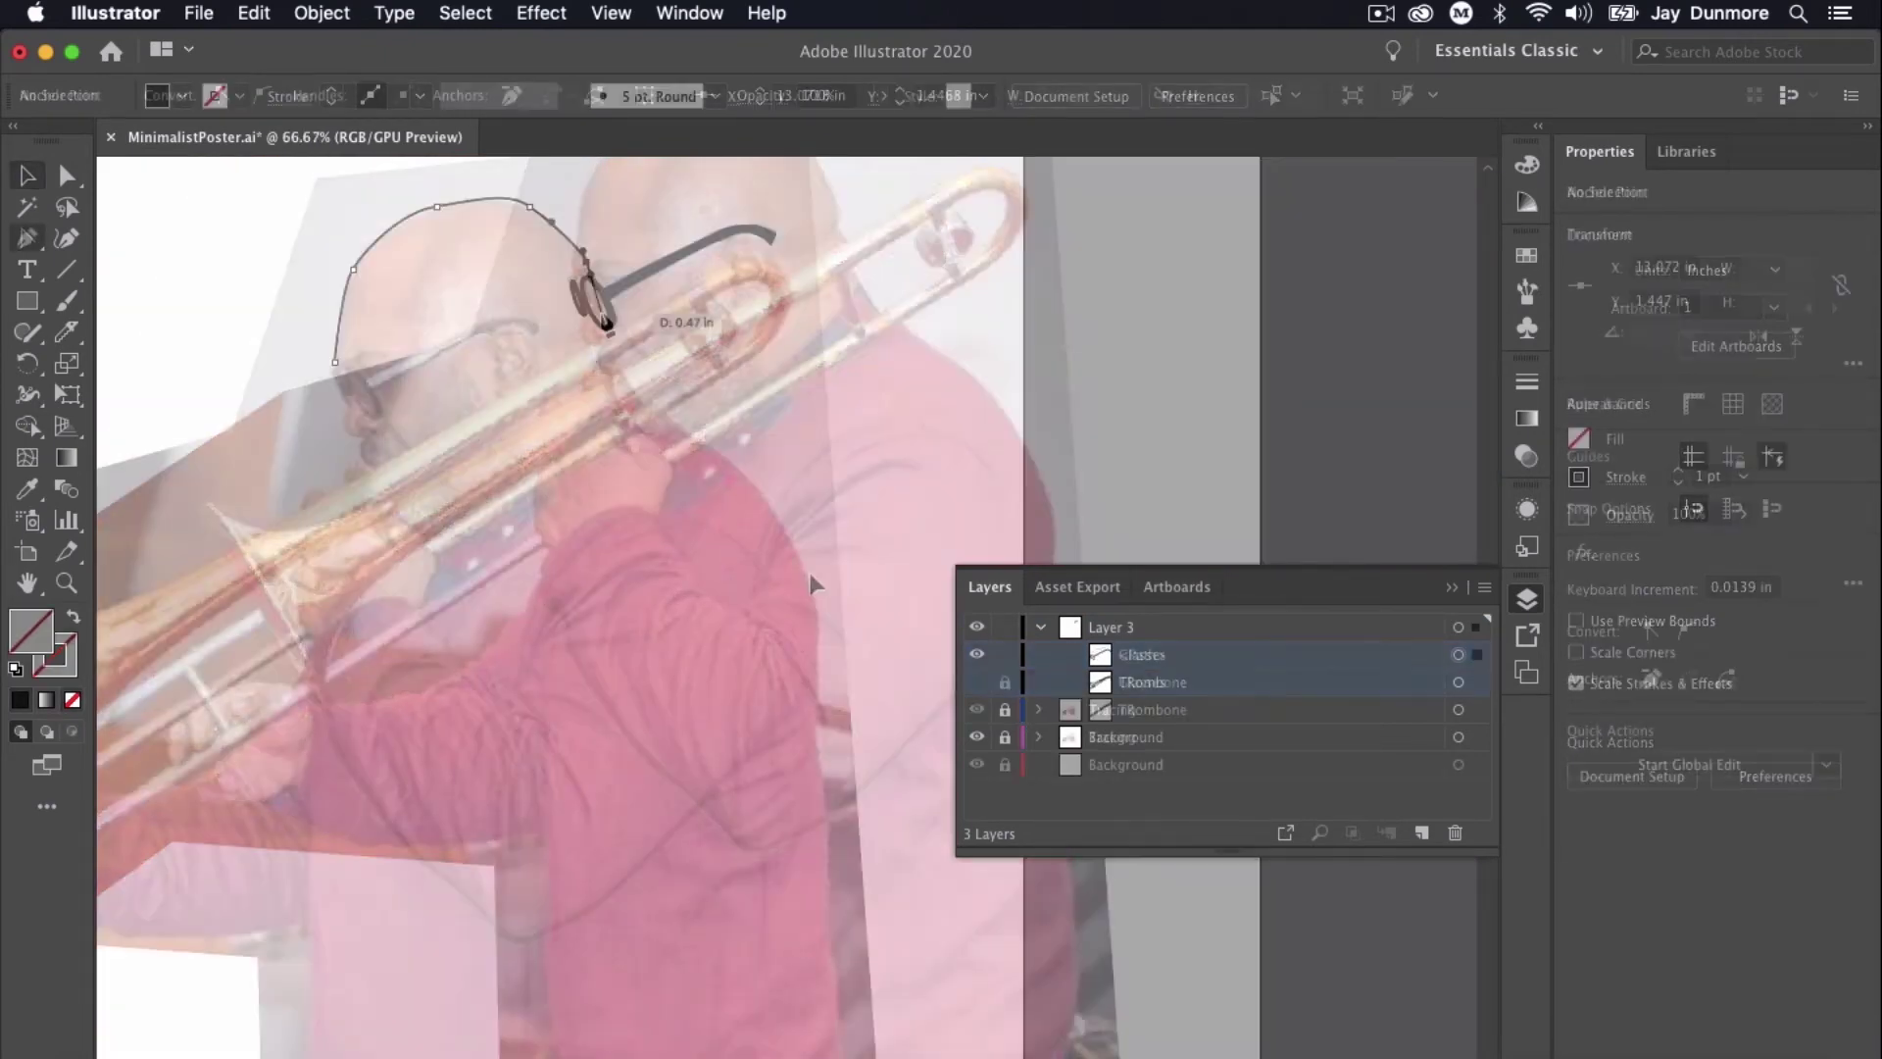
# Outline the player's torso, shoulder, neck, chin and face as the UpperBody path, then deselect it.
pyautogui.click(538, 958)
pyautogui.click(315, 673)
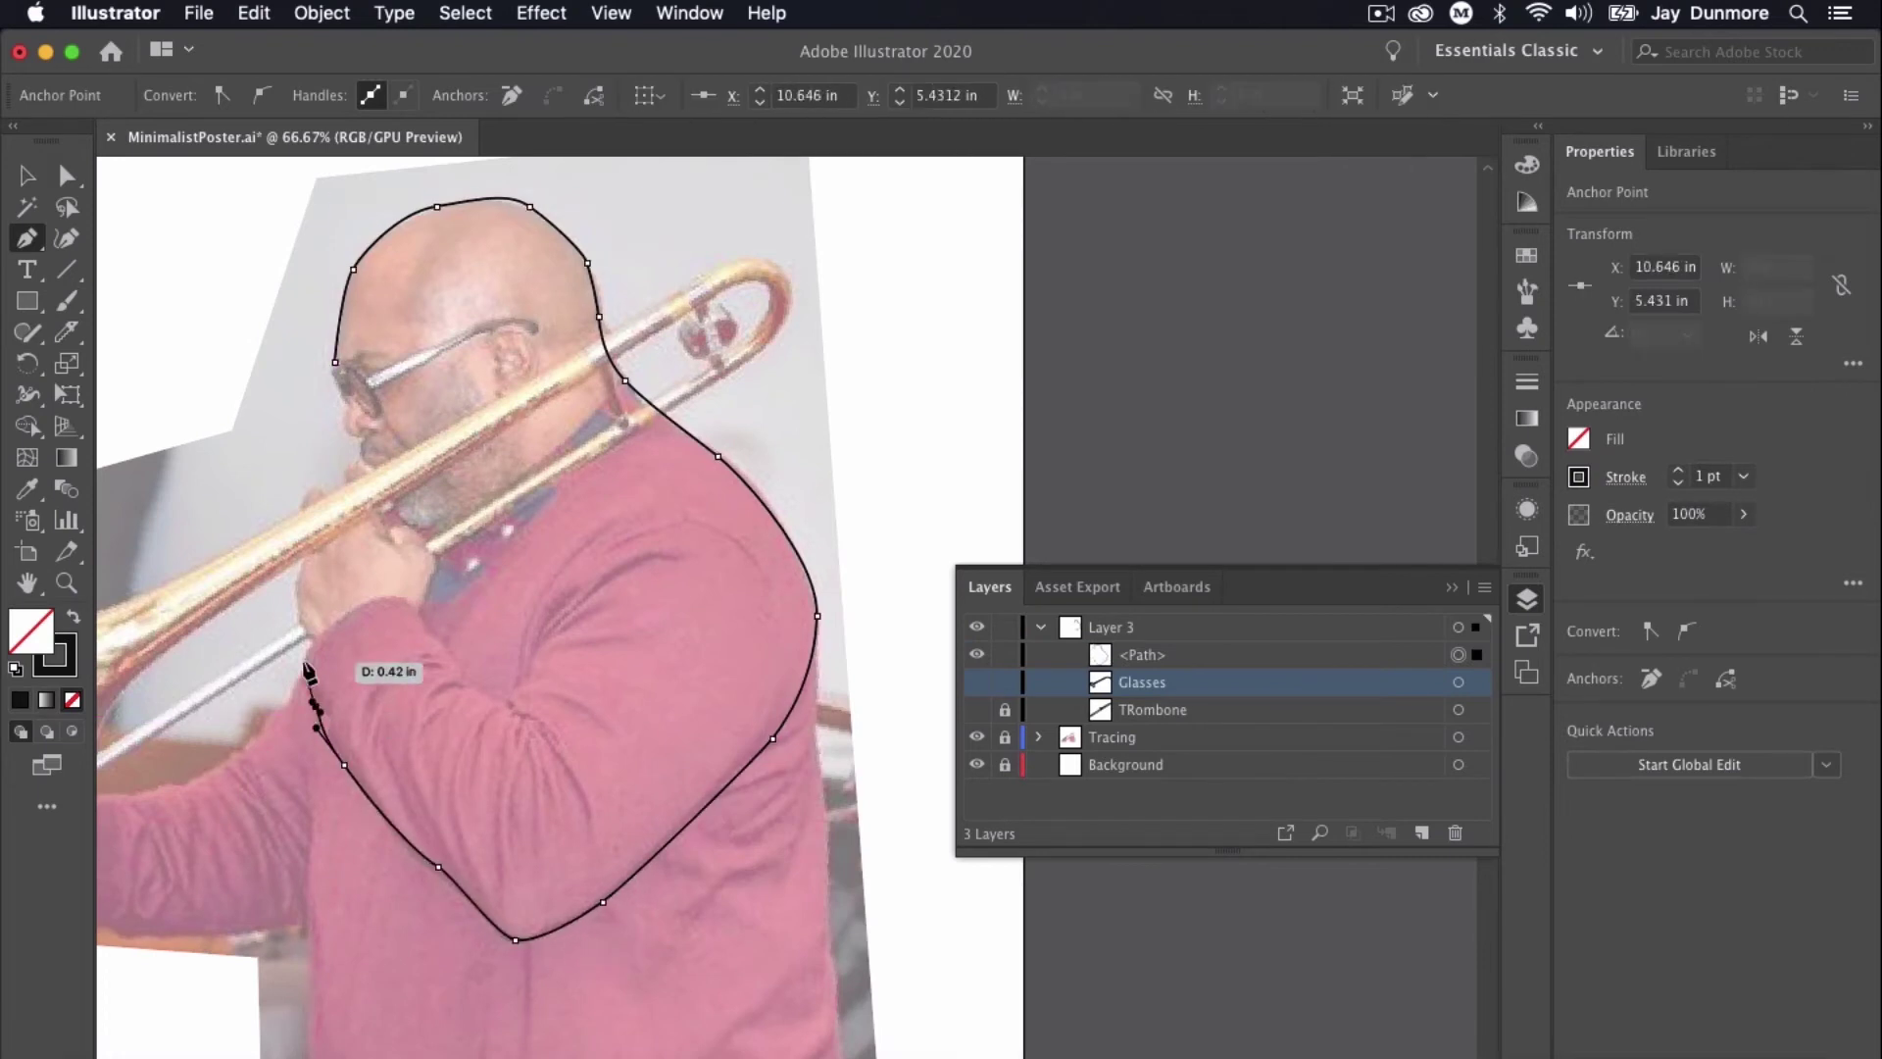
pyautogui.click(509, 702)
pyautogui.moveTo(497, 556); pyautogui.dragTo(528, 503)
pyautogui.click(608, 446)
pyautogui.click(597, 410)
pyautogui.click(544, 458)
pyautogui.click(468, 520)
pyautogui.click(406, 525)
pyautogui.click(362, 461)
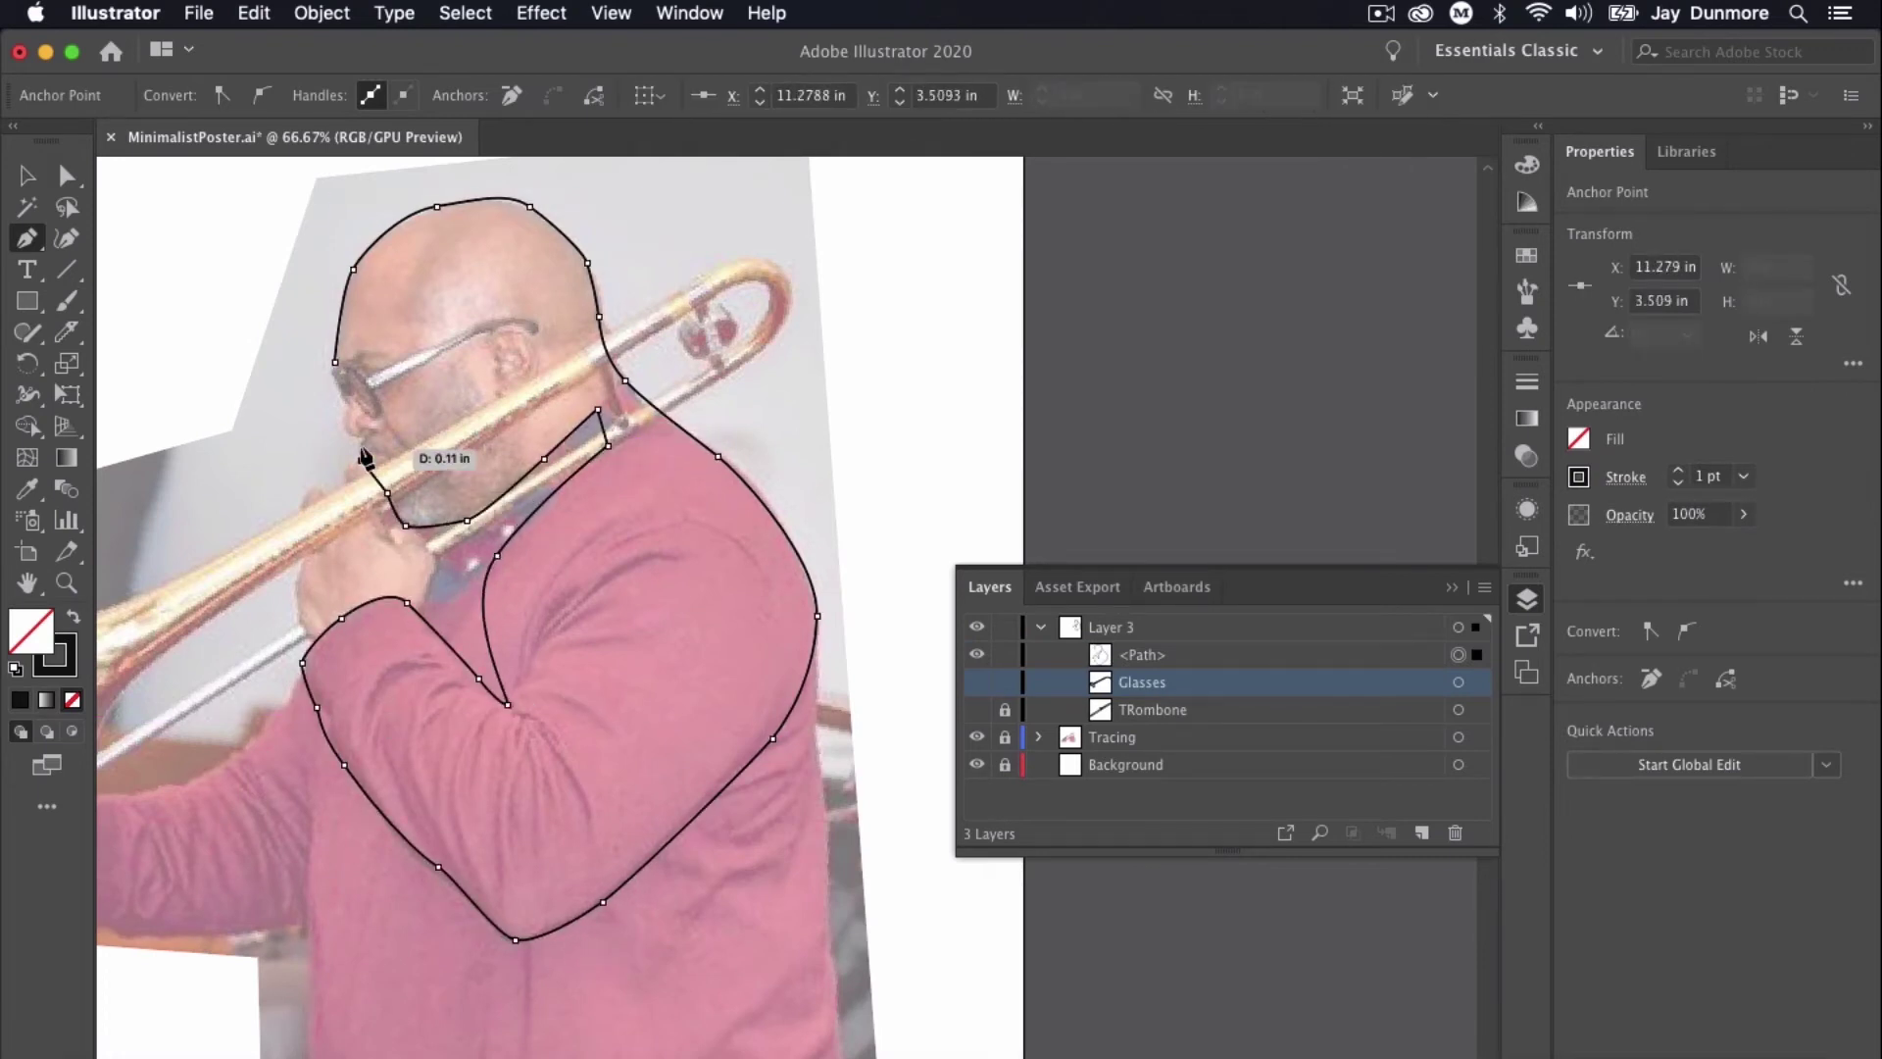
pyautogui.click(341, 387)
pyautogui.click(335, 360)
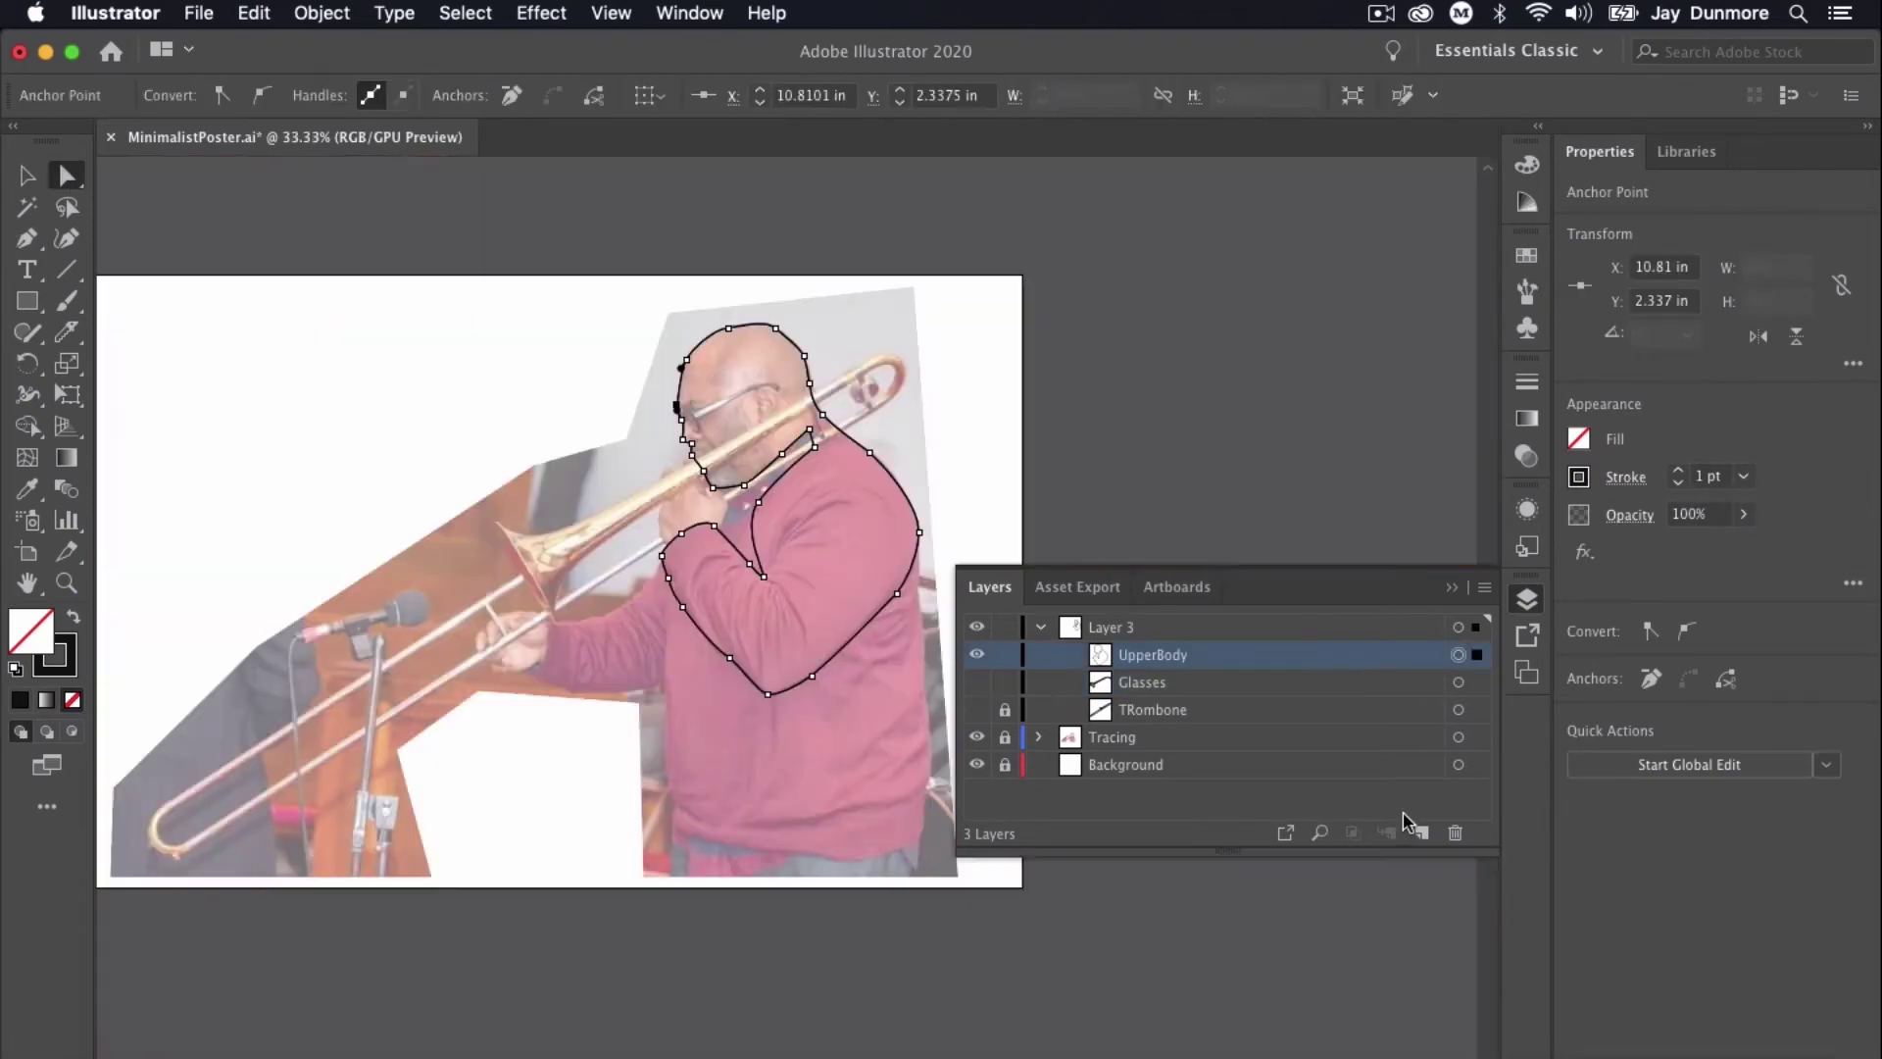
pyautogui.click(1418, 829)
pyautogui.press('super+z')
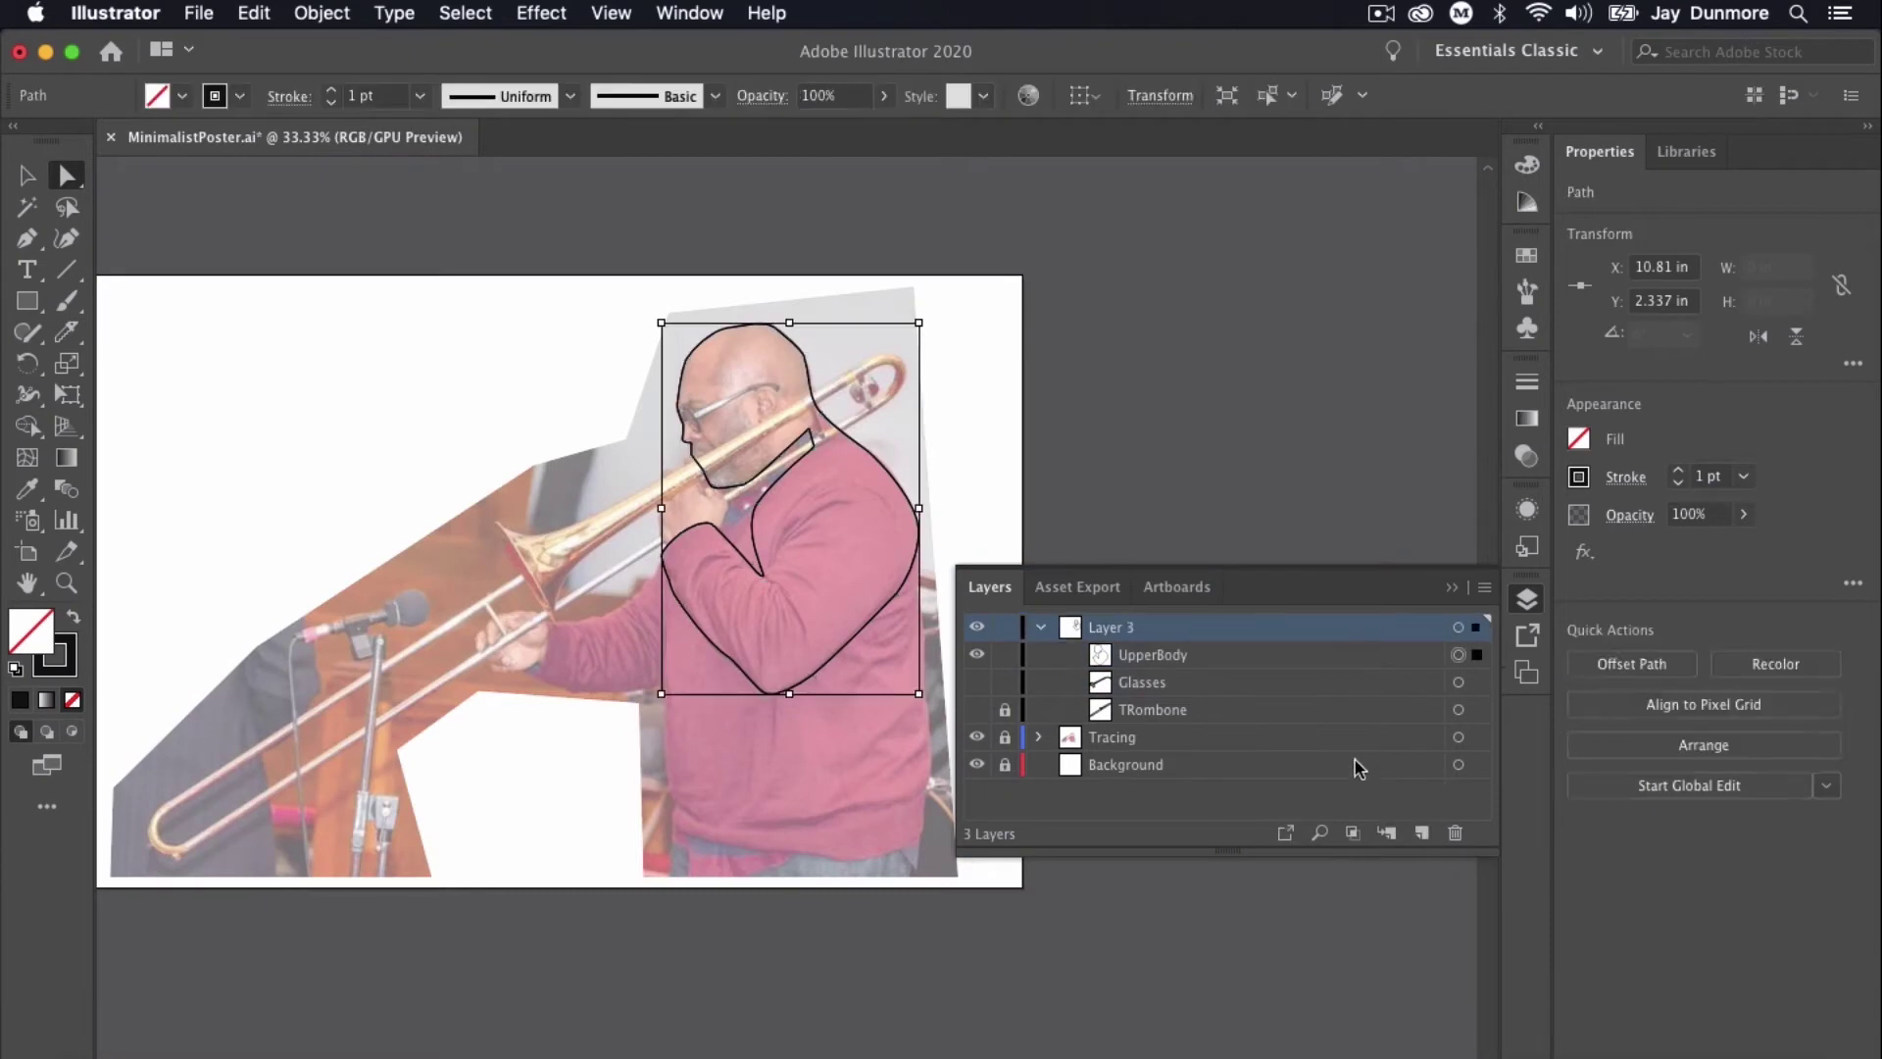
pyautogui.click(500, 433)
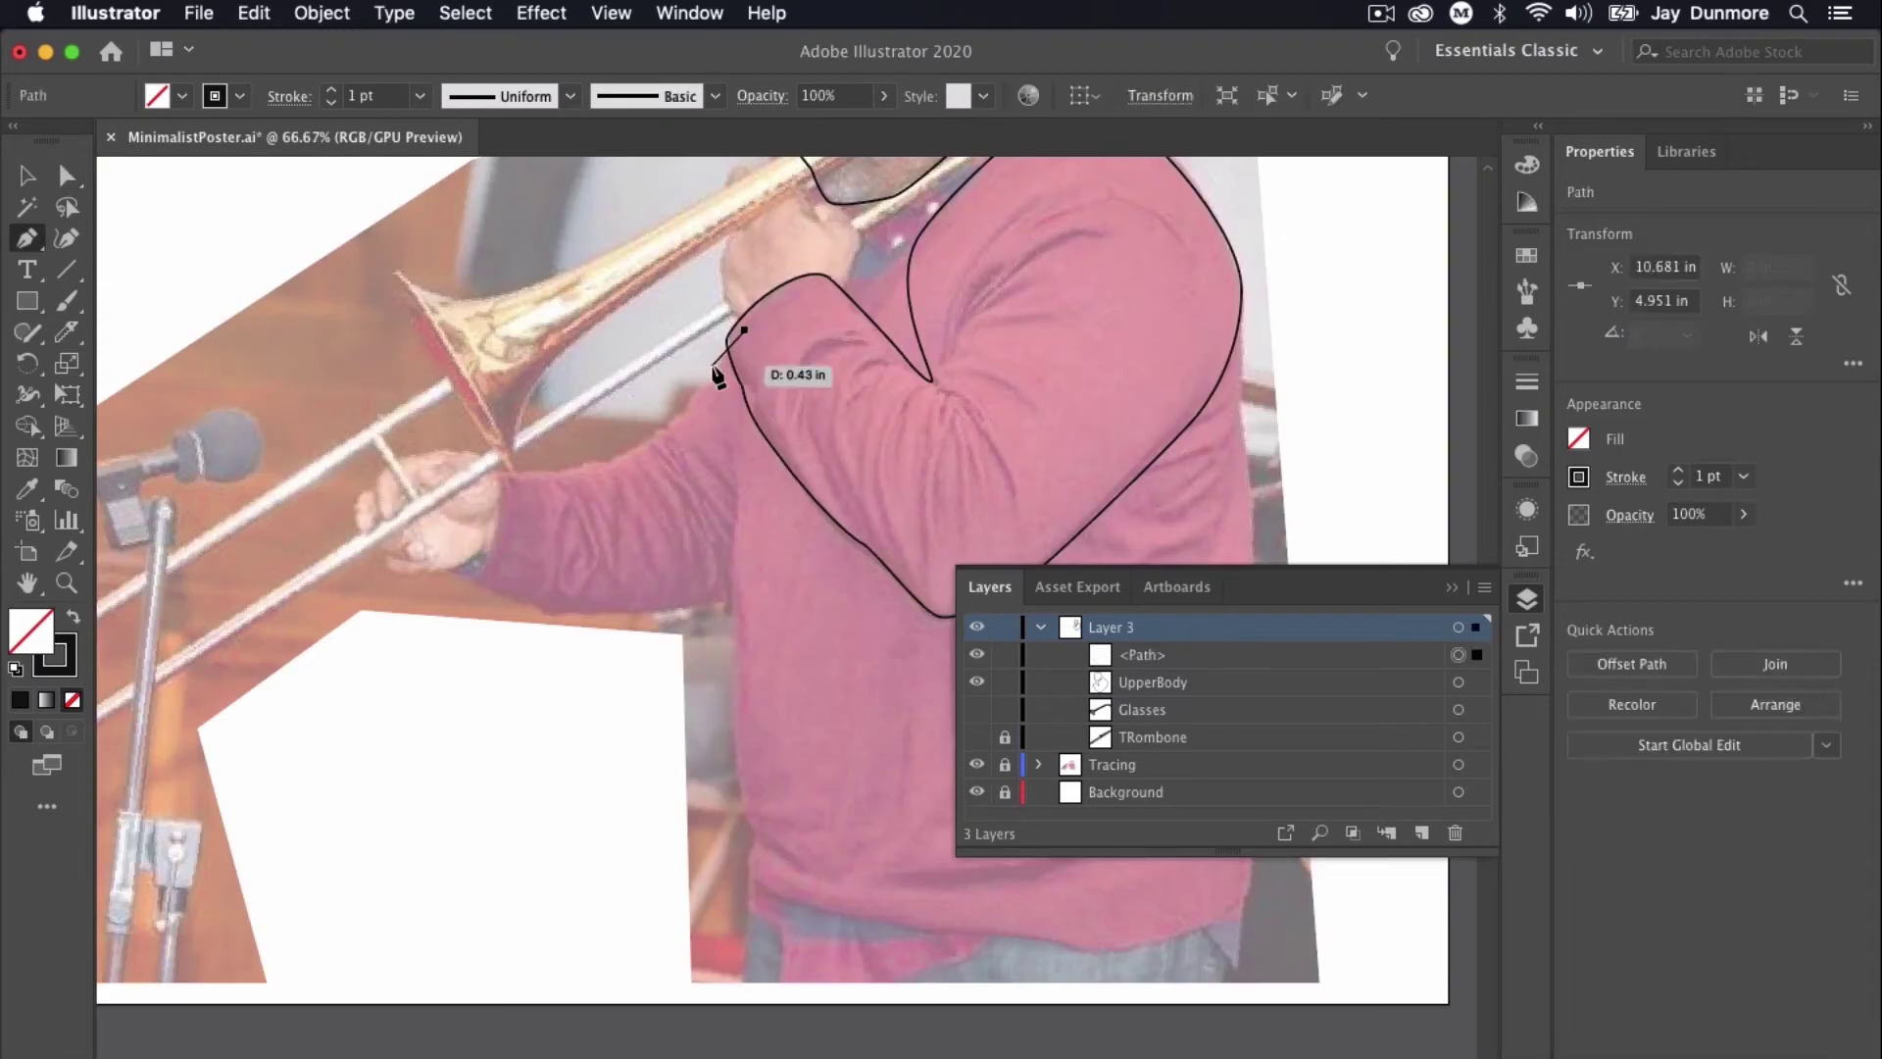
# Pen-trace down along the arm and curve the path around the hand.
pyautogui.click(713, 365)
pyautogui.click(647, 437)
pyautogui.click(588, 457)
pyautogui.click(541, 470)
pyautogui.click(503, 472)
pyautogui.moveTo(497, 526); pyautogui.dragTo(502, 544)
# Continue the Lower Body path along the forearm, under the arm and down the side.
pyautogui.click(472, 571)
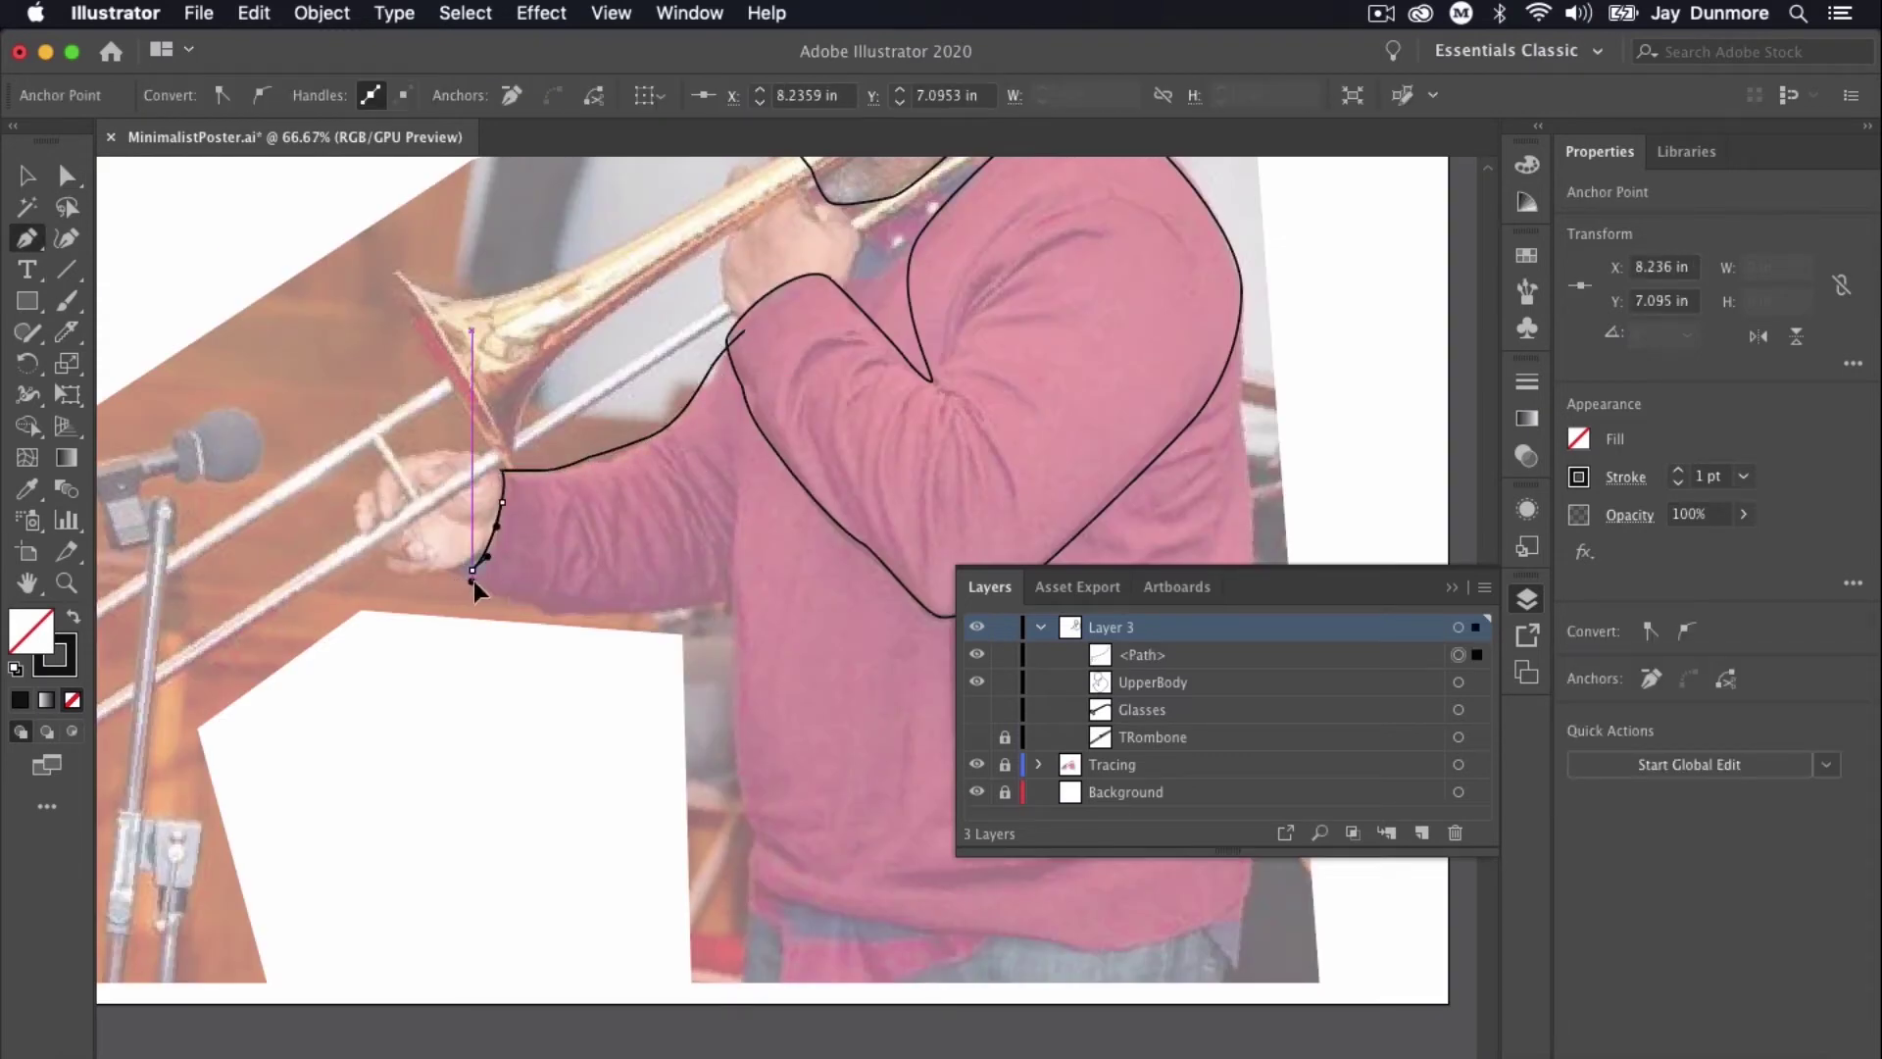
pyautogui.click(502, 590)
pyautogui.click(562, 617)
pyautogui.click(630, 611)
pyautogui.click(719, 605)
pyautogui.click(731, 617)
# Curve the path along the sweater's bottom and trace the lower hand outline.
pyautogui.moveTo(727, 689); pyautogui.dragTo(750, 745)
pyautogui.moveTo(737, 813); pyautogui.dragTo(813, 882)
pyautogui.click(1248, 870)
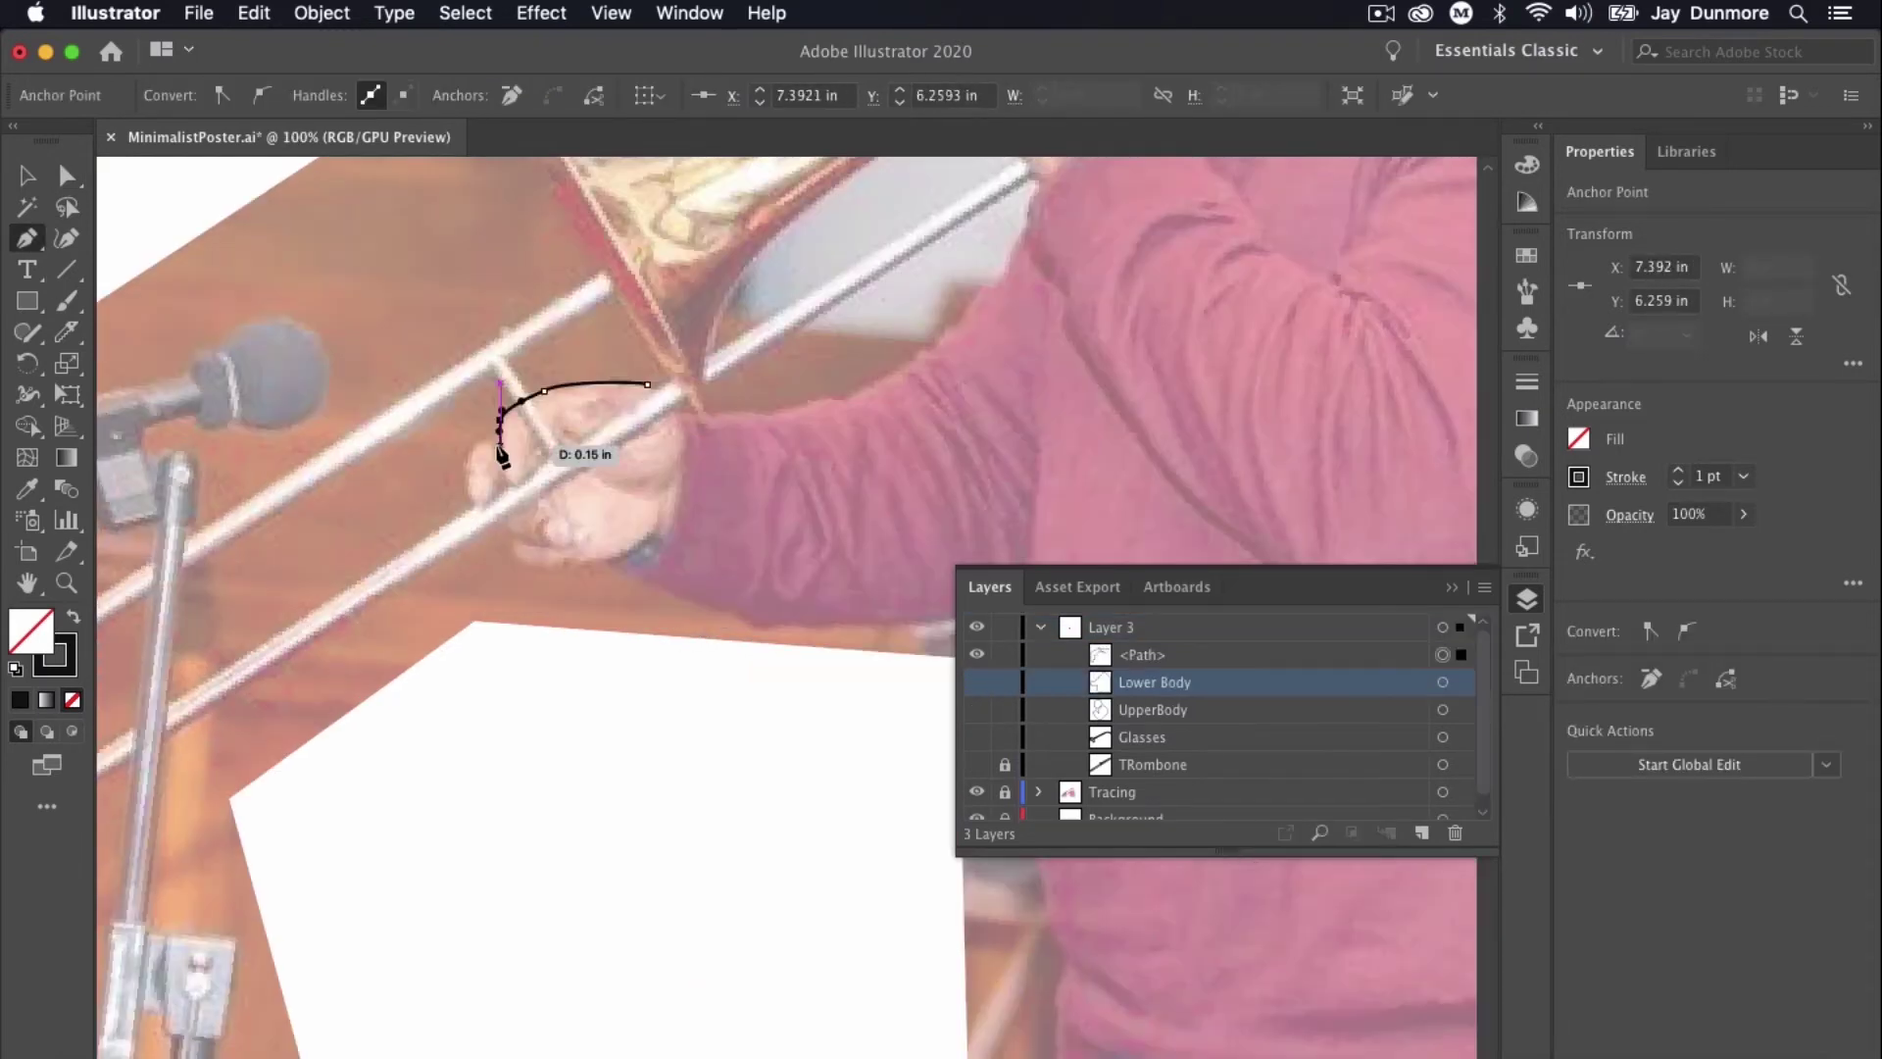
pyautogui.moveTo(505, 436)
pyautogui.mouseDown()
pyautogui.moveTo(484, 441)
pyautogui.moveTo(501, 536)
pyautogui.mouseUp()
pyautogui.click(463, 469)
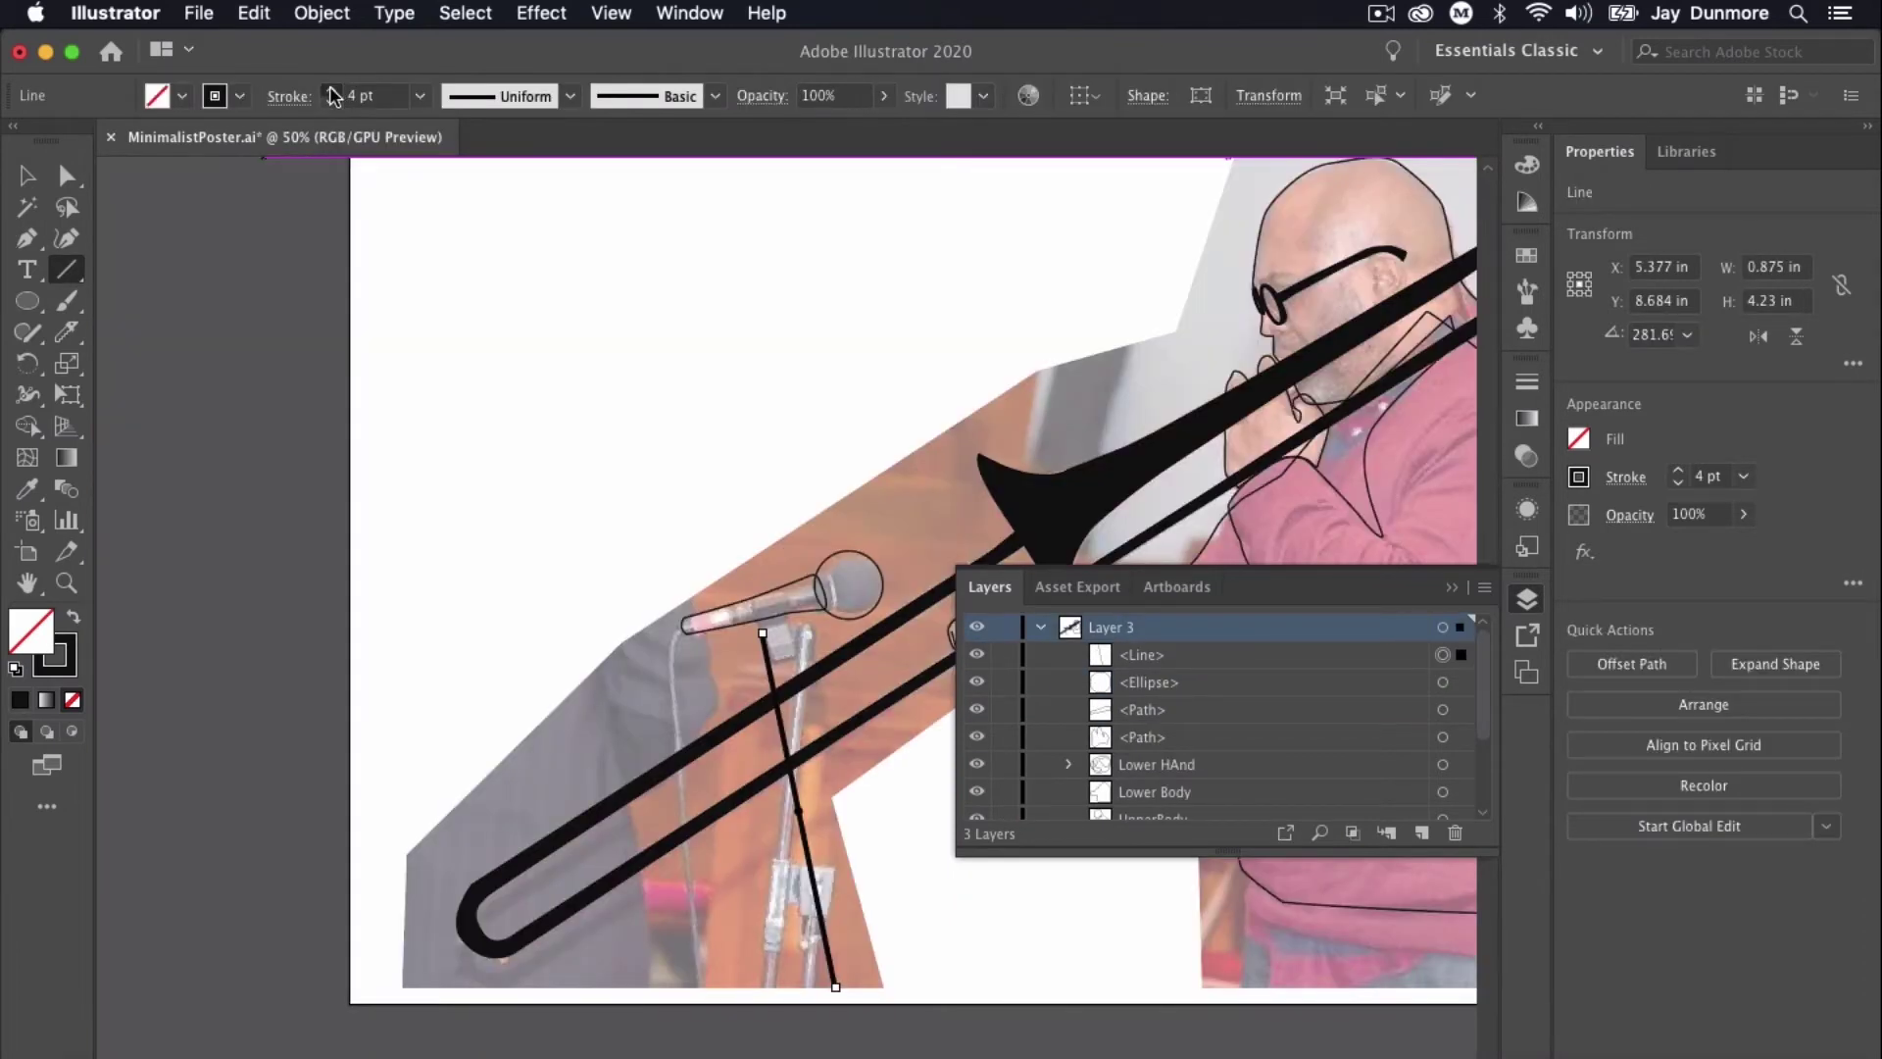
# Set the mic-stand line's stroke weight to 18 pt.
pyautogui.click(334, 90)
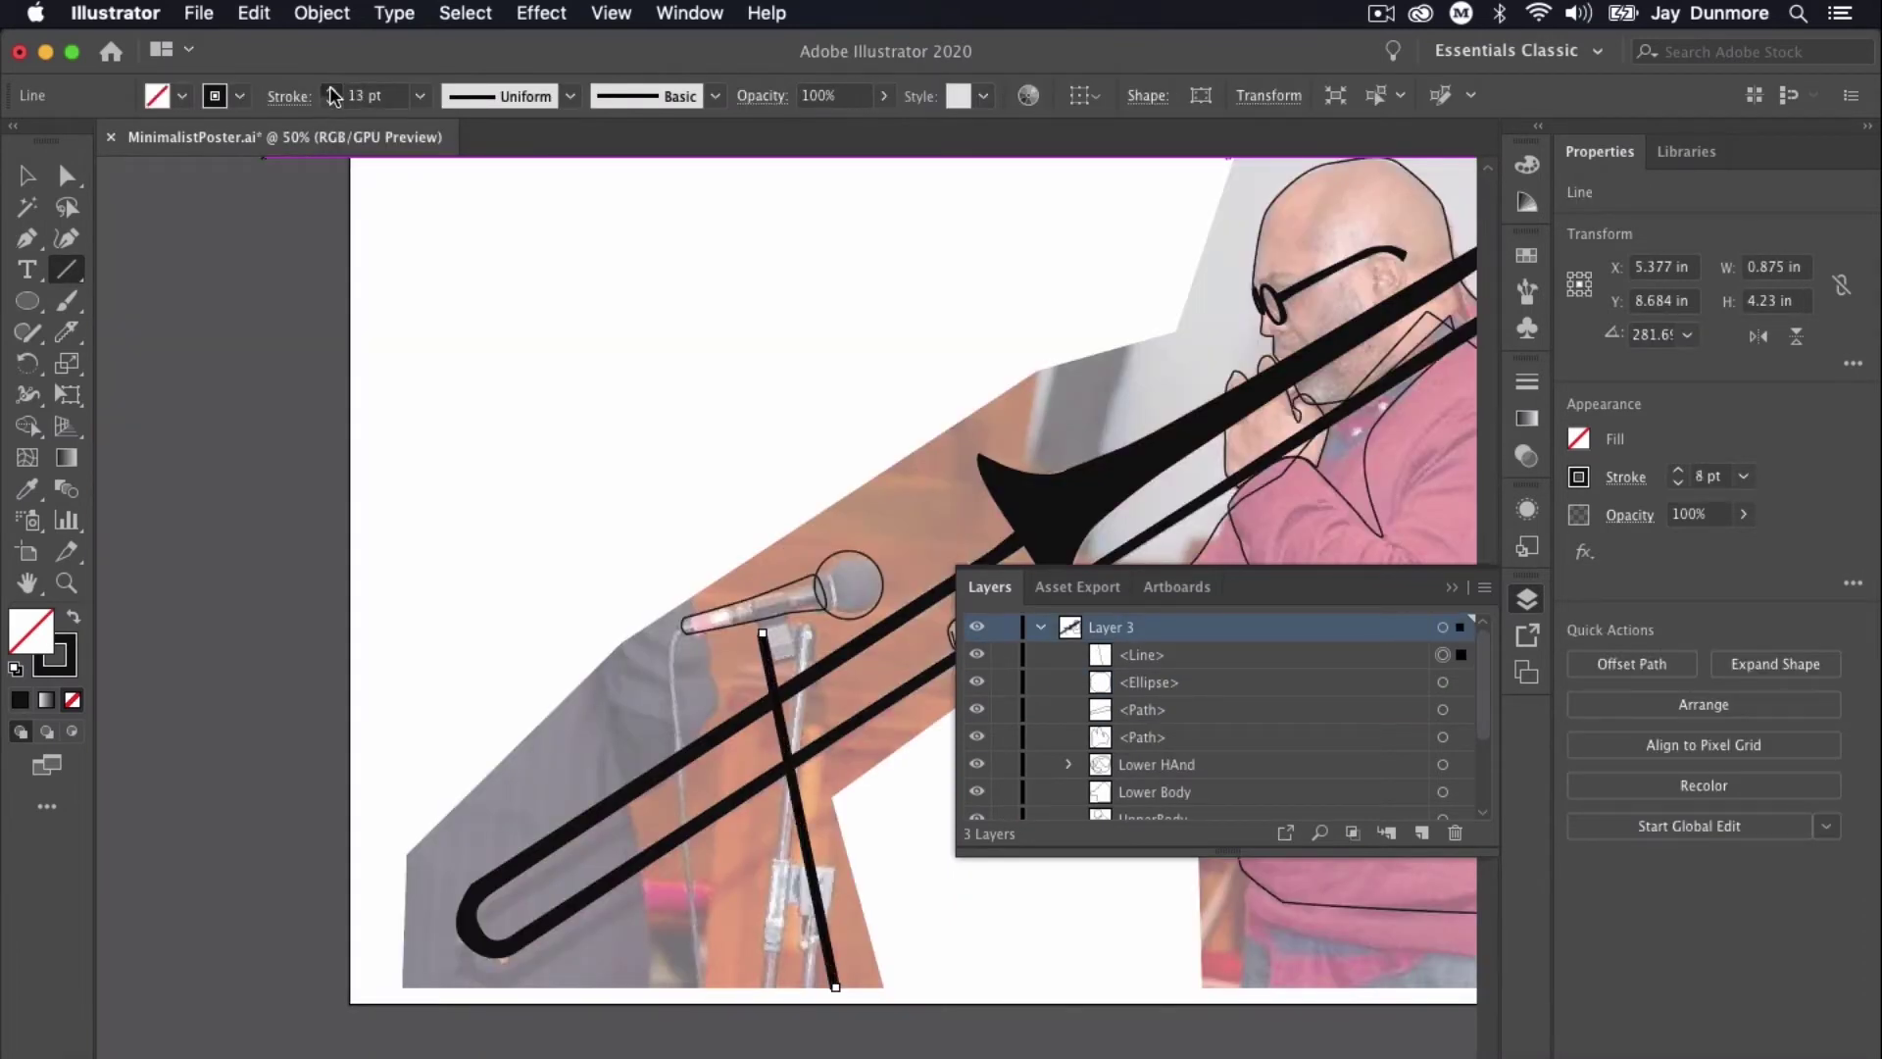
pyautogui.click(333, 90)
pyautogui.click(331, 102)
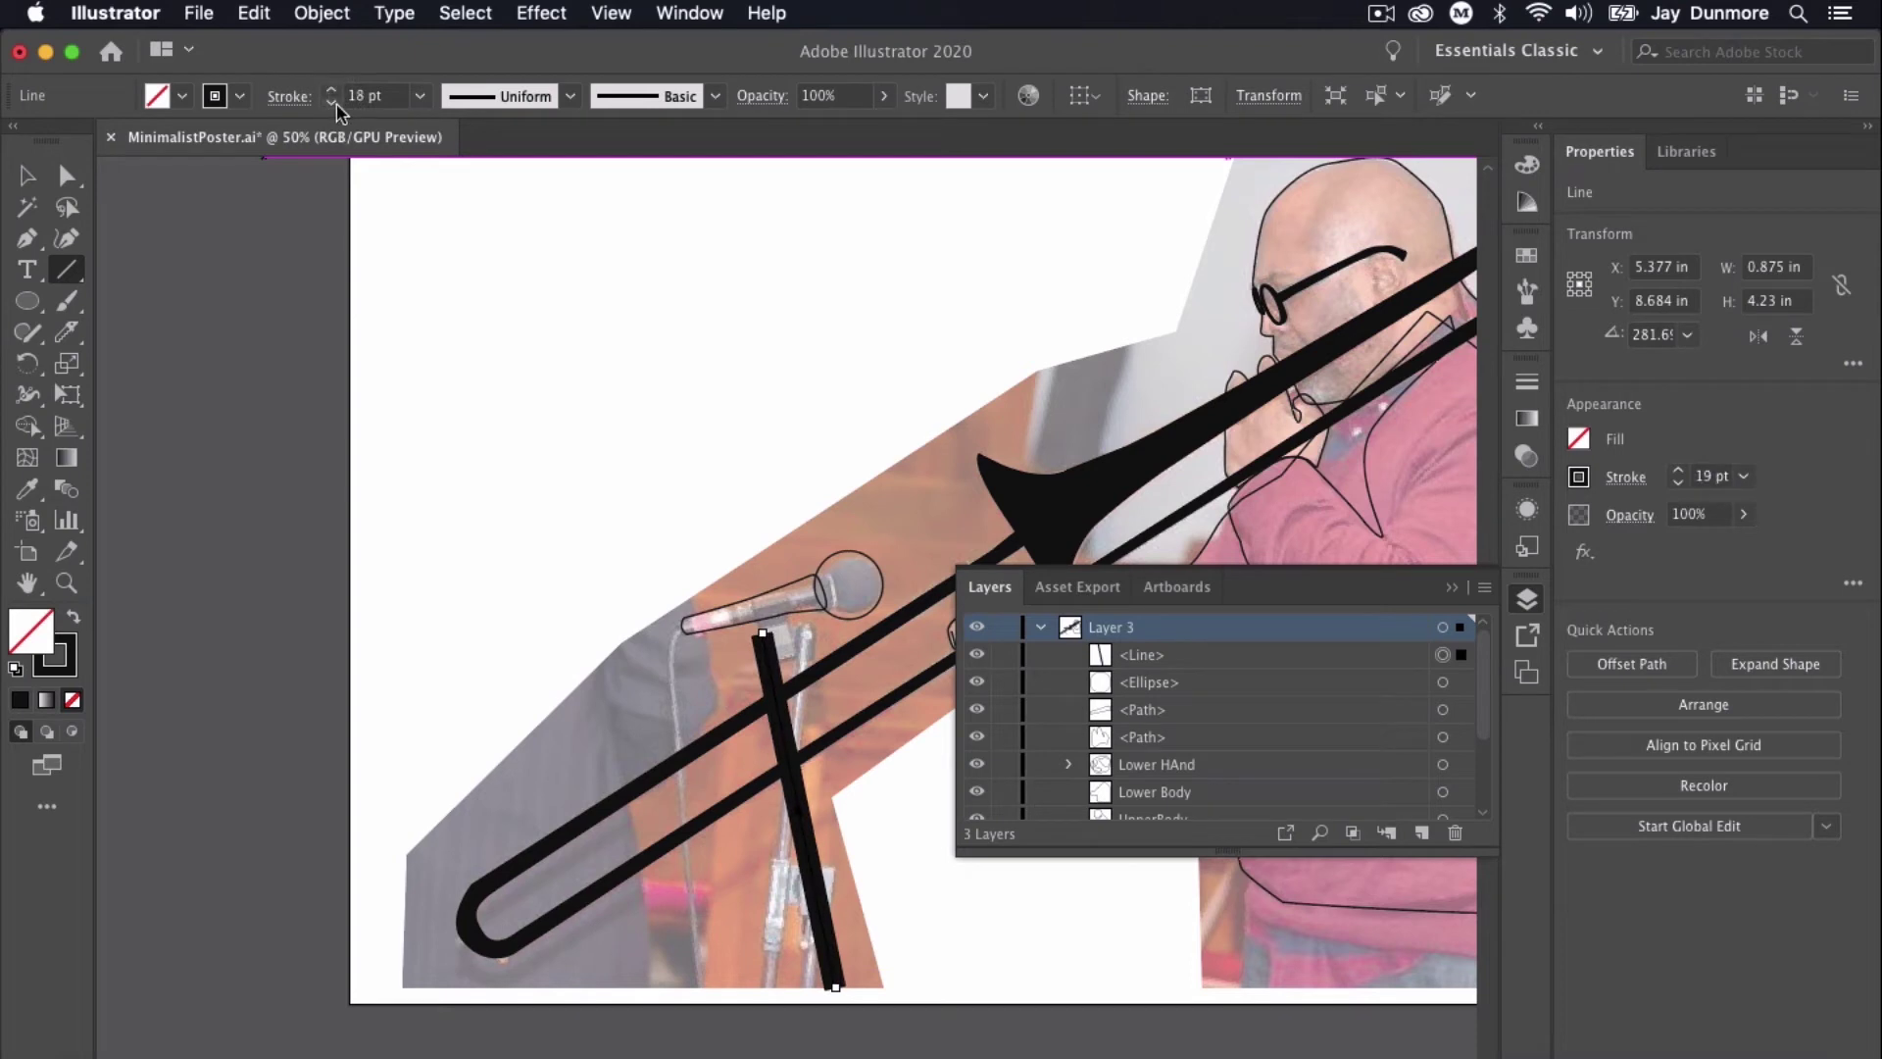
# Drag the stand line's top endpoint up to reach the microphone, 4.409 in long.
pyautogui.press('super+equal')
pyautogui.press('super+equal')
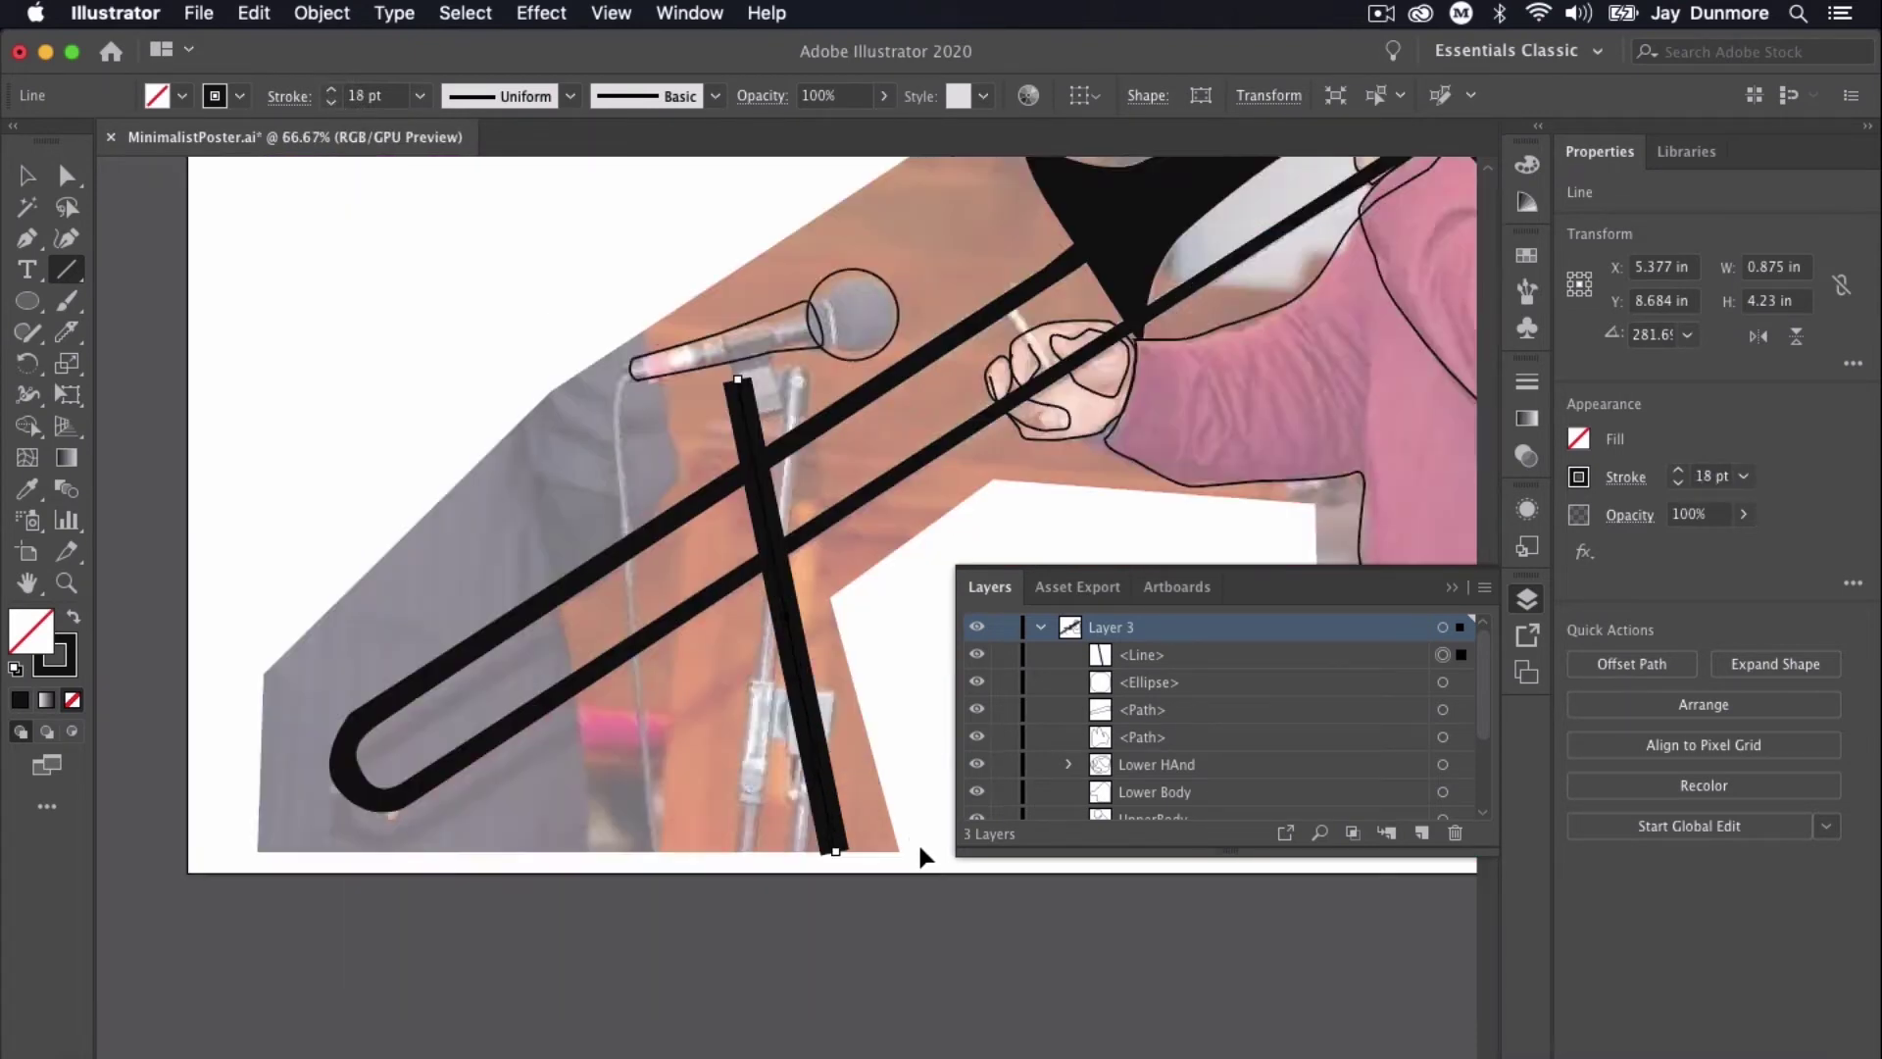
pyautogui.click(26, 174)
pyautogui.moveTo(715, 263); pyautogui.dragTo(717, 233)
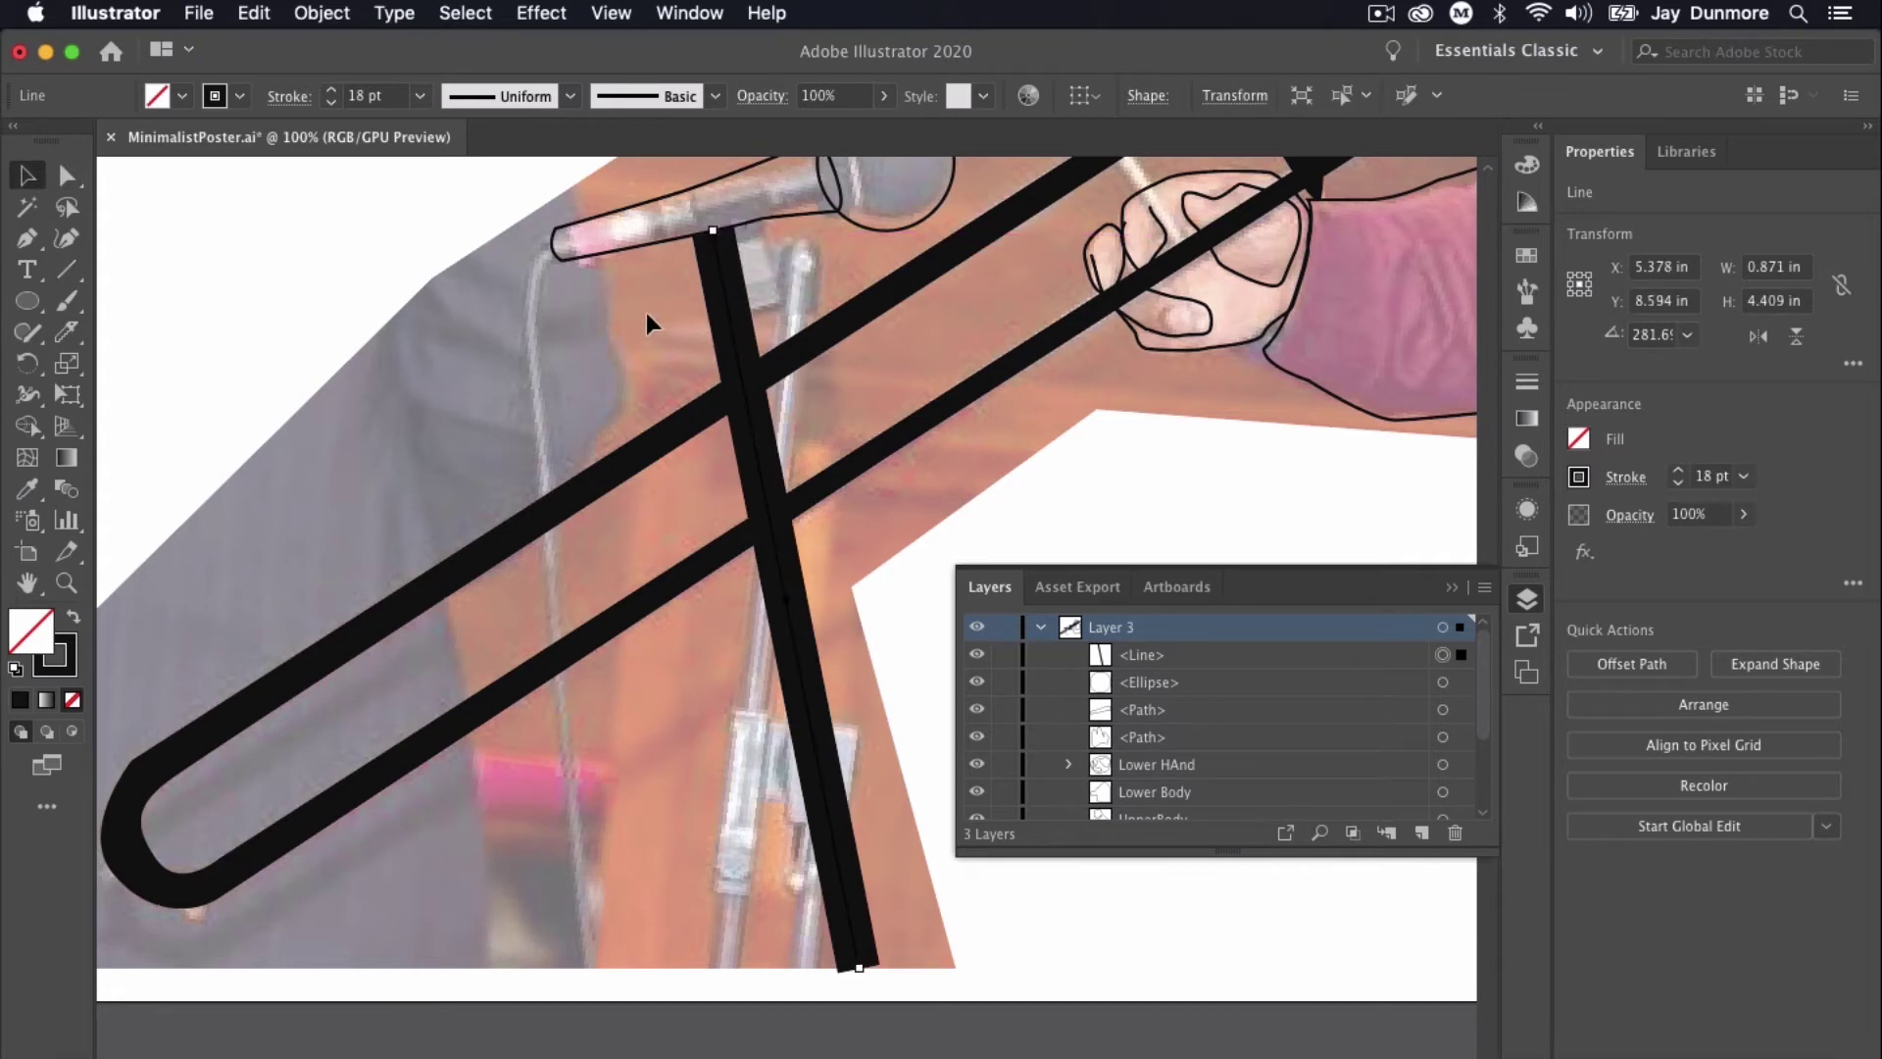
# Expand the mic-stand line with only Stroke checked, making it a filled shape.
pyautogui.click(321, 12)
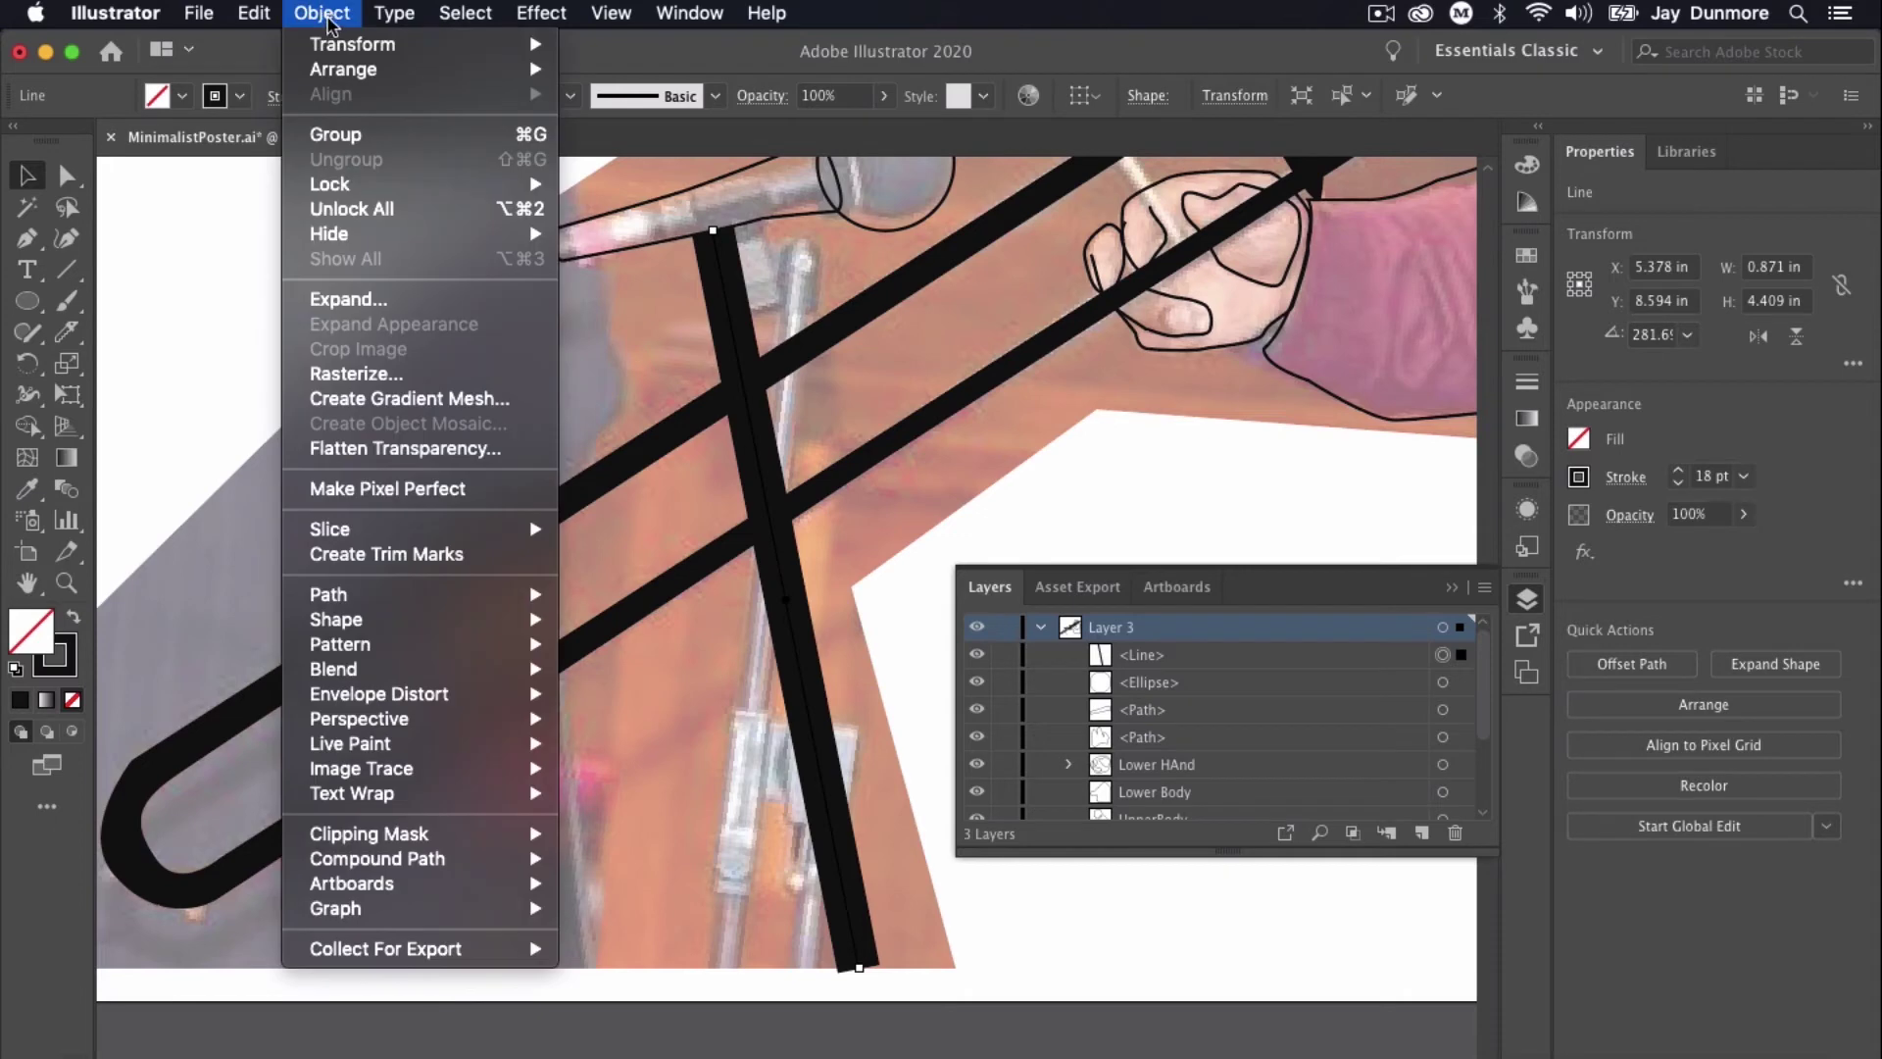
pyautogui.click(355, 299)
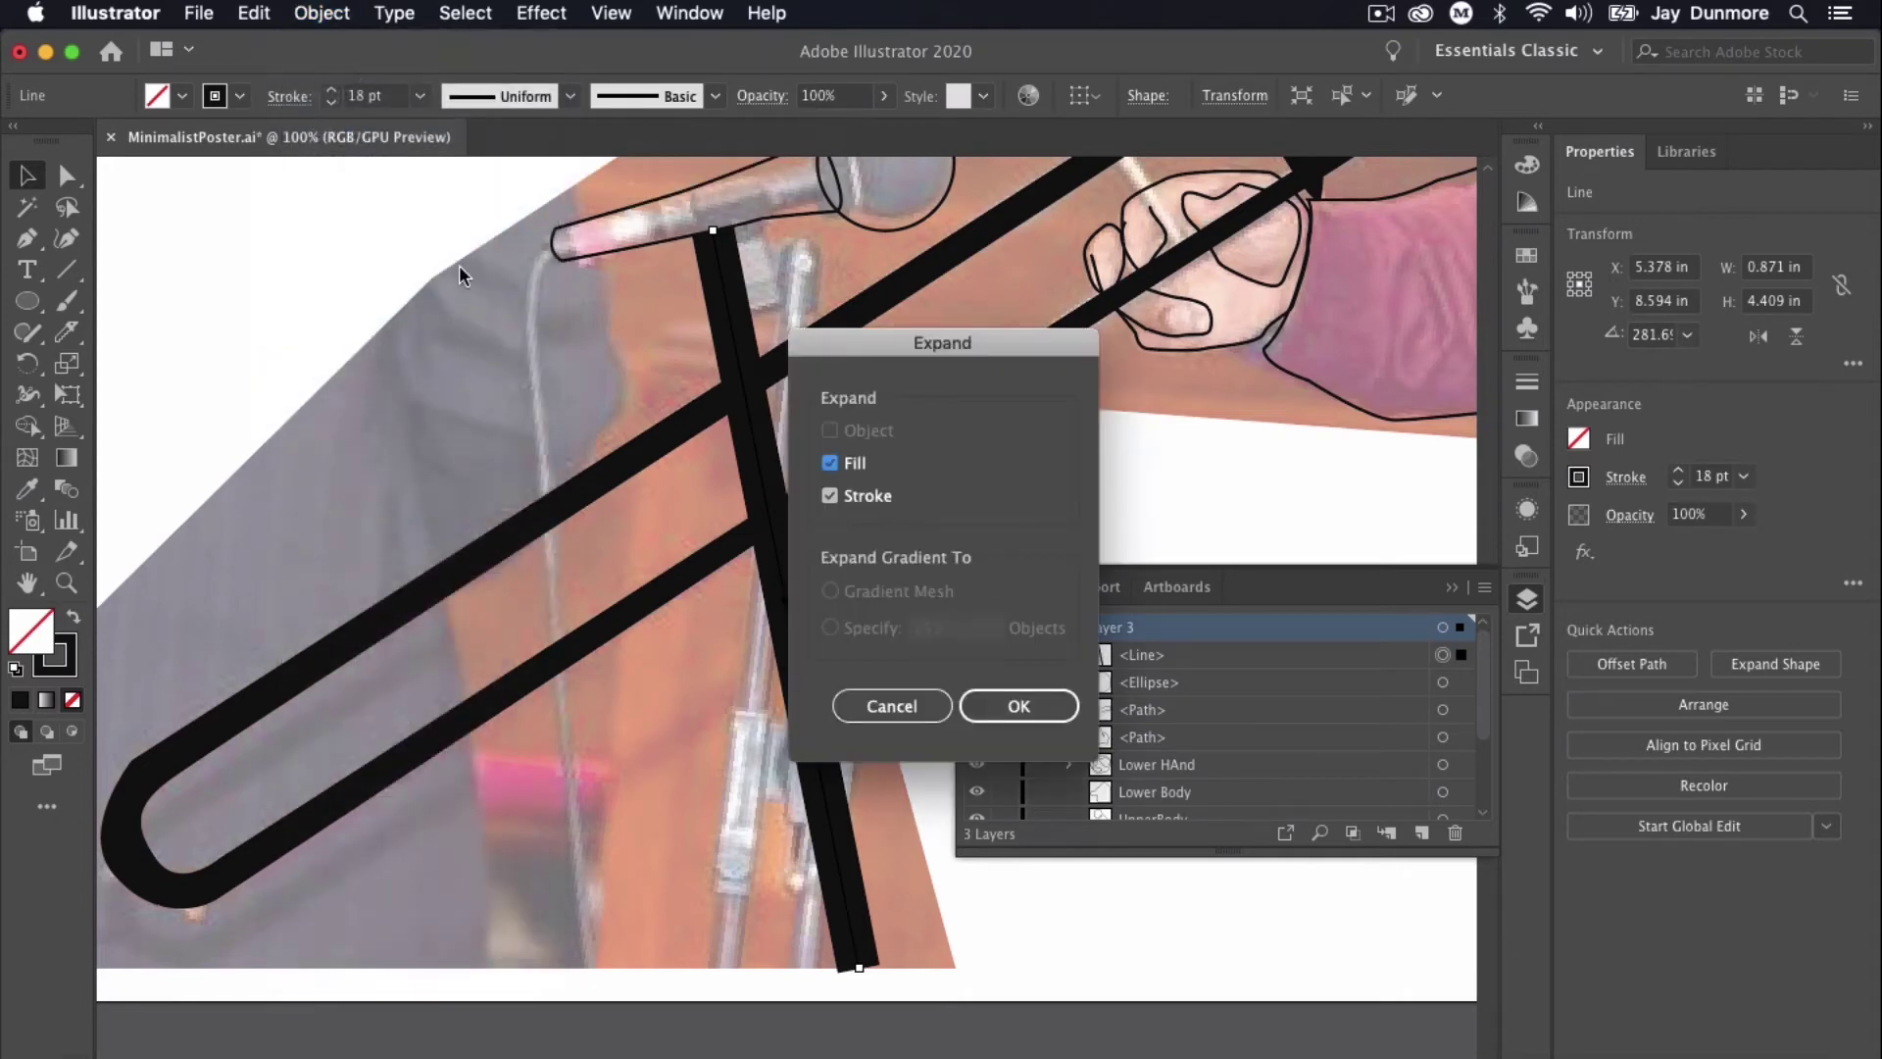
pyautogui.click(833, 462)
pyautogui.click(992, 703)
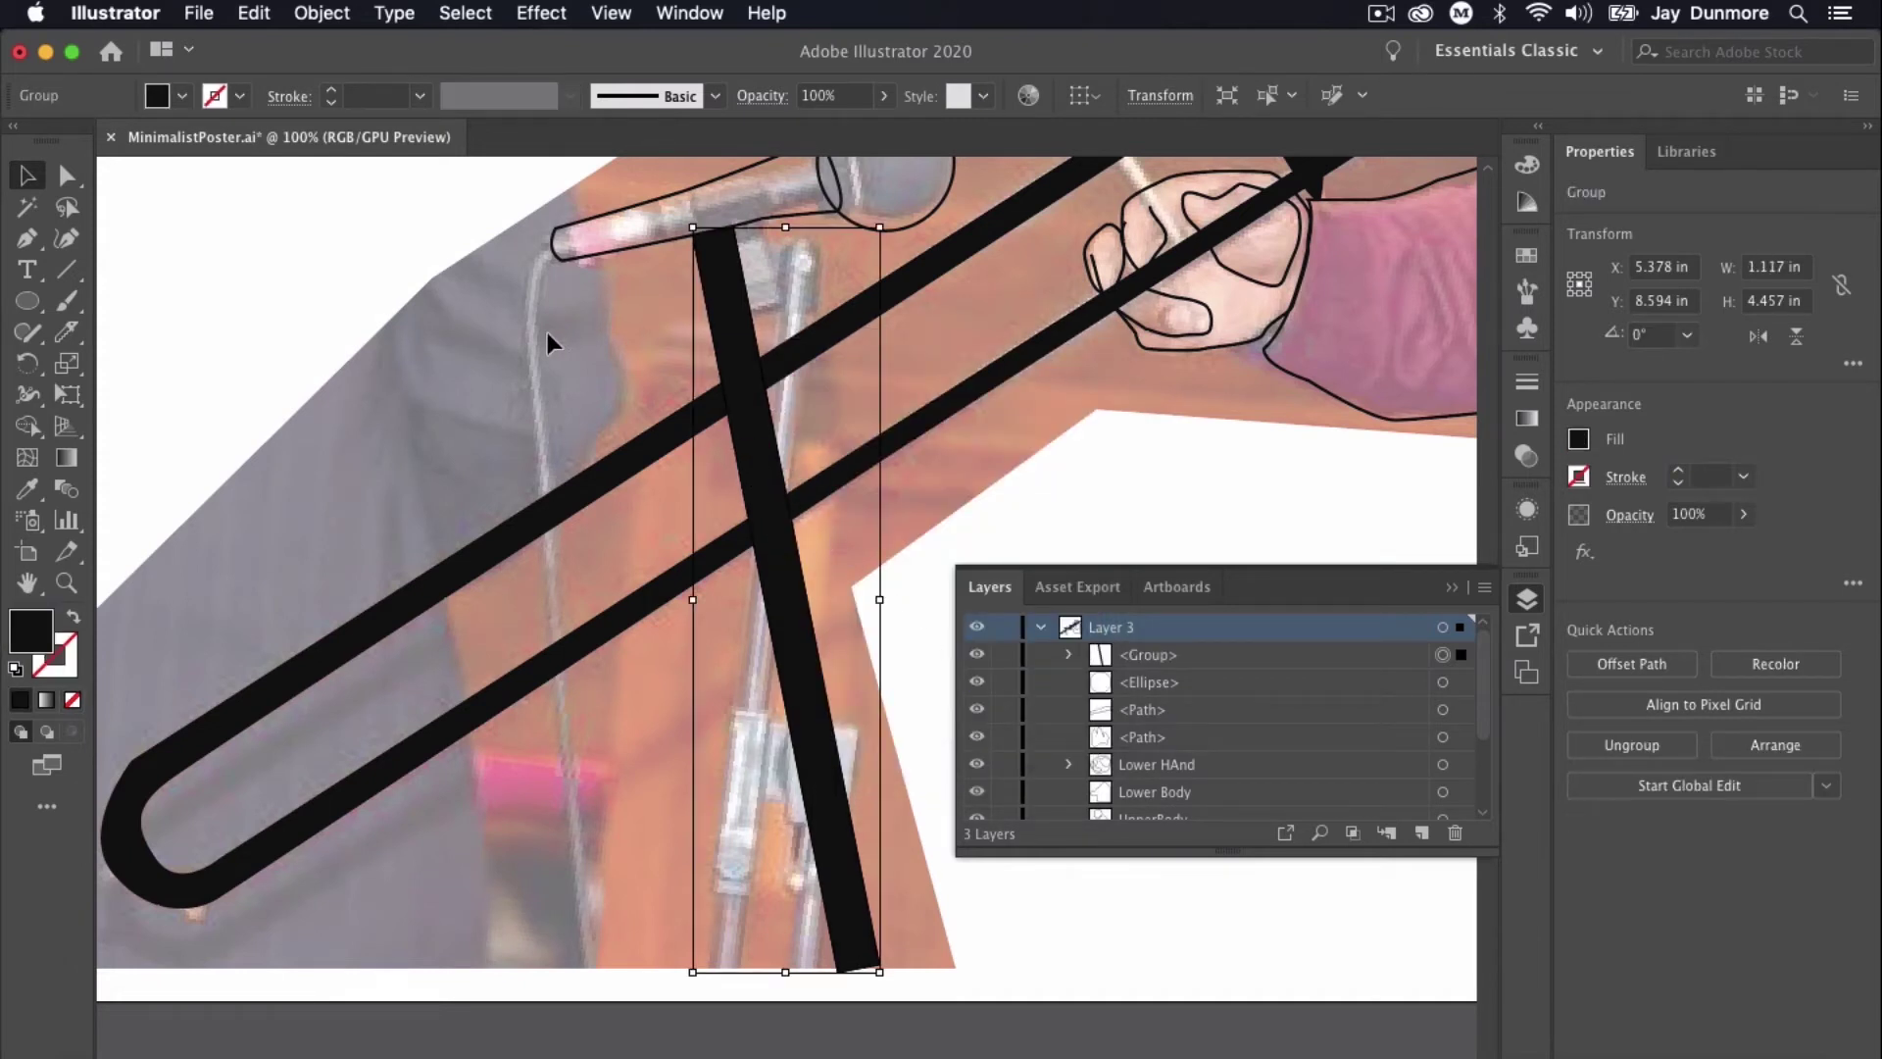
# Drag the stand bar's bottom anchors down to the artboard's bottom edge, then deselect.
pyautogui.click(263, 243)
pyautogui.press('a')
pyautogui.click(714, 329)
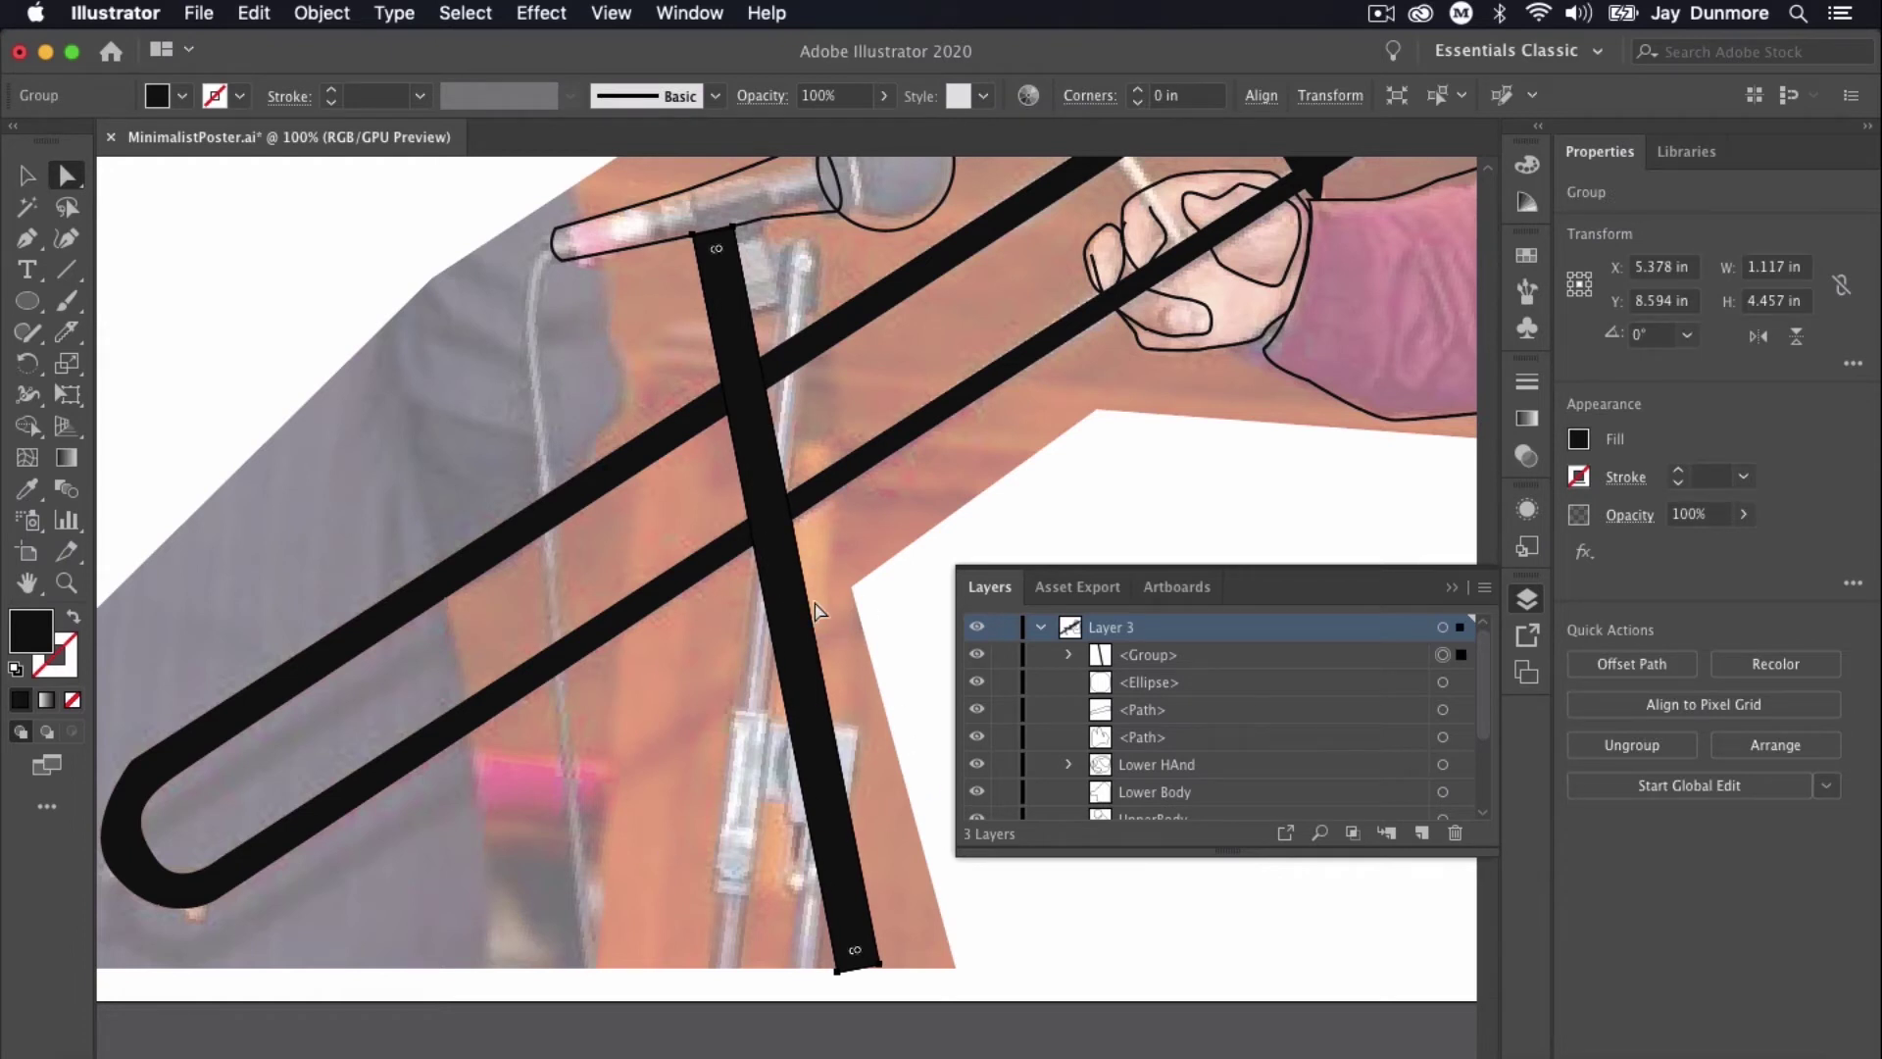
pyautogui.moveTo(880, 971); pyautogui.dragTo(891, 1009)
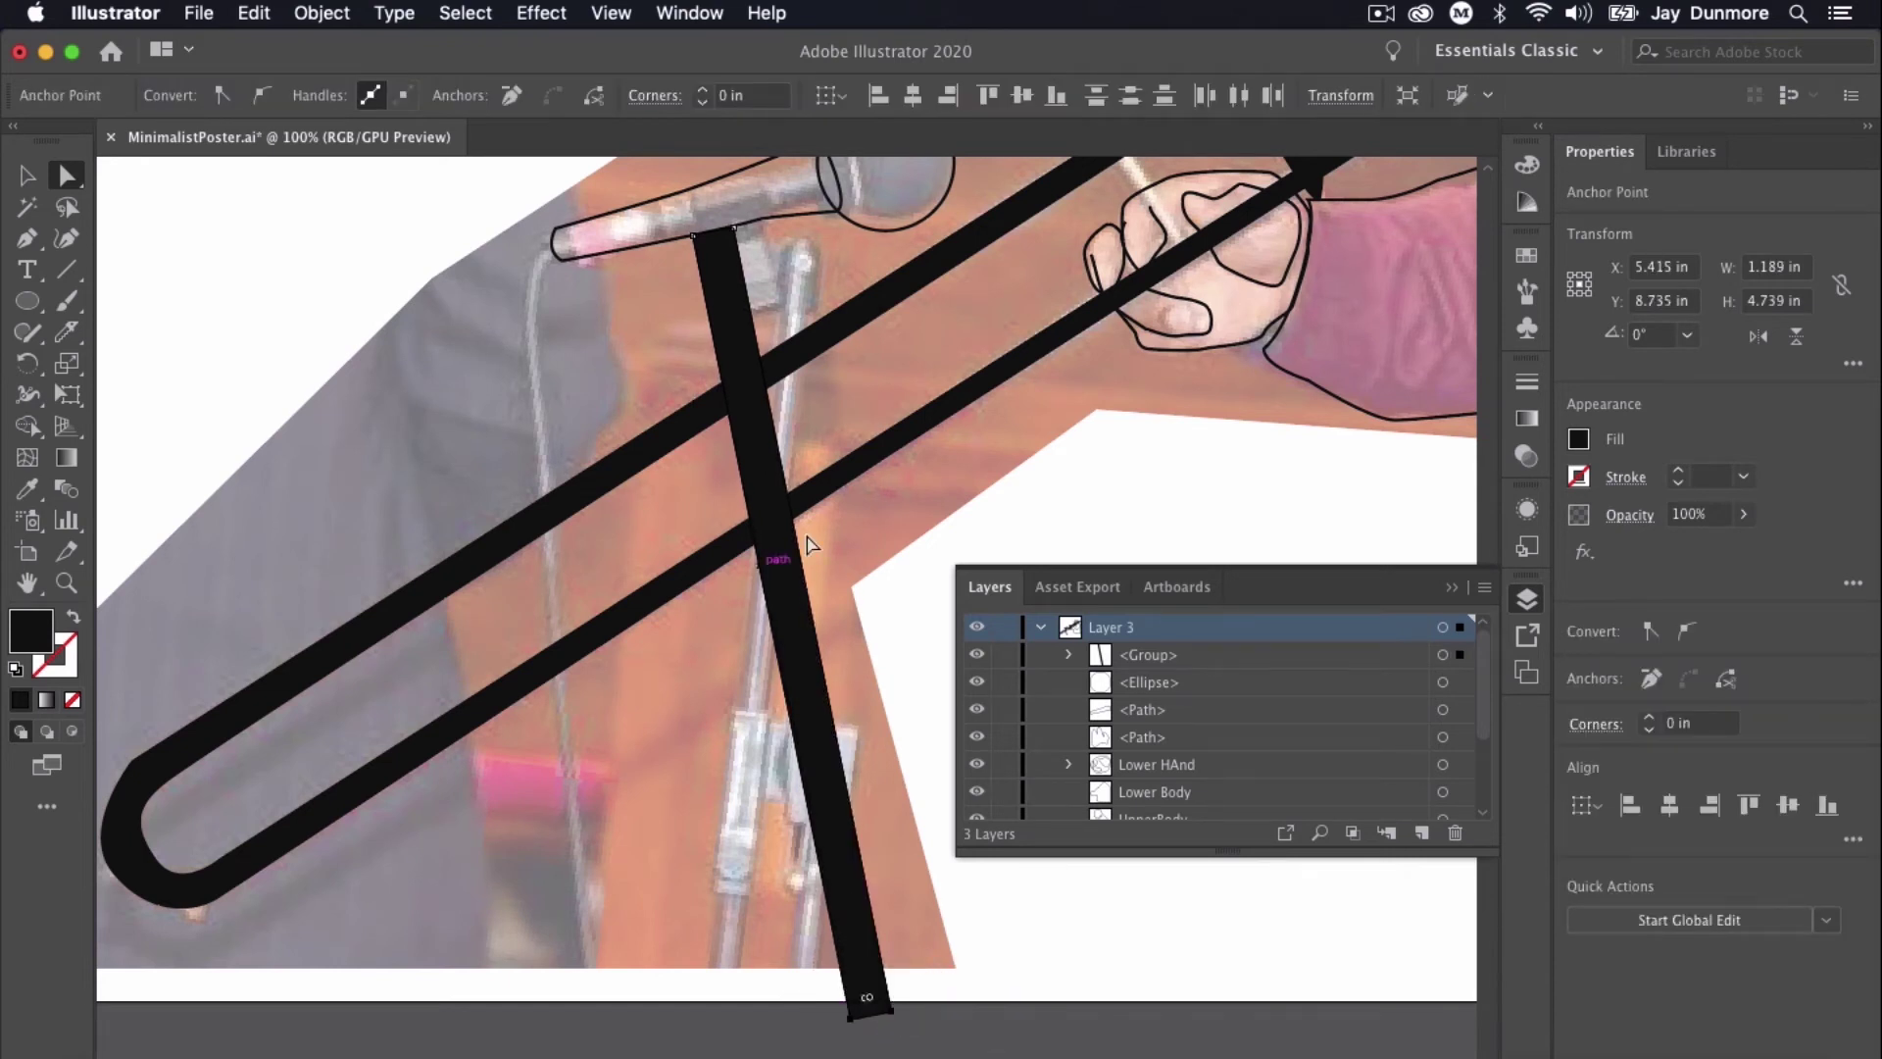
pyautogui.click(1033, 987)
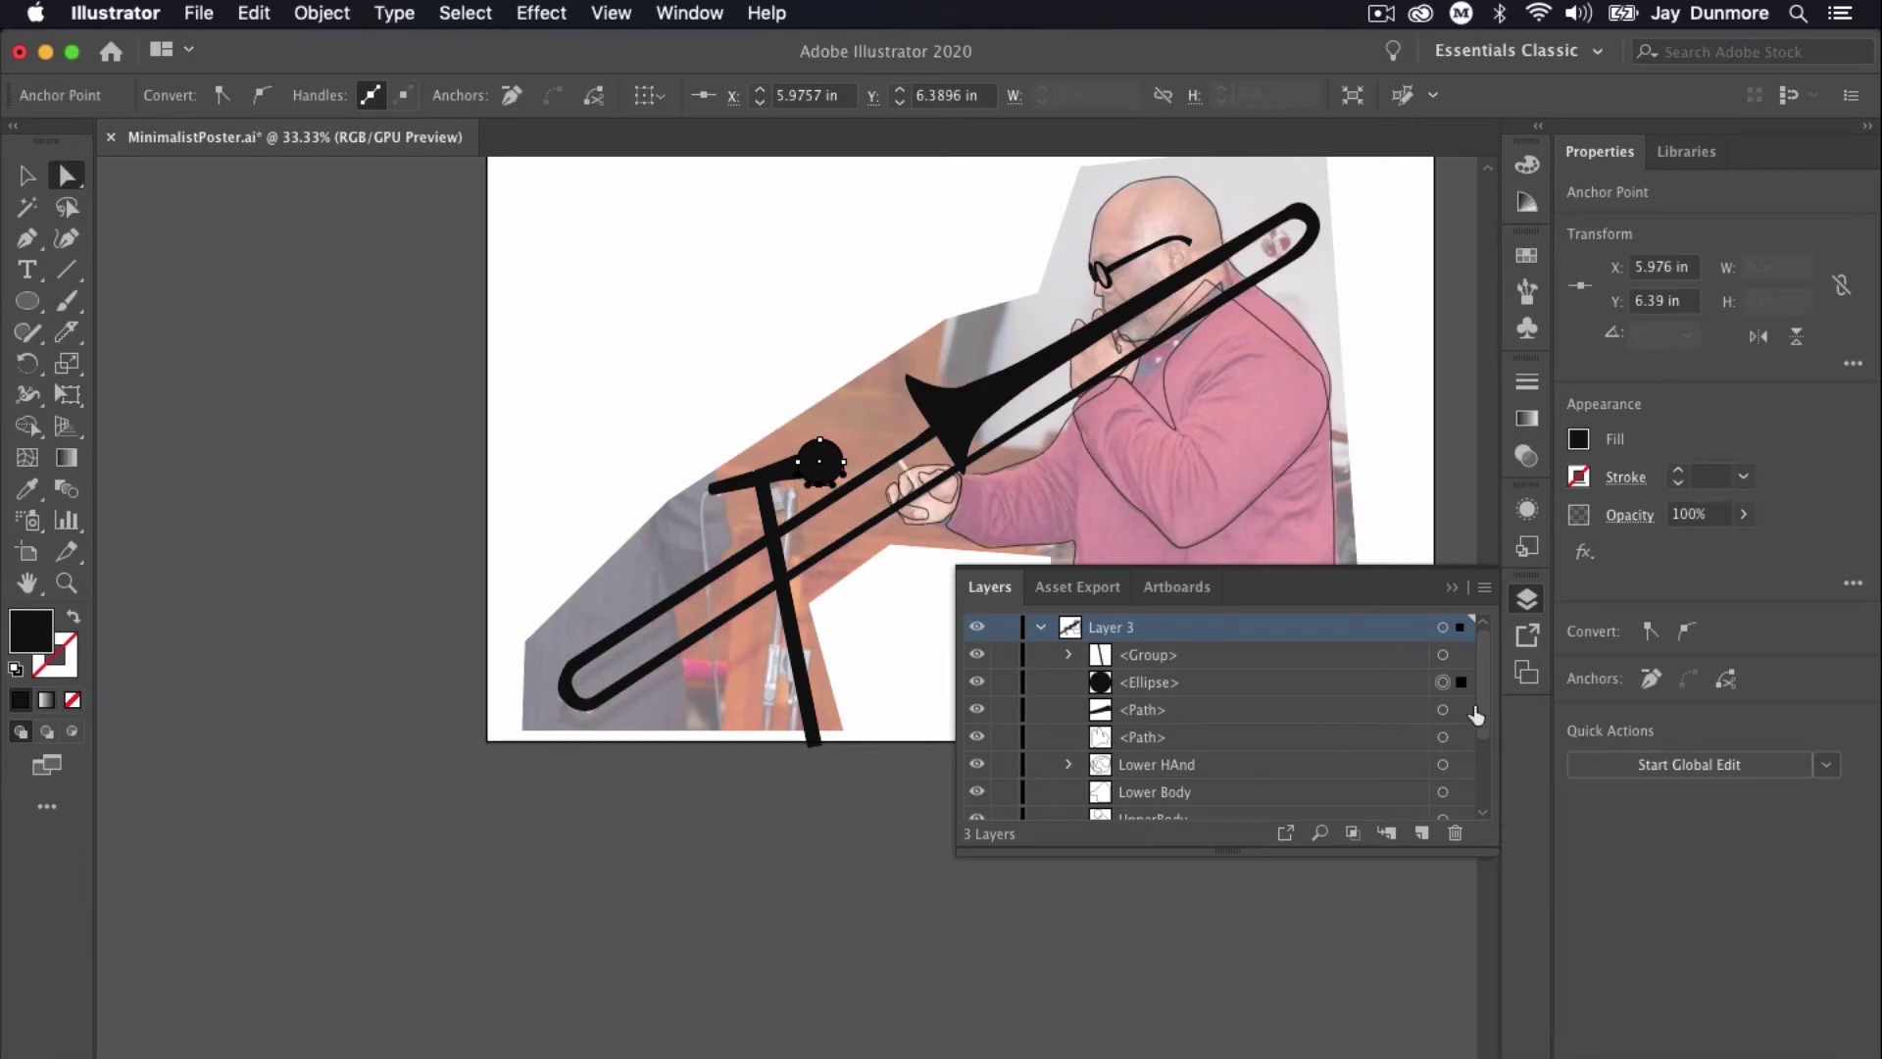
# Hide the Tracing layer so only the line art shows, and clear the selection.
pyautogui.moveTo(1475, 715); pyautogui.dragTo(1472, 832)
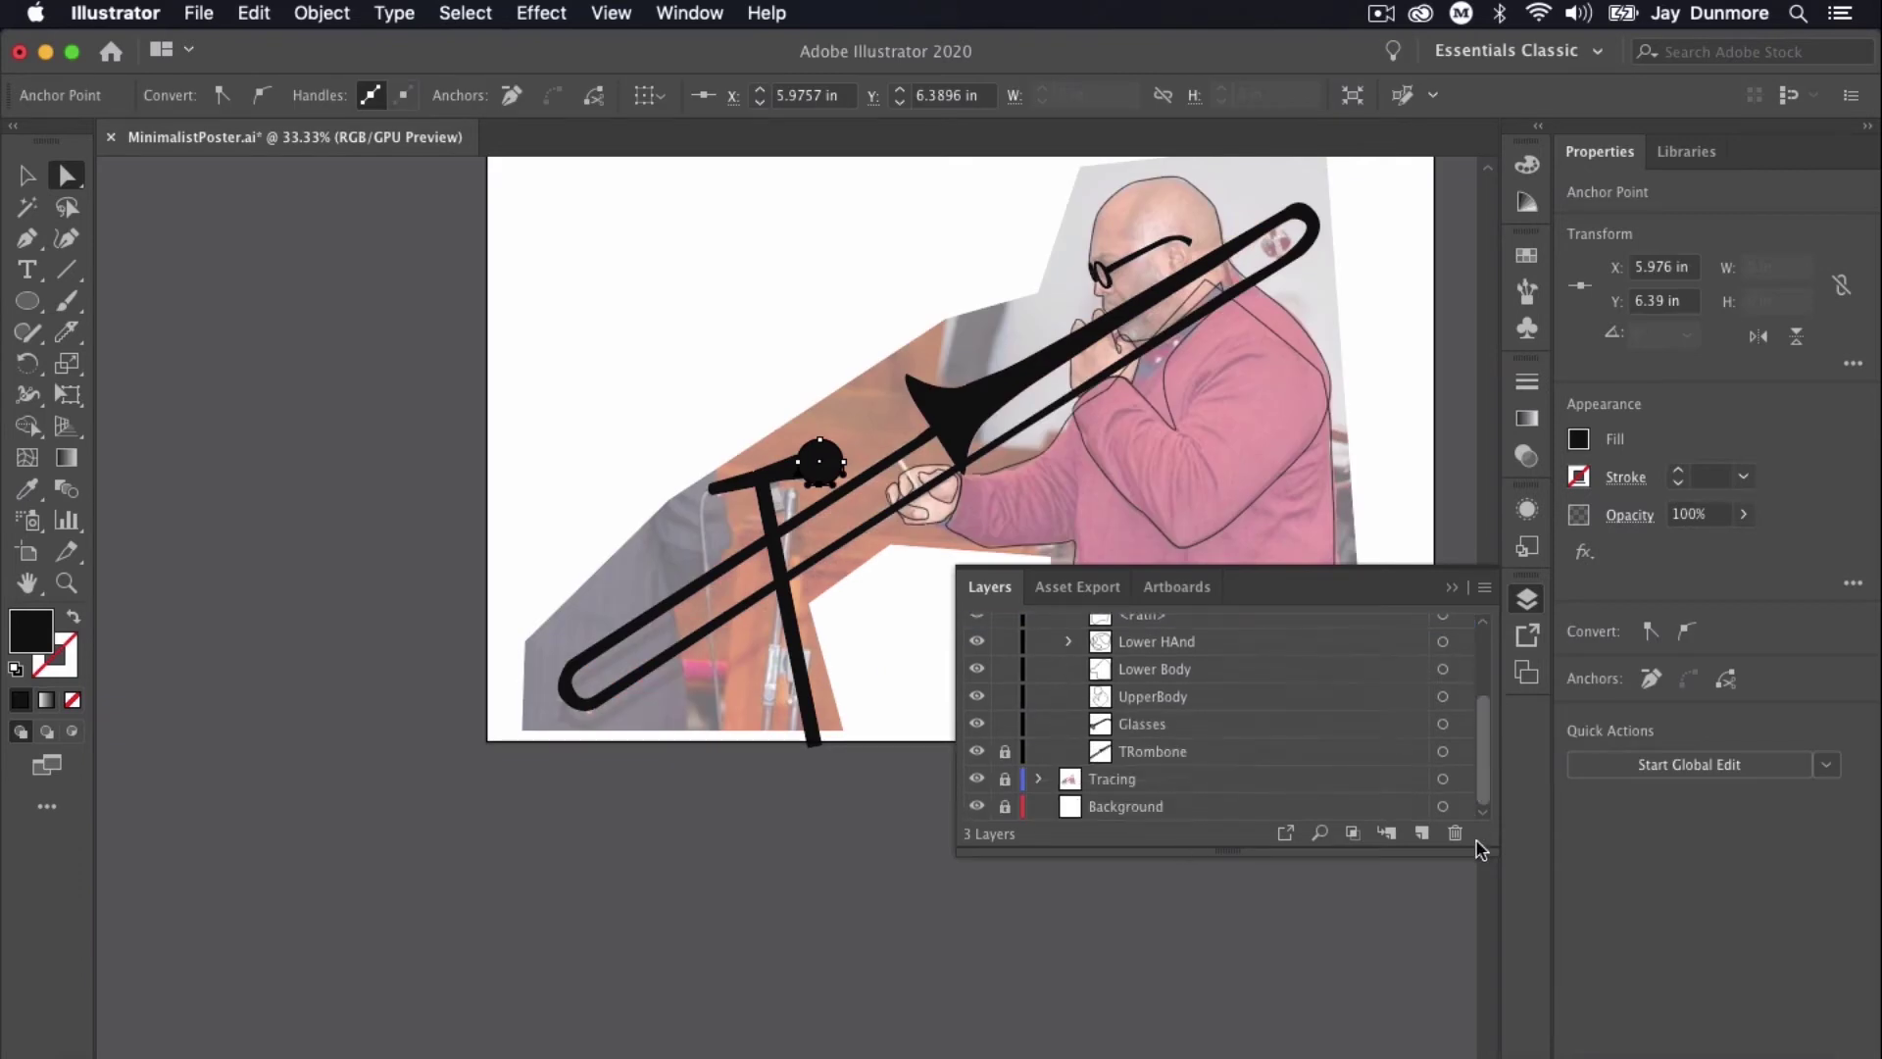
pyautogui.click(977, 780)
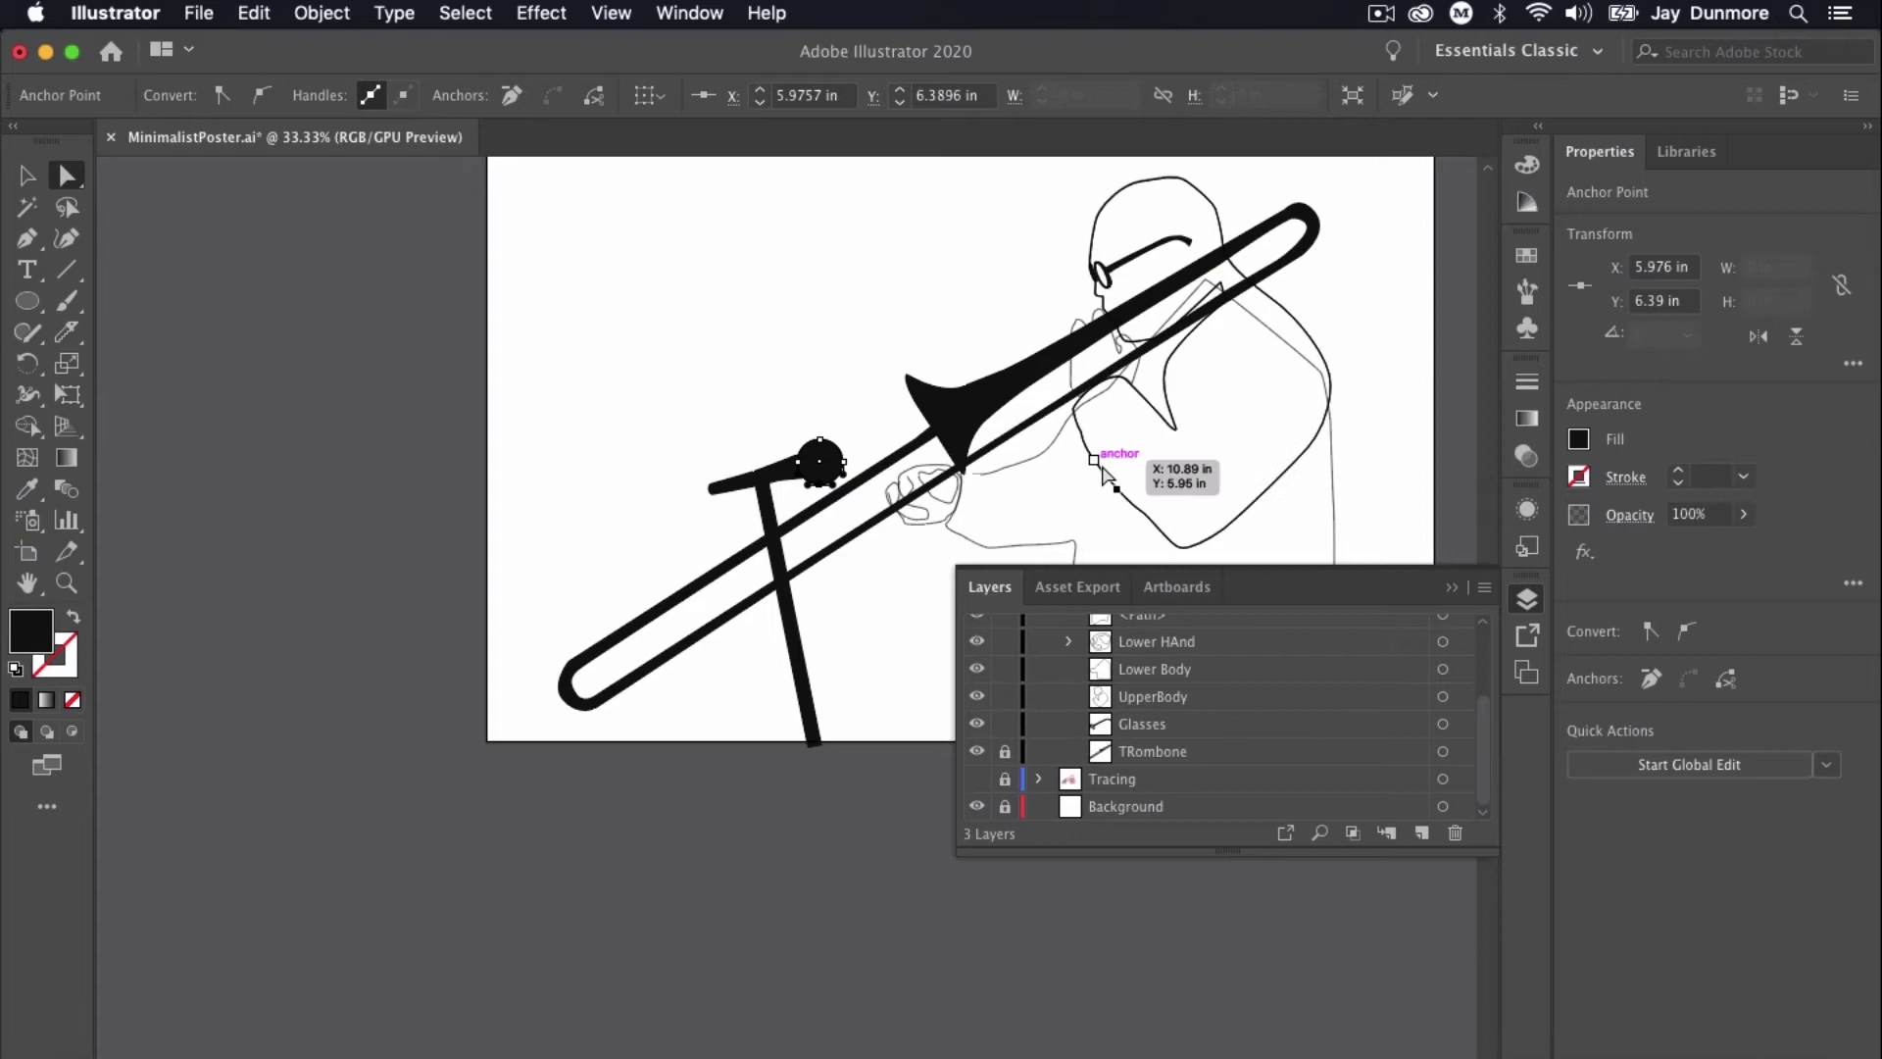
pyautogui.click(927, 402)
# Move the Background layer above Tracing in the Layers panel and zoom out.
pyautogui.moveTo(943, 668); pyautogui.dragTo(572, 584)
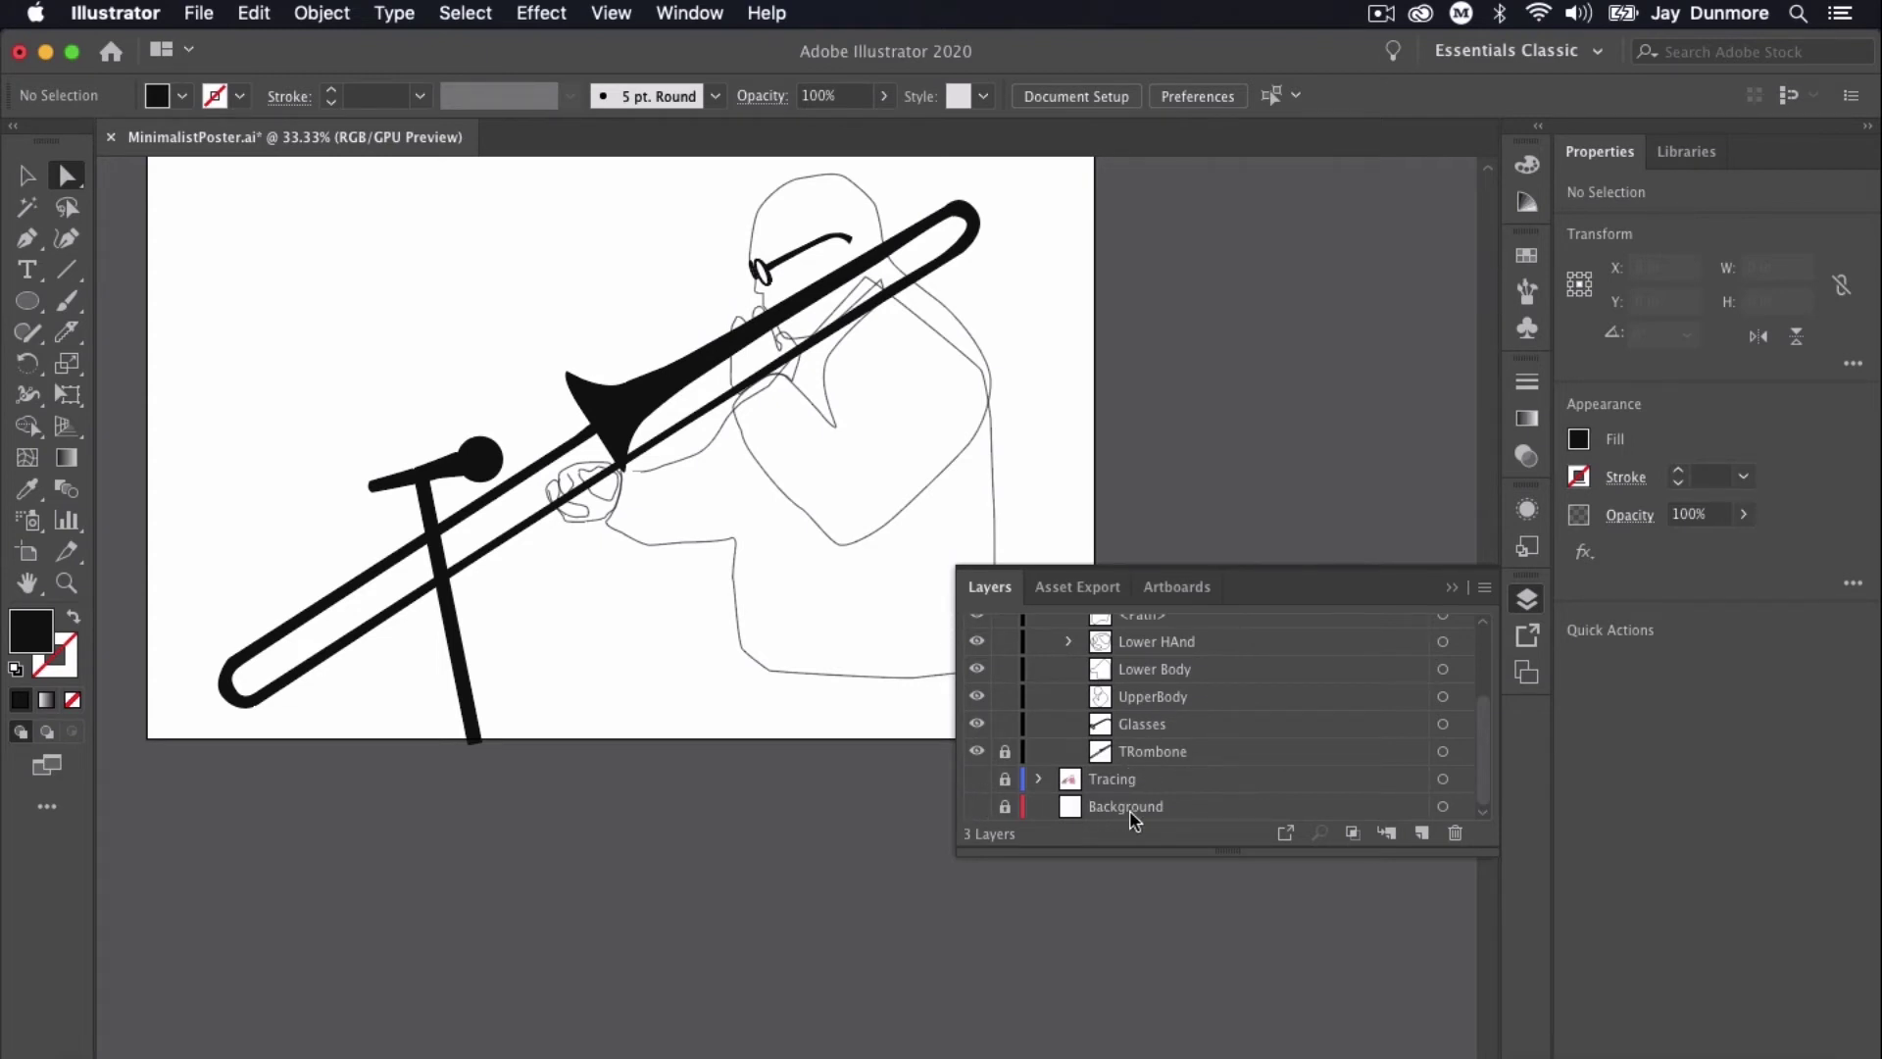
pyautogui.moveTo(1092, 812); pyautogui.dragTo(1141, 784)
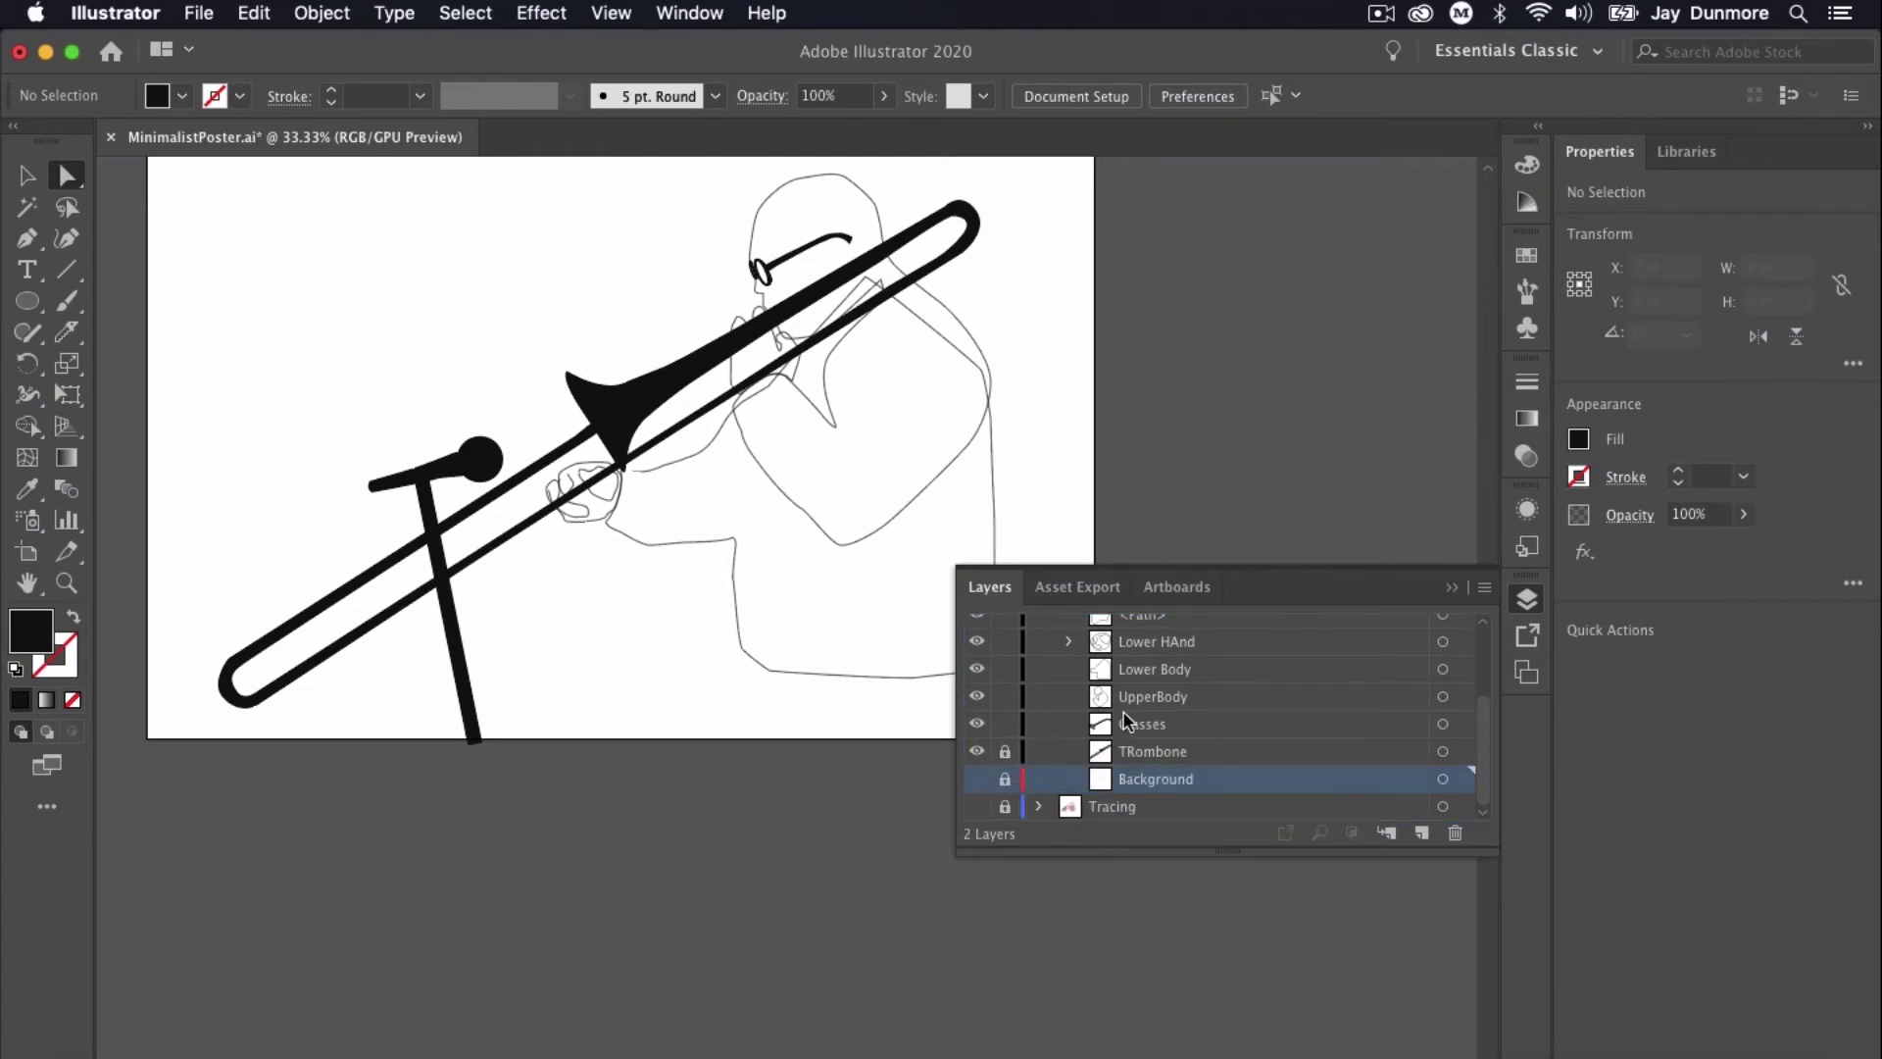
pyautogui.press('super+minus')
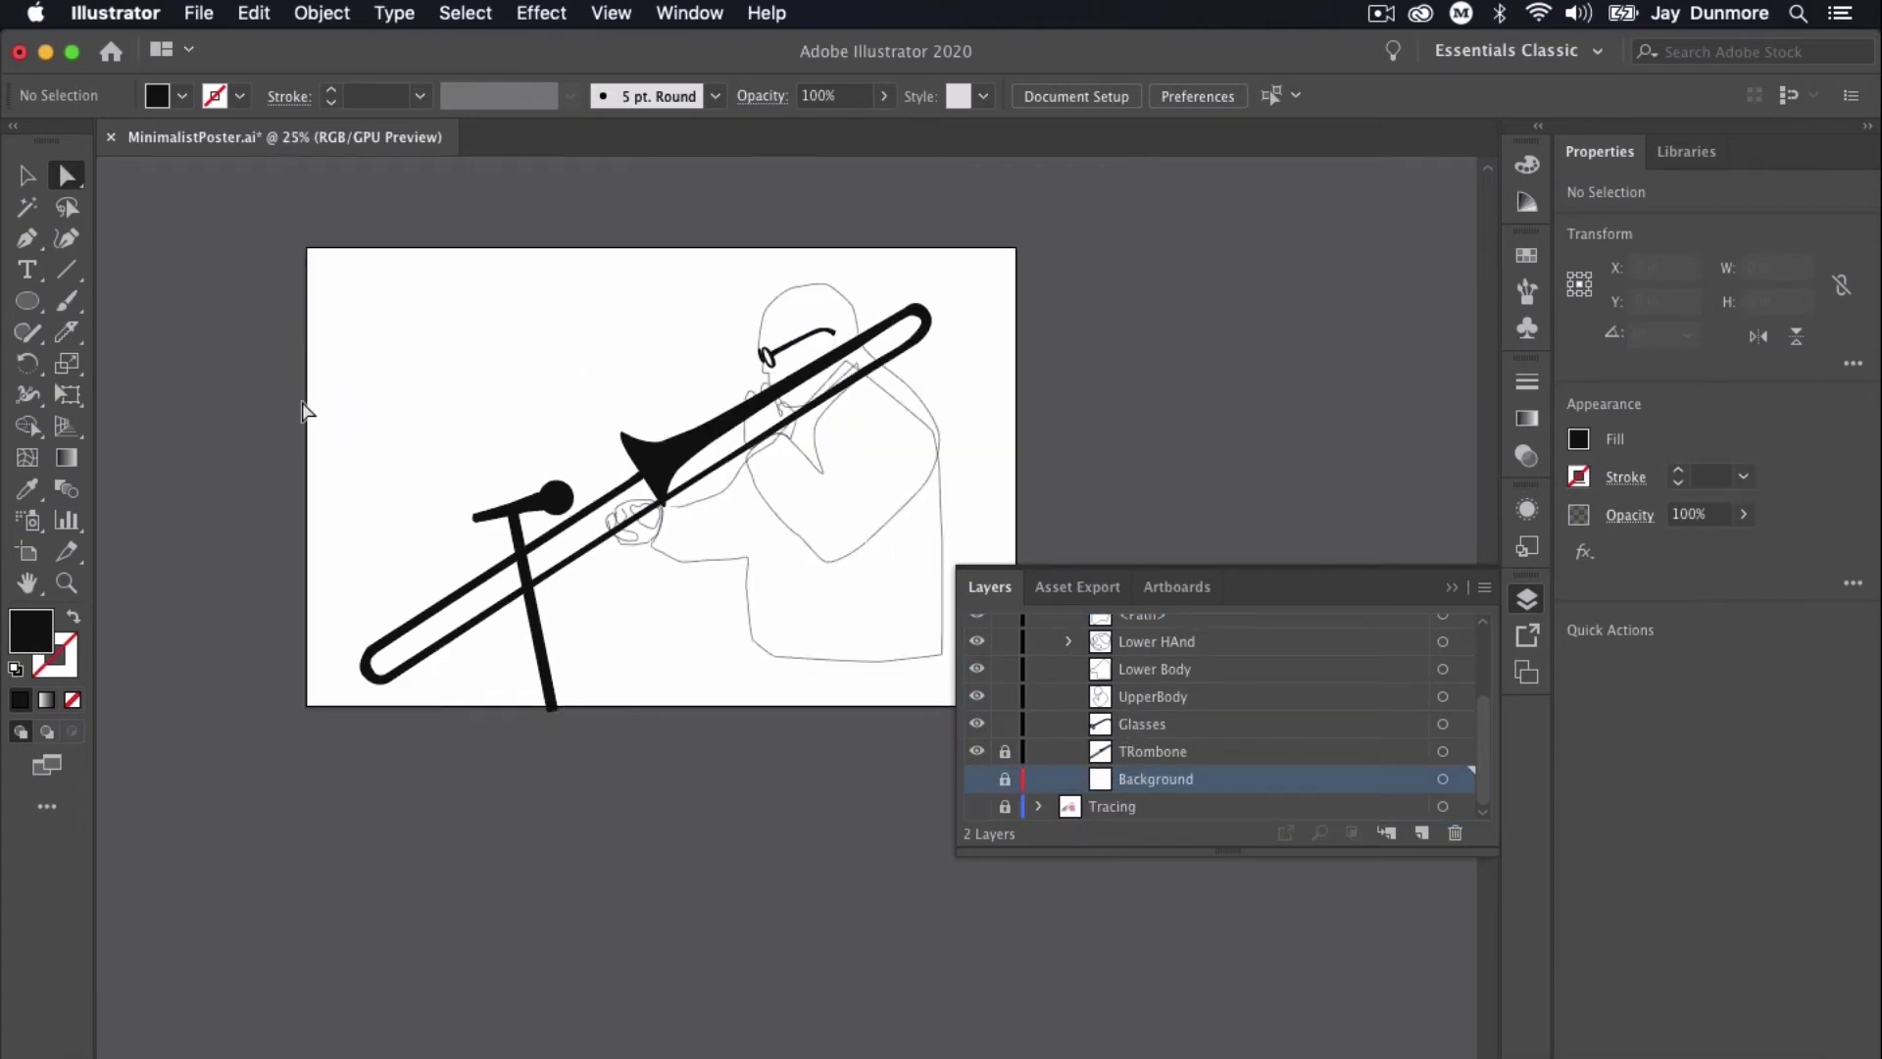
# Draw a 17 × 11 in rectangle over the artboard filled dark purple 5B084A.
pyautogui.click(26, 301)
pyautogui.click(157, 301)
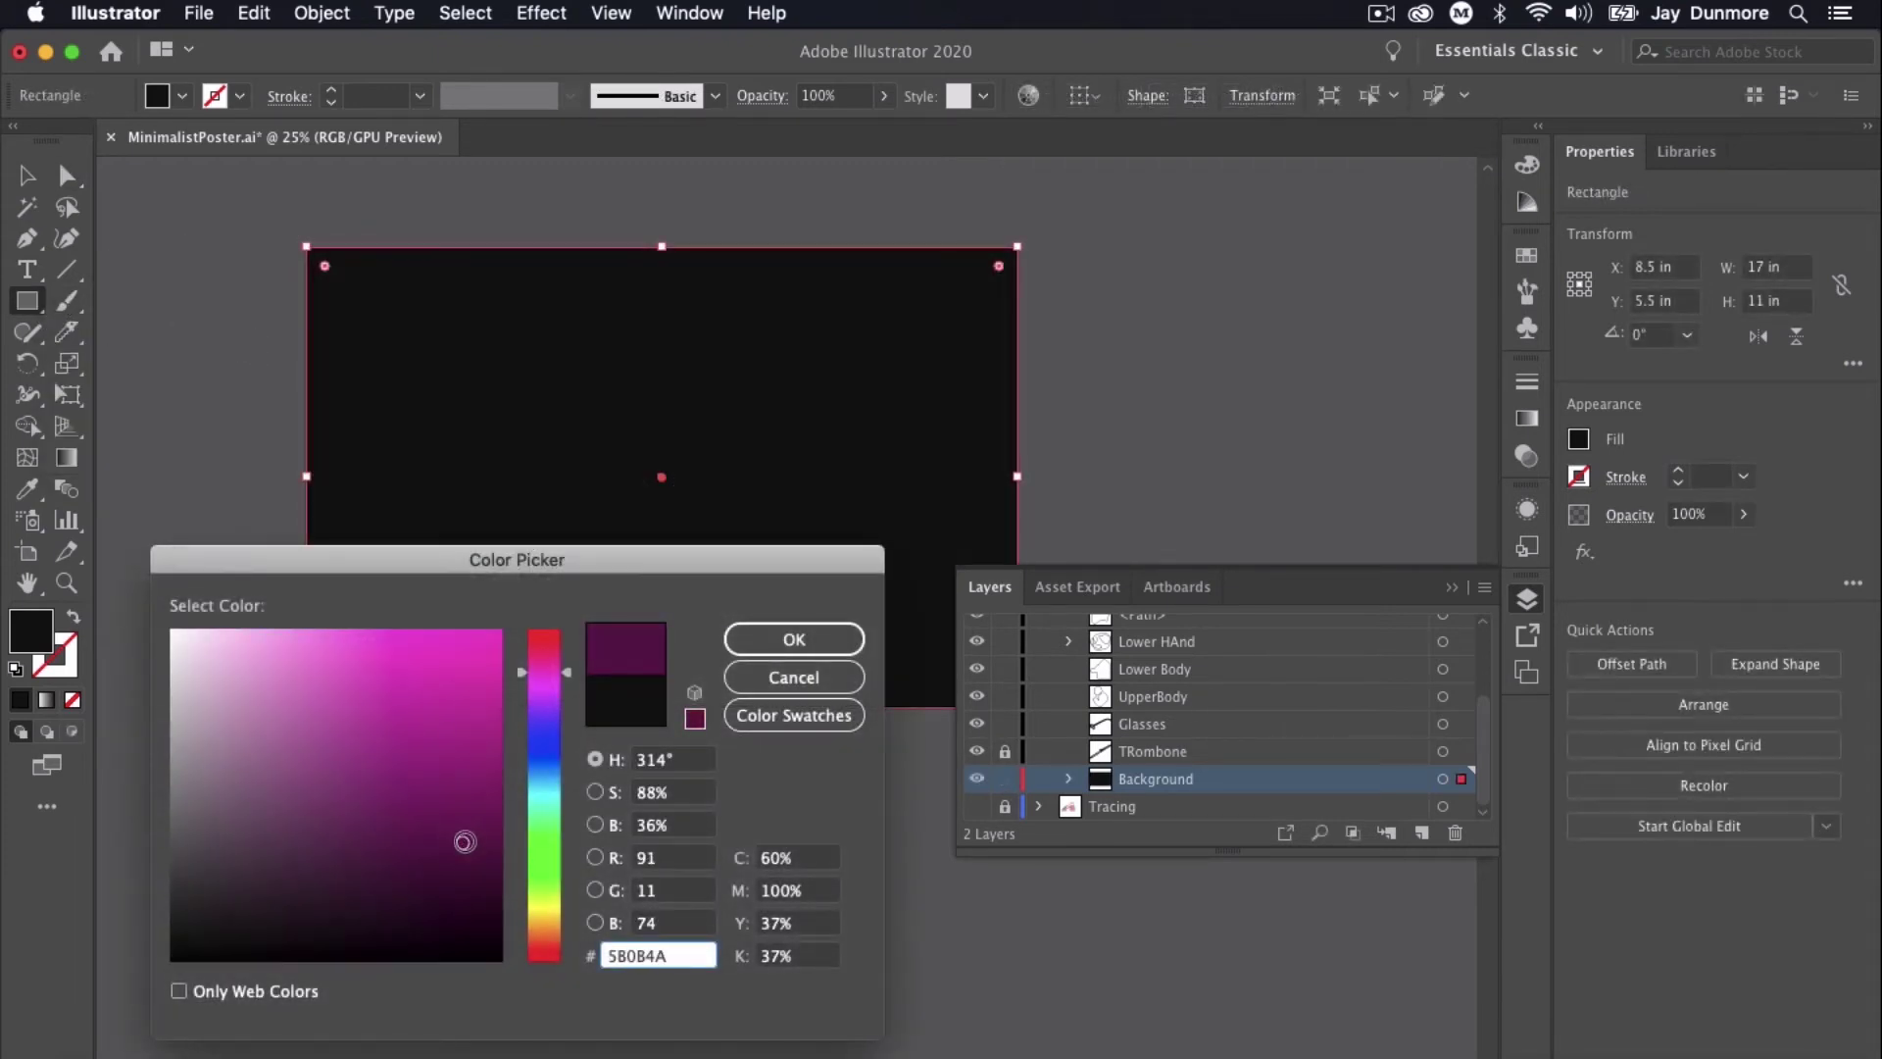
pyautogui.click(794, 642)
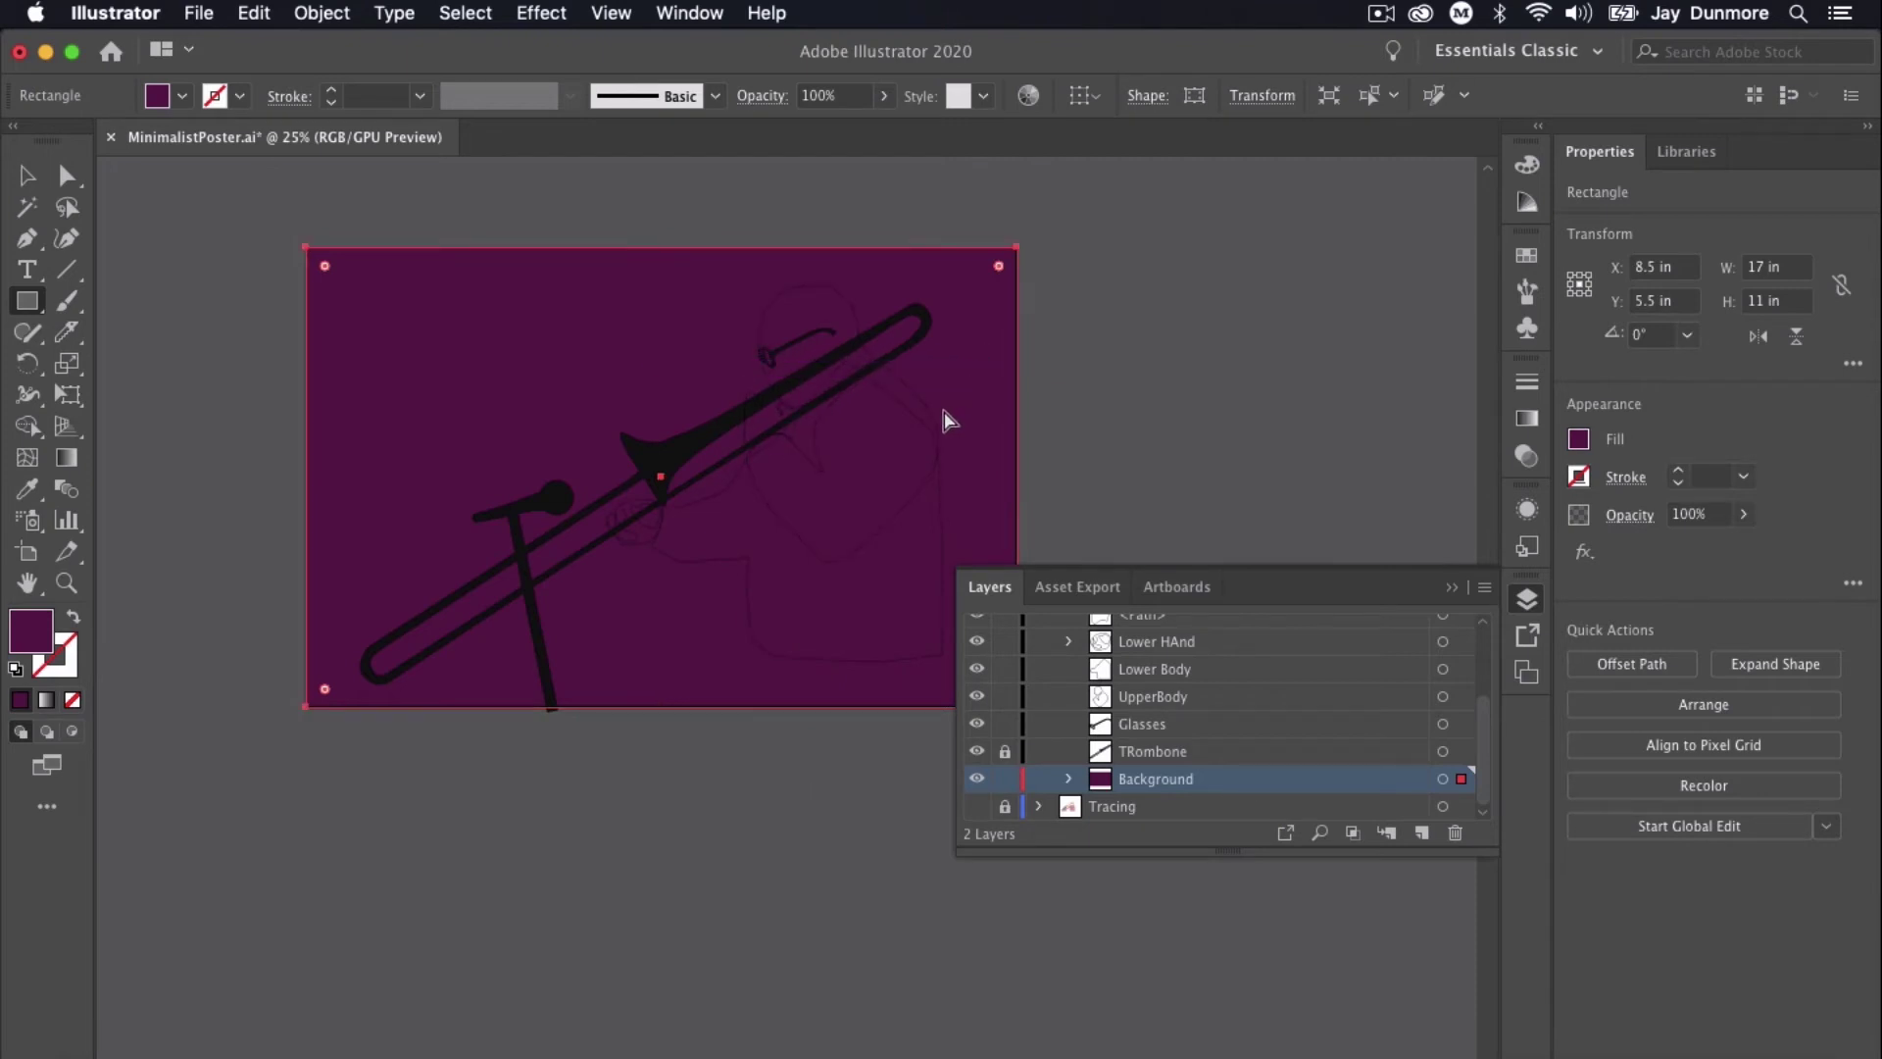
pyautogui.press('super+equal')
pyautogui.press('super+equal')
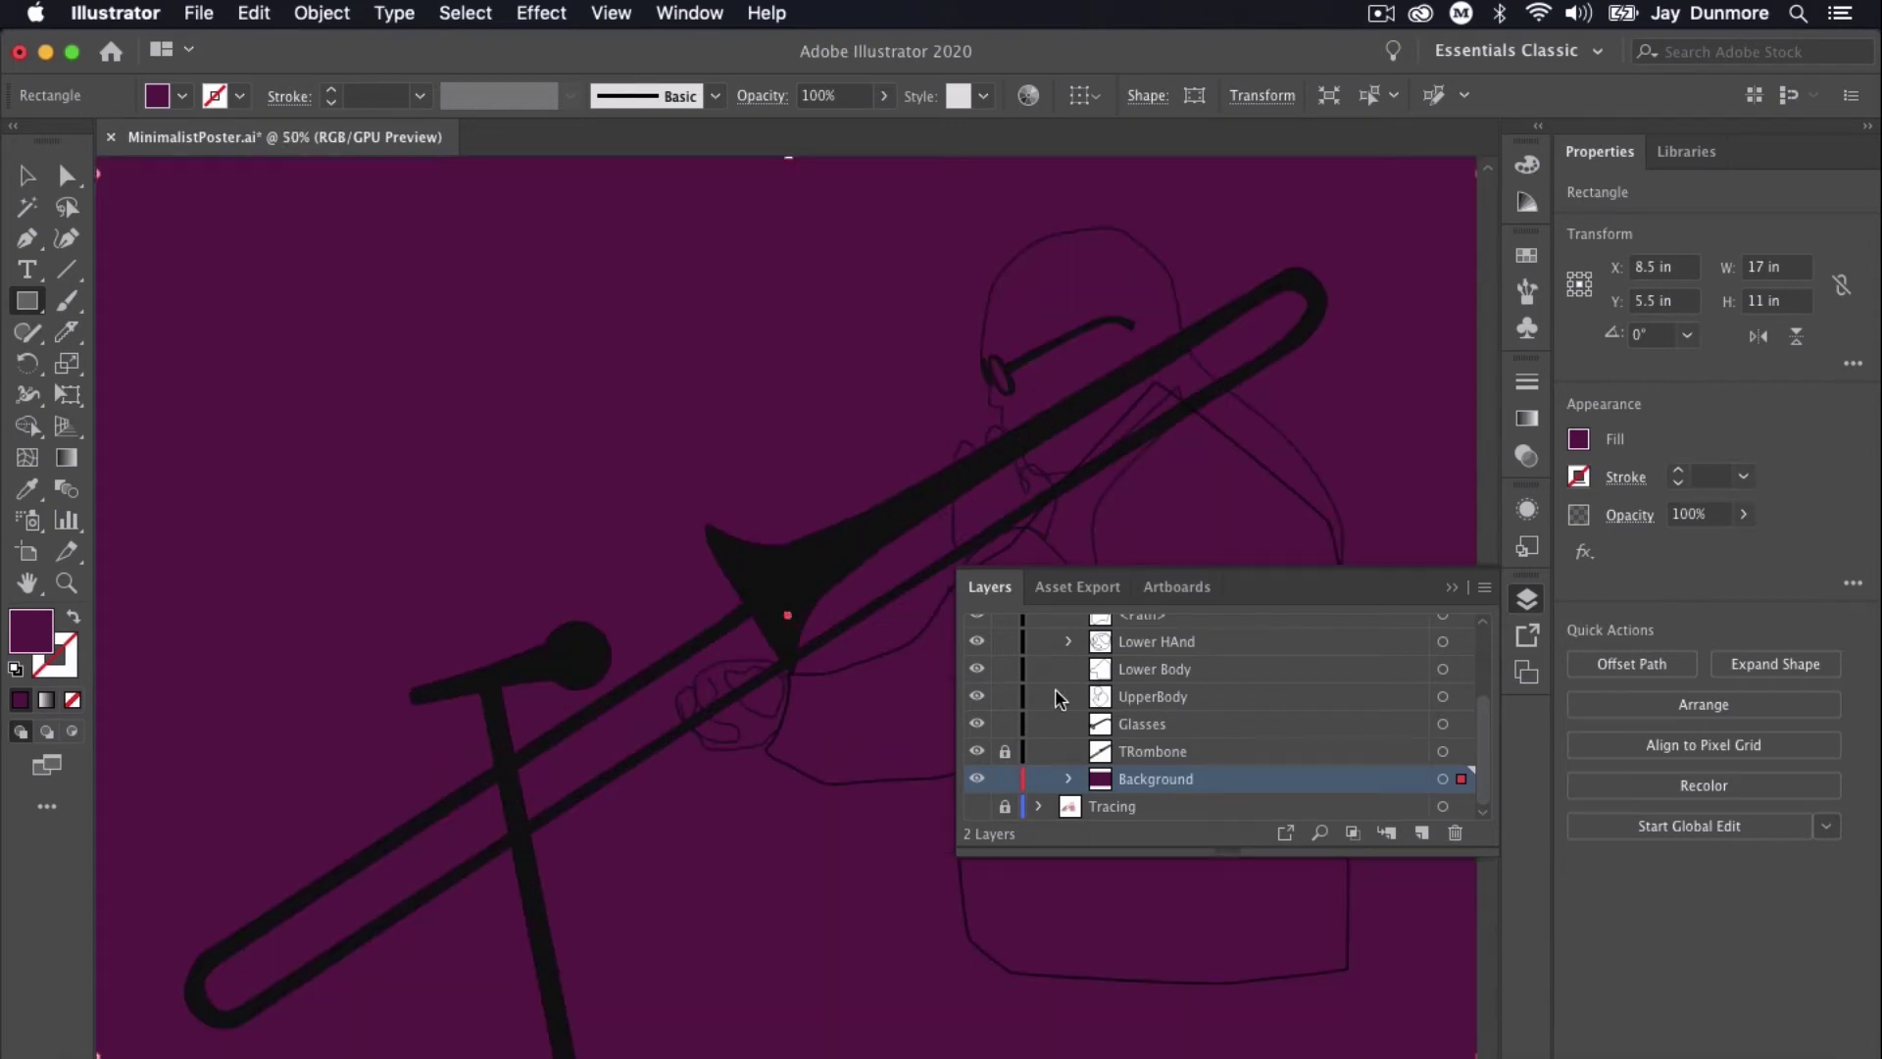
# Give the Lower Body and UpperBody paths a black fill with no stroke.
pyautogui.click(1443, 670)
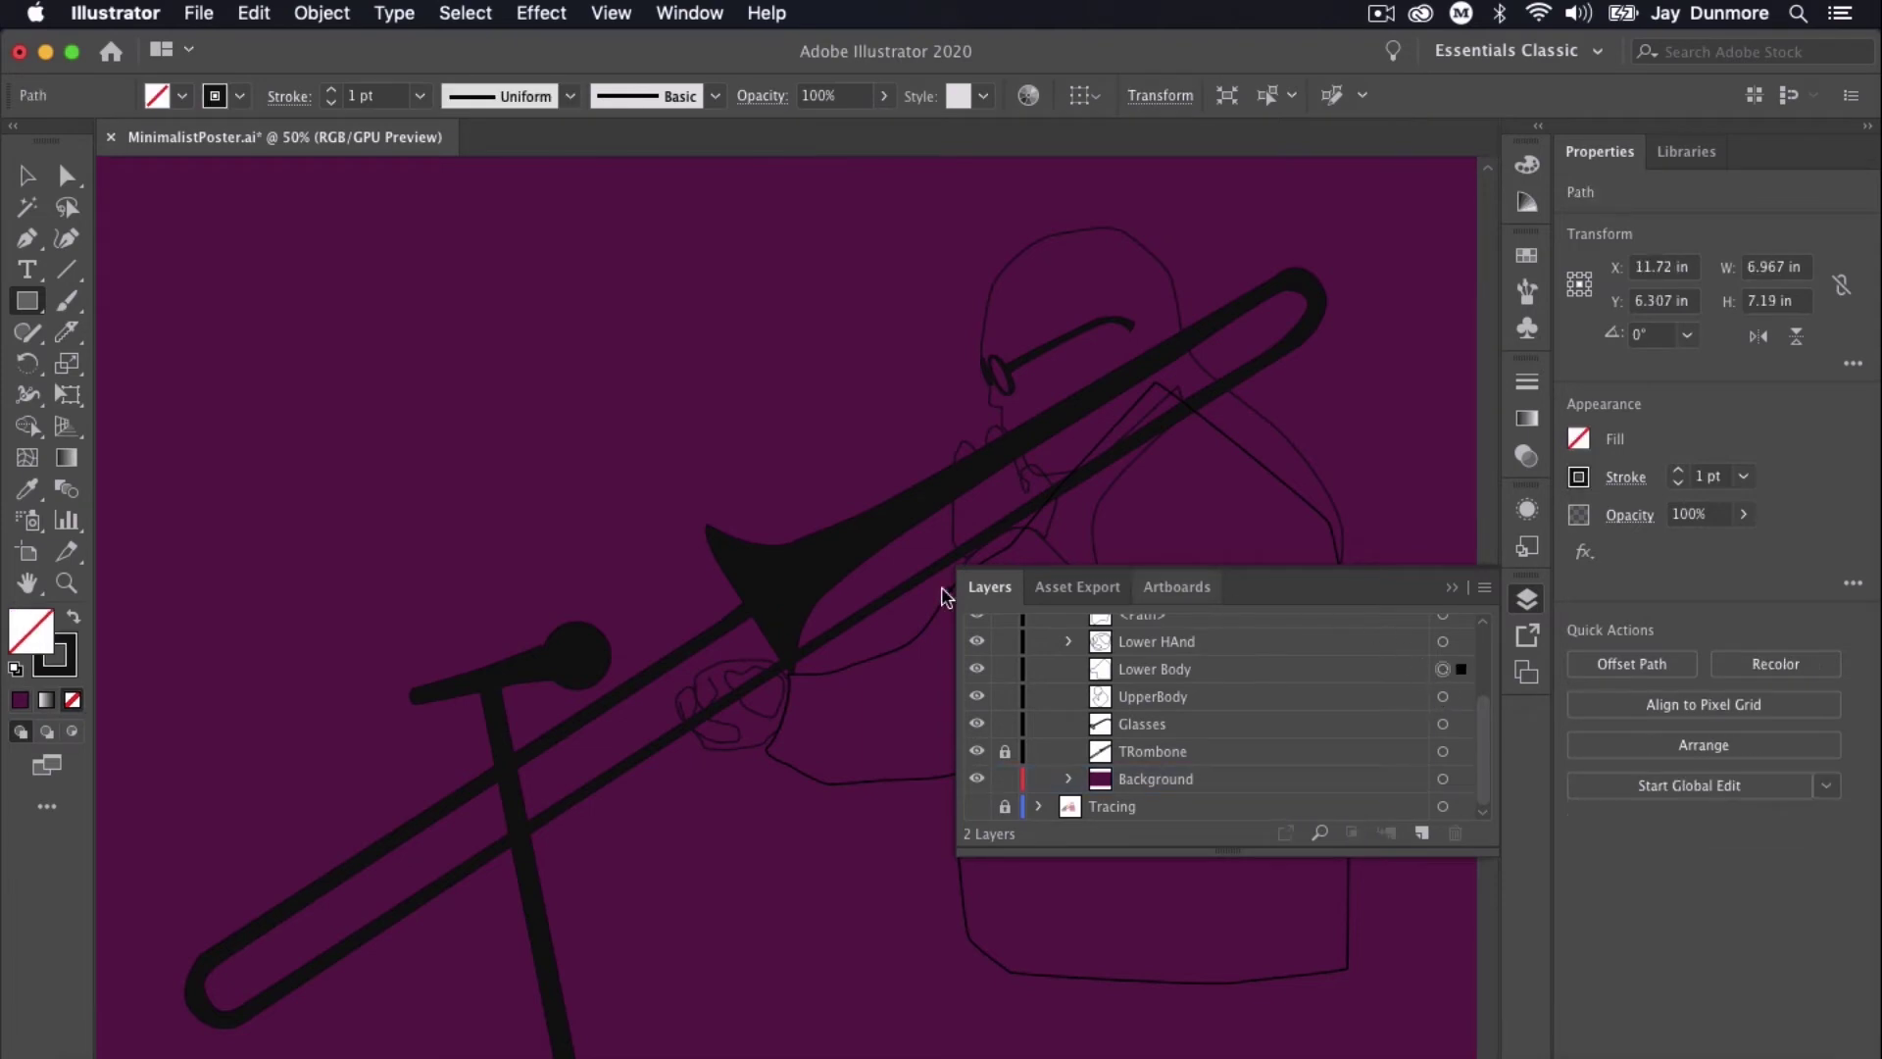
pyautogui.click(76, 620)
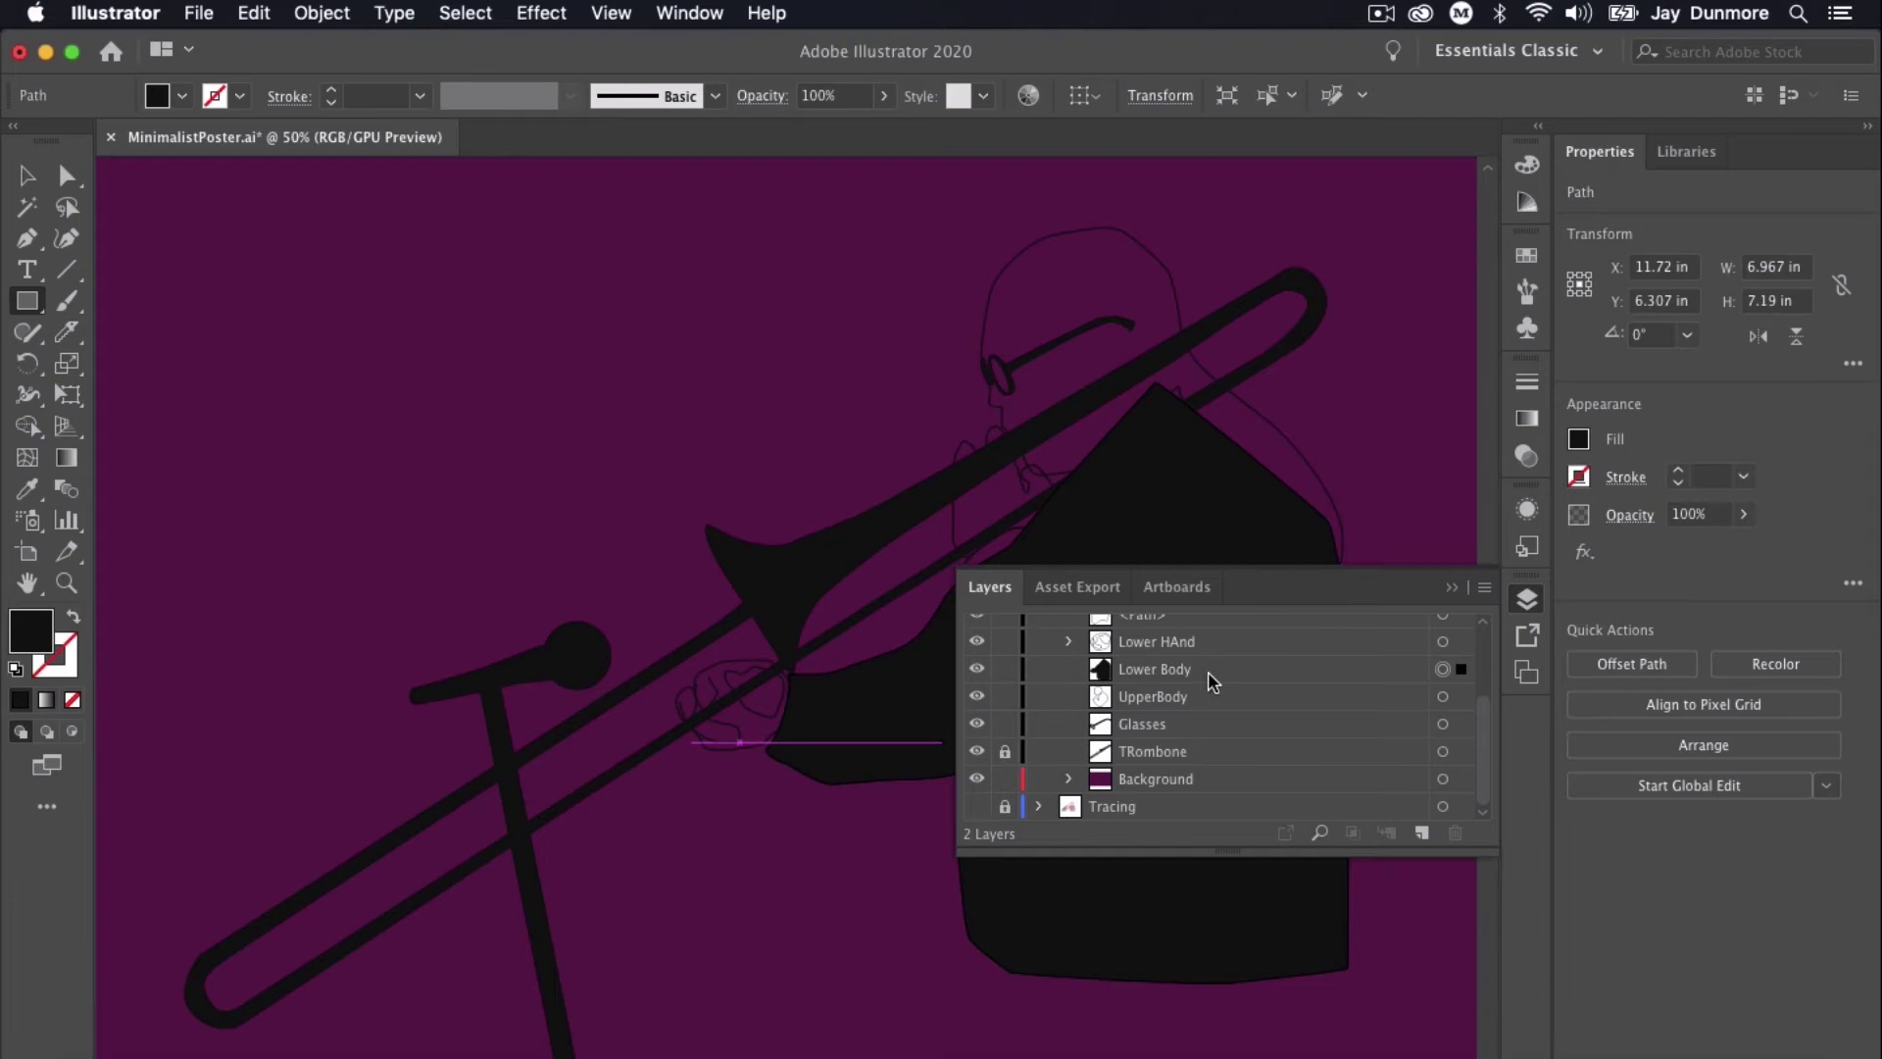
pyautogui.click(1176, 698)
pyautogui.click(1443, 697)
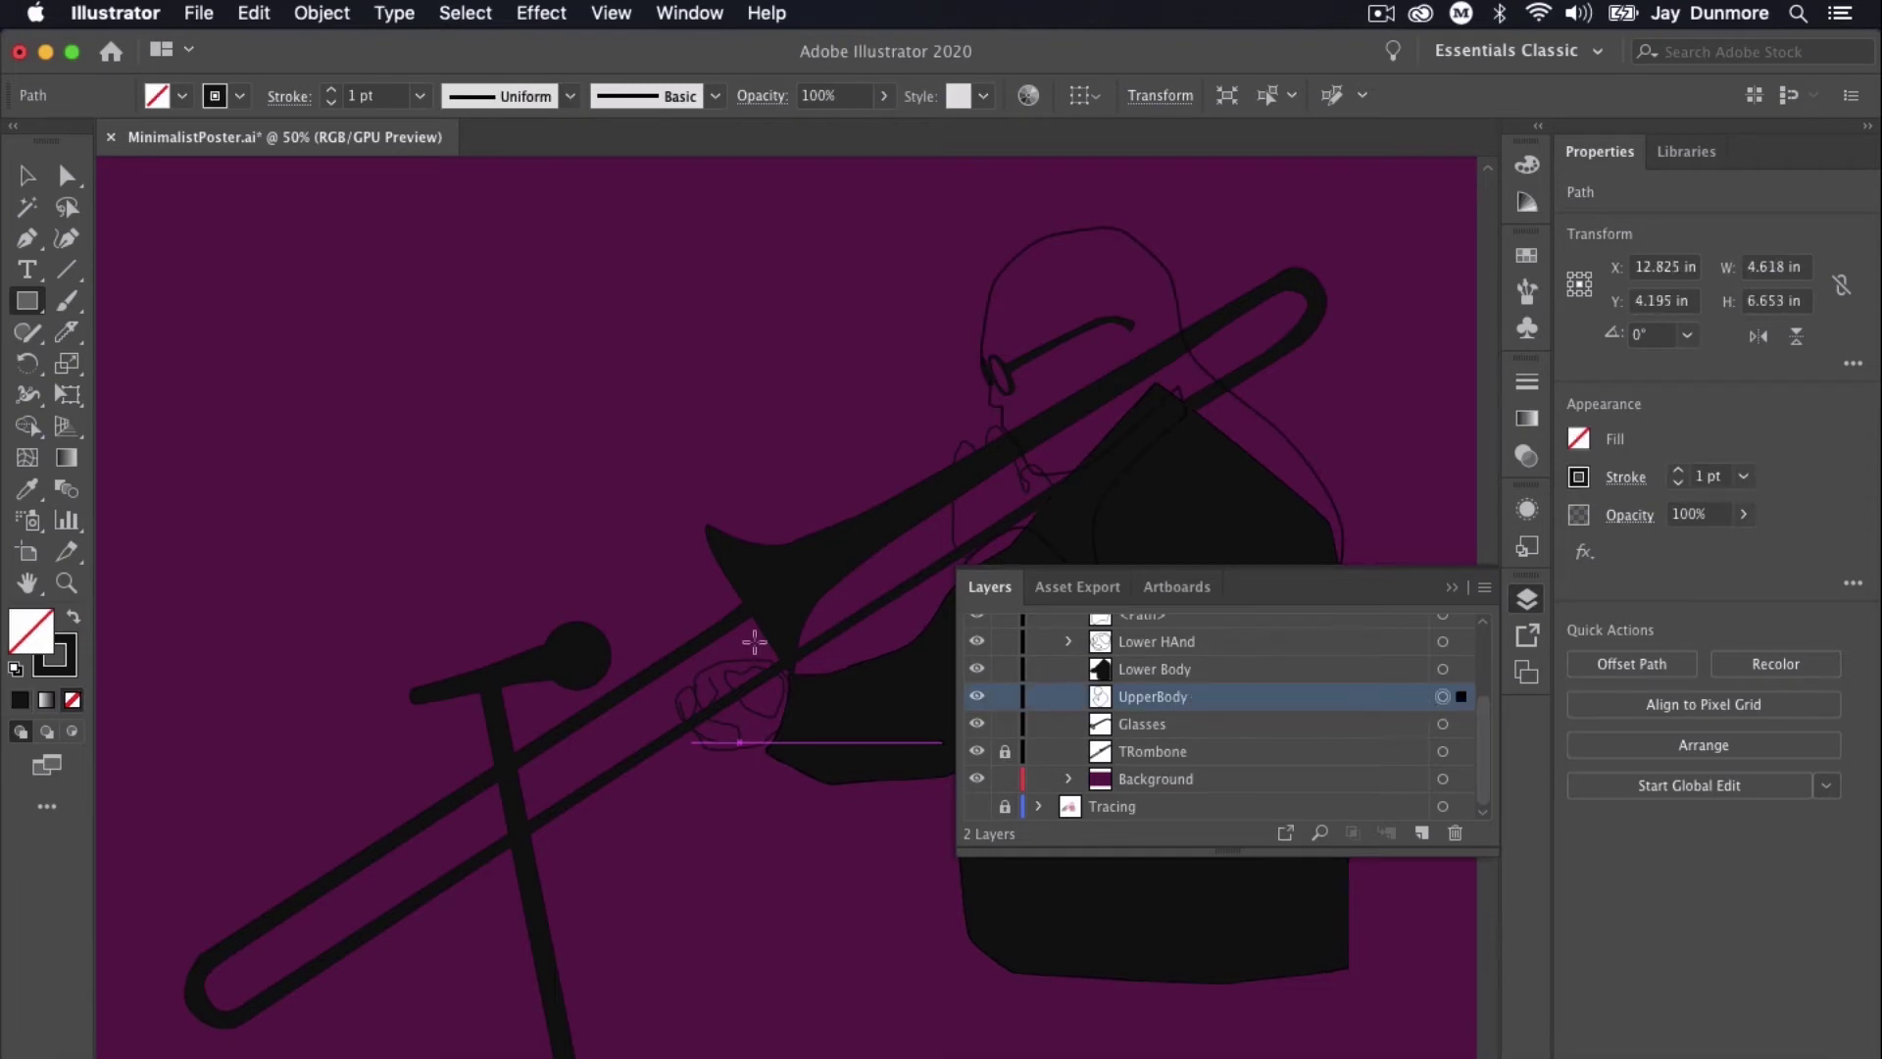
pyautogui.click(75, 621)
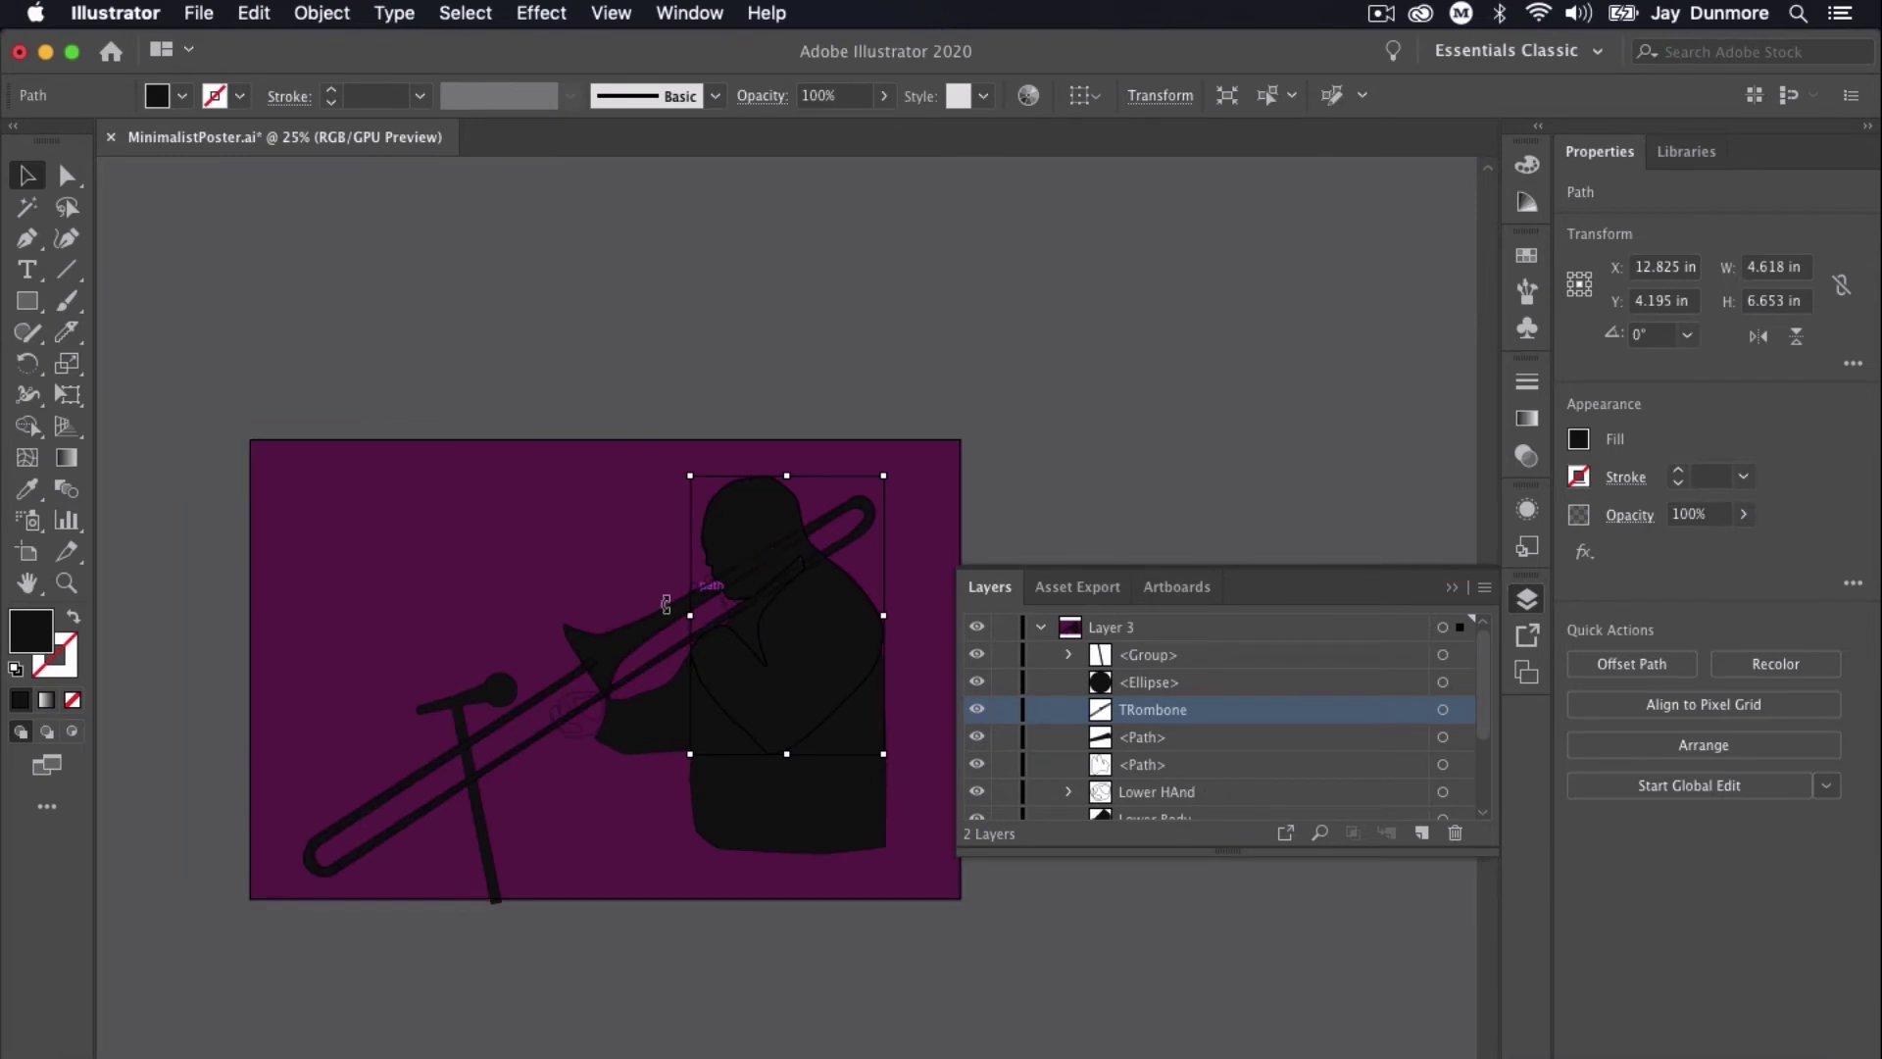
# Fill the selected trombone with medium grey 7C7C7C via the Color Picker.
pyautogui.click(620, 671)
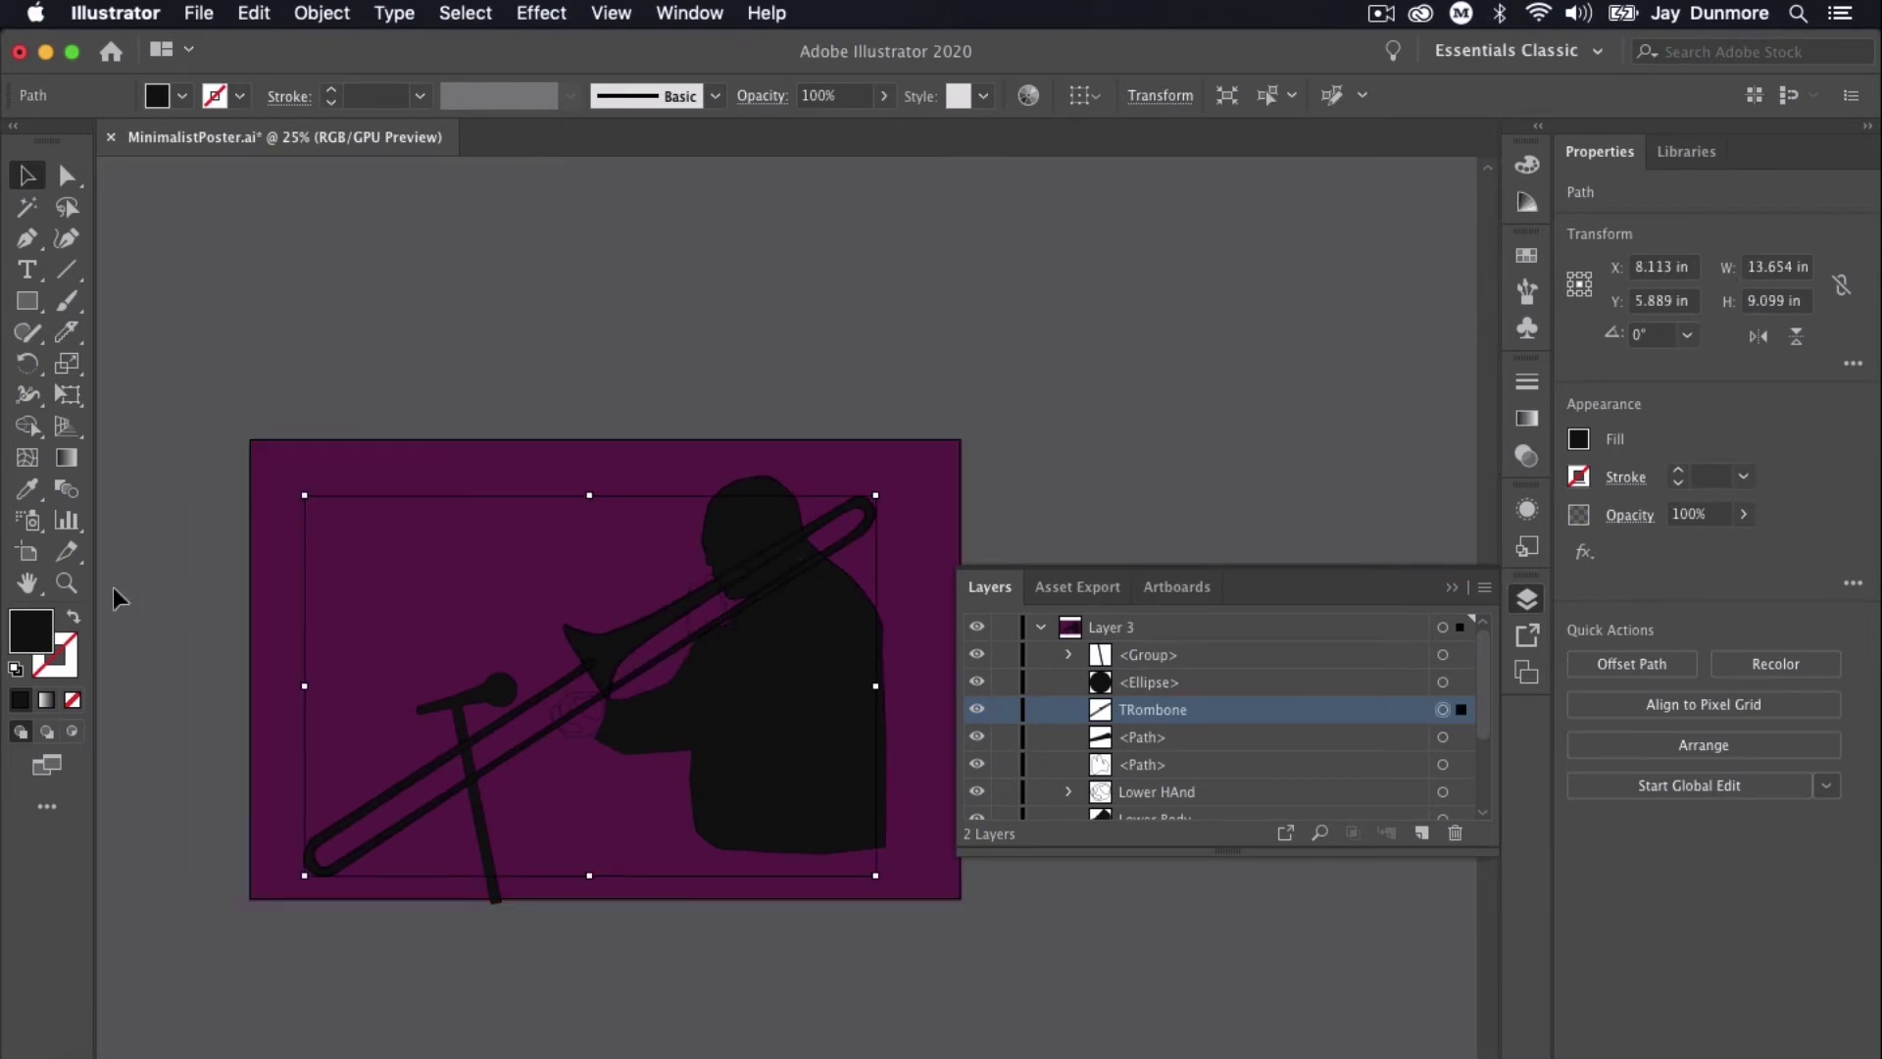
pyautogui.doubleClick(41, 623)
pyautogui.moveTo(193, 797)
pyautogui.mouseDown()
pyautogui.moveTo(177, 774)
pyautogui.moveTo(172, 799)
pyautogui.mouseUp()
pyautogui.click(794, 647)
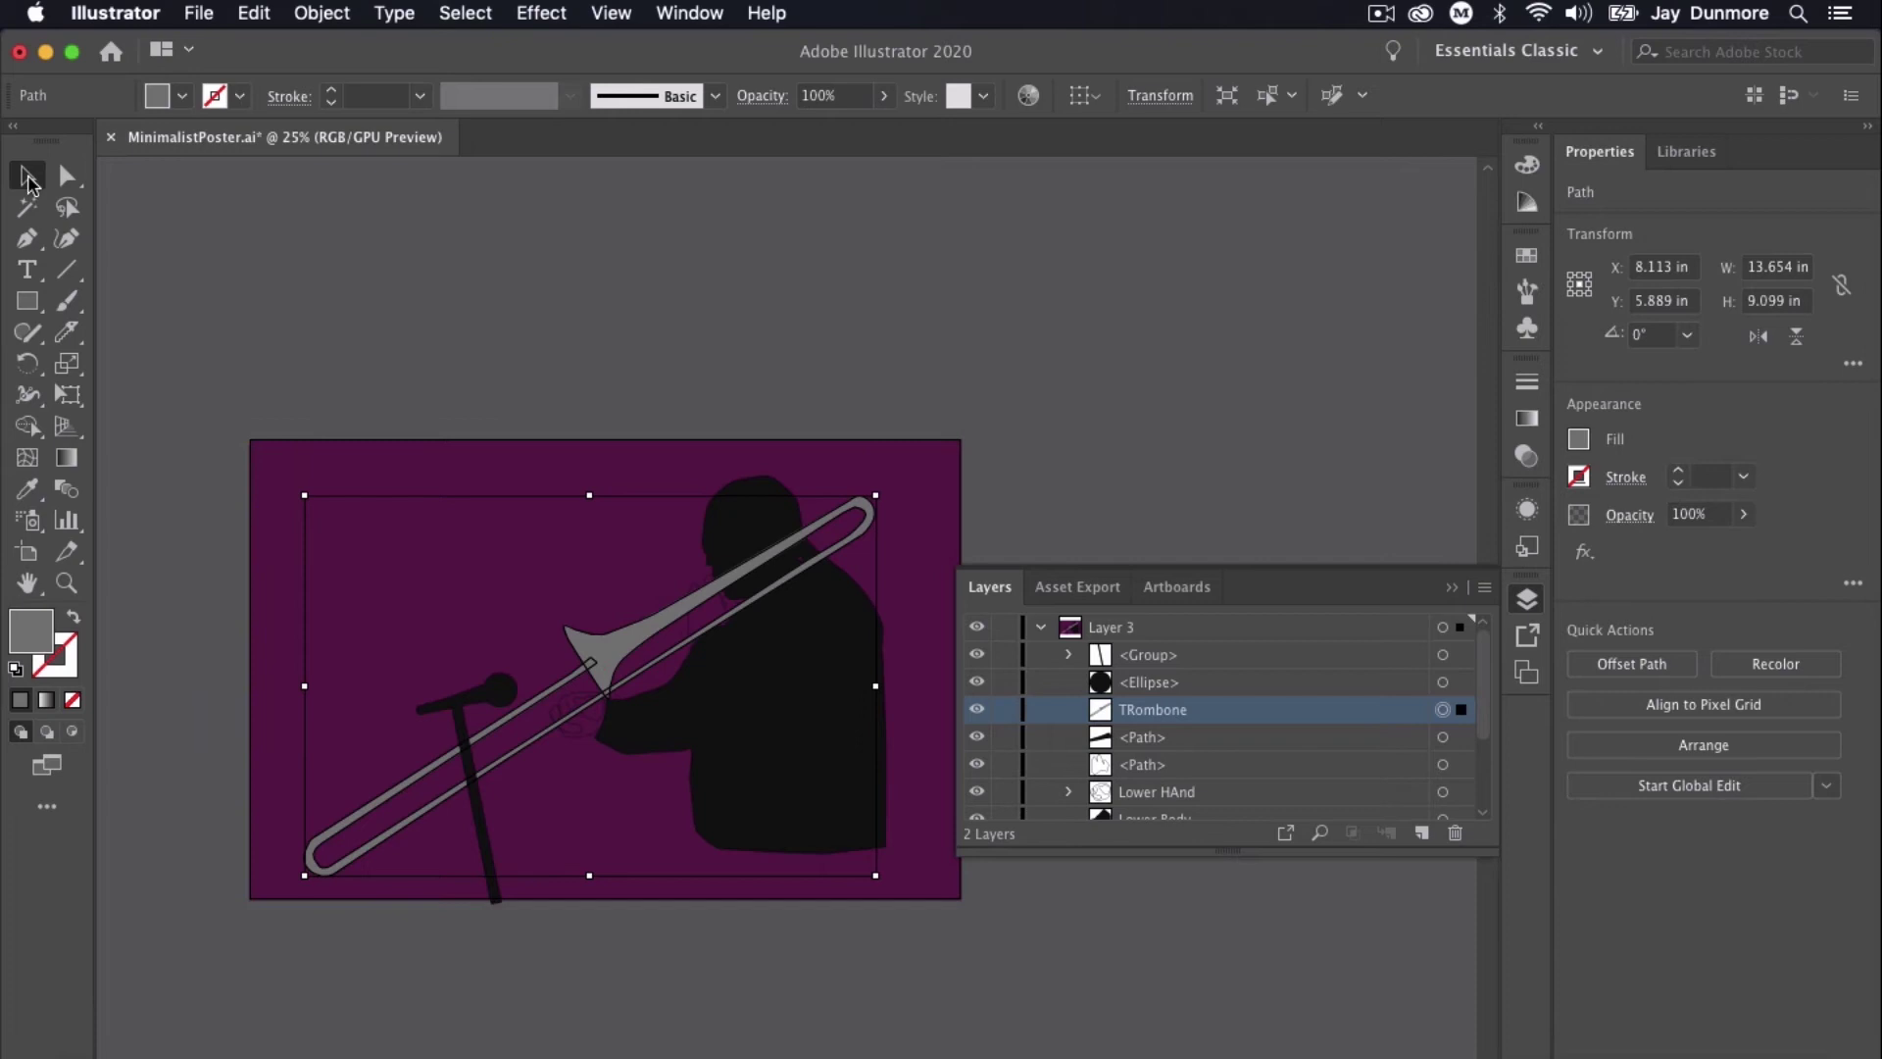
# Open the Color Guide panel and base it on the purple background colour.
pyautogui.click(689, 13)
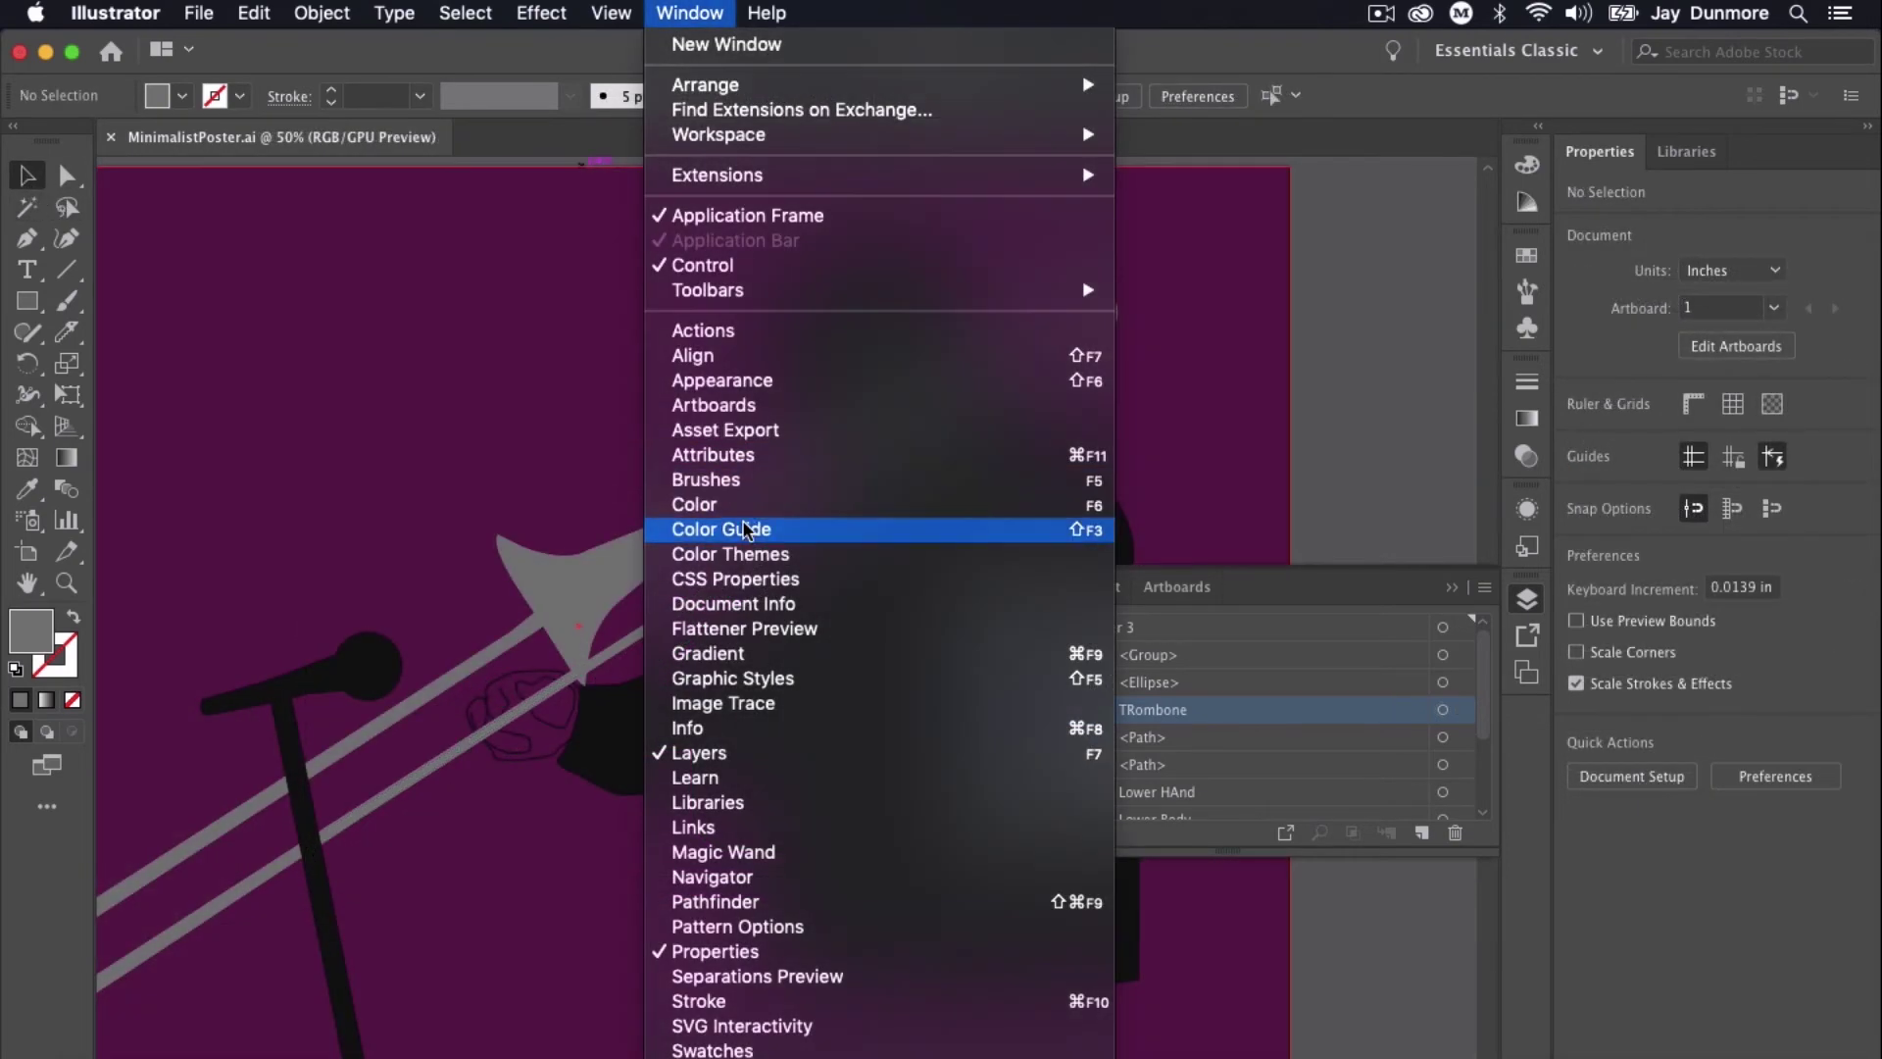
pyautogui.click(747, 531)
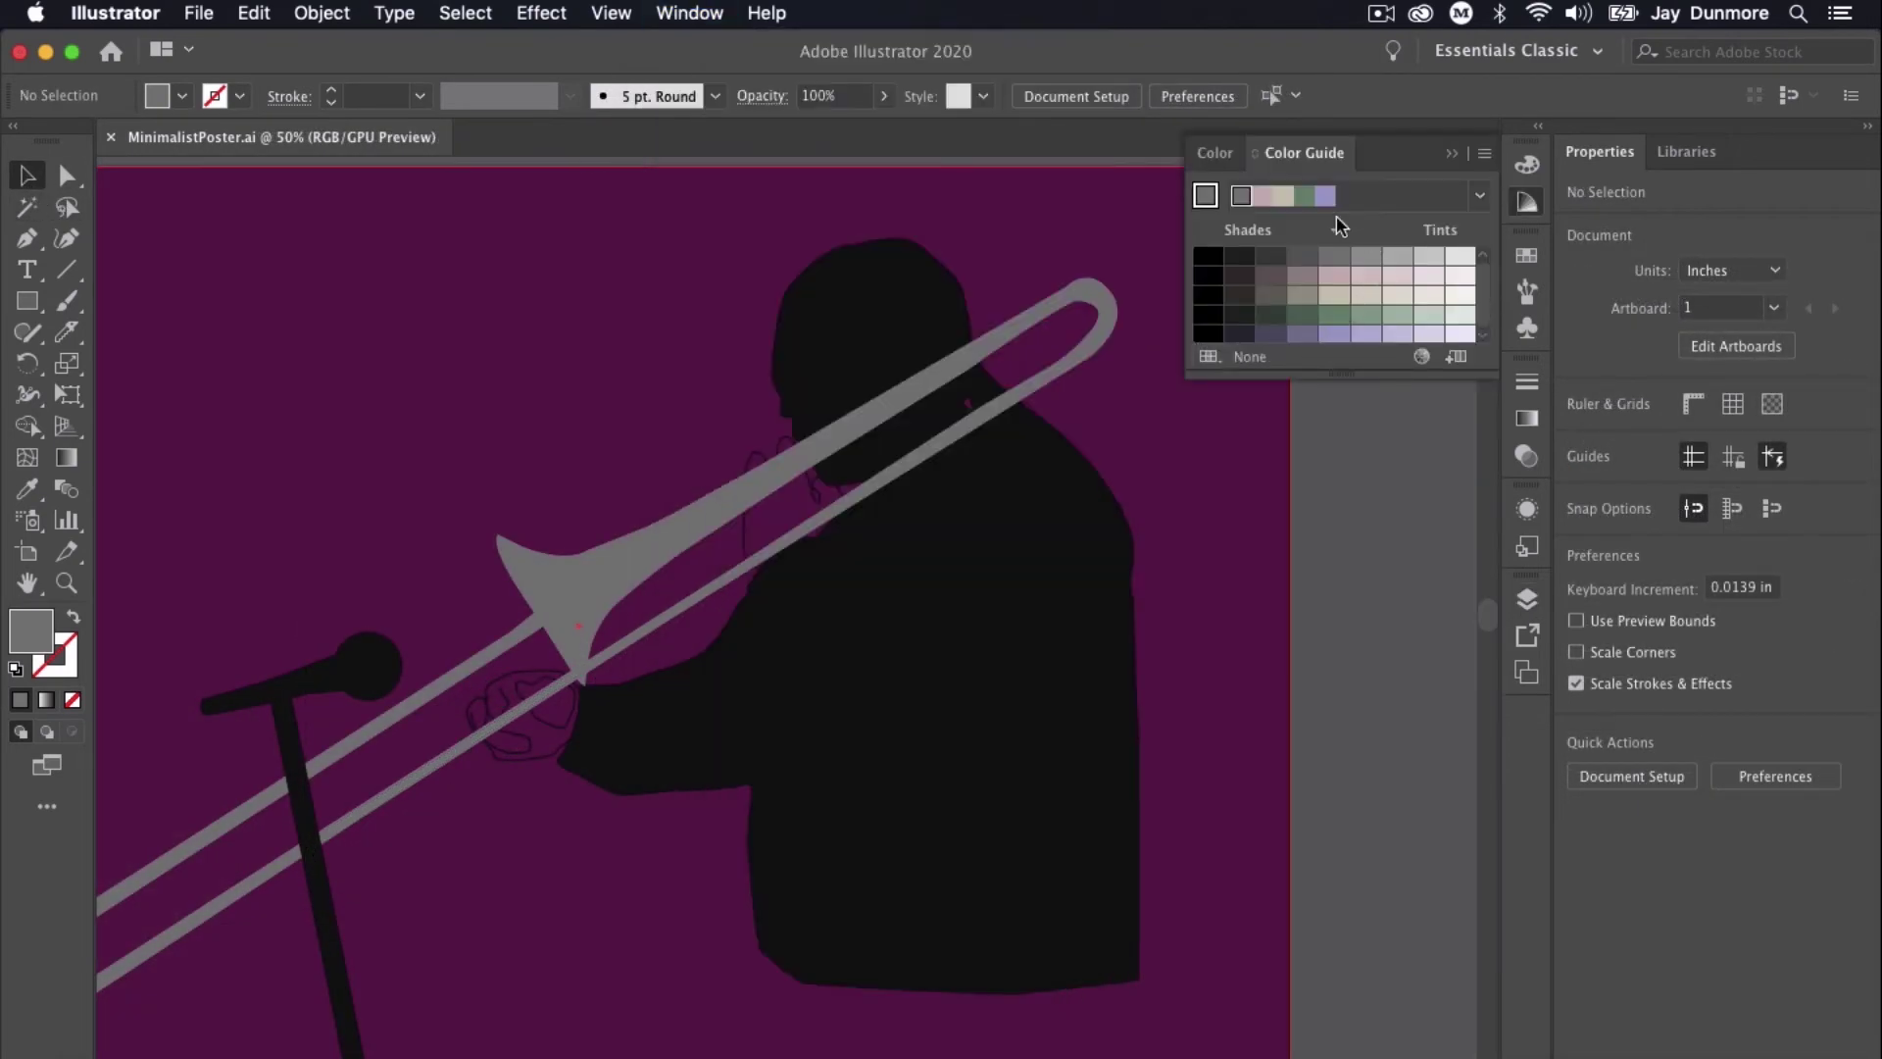
pyautogui.click(1102, 219)
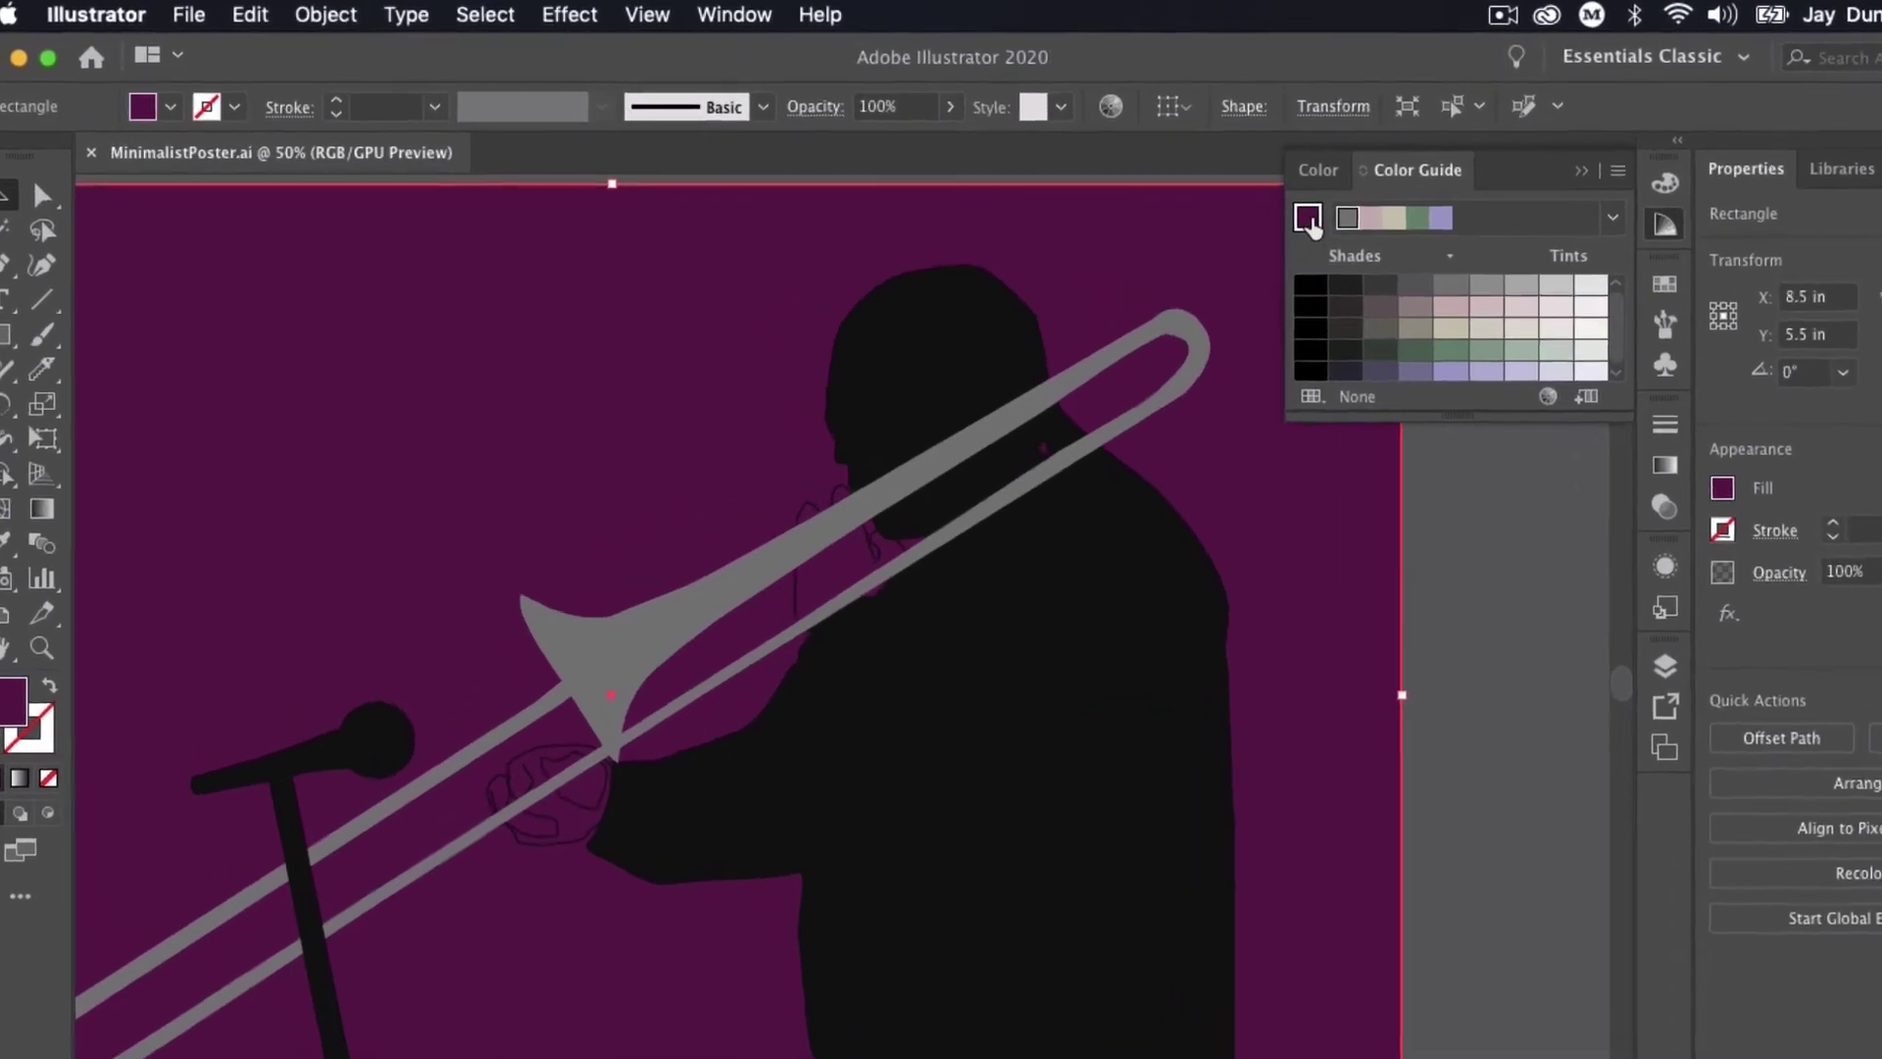
pyautogui.click(1206, 195)
# Set the Color Guide harmony rule to Shades for purple-derived shades and tints.
pyautogui.click(1793, 251)
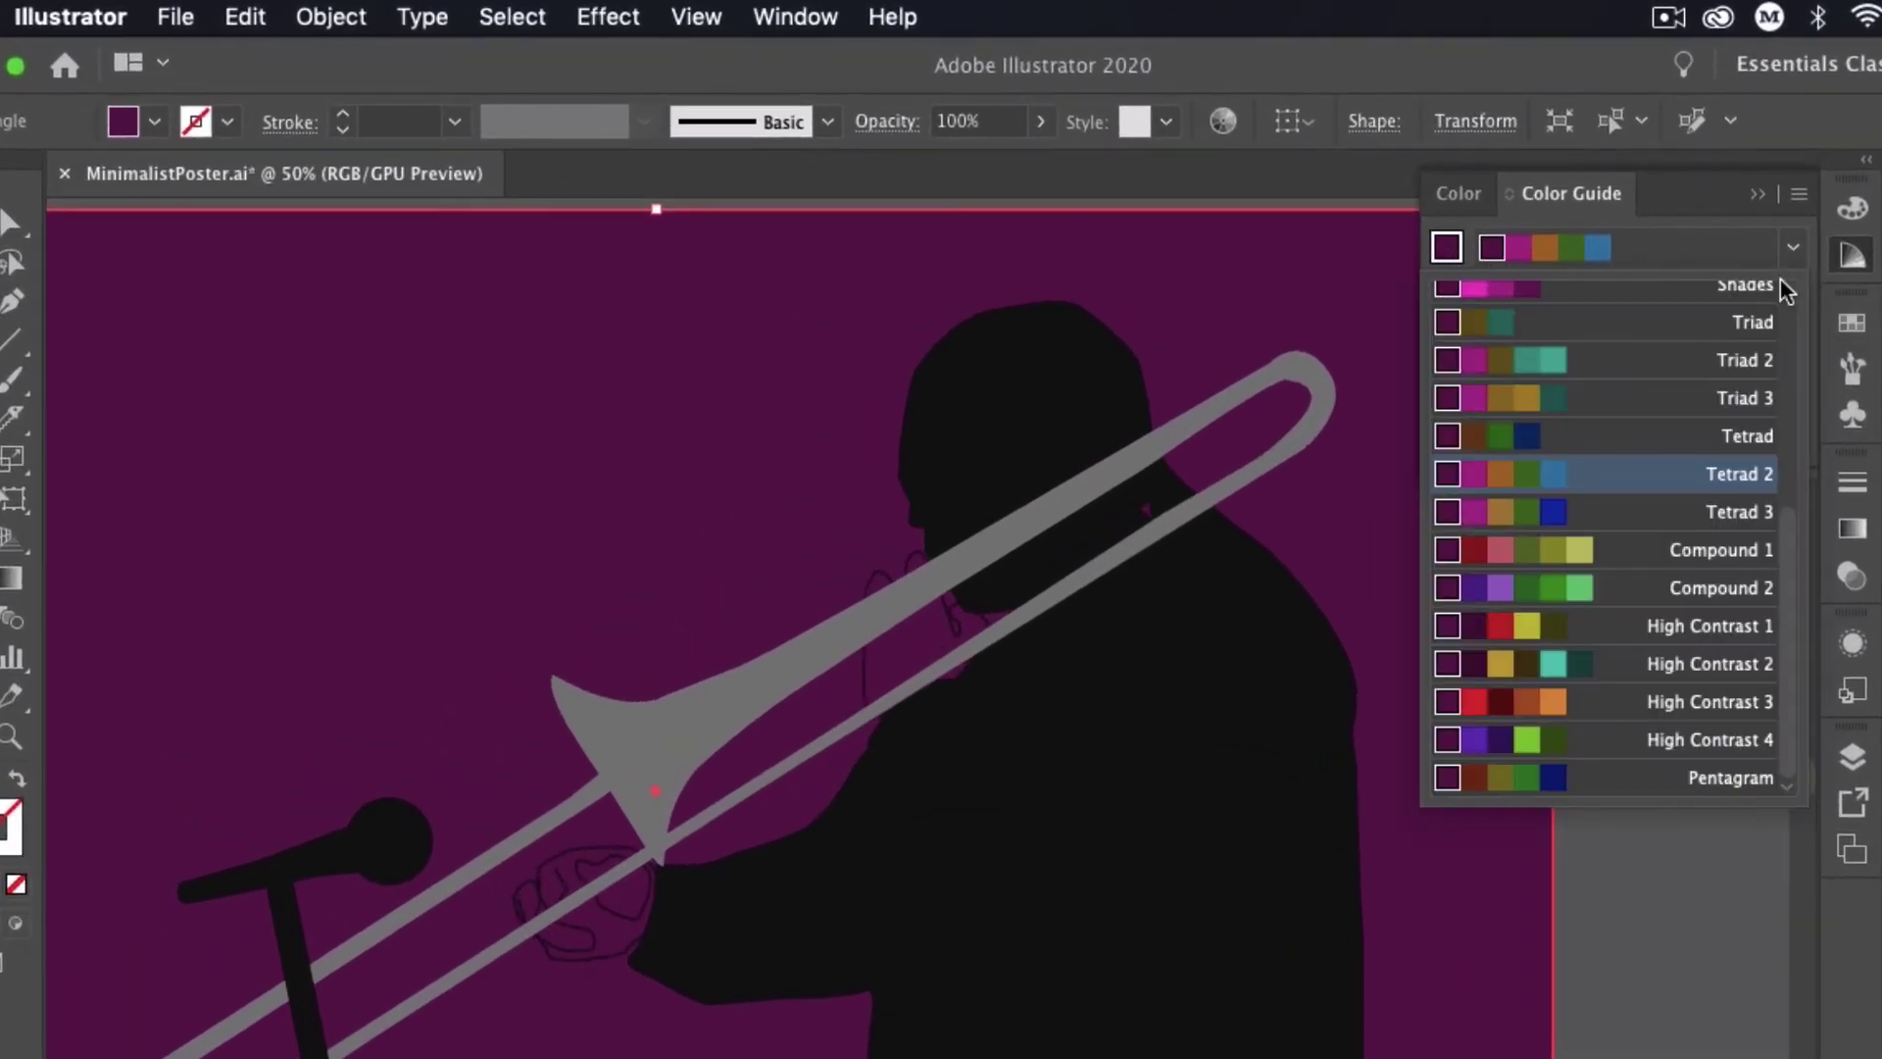
pyautogui.scroll(5, 1791, 446)
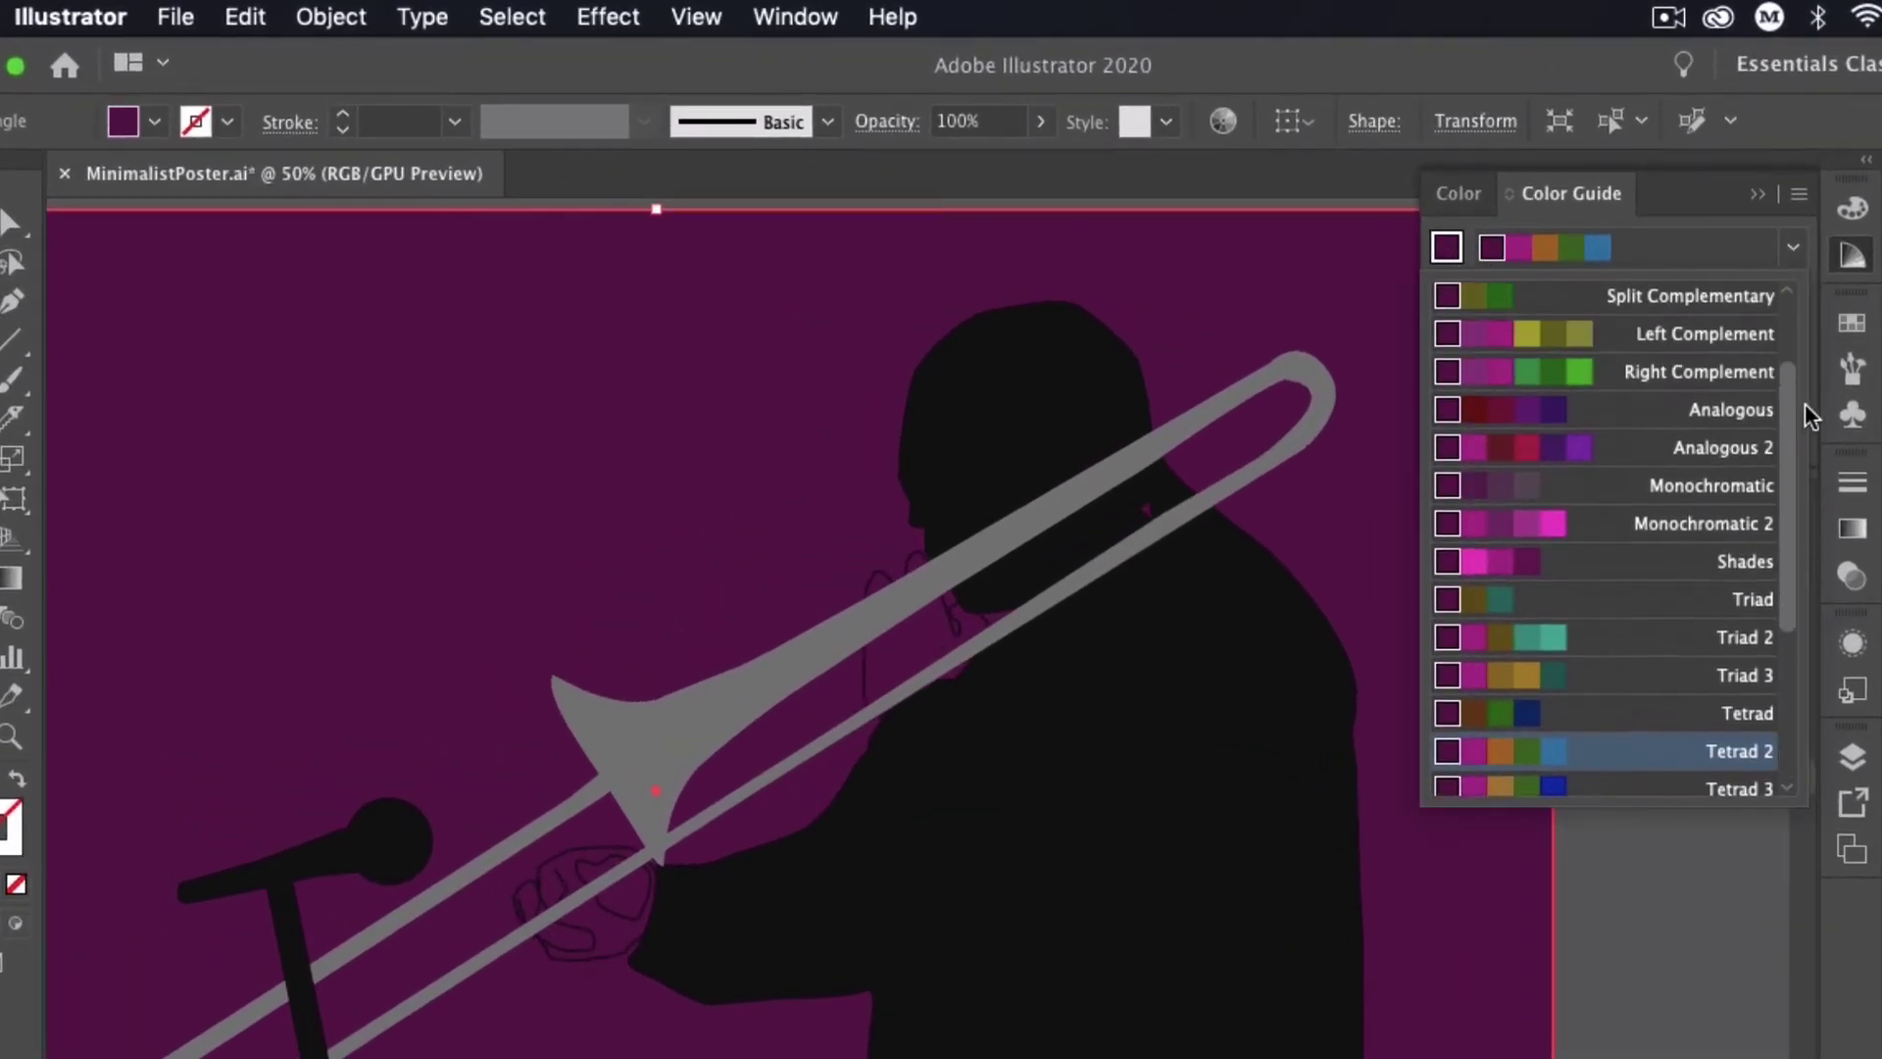
pyautogui.click(1714, 490)
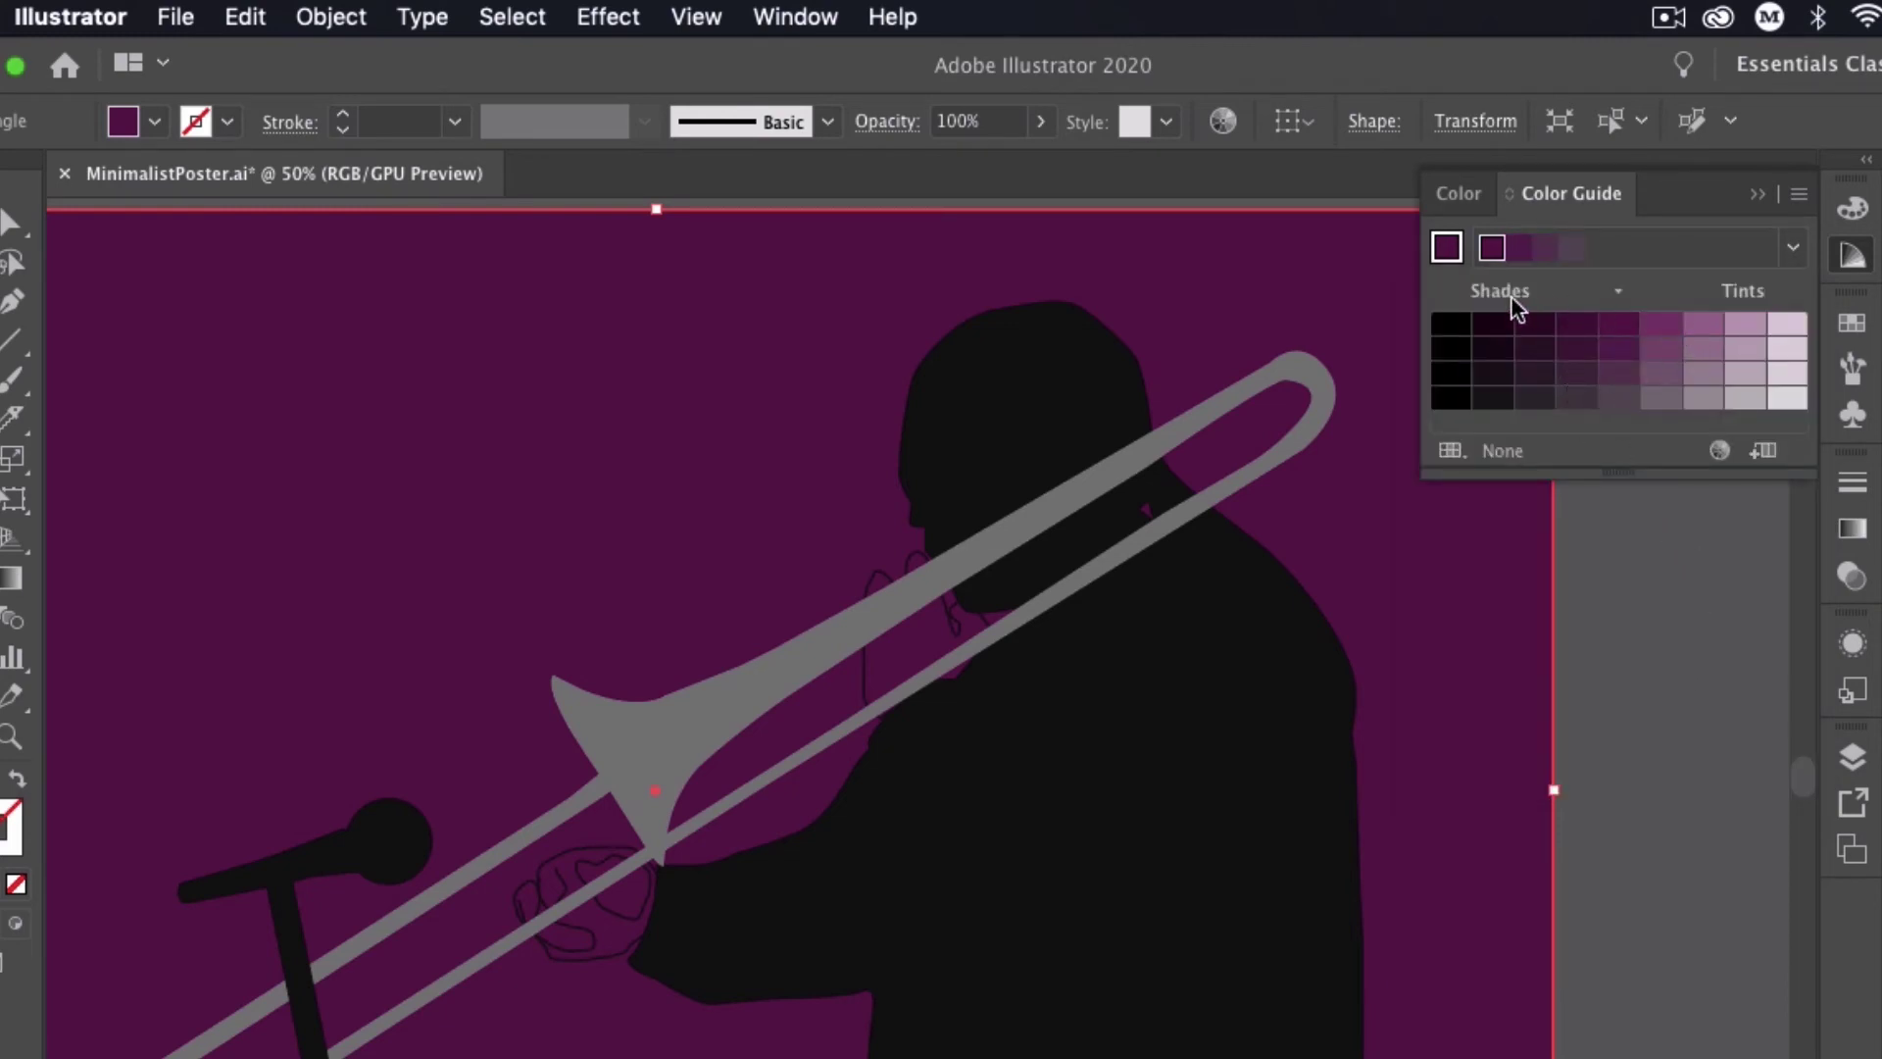
pyautogui.click(1793, 248)
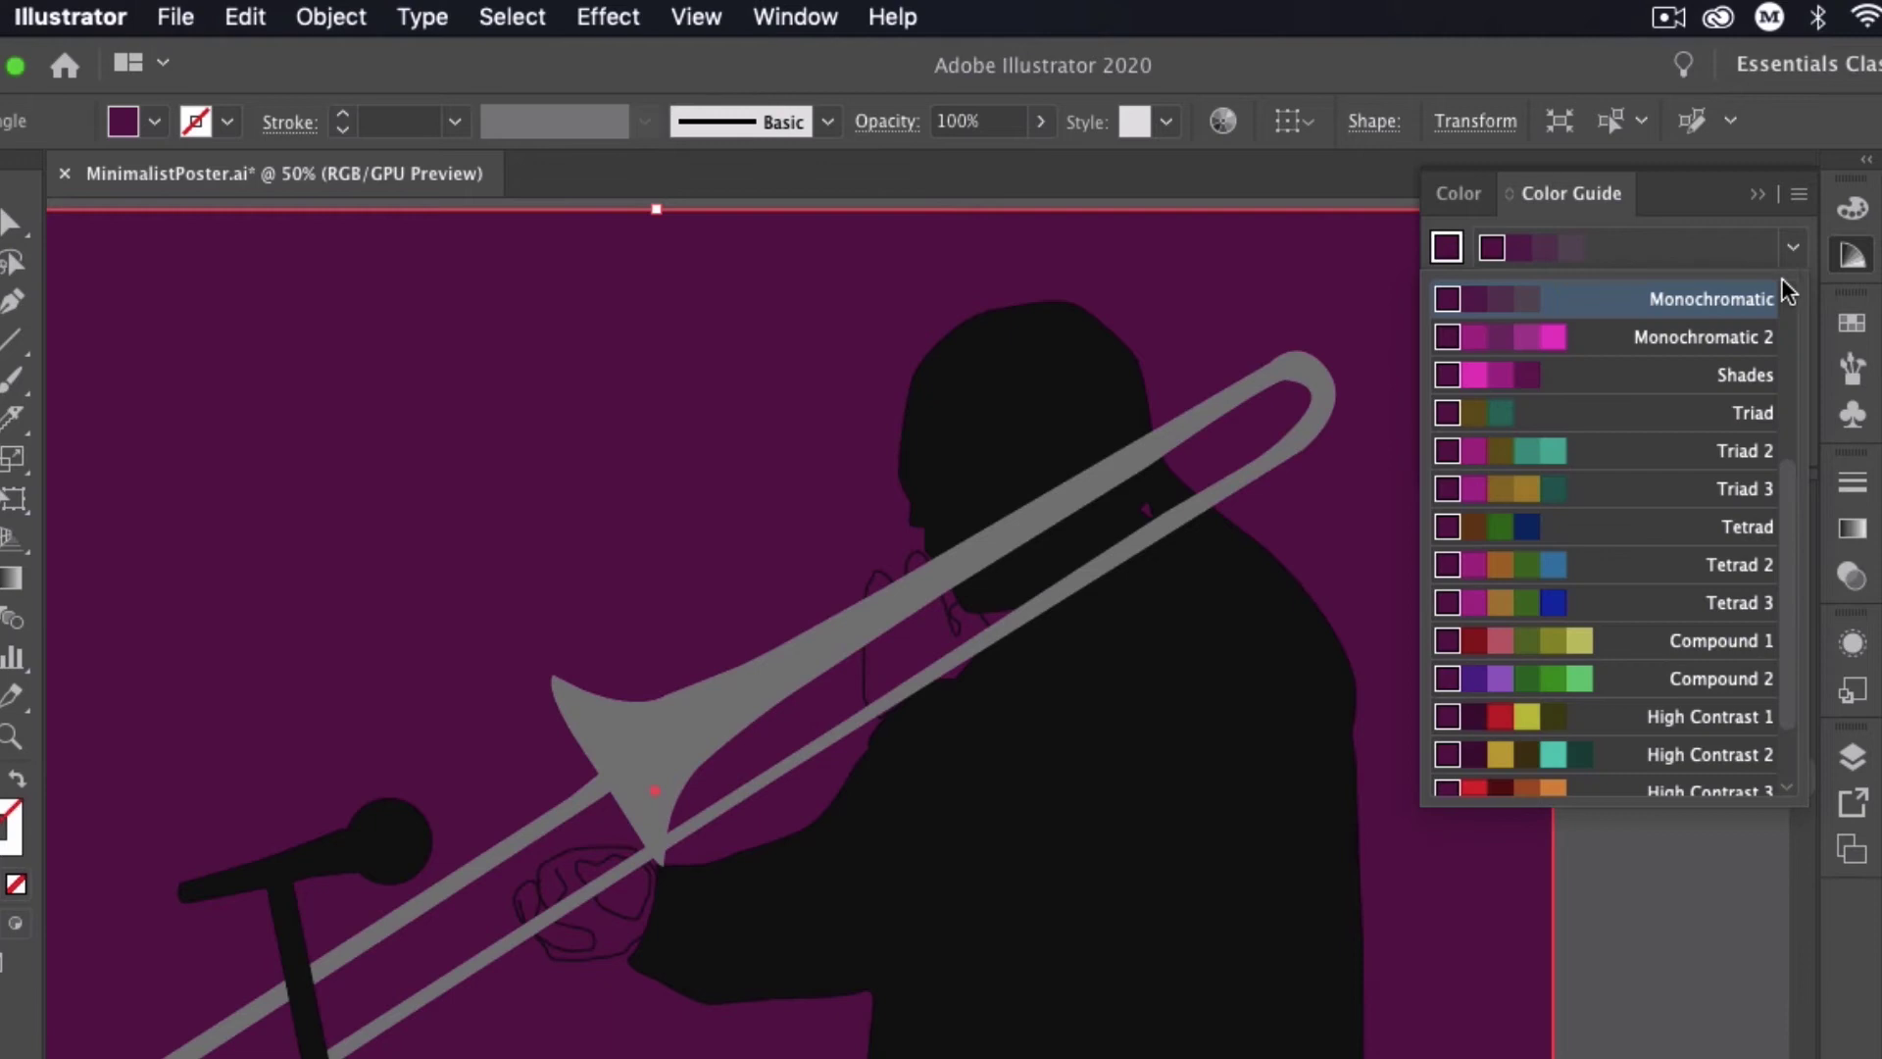
pyautogui.click(1715, 374)
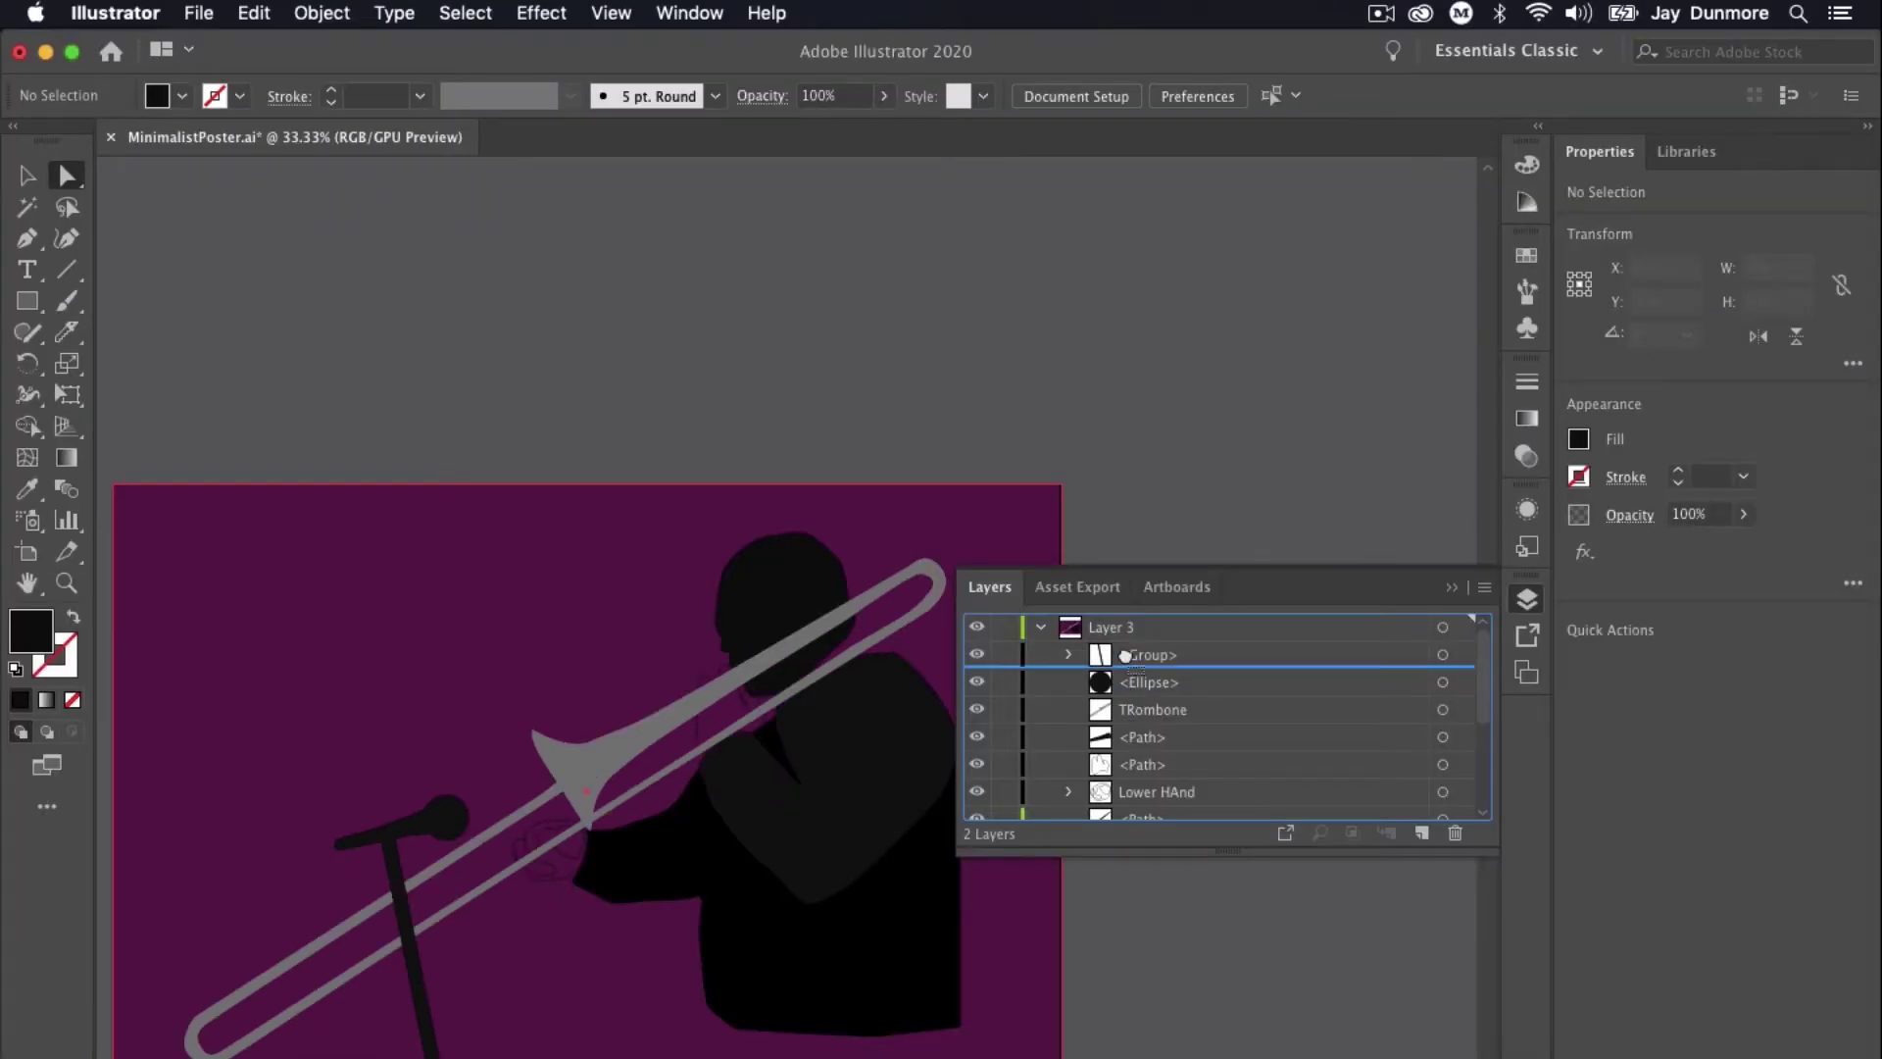
# Move Glasses to the top of Layer 3 and eyedrop the trombone's grey into it.
pyautogui.moveTo(1125, 655); pyautogui.dragTo(1129, 647)
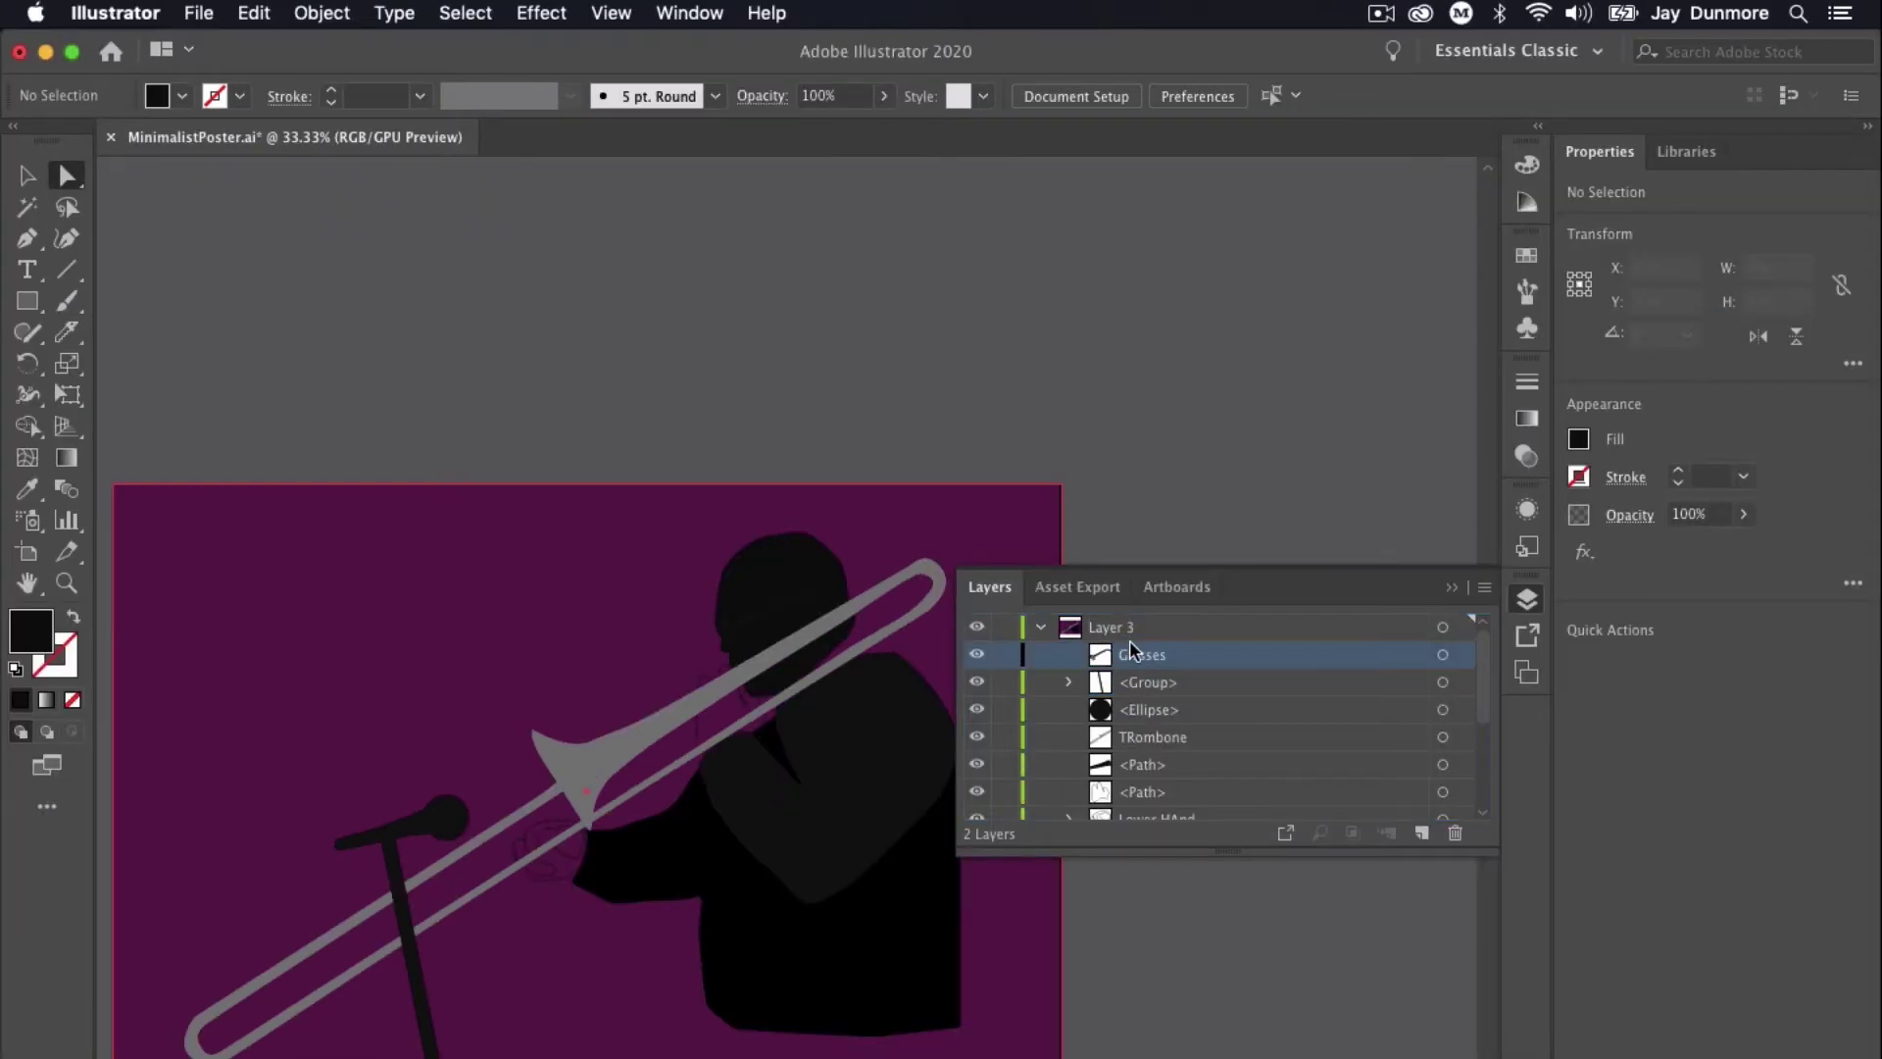
pyautogui.click(760, 609)
pyautogui.click(27, 488)
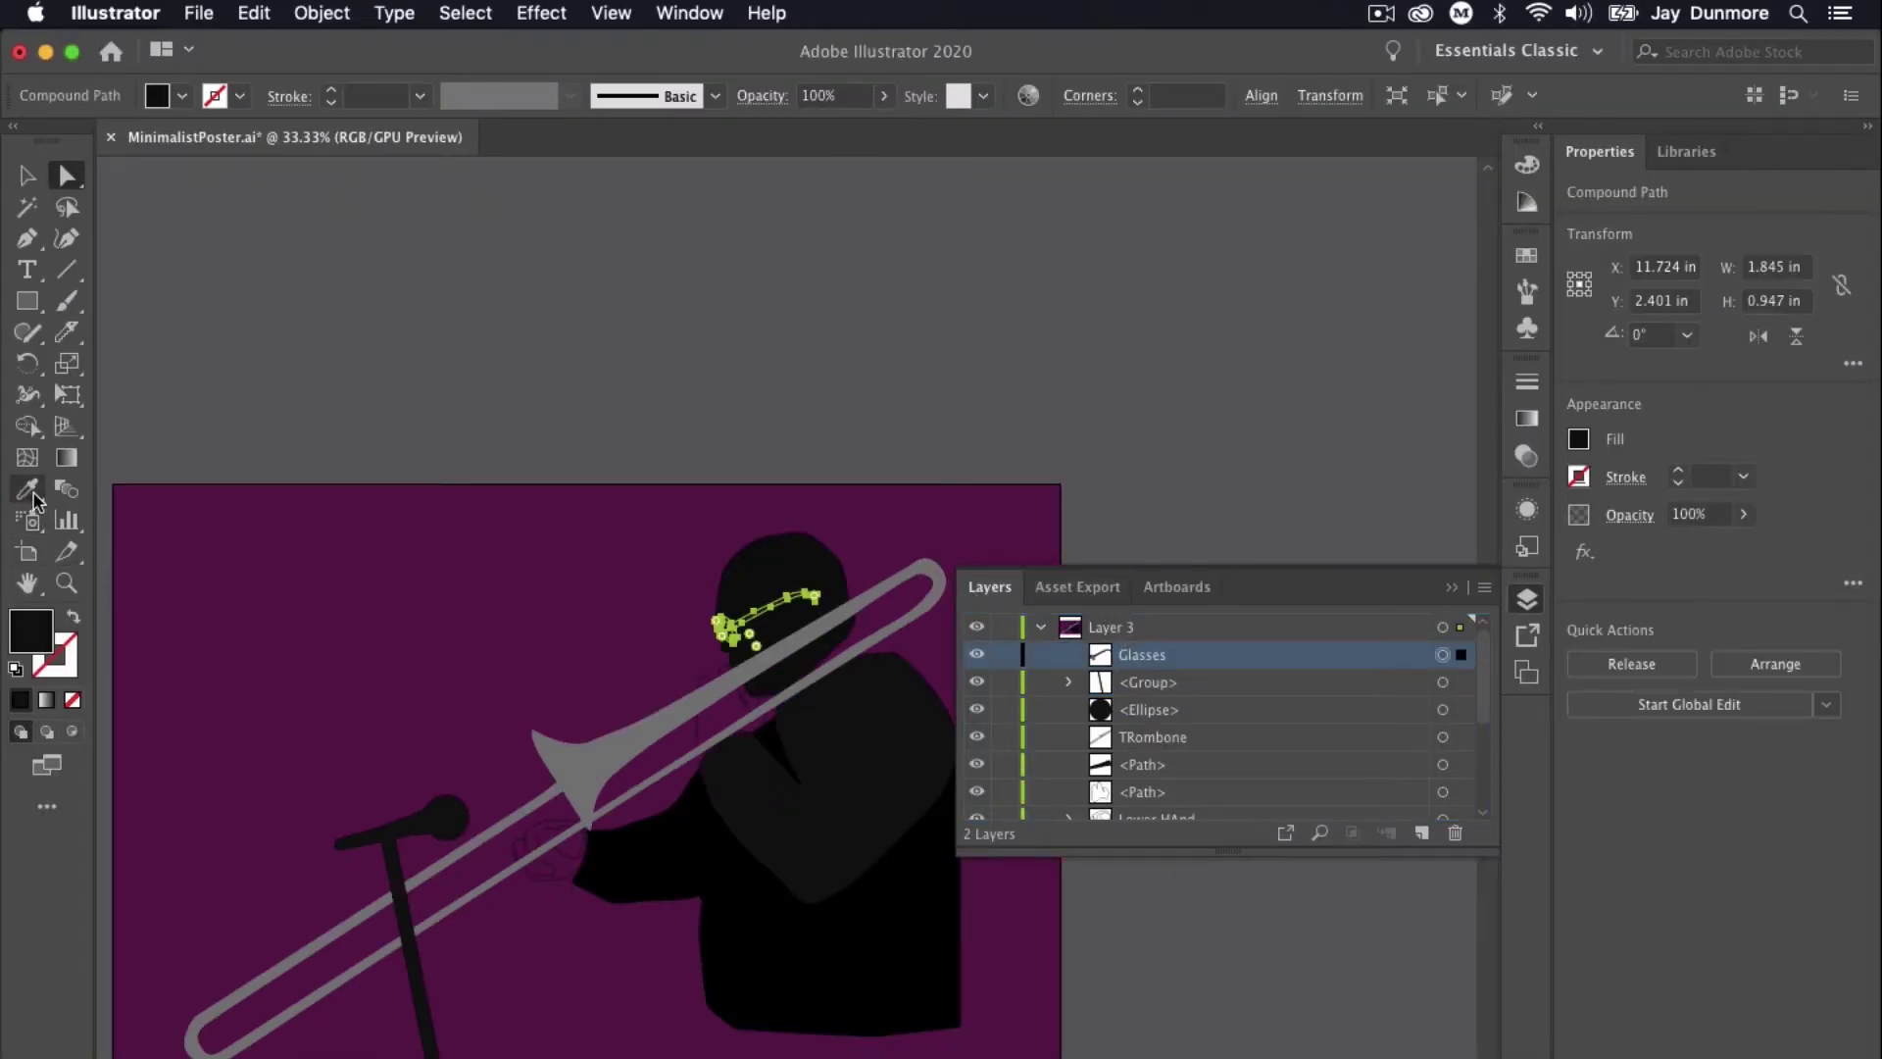
pyautogui.click(612, 753)
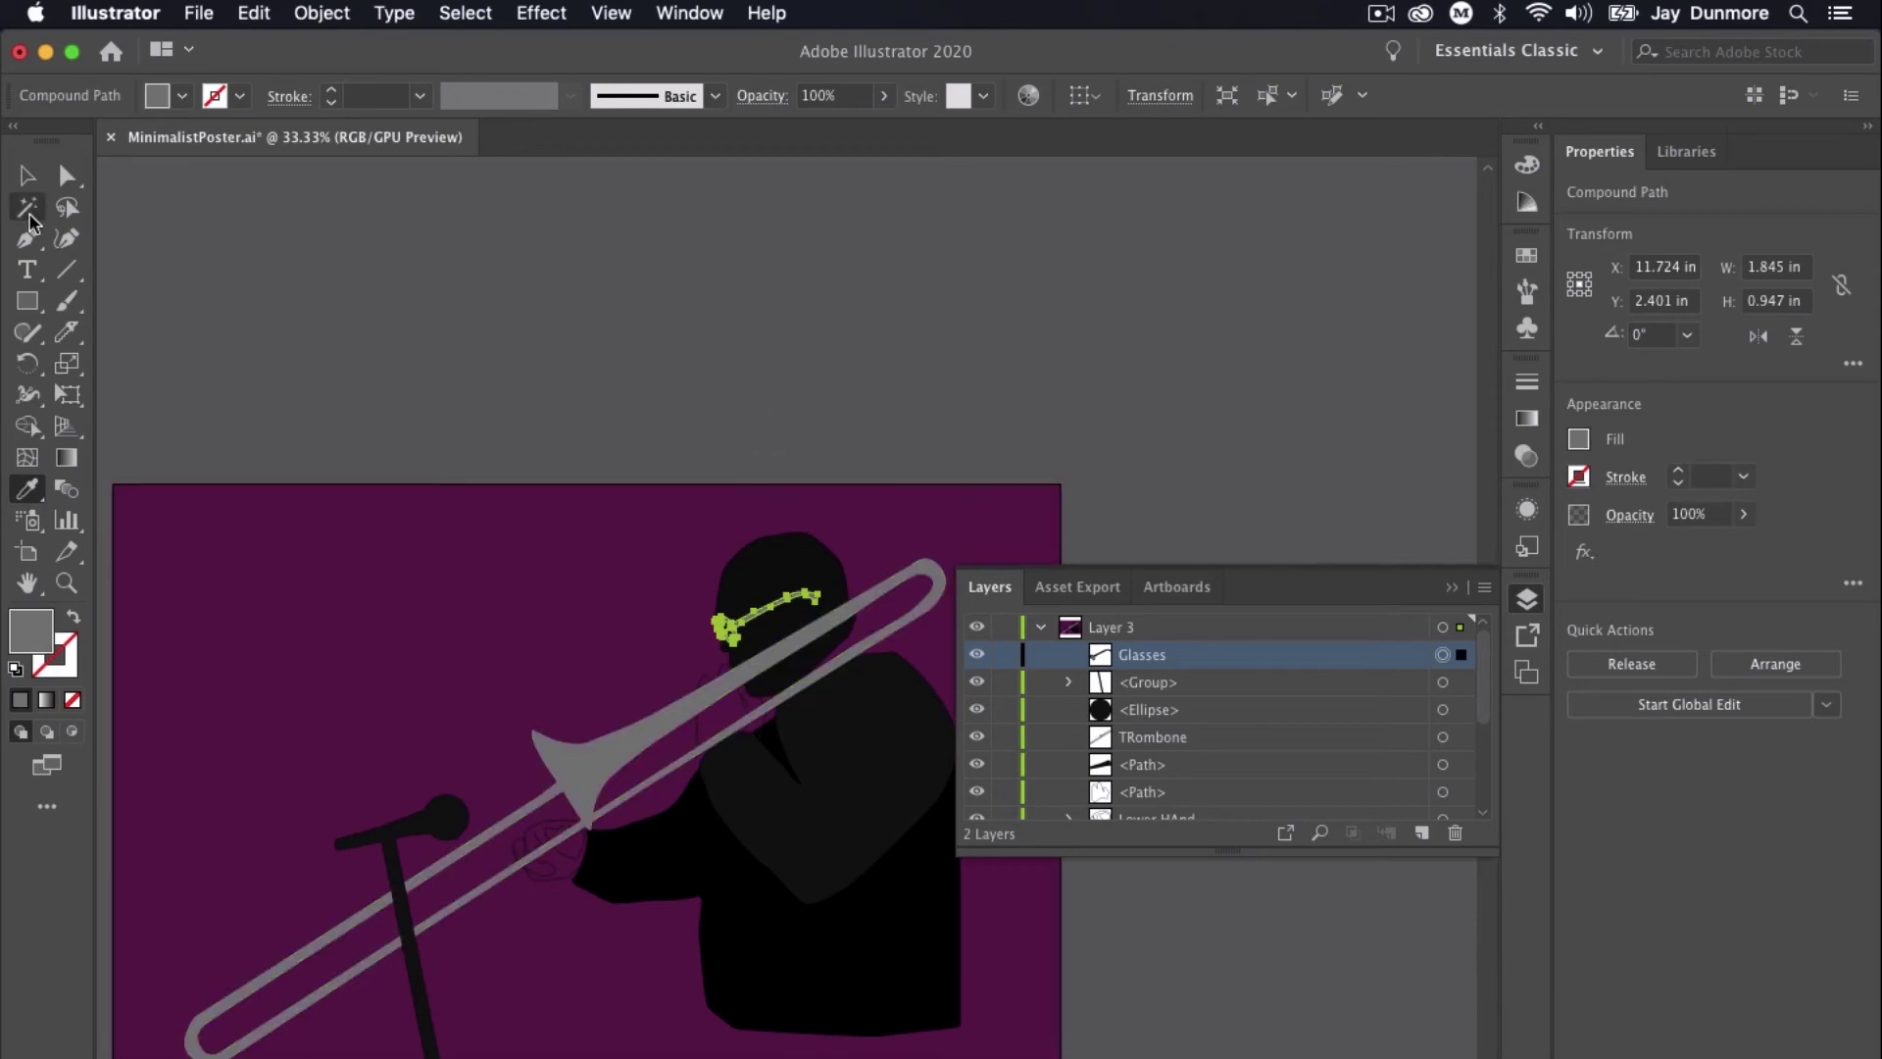
# Pencil-draw an unfilled cable down from the microphone and set a grey outline colour.
pyautogui.press('n')
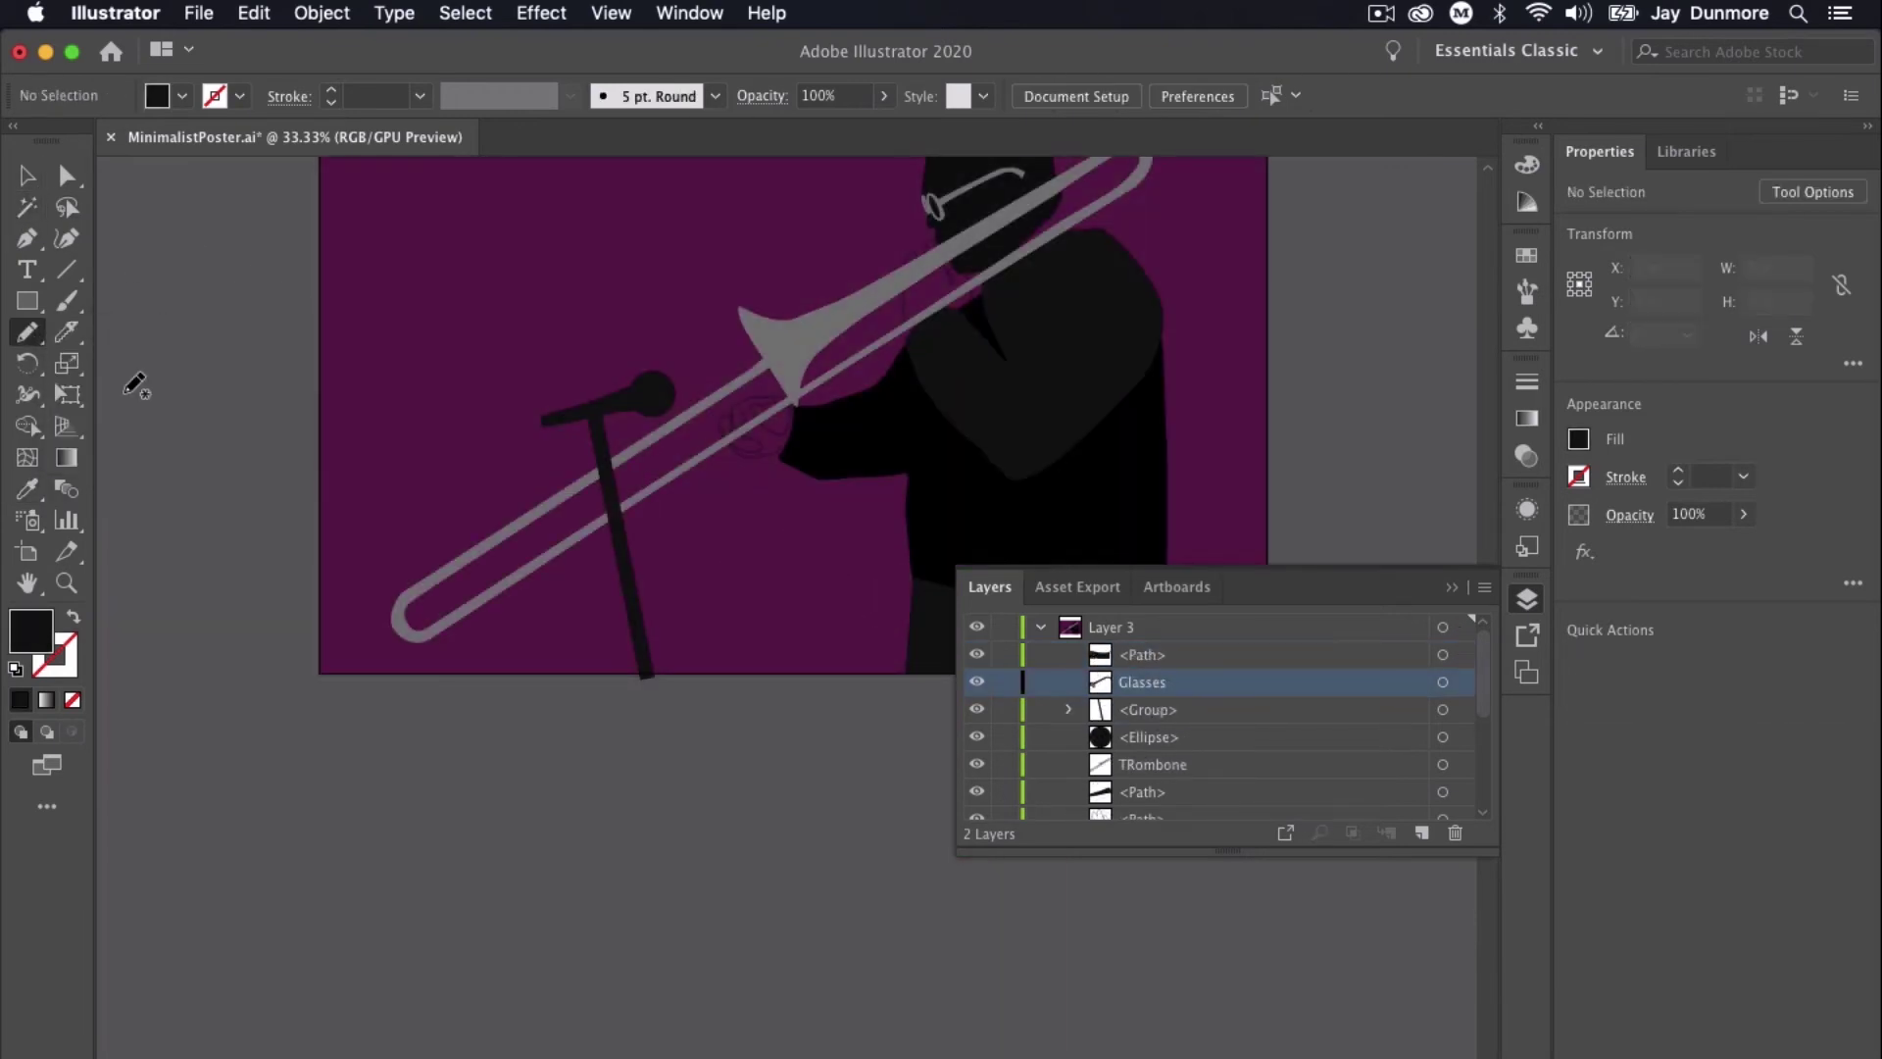
pyautogui.hotkey('shift', 'x')
pyautogui.moveTo(552, 418)
pyautogui.mouseDown()
pyautogui.moveTo(519, 424)
pyautogui.moveTo(437, 651)
pyautogui.moveTo(403, 686)
pyautogui.mouseUp()
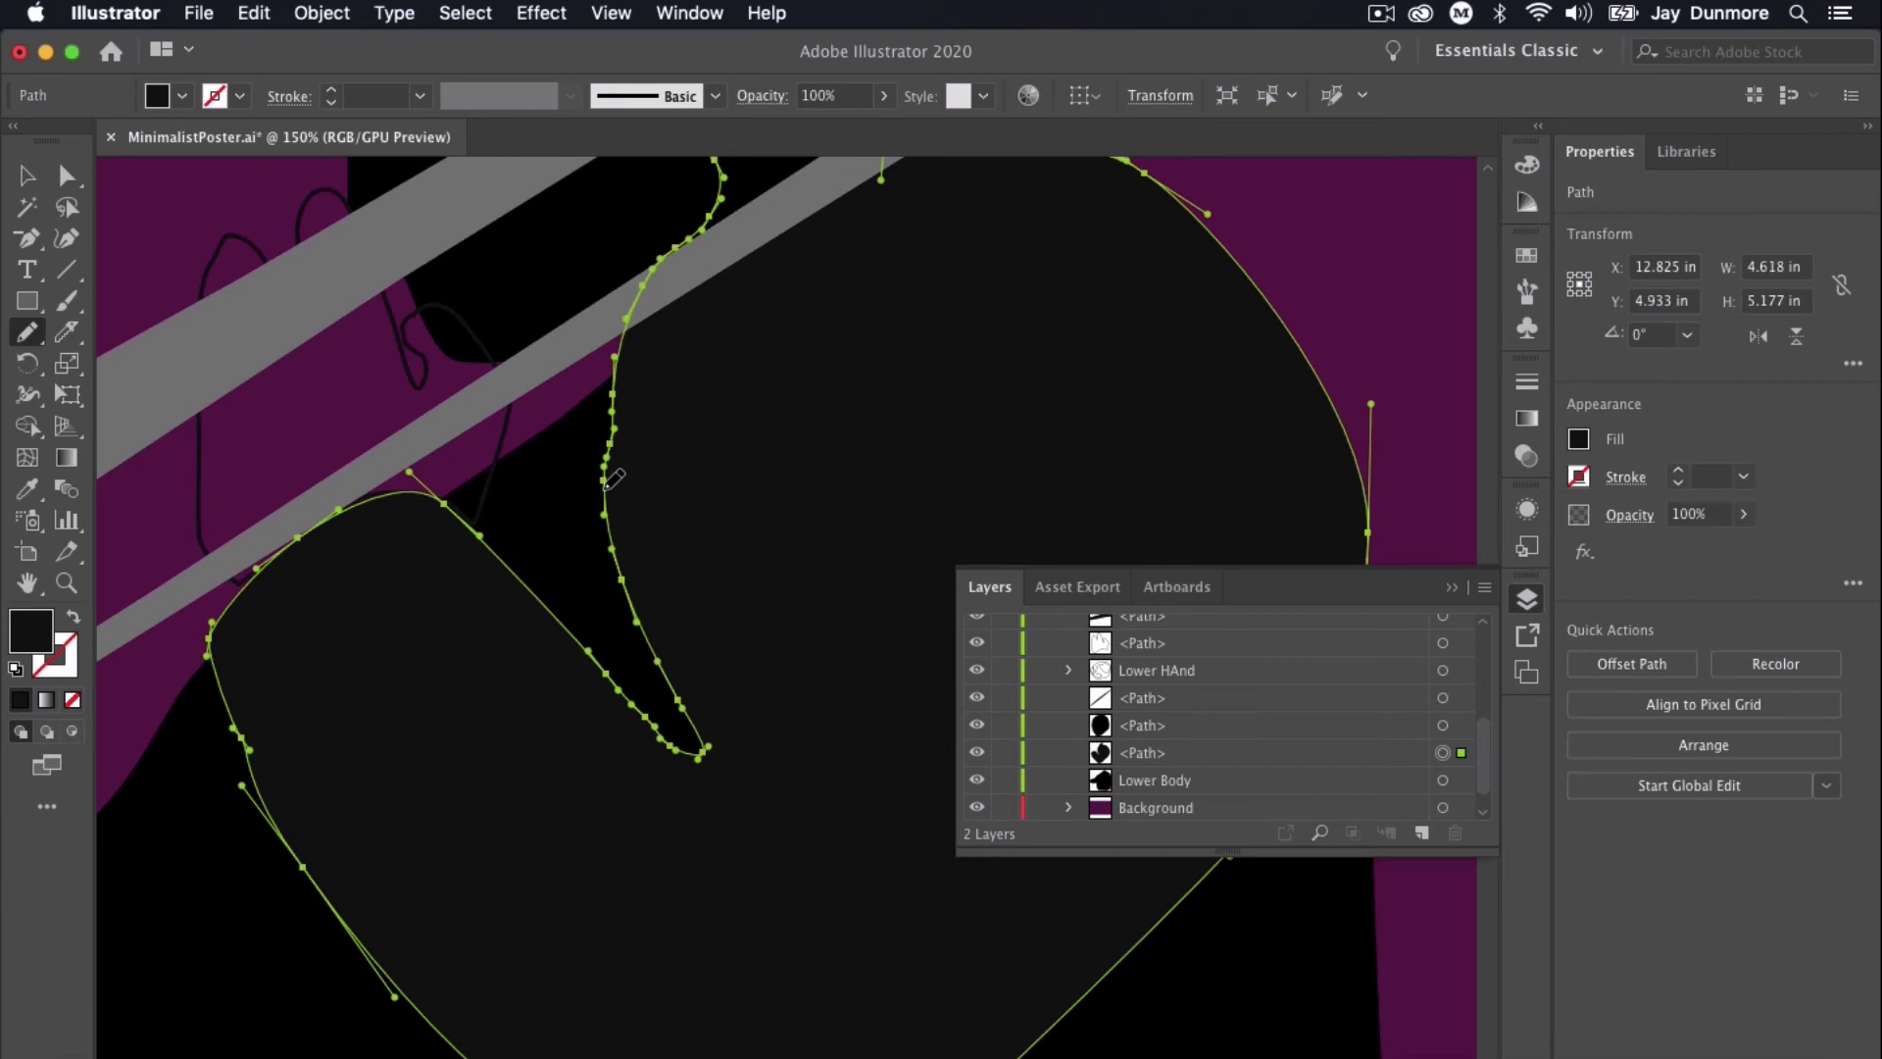
pyautogui.press('super+minus')
pyautogui.press('super+minus')
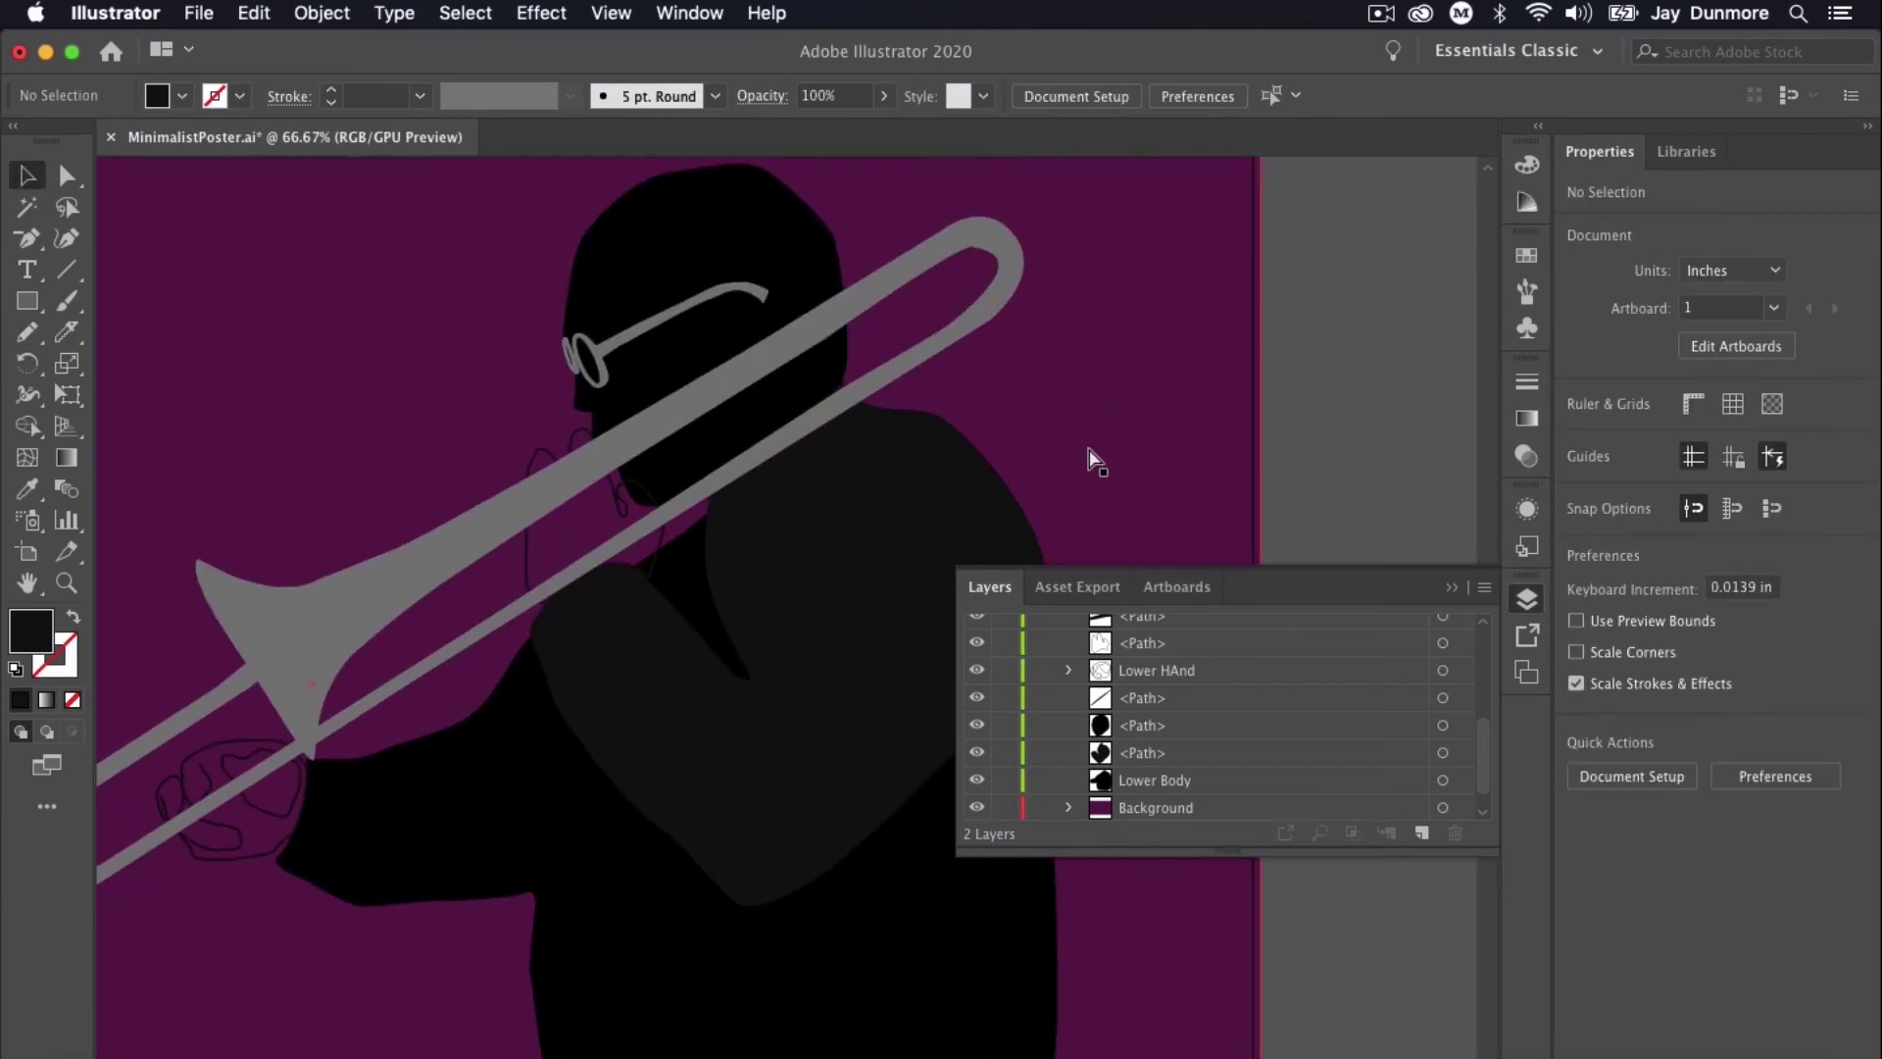
pyautogui.moveTo(212, 334); pyautogui.dragTo(375, 497)
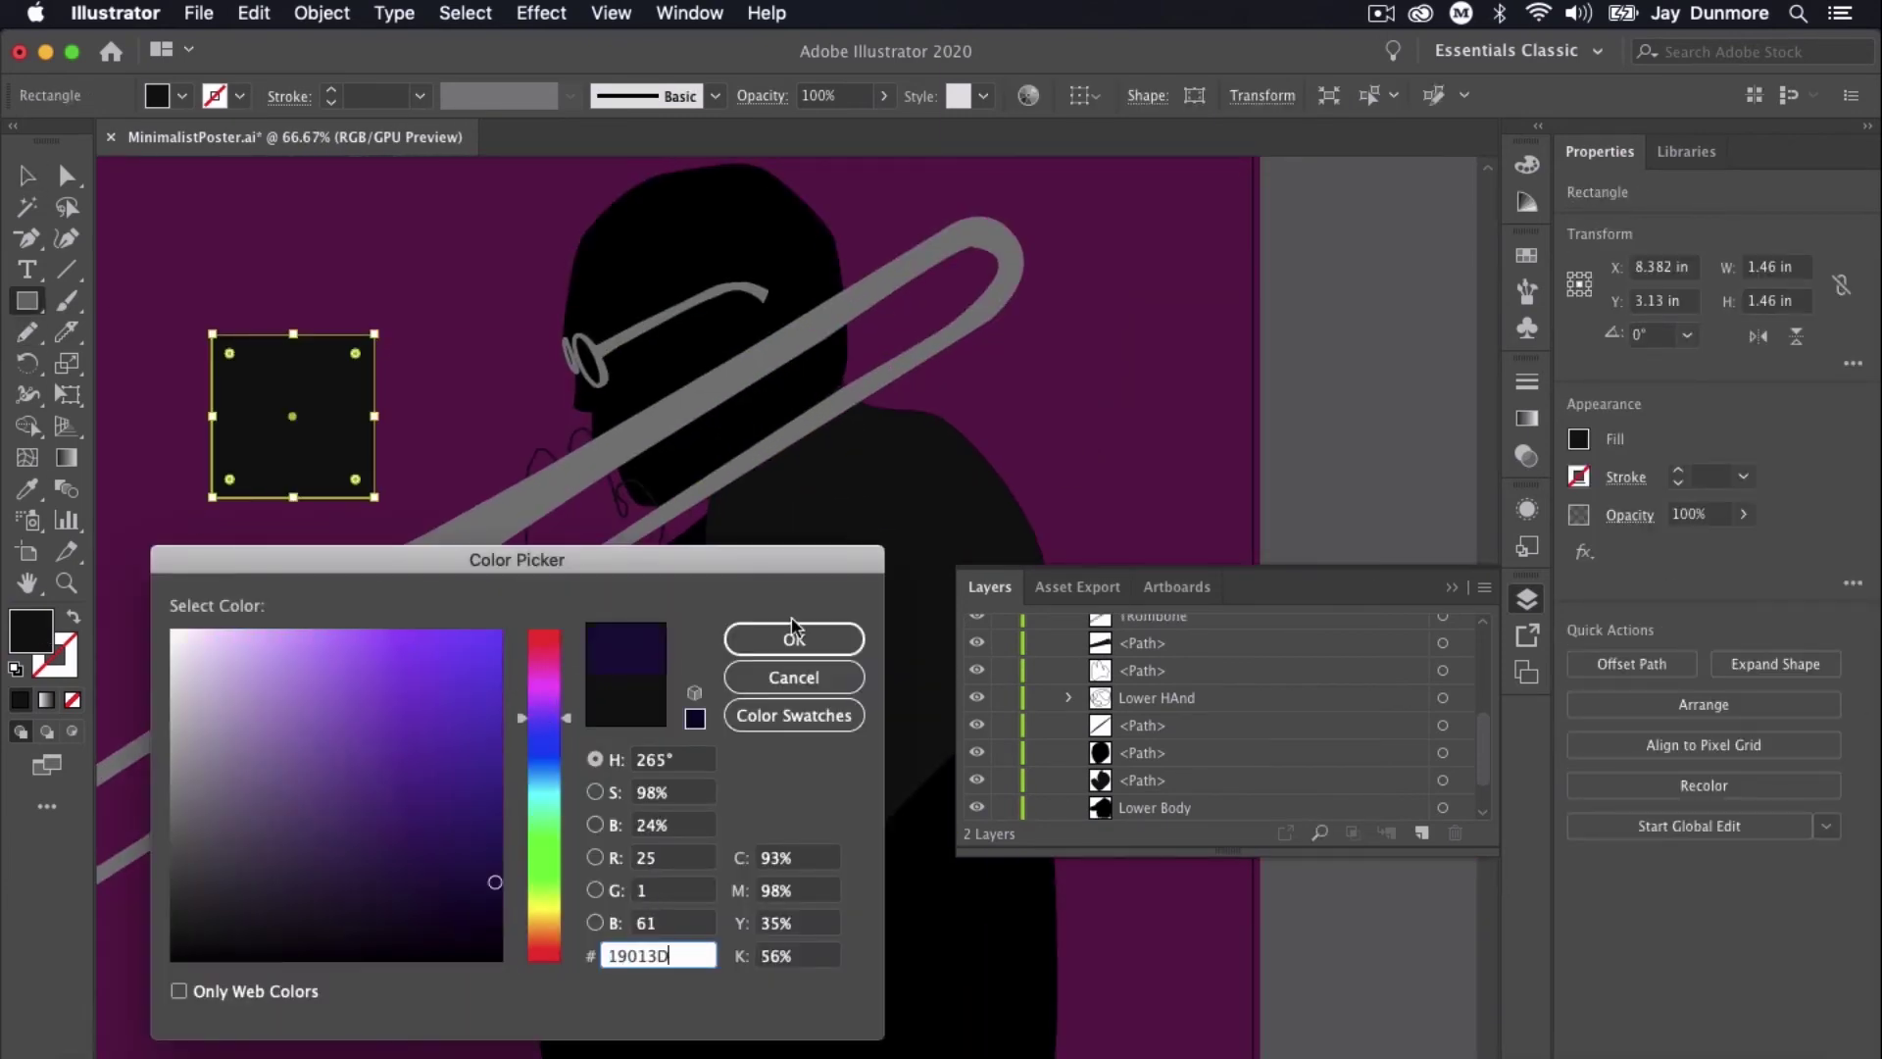
pyautogui.click(792, 638)
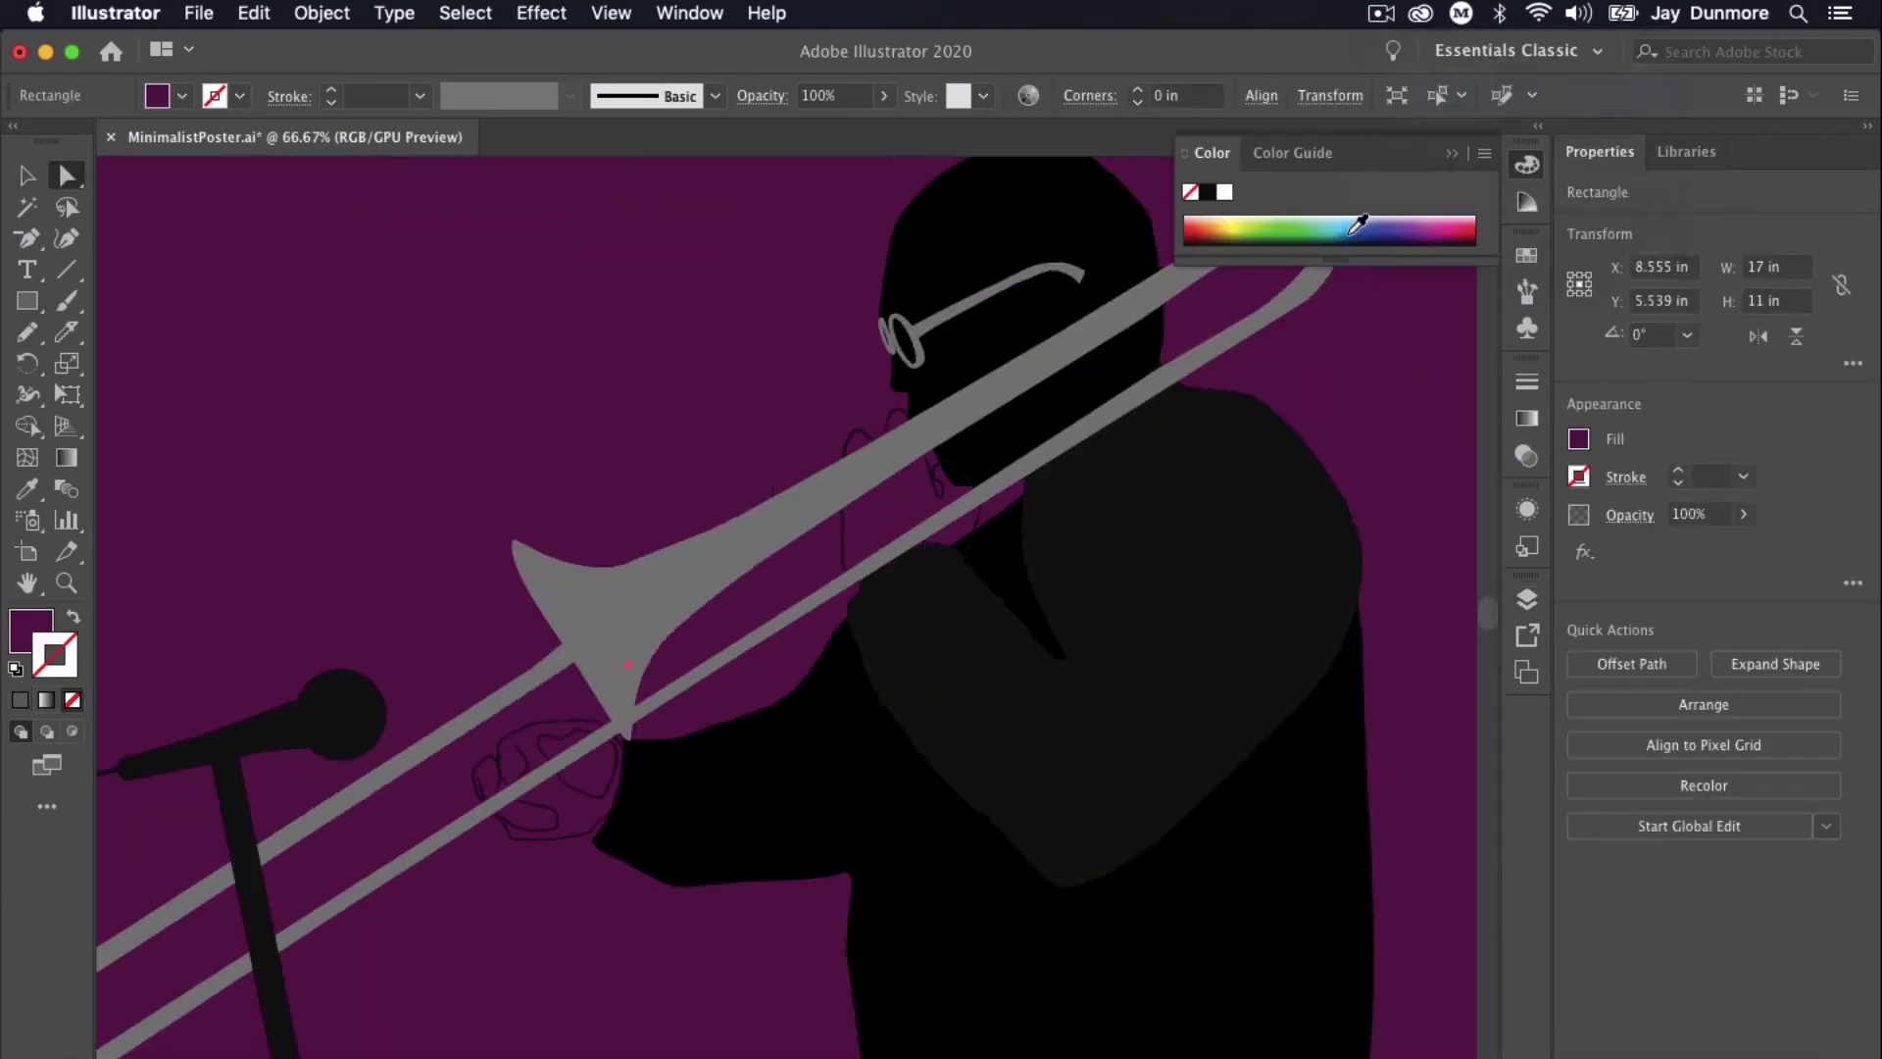
pyautogui.click(158, 792)
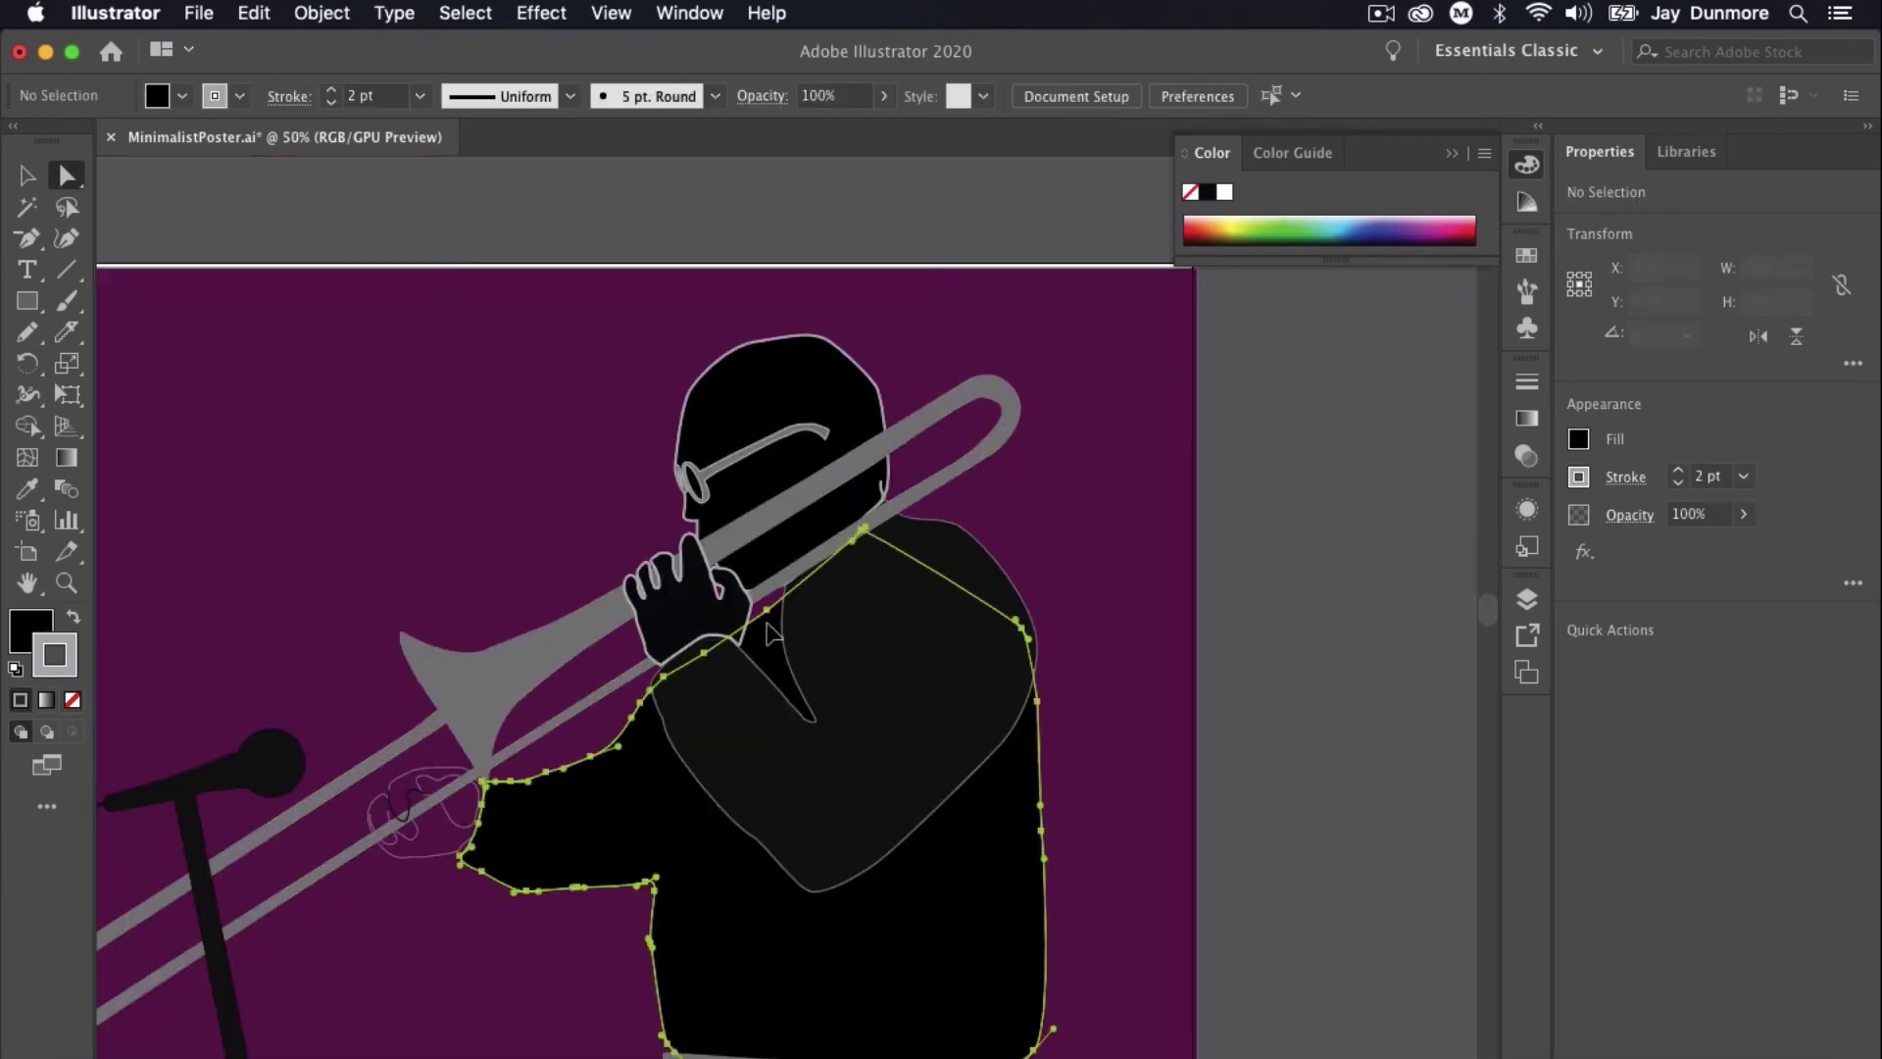
# Drag a body-outline anchor near the upper hand to reshape it, then deselect.
pyautogui.press('super+1')
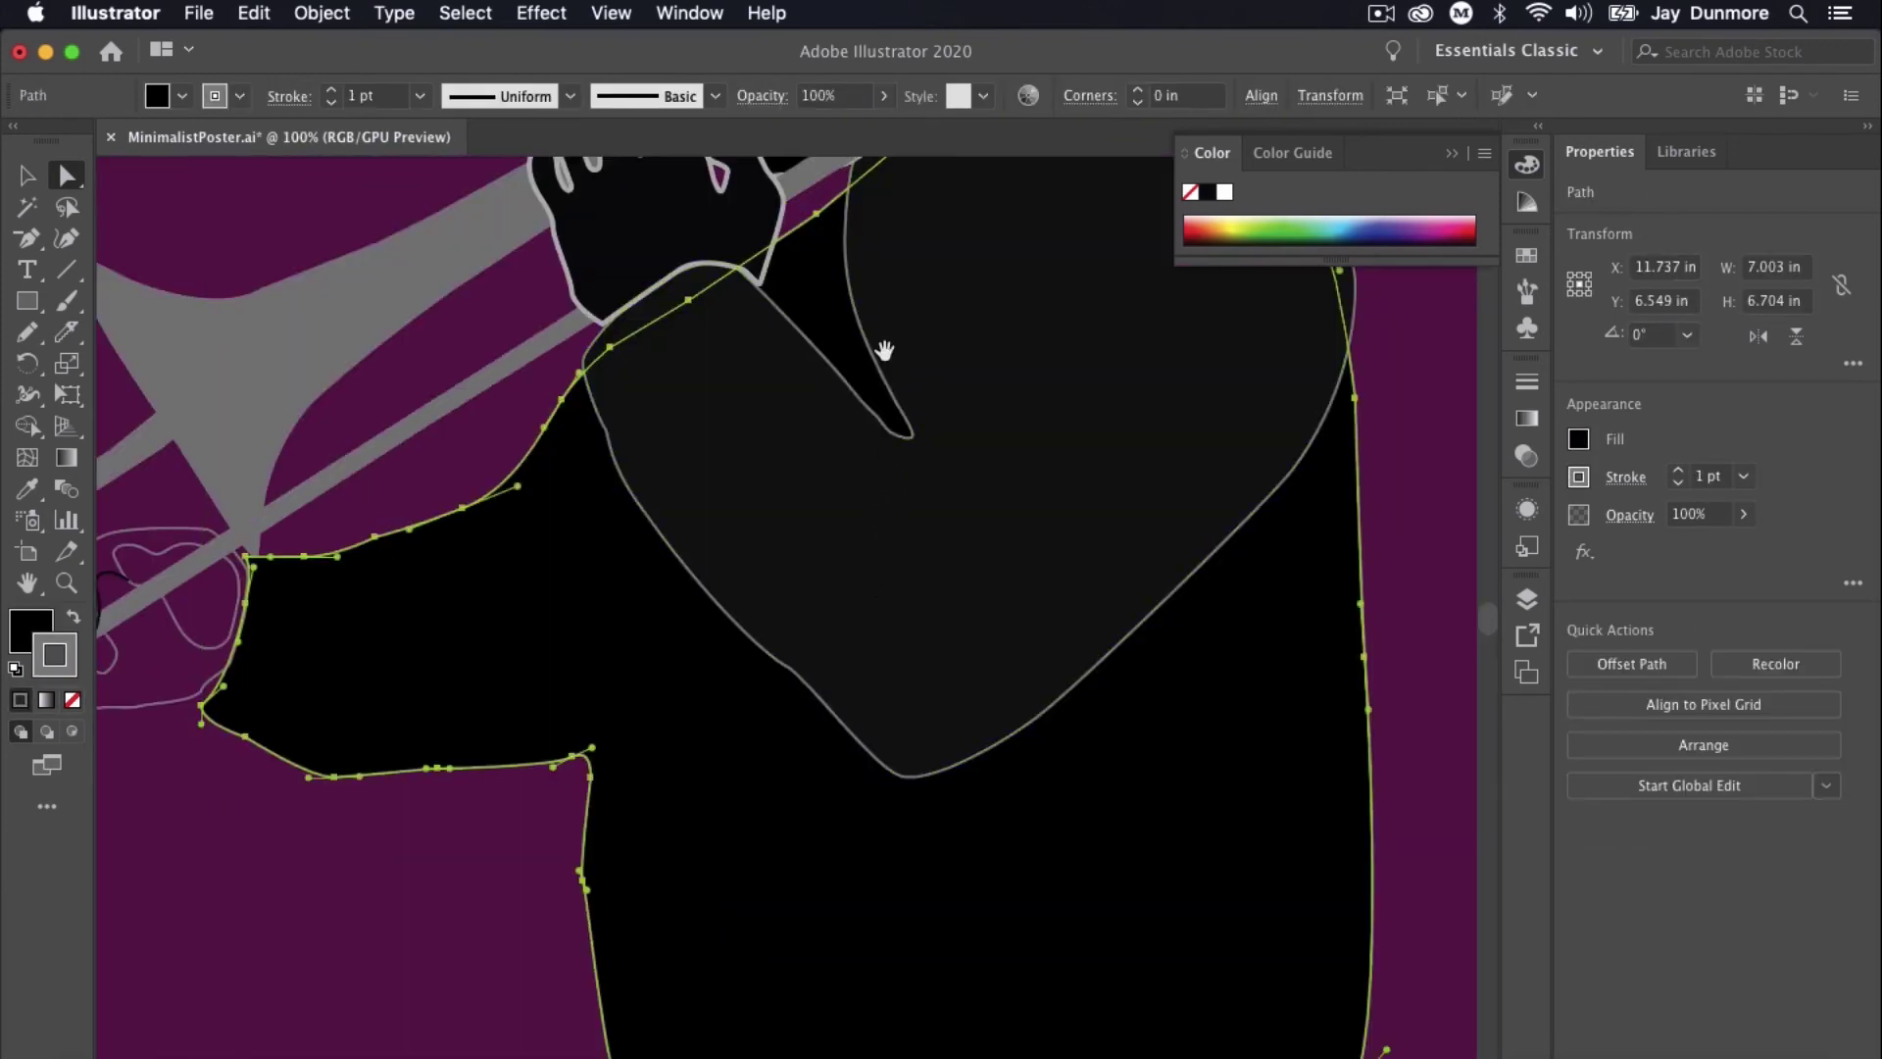
pyautogui.scroll(5, 883, 407)
pyautogui.click(838, 582)
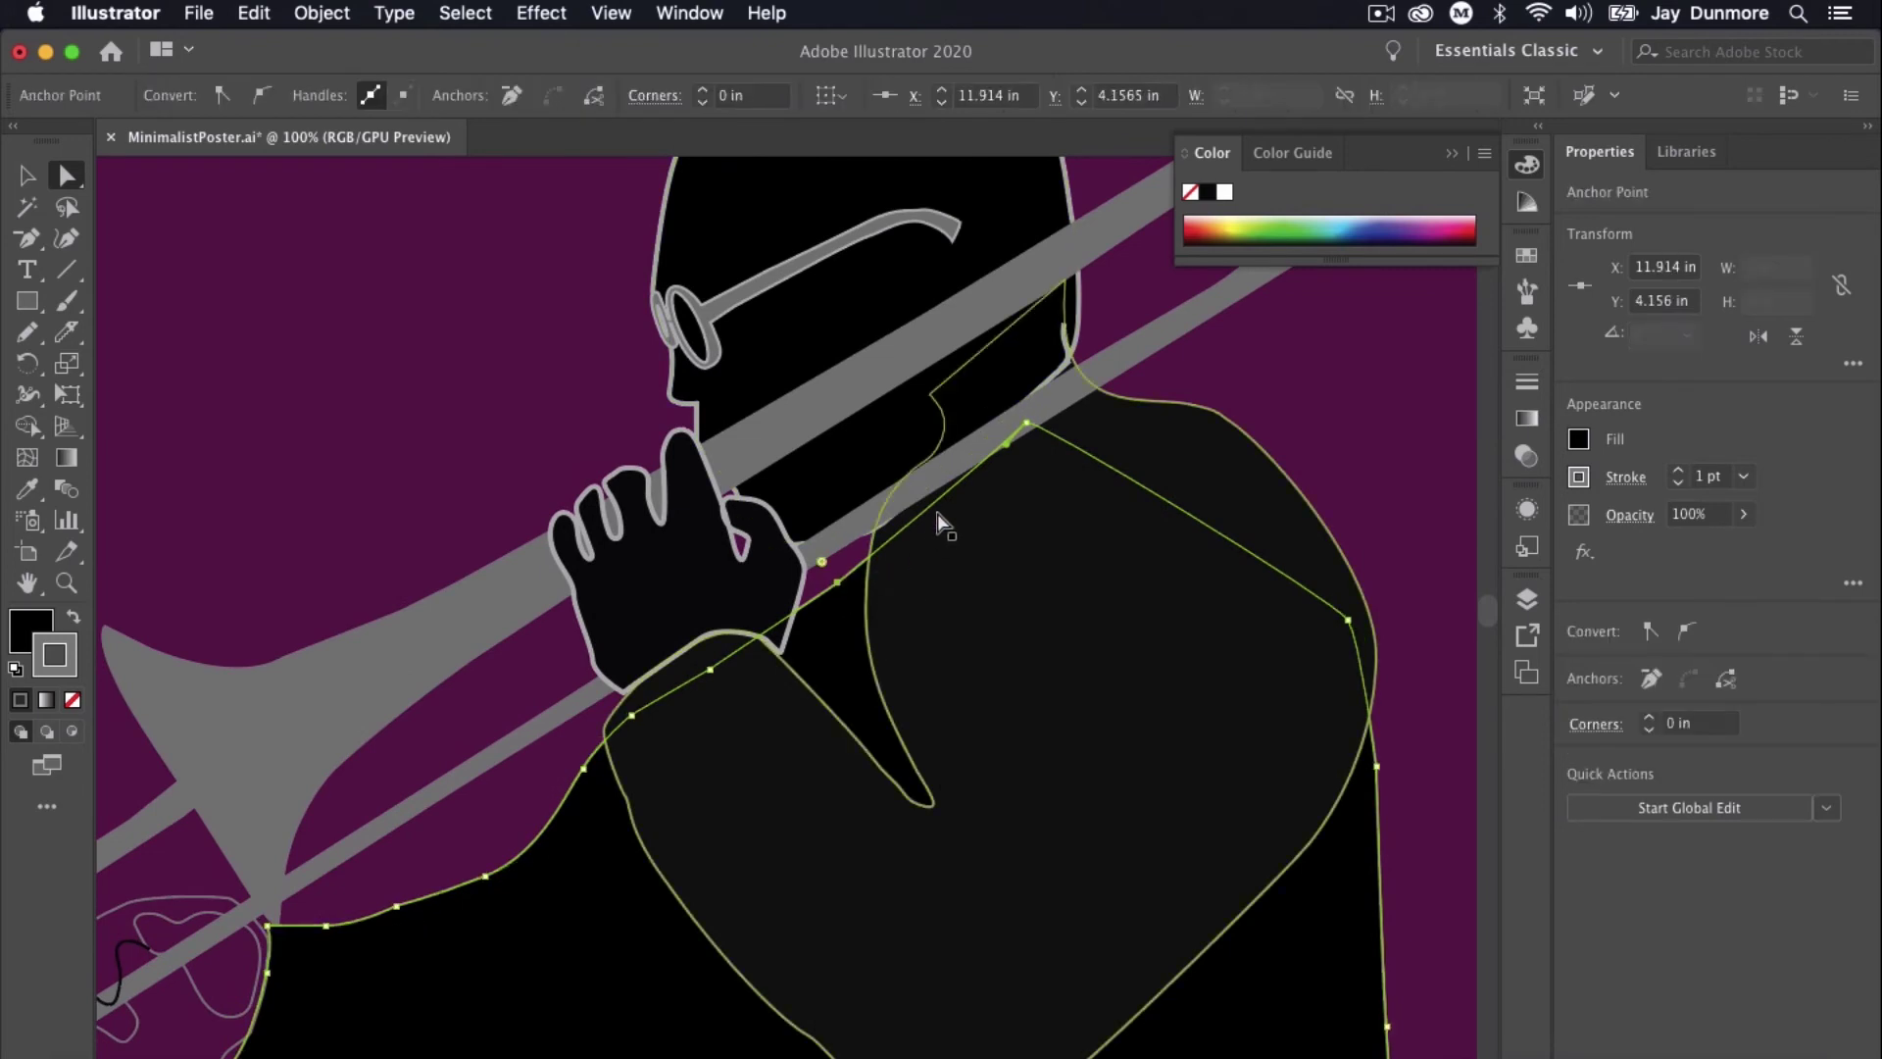
pyautogui.moveTo(928, 540); pyautogui.dragTo(895, 544)
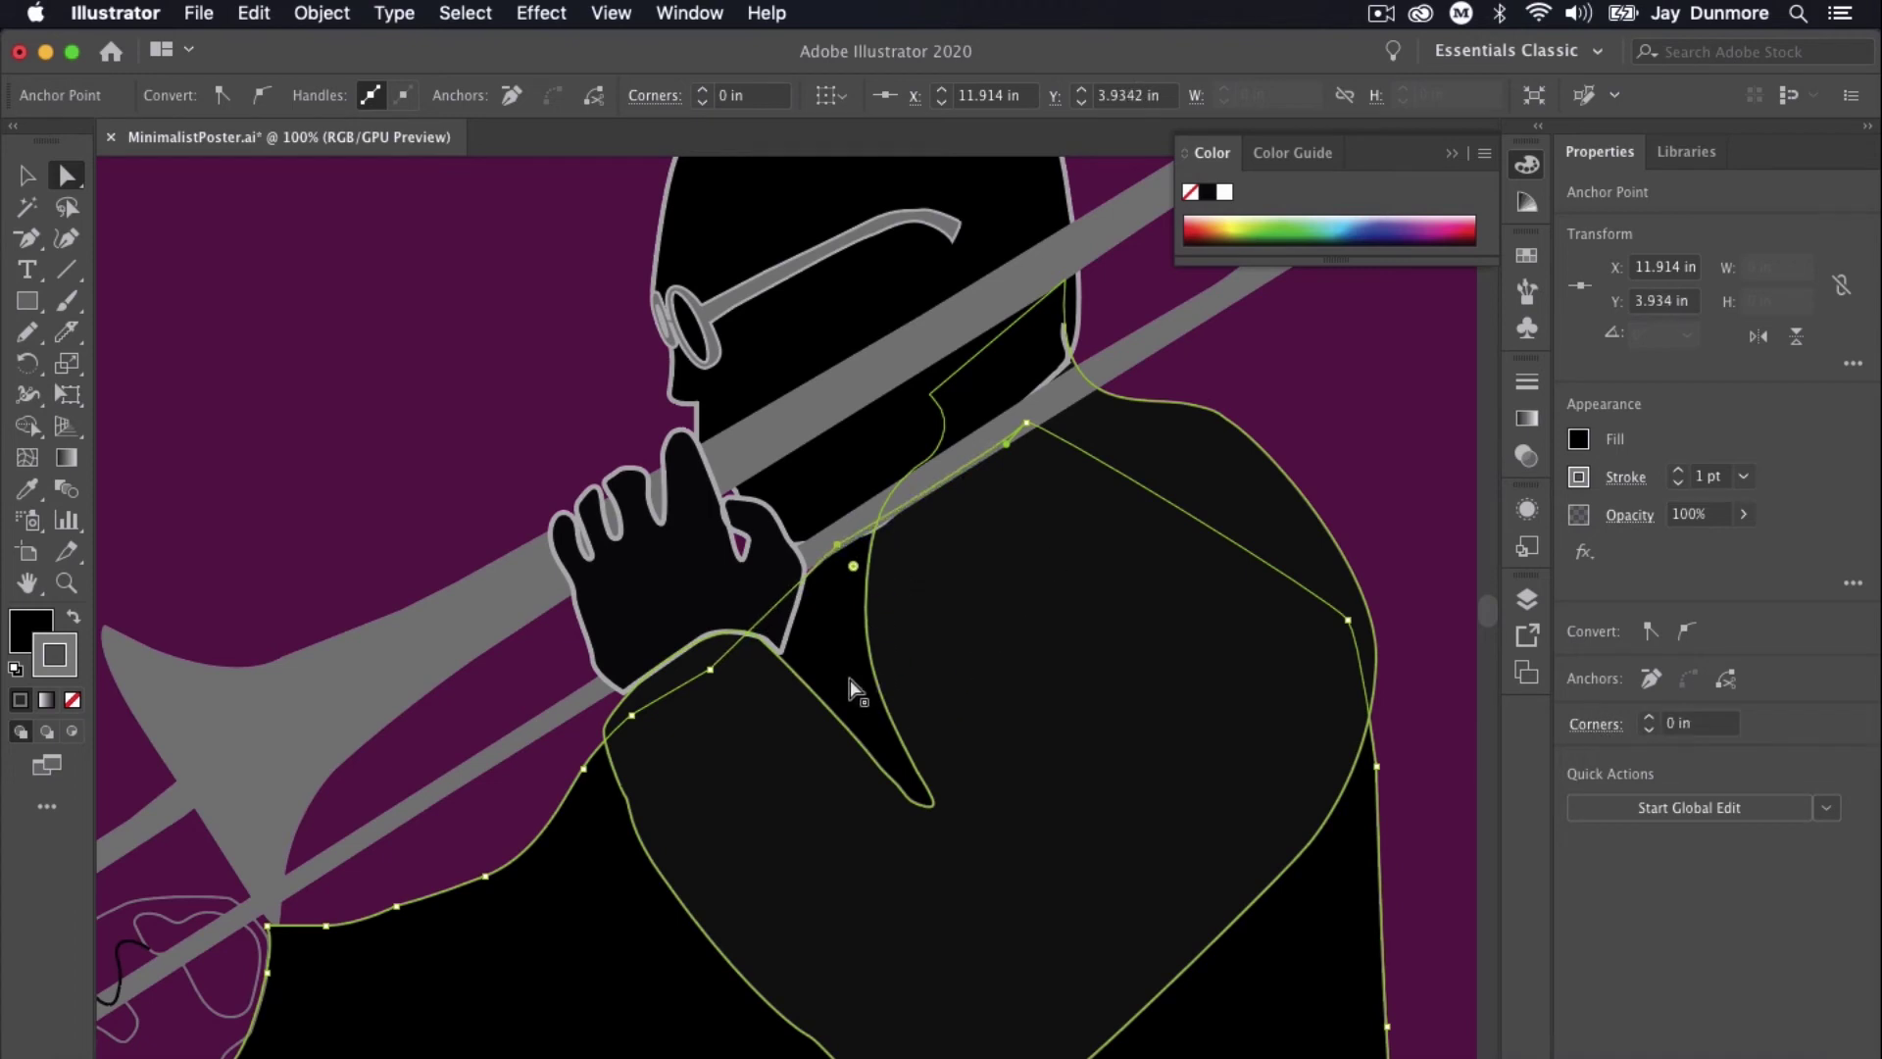
pyautogui.click(480, 429)
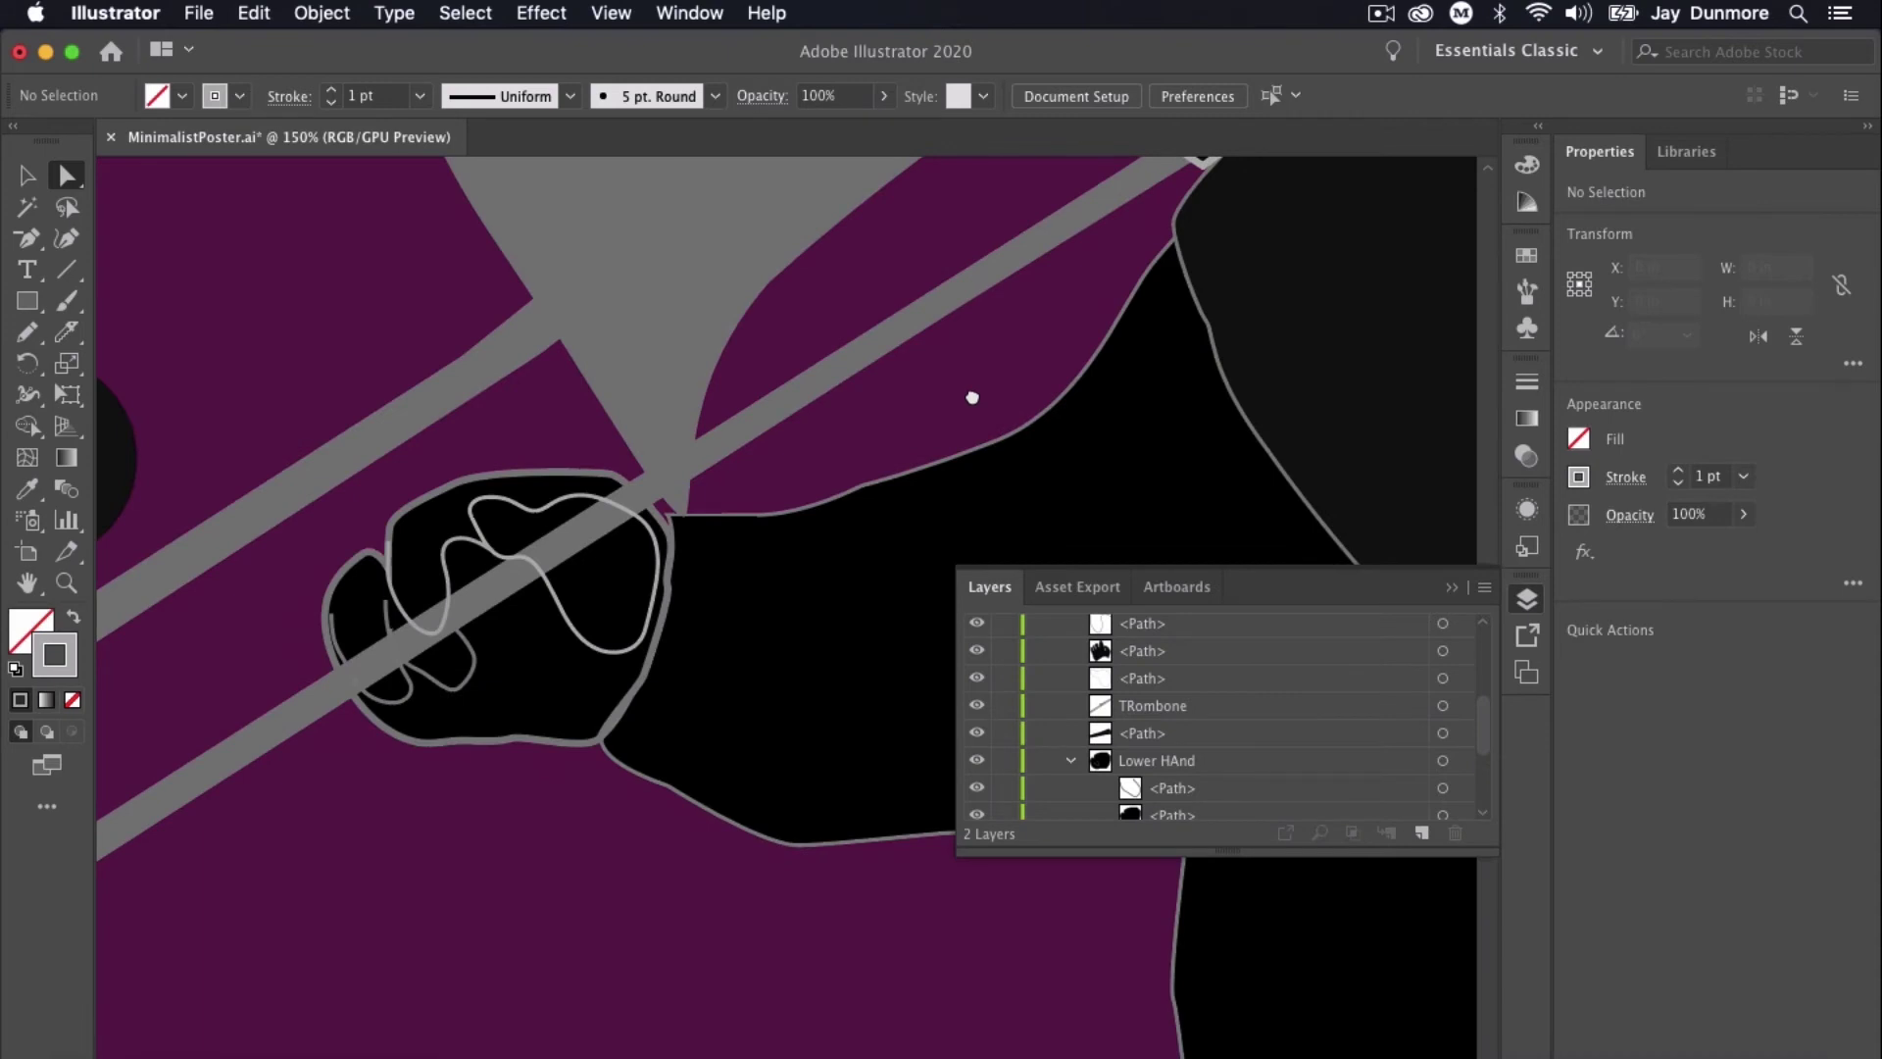
# Change the upper hand's outline colour to lighter grey B5B4B4.
pyautogui.scroll(10, 972, 397)
pyautogui.hscroll(5, 973, 396)
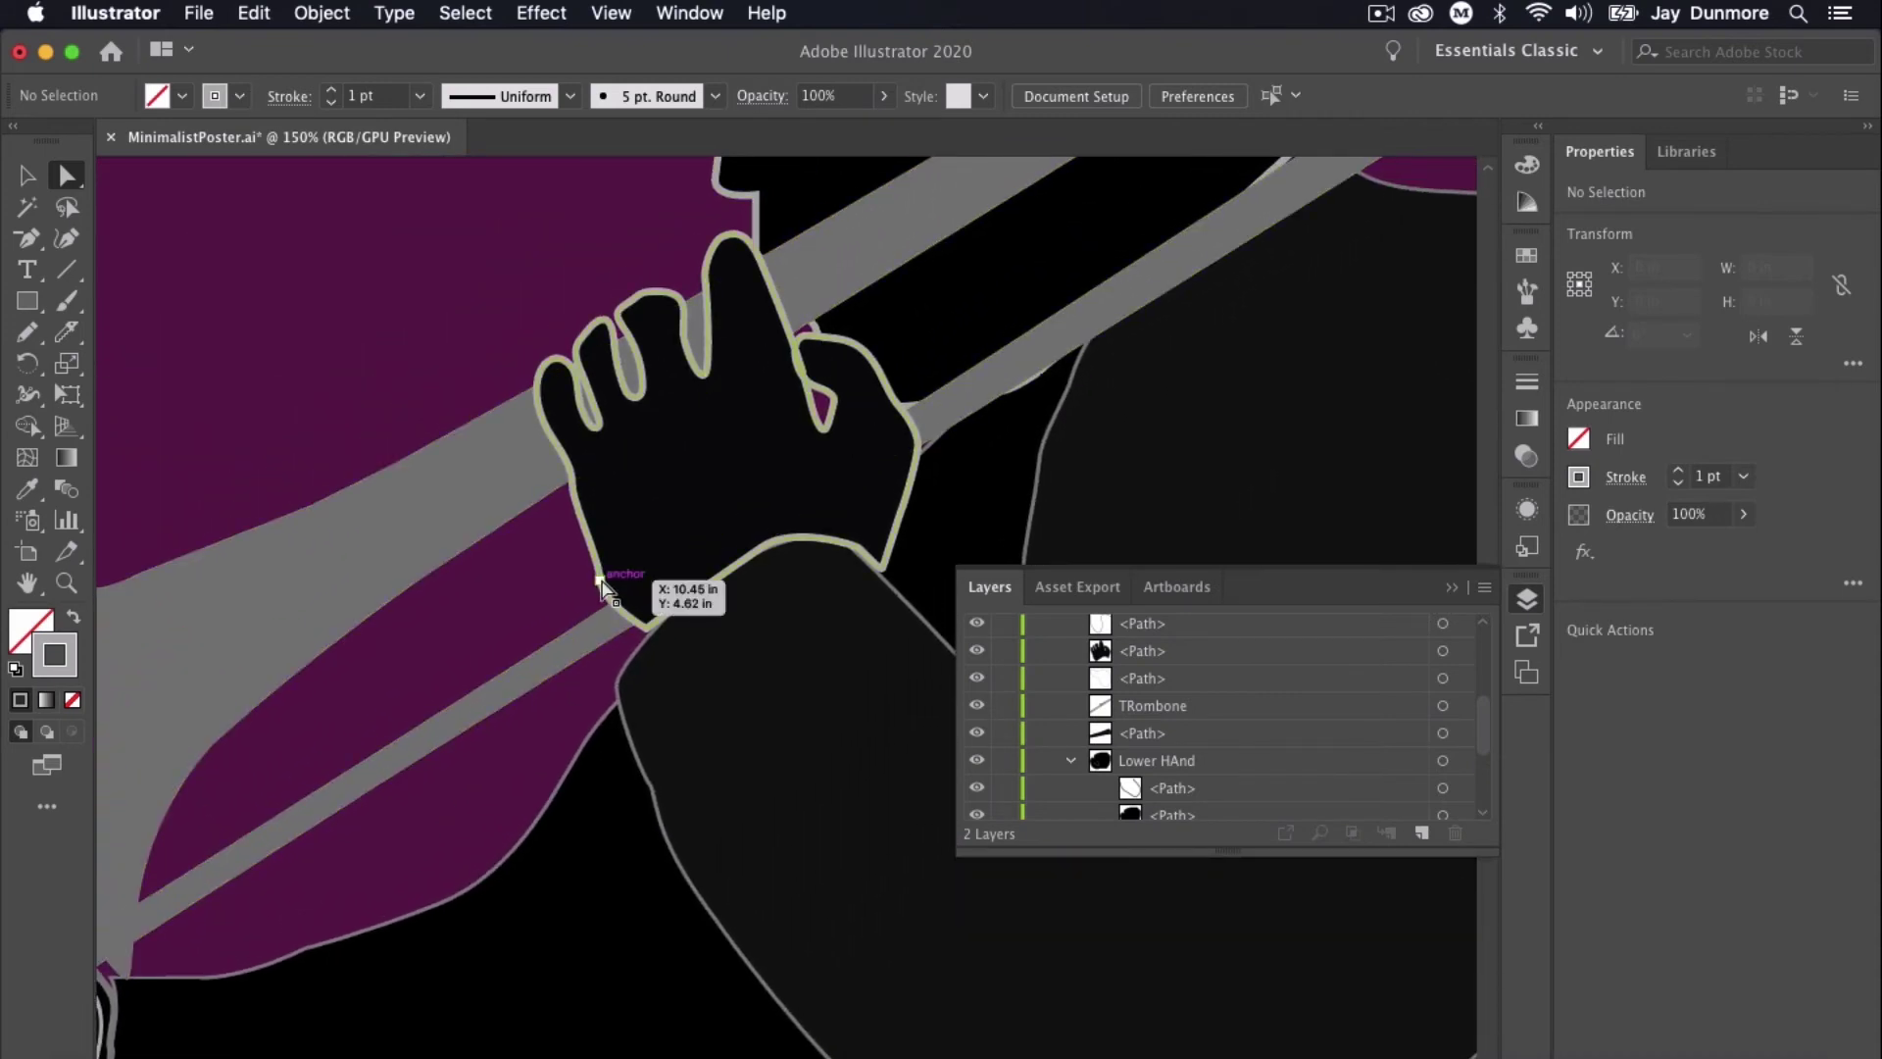
pyautogui.click(601, 586)
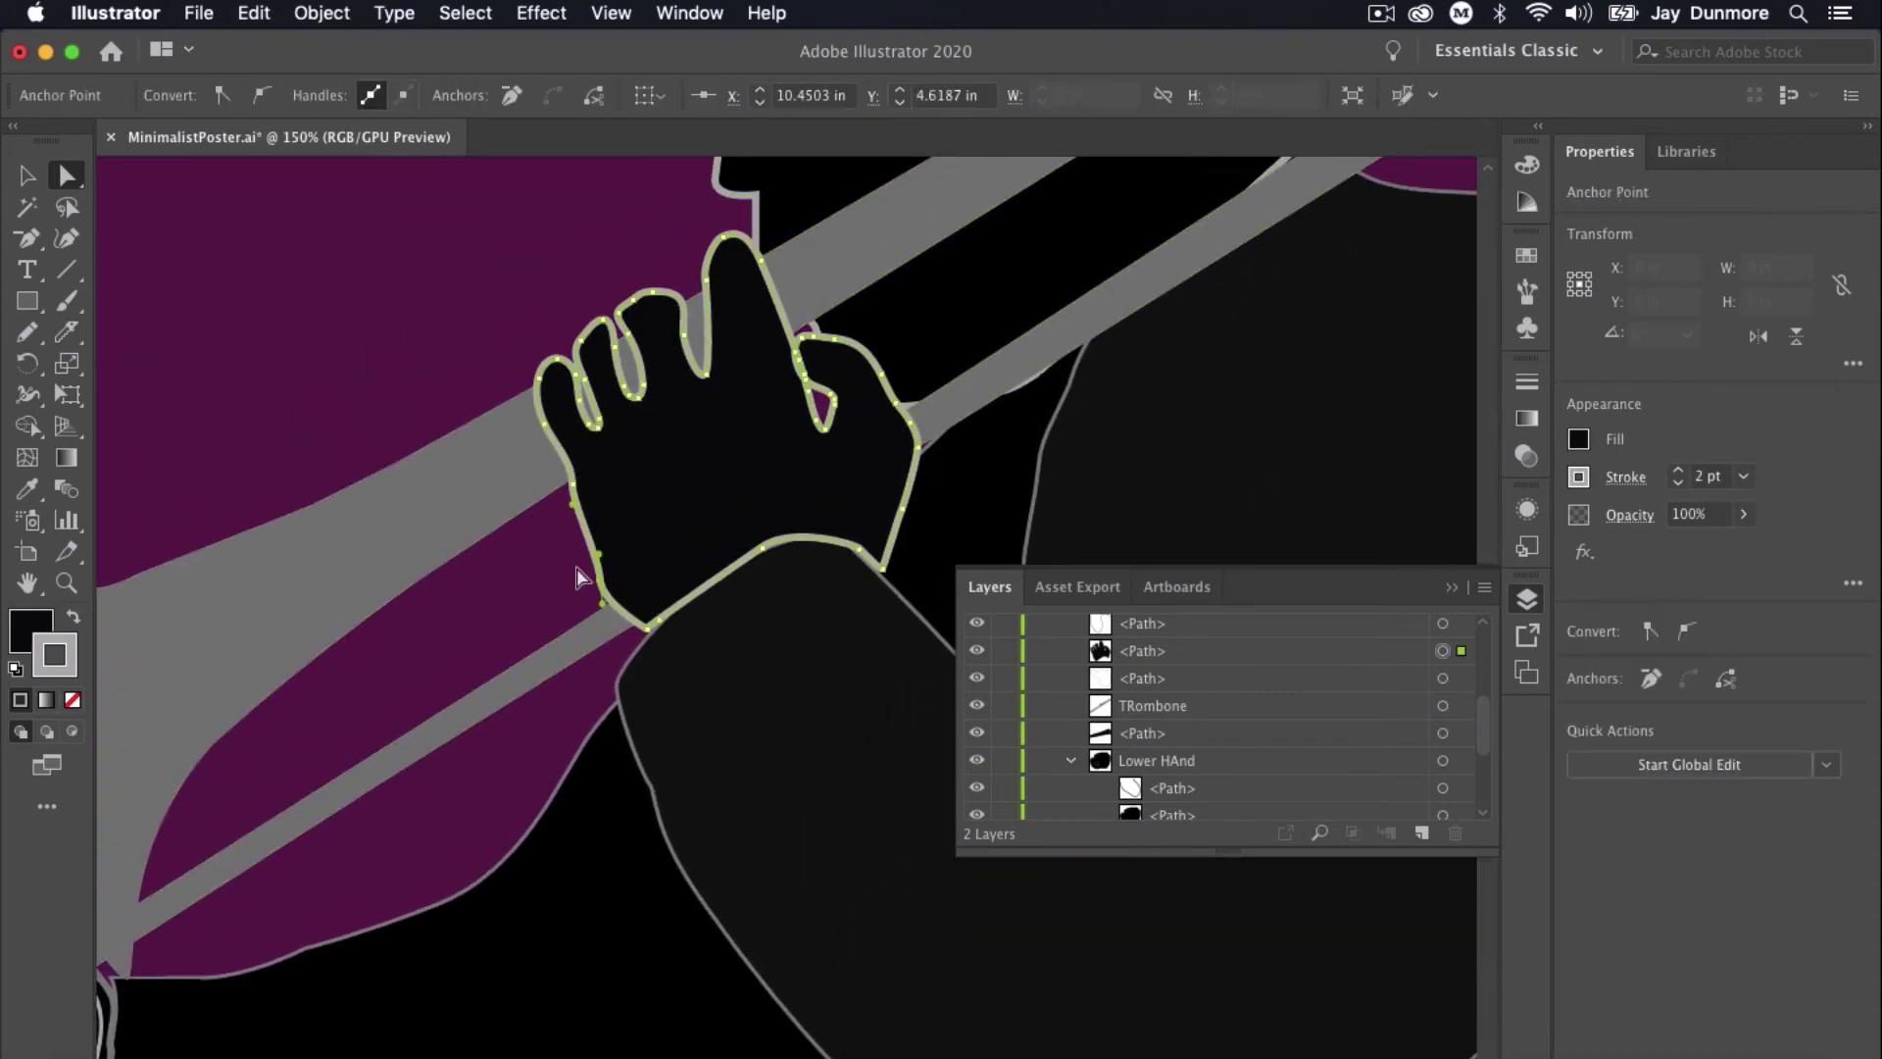
pyautogui.doubleClick(66, 669)
pyautogui.moveTo(176, 733); pyautogui.dragTo(173, 724)
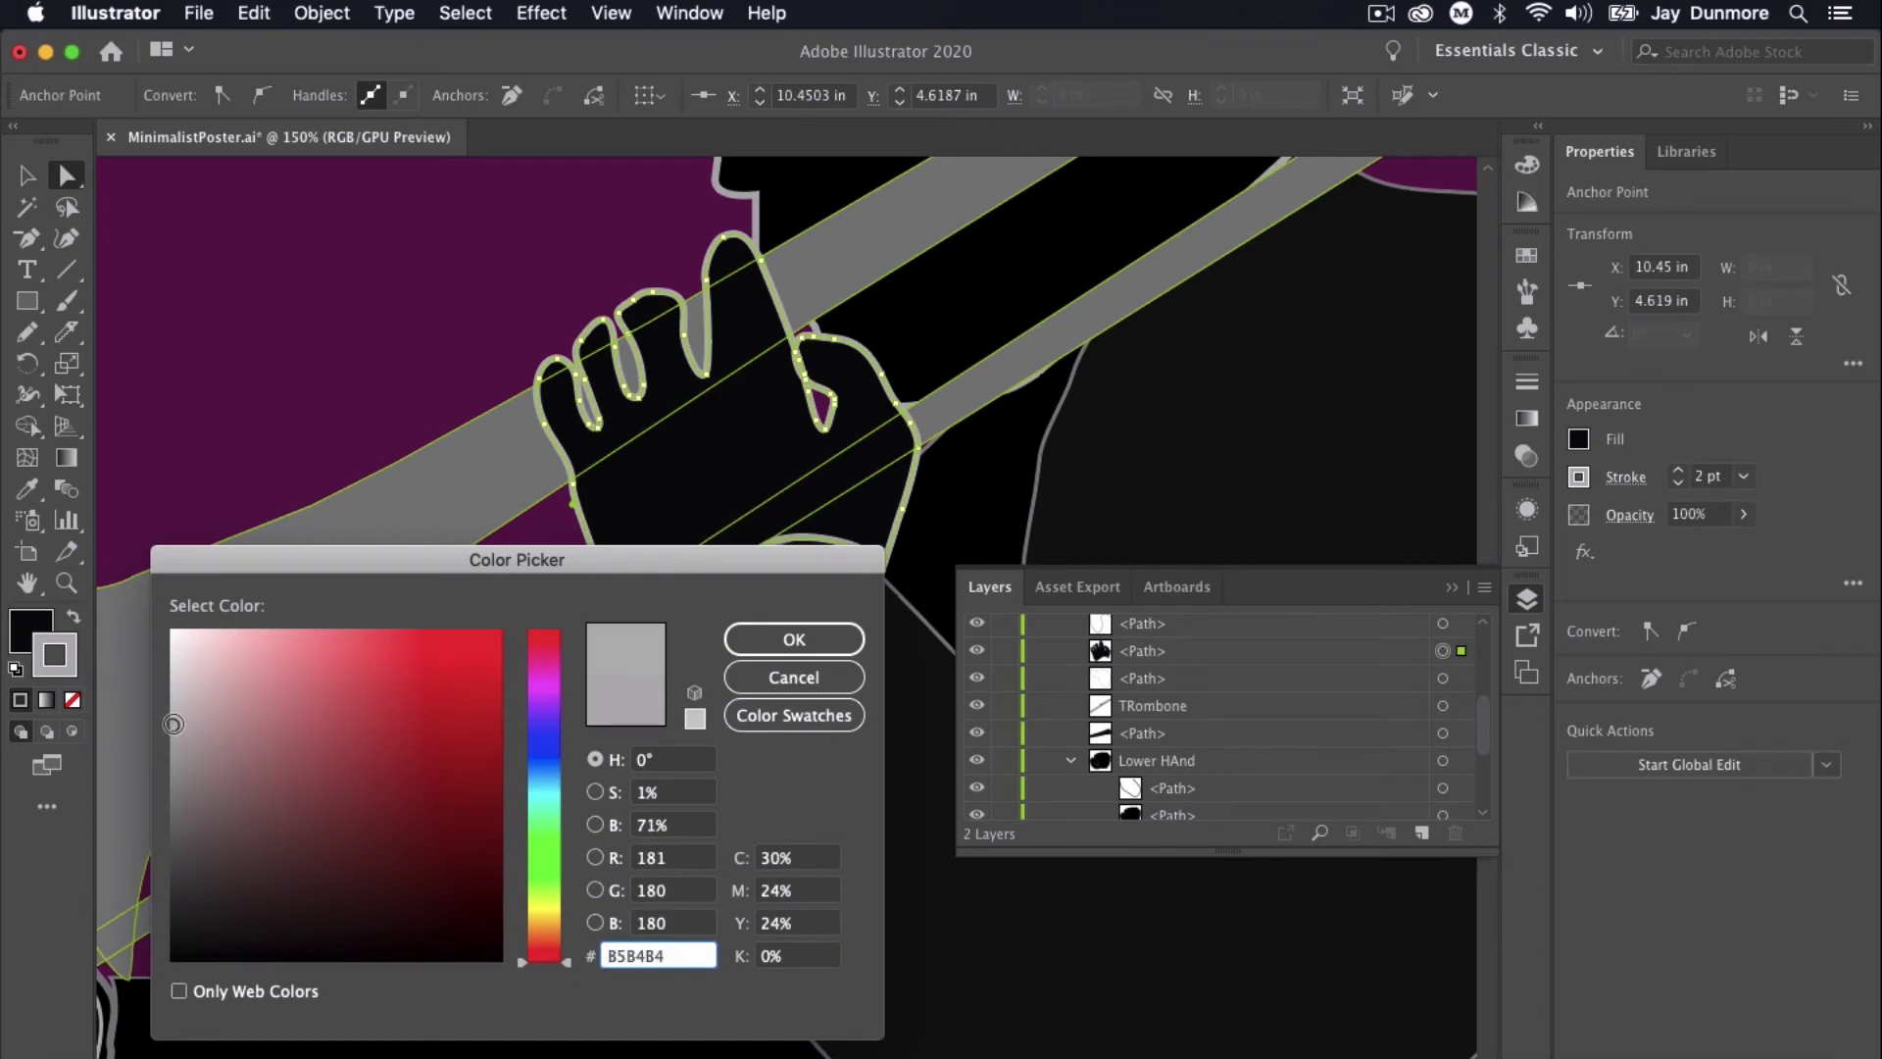
pyautogui.click(849, 637)
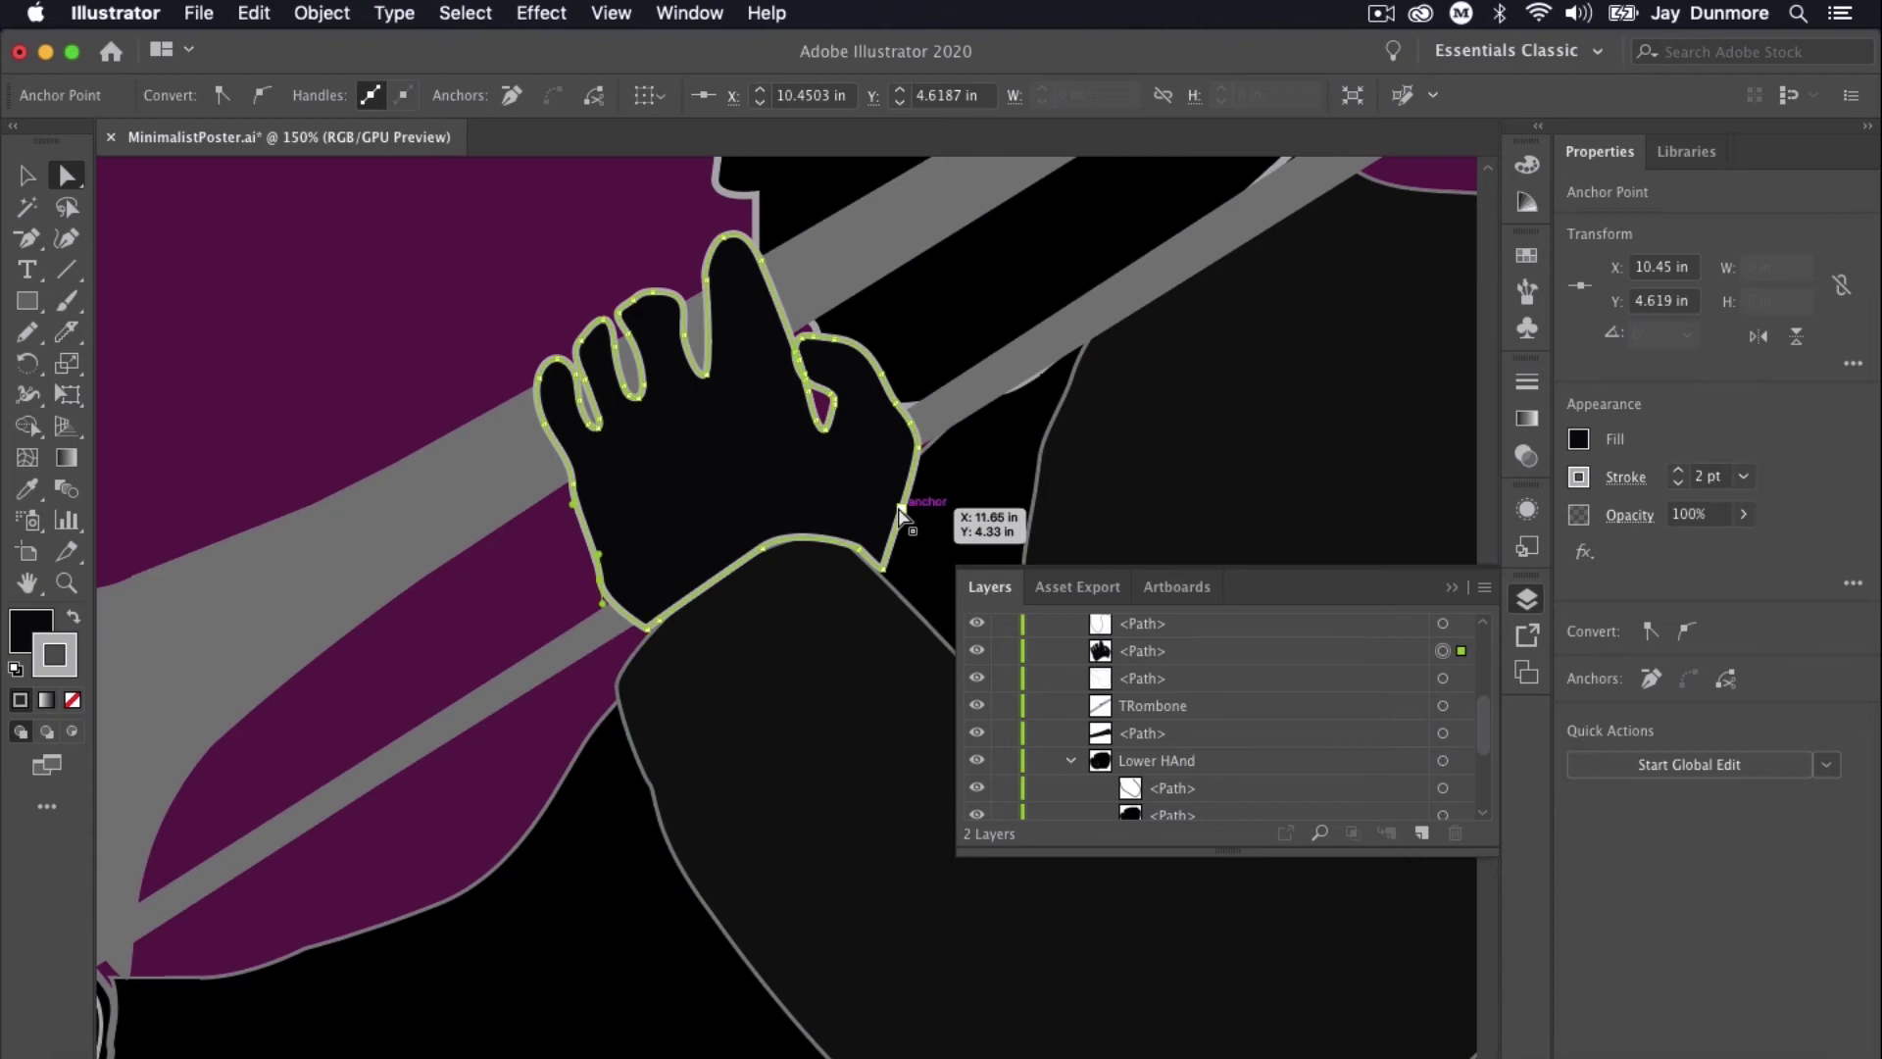
pyautogui.click(1441, 650)
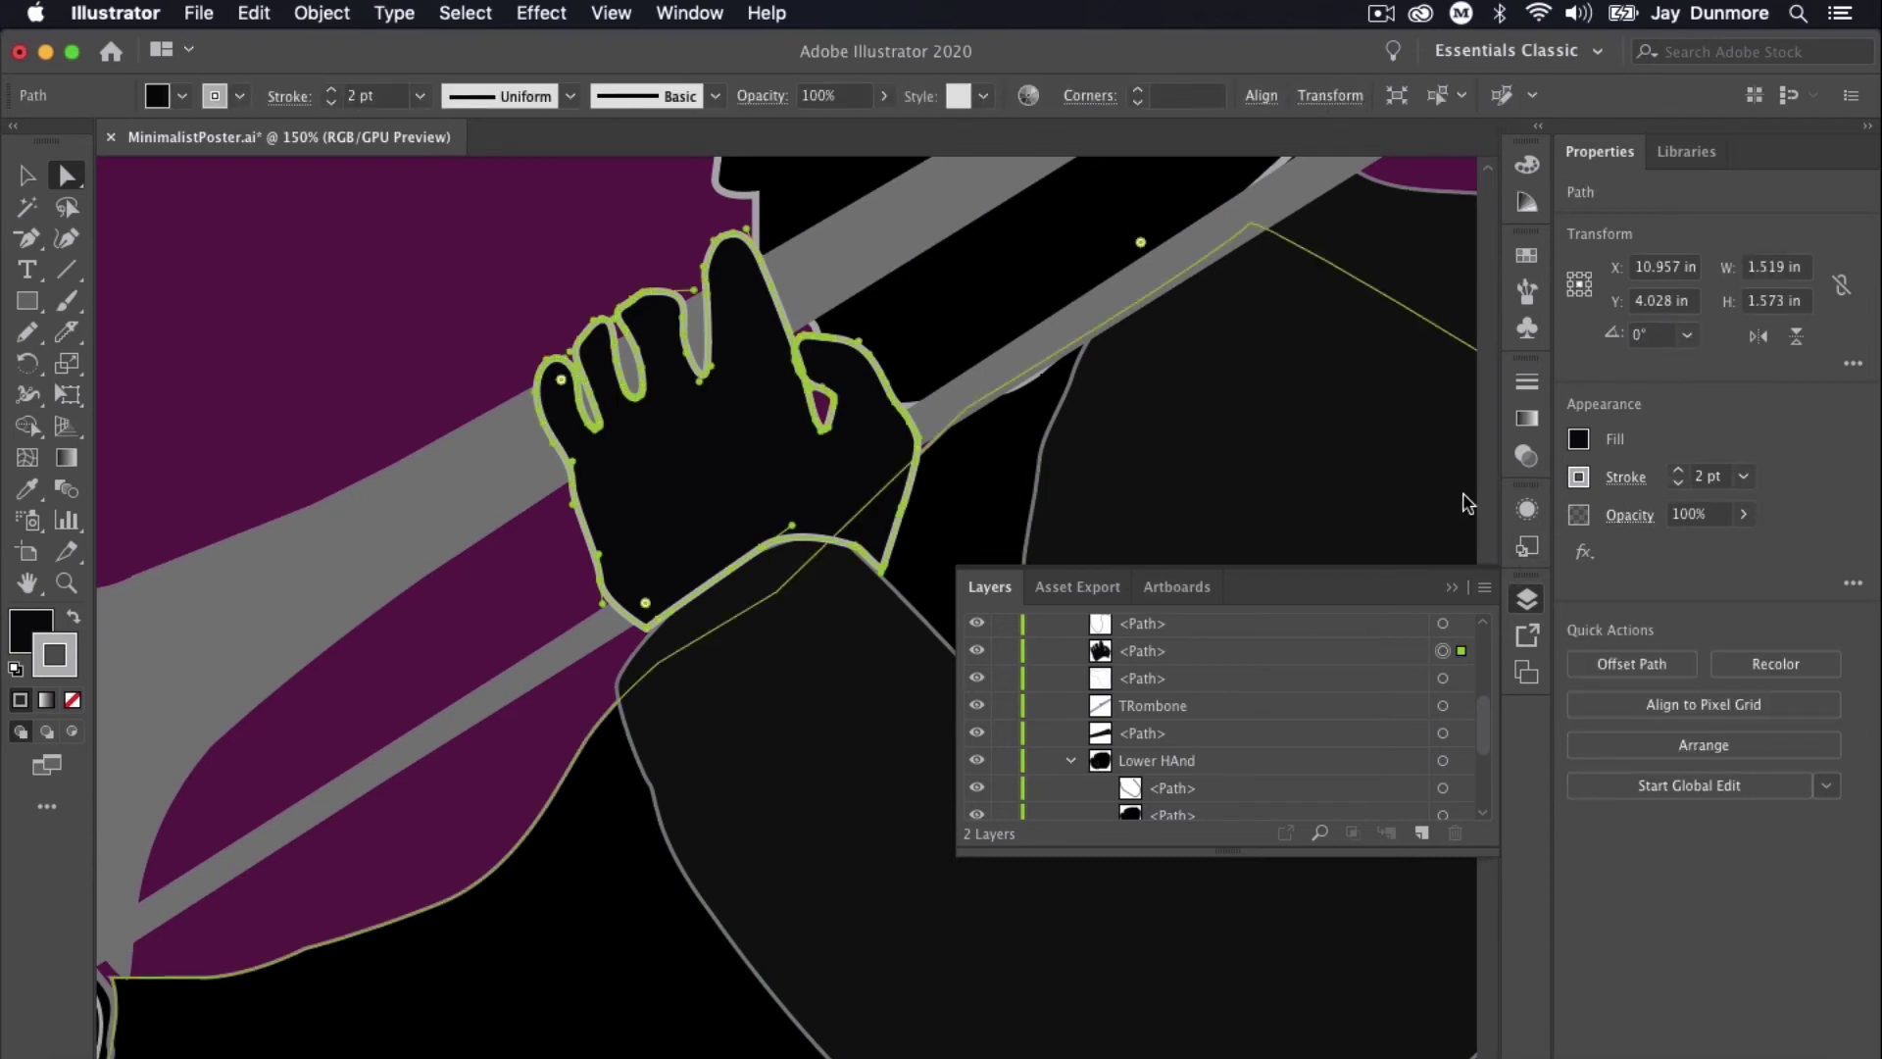
pyautogui.moveTo(461, 756); pyautogui.dragTo(768, 491)
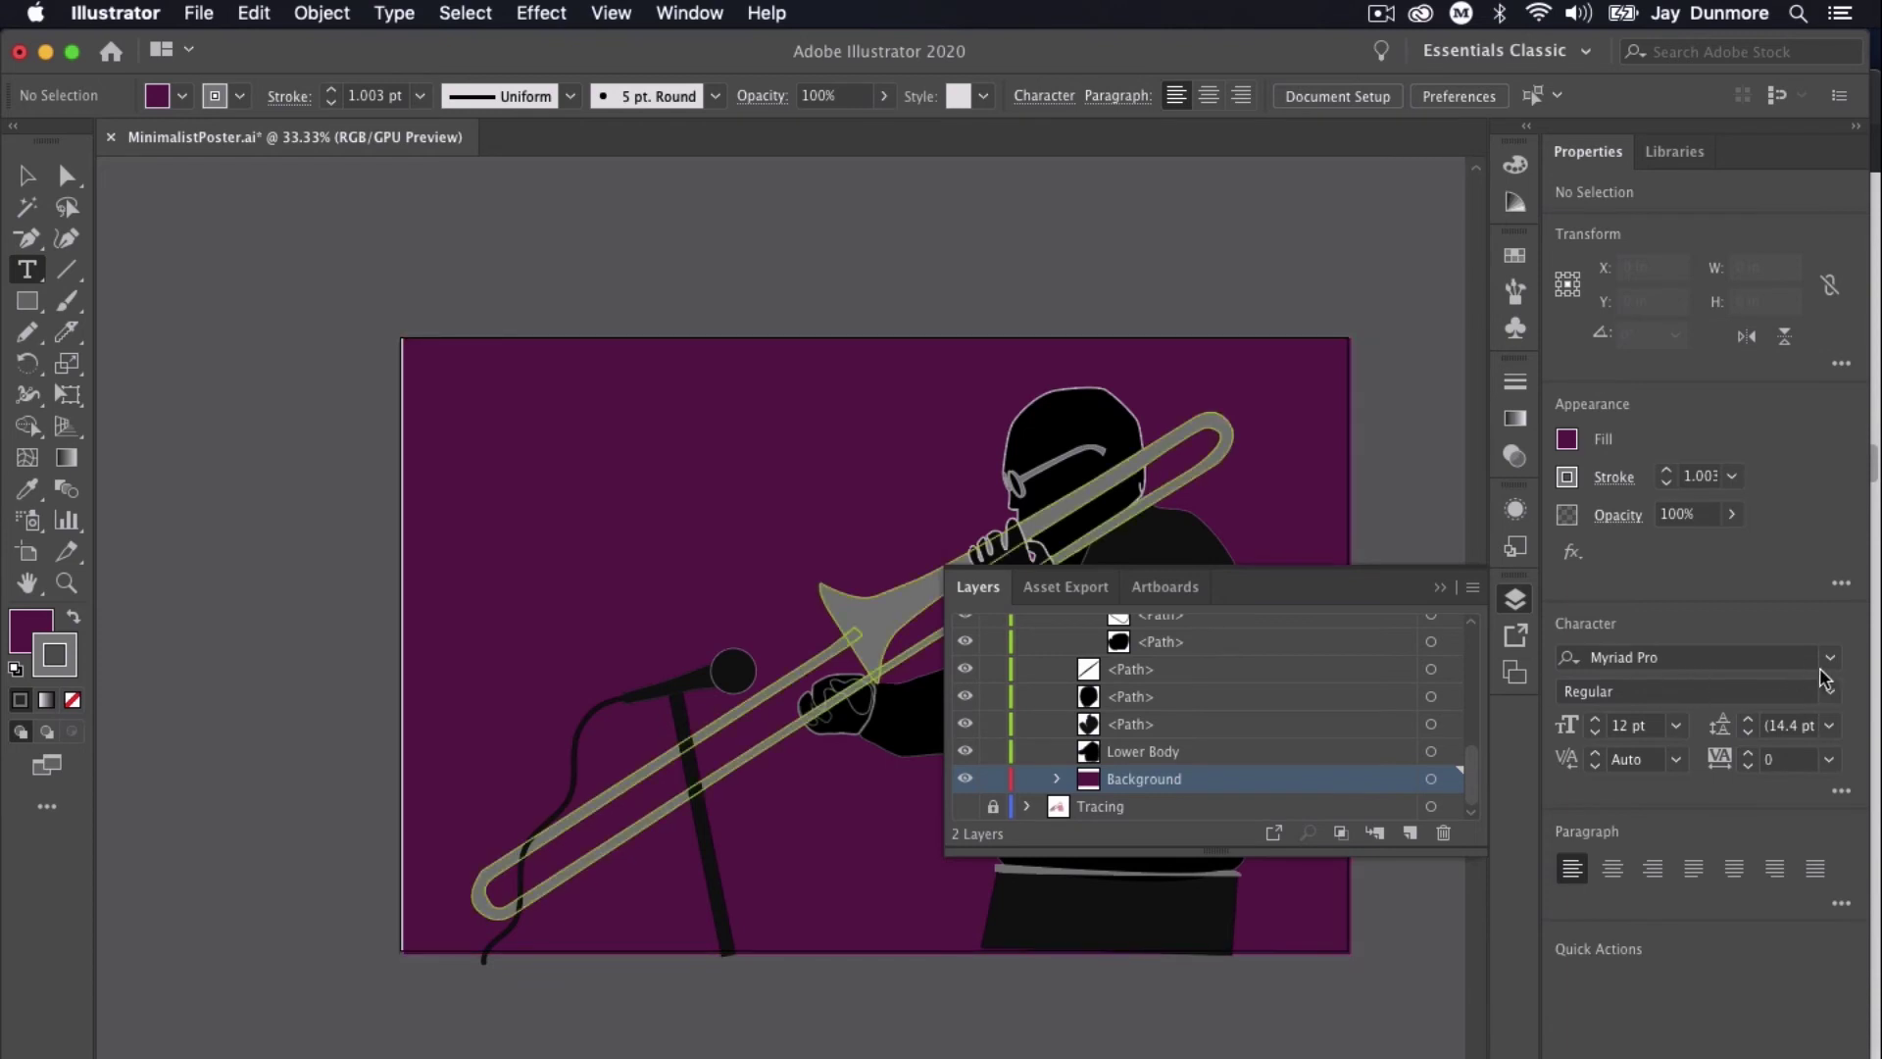
# Scroll through the Character panel's font list to choose a bold font for the Mo' Horns title.
pyautogui.click(1829, 657)
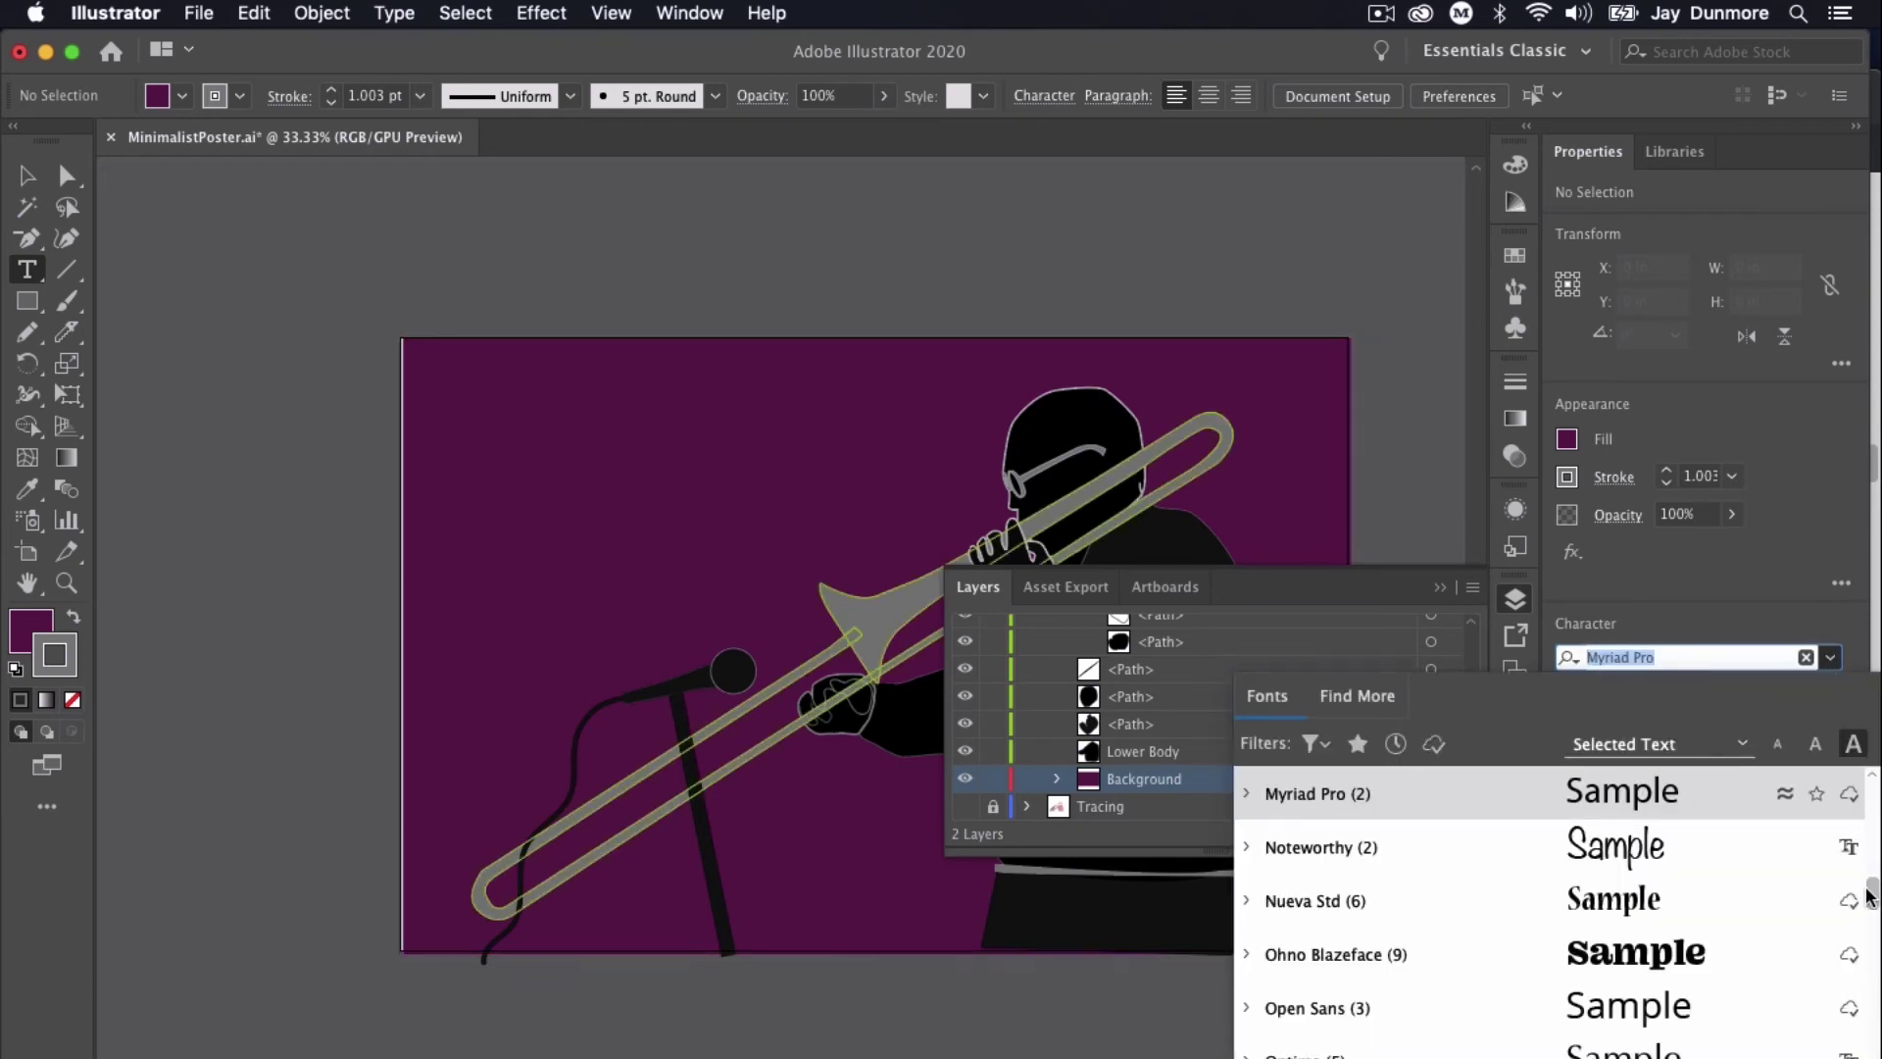
pyautogui.moveTo(1869, 893); pyautogui.dragTo(1873, 812)
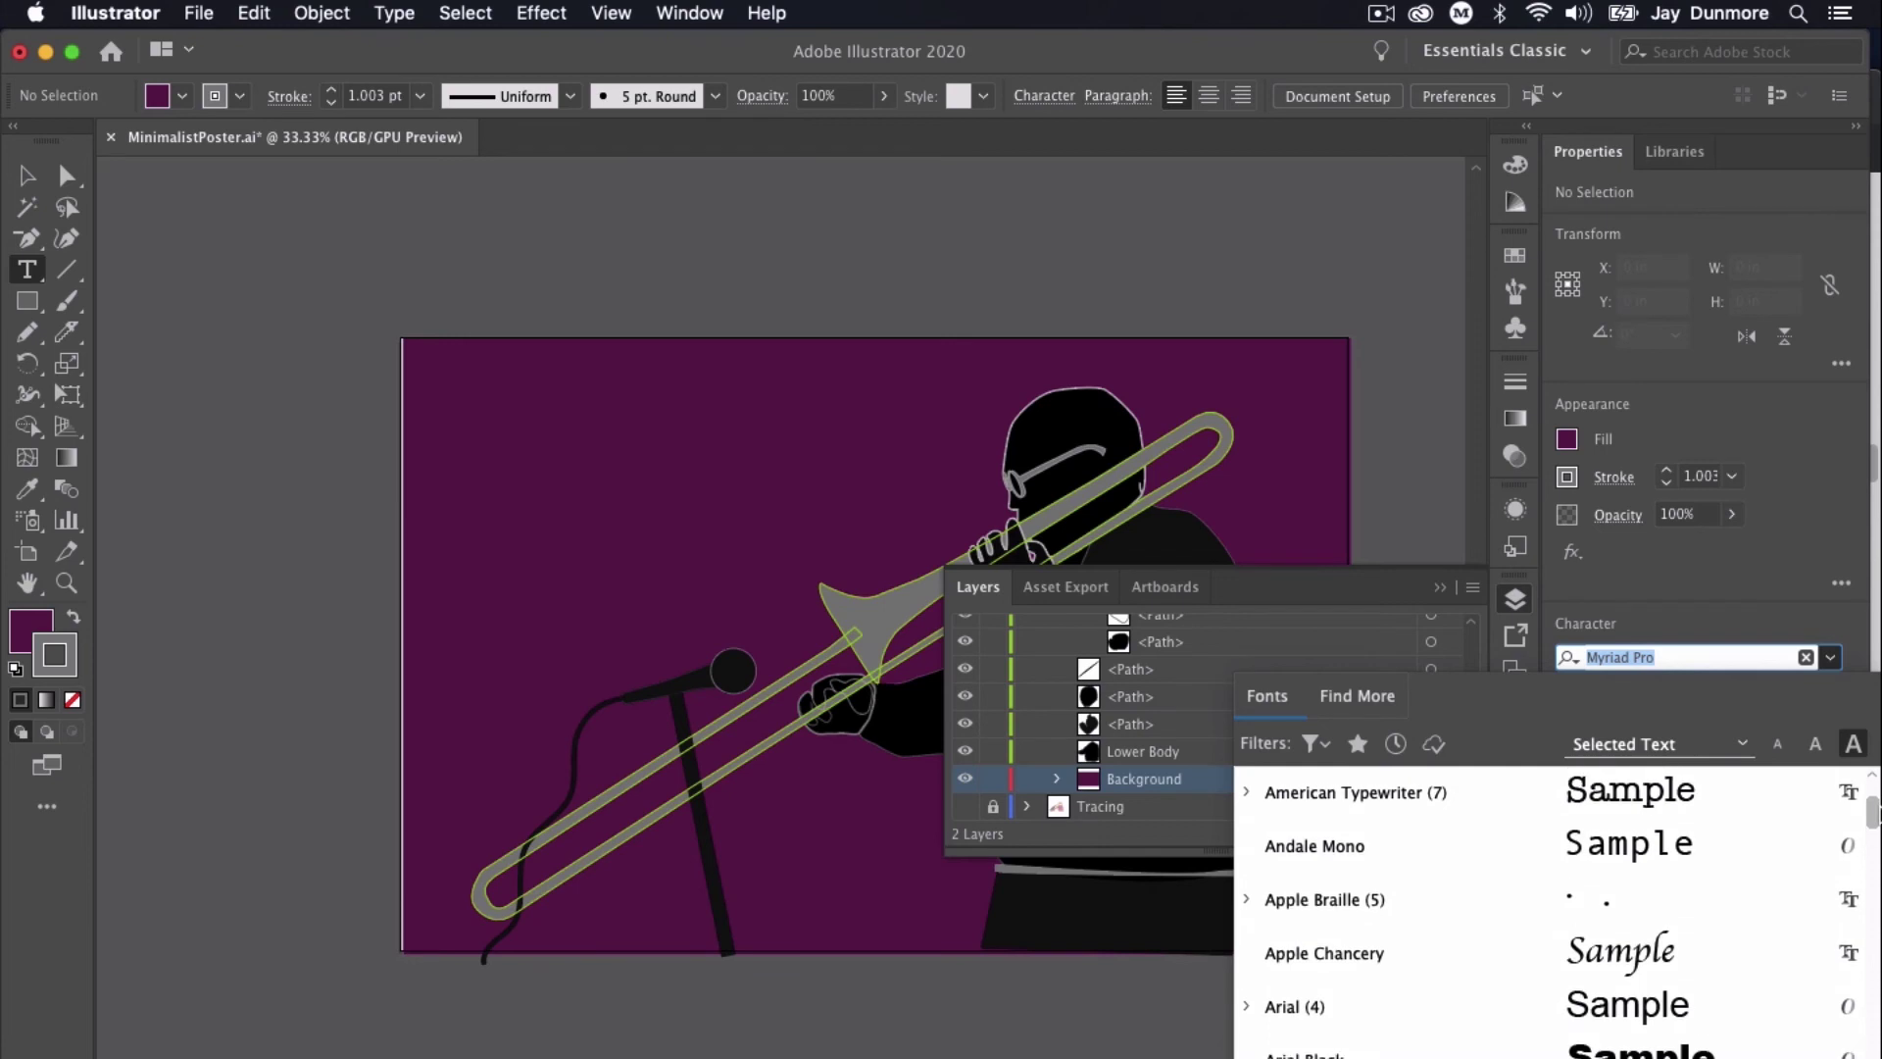
pyautogui.moveTo(1873, 811); pyautogui.dragTo(1873, 815)
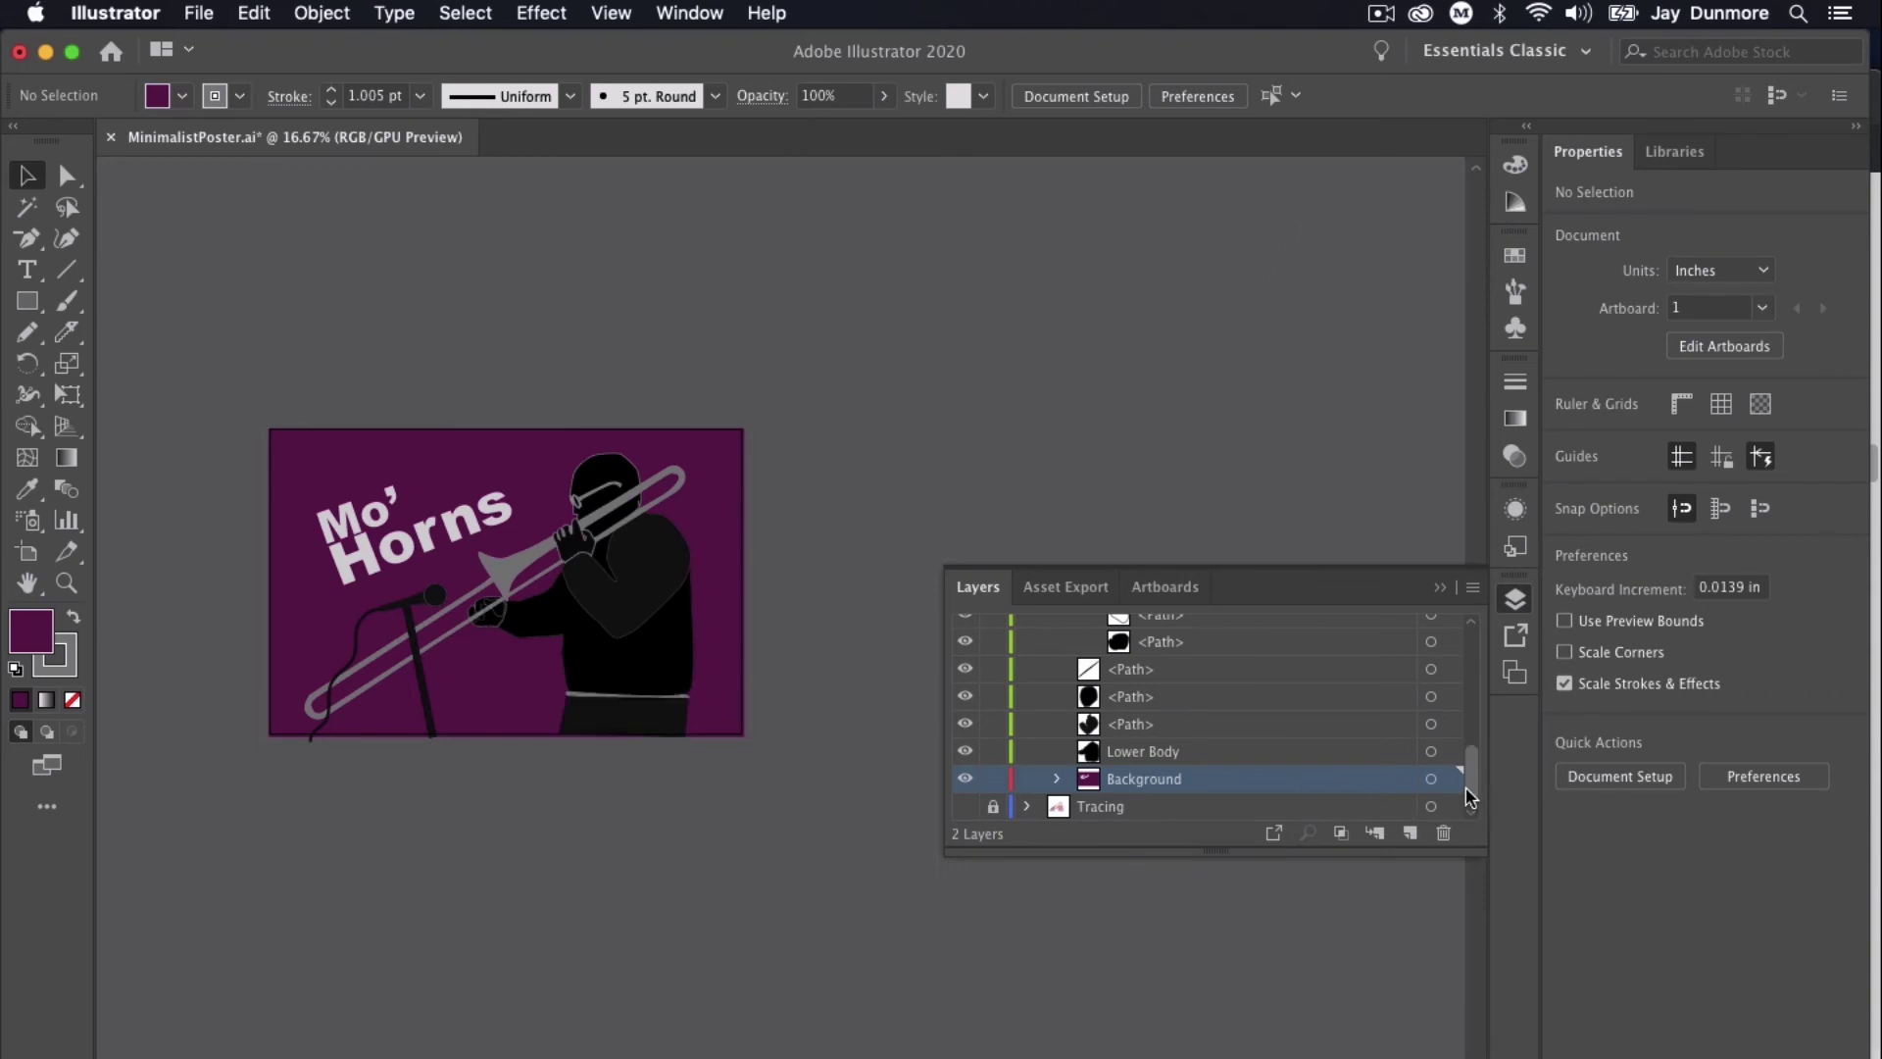
# Show only the tracing photo and lock the Tracing layer against edits.
pyautogui.keyDown('alt'); pyautogui.click(966, 806); pyautogui.keyUp('alt')
pyautogui.click(992, 806)
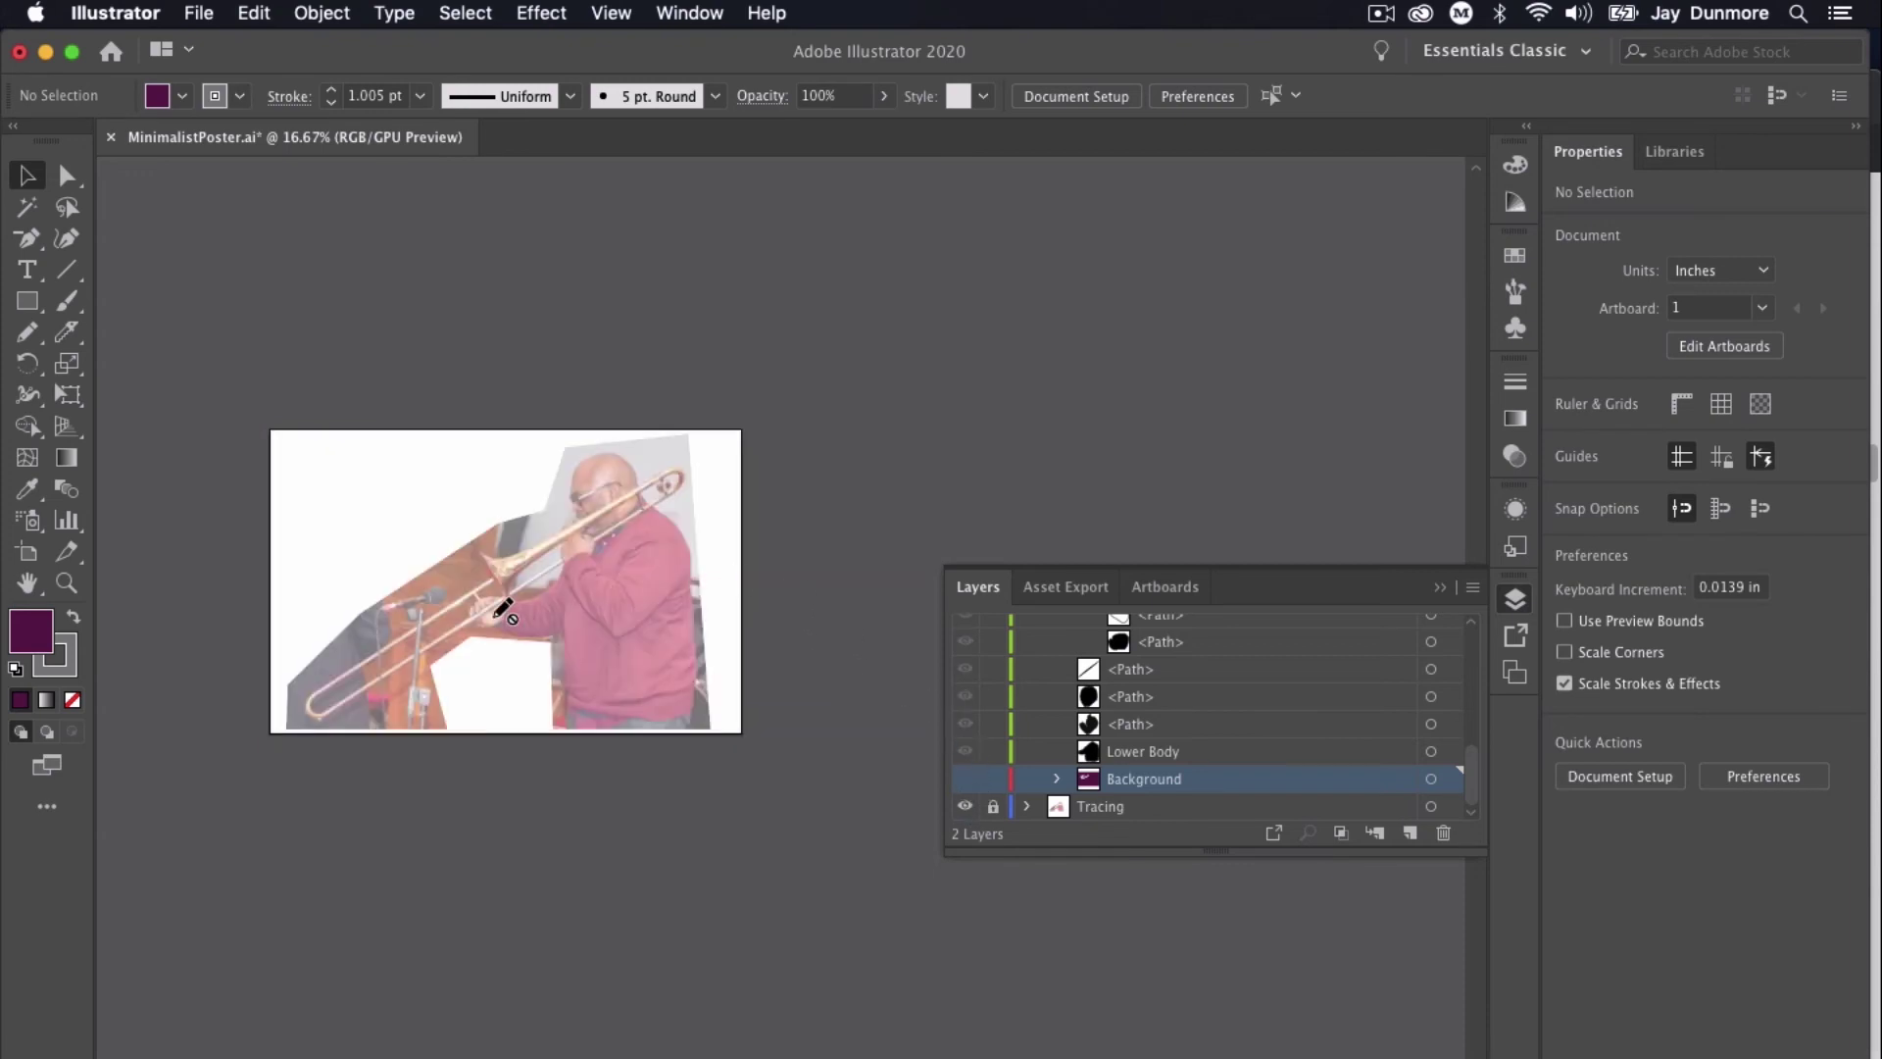
pyautogui.moveTo(1470, 775); pyautogui.dragTo(1470, 637)
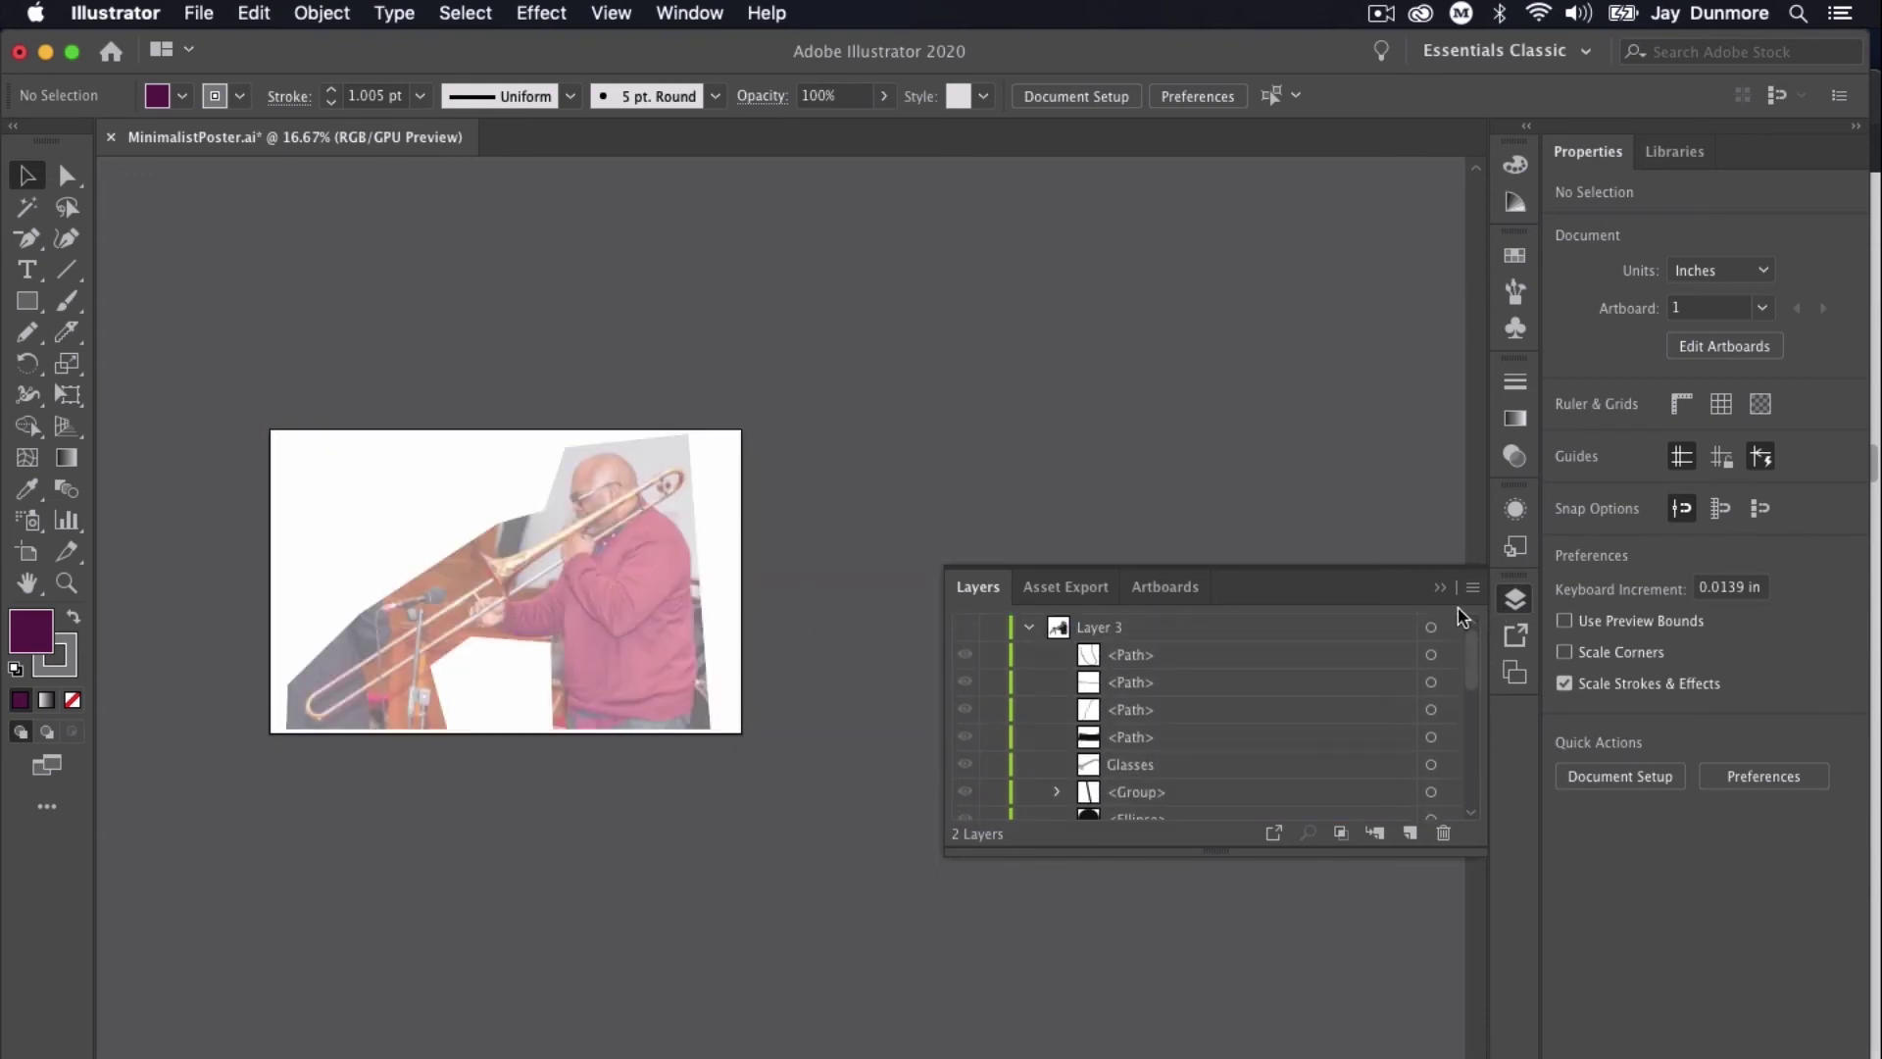
# Make Layer 3's artwork, the purple background, the title and the finished poster visible again.
pyautogui.click(966, 632)
pyautogui.moveTo(1471, 655); pyautogui.dragTo(1458, 817)
pyautogui.click(965, 778)
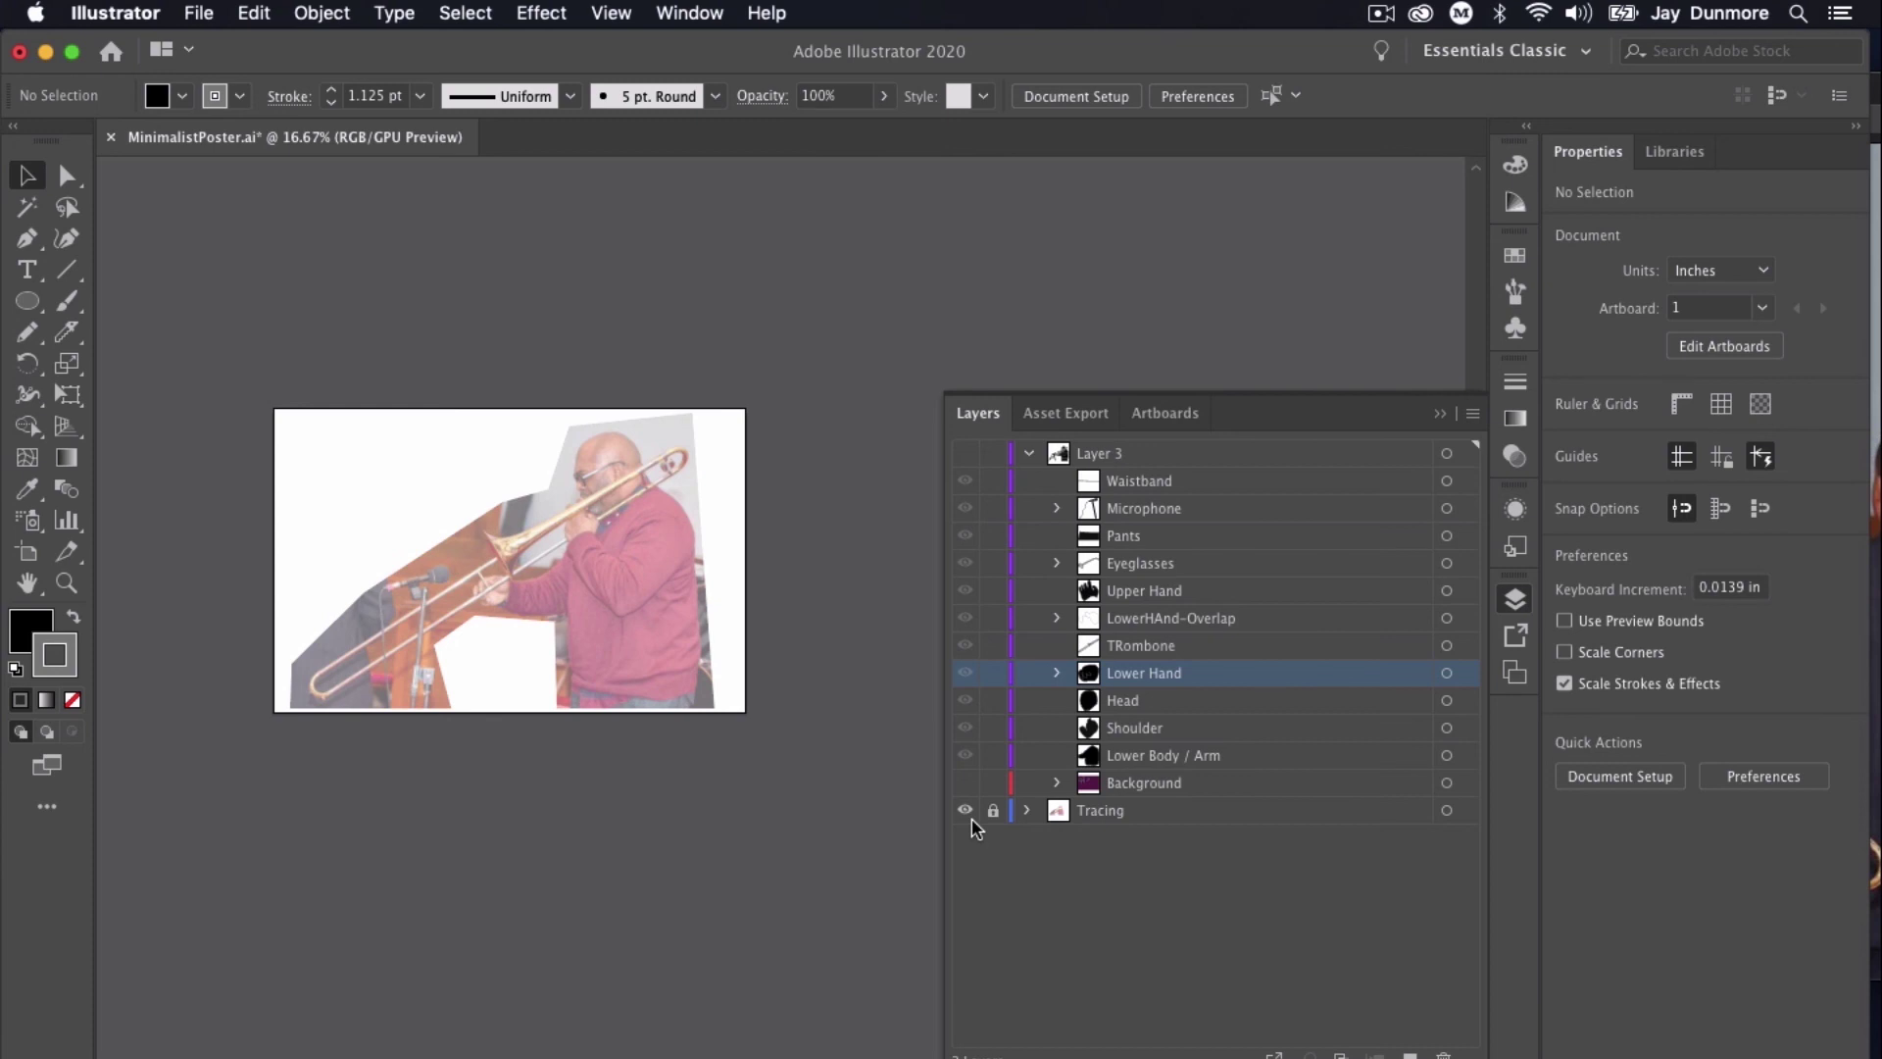
pyautogui.click(964, 453)
pyautogui.scroll(3, 483, 496)
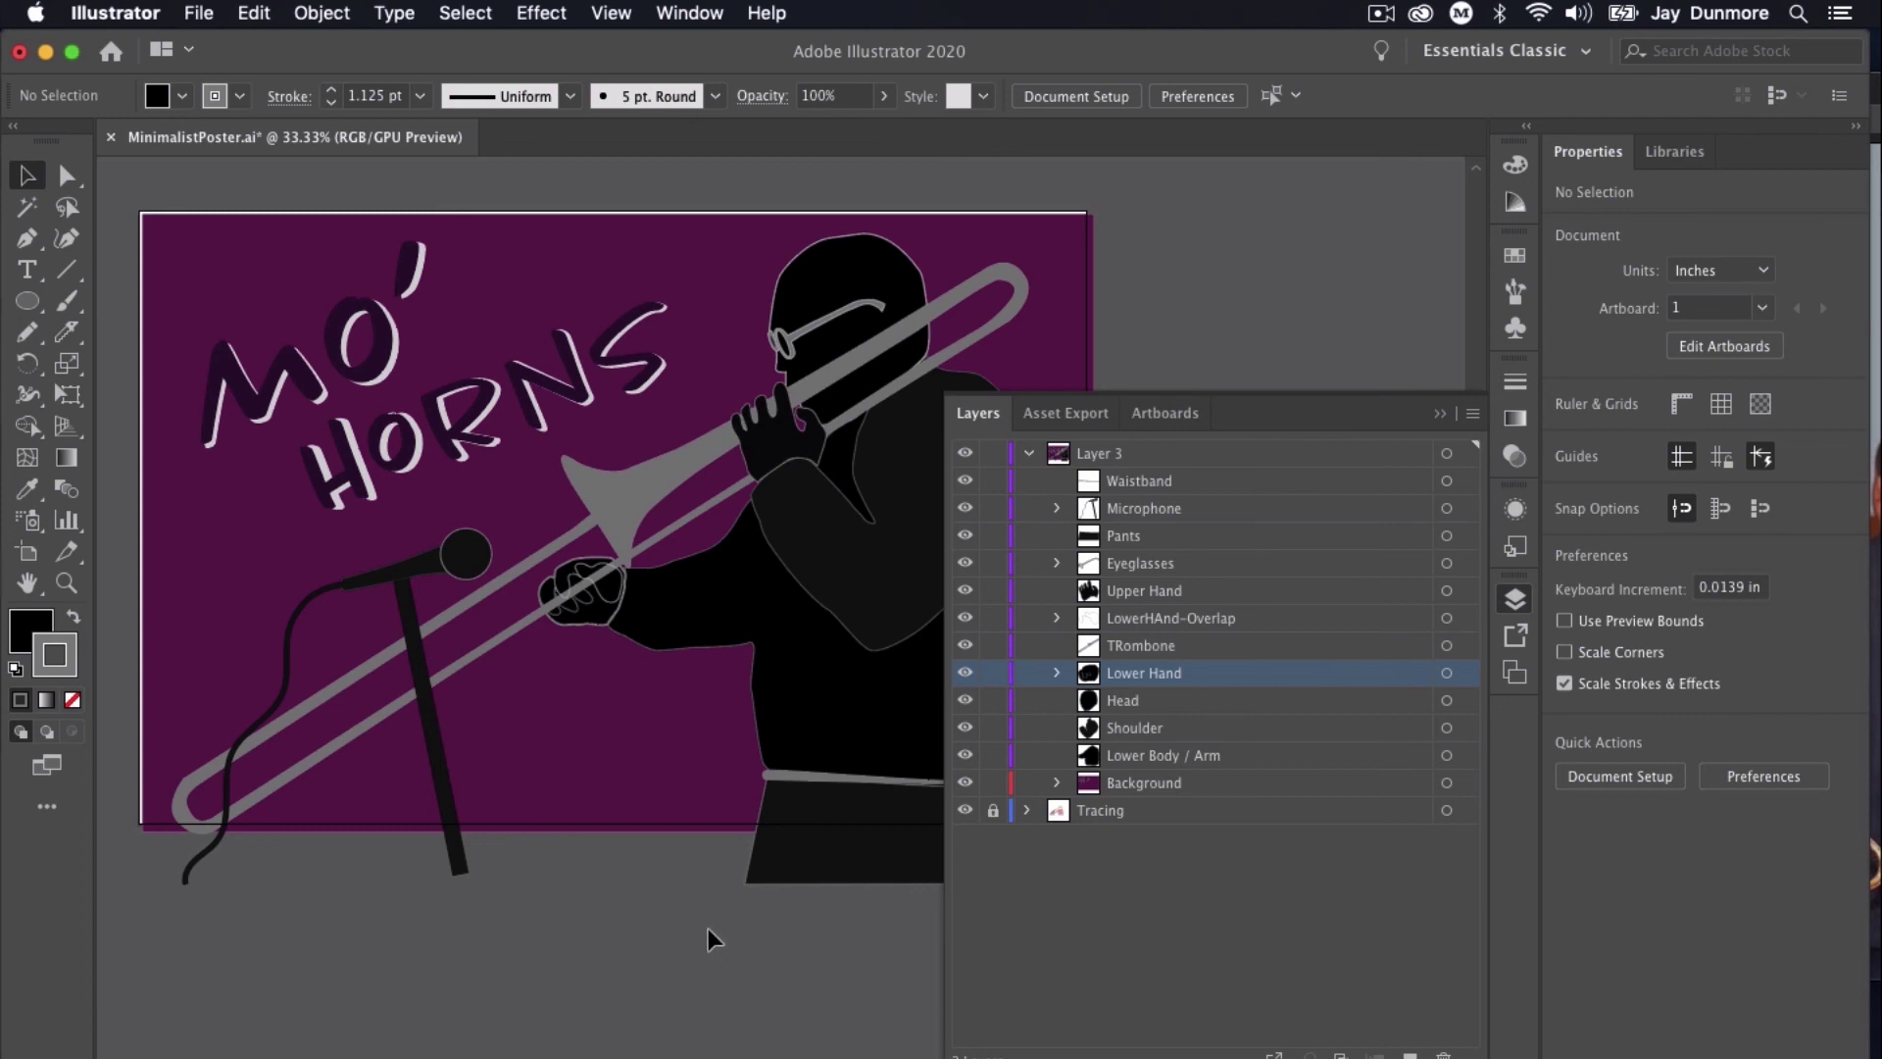
# Use File > Export As to save MinimalistPoster.png, accepting the High (300 ppi) PNG options.
pyautogui.click(199, 13)
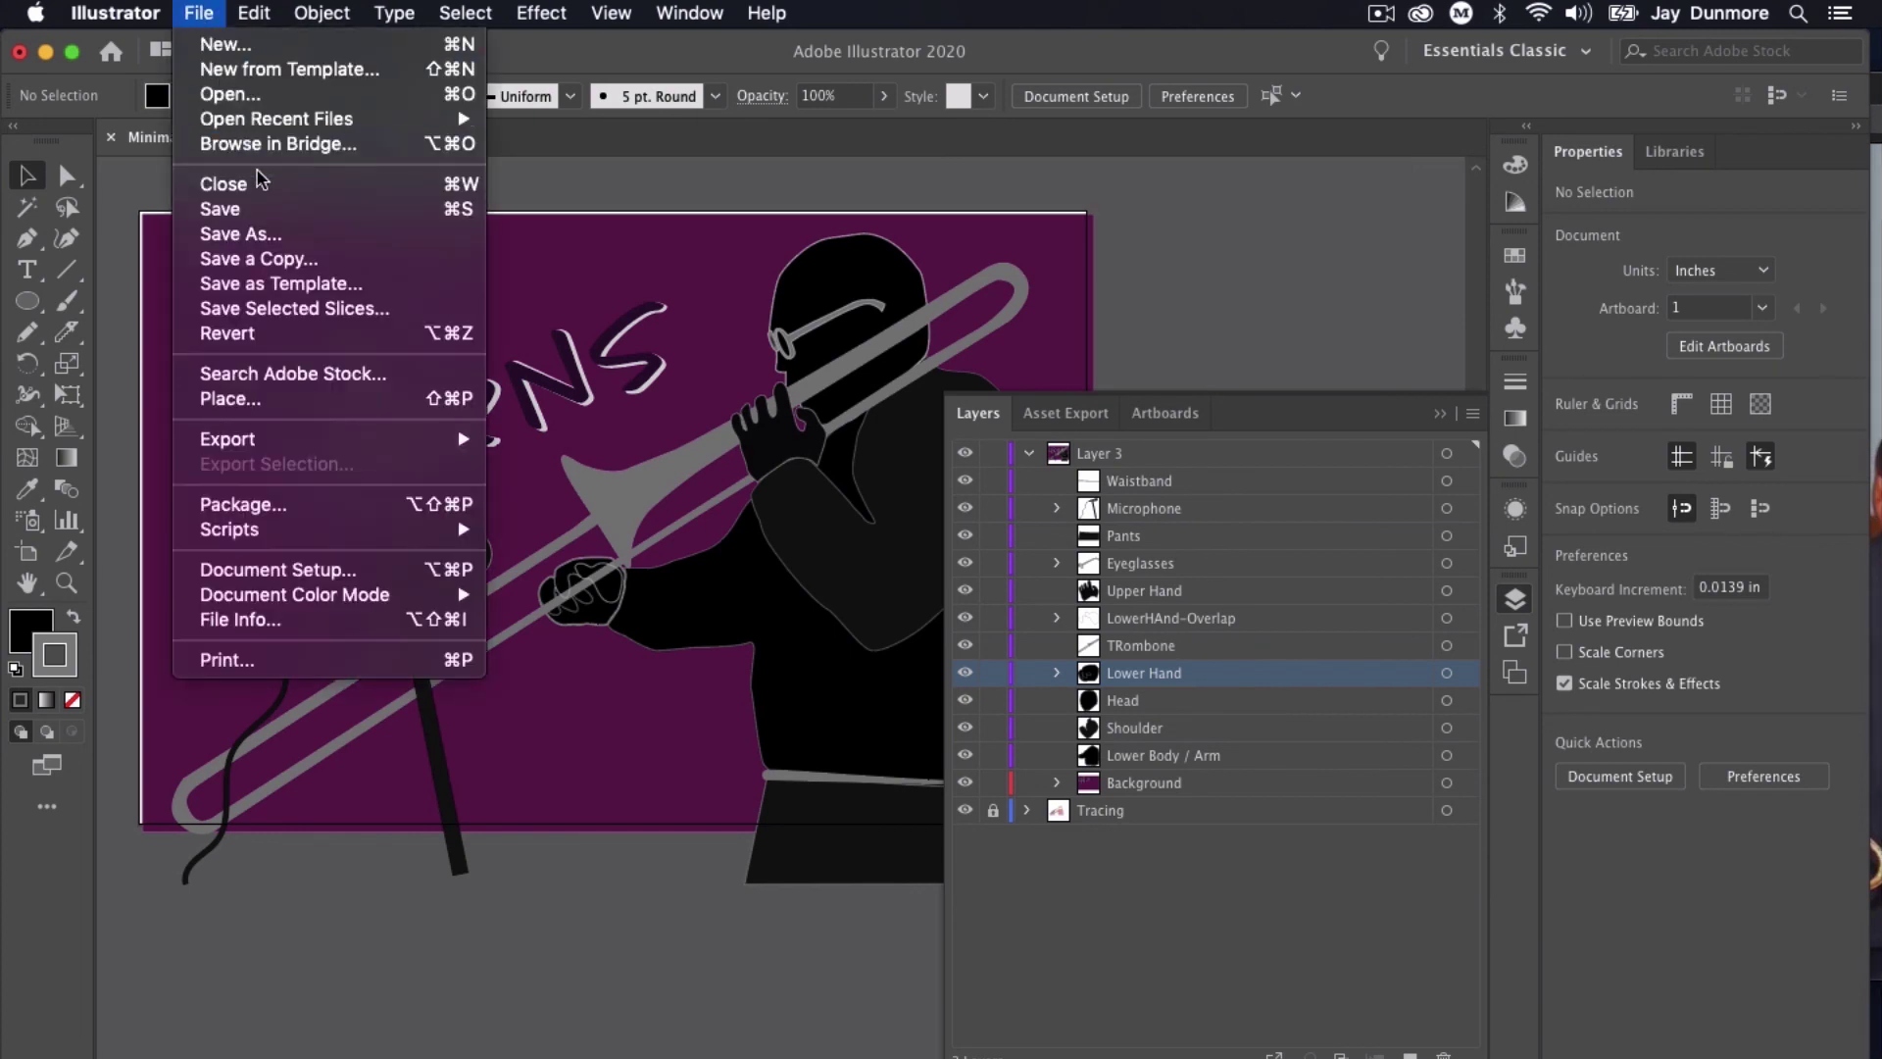
pyautogui.moveTo(277, 439)
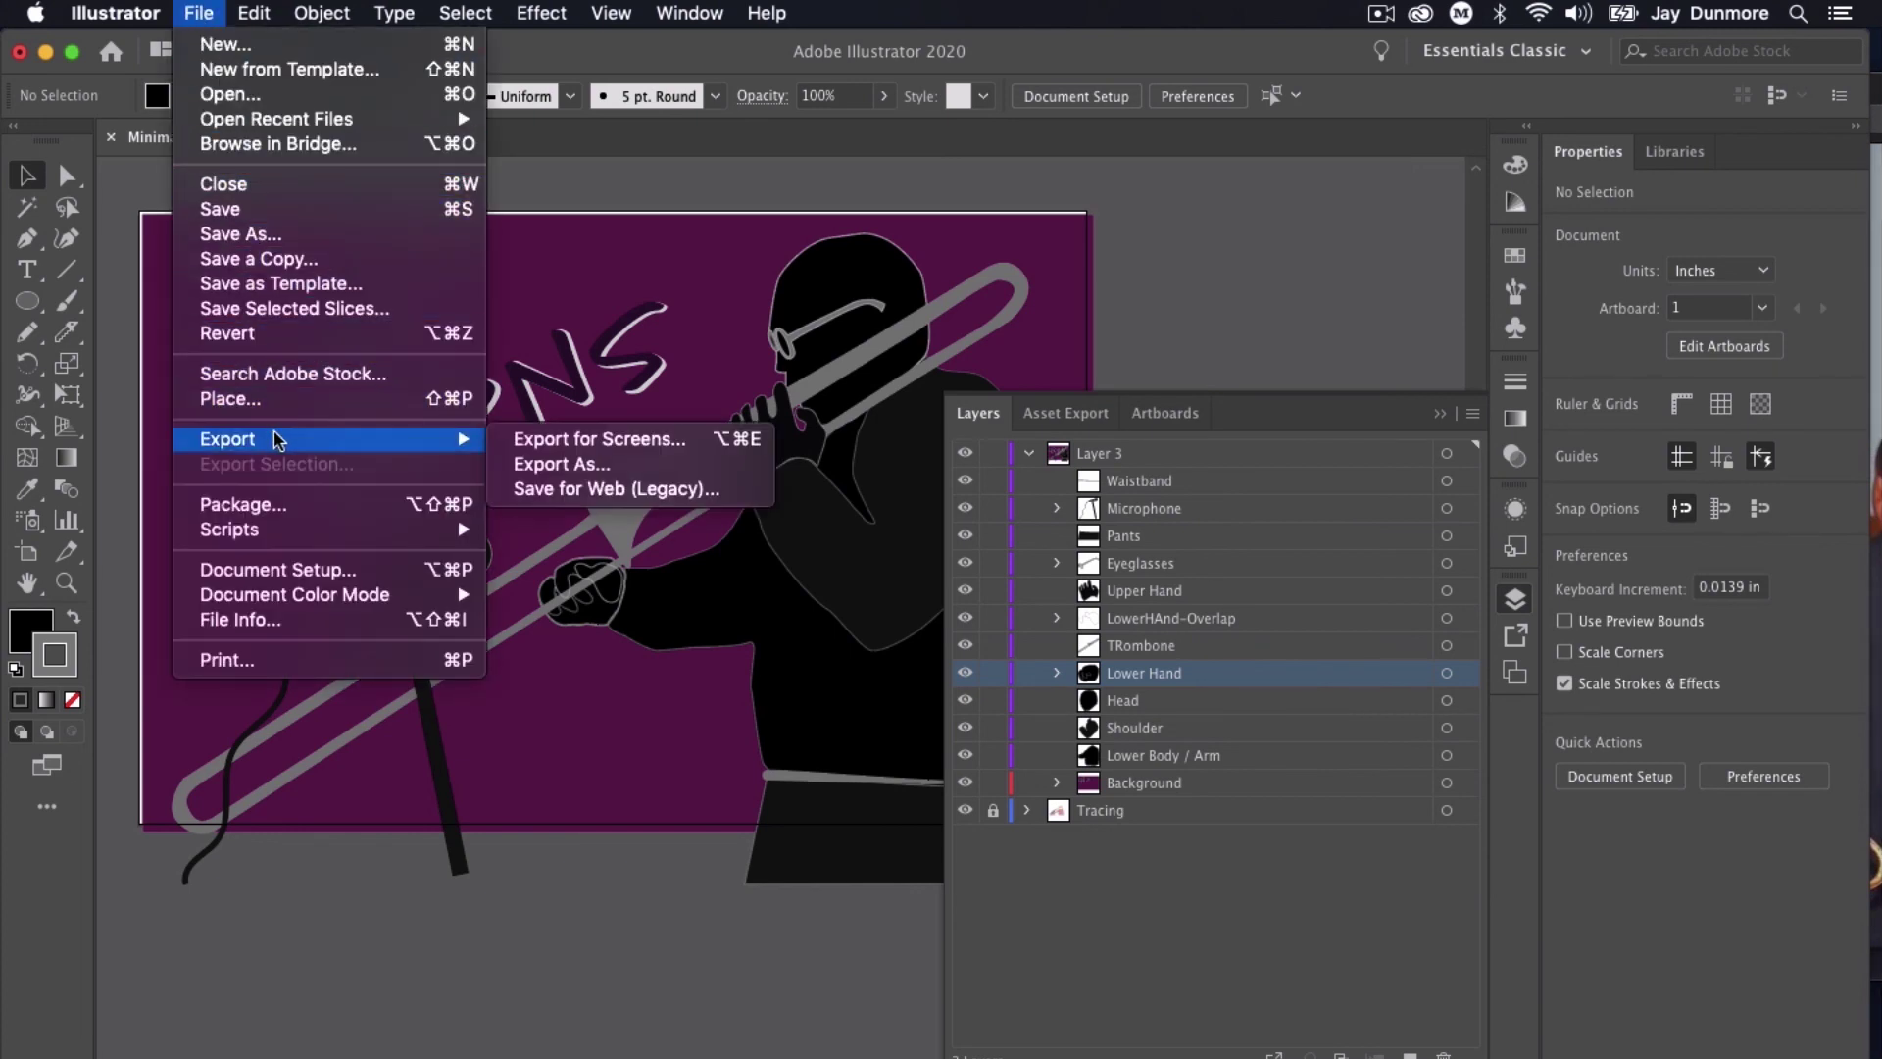
pyautogui.click(543, 463)
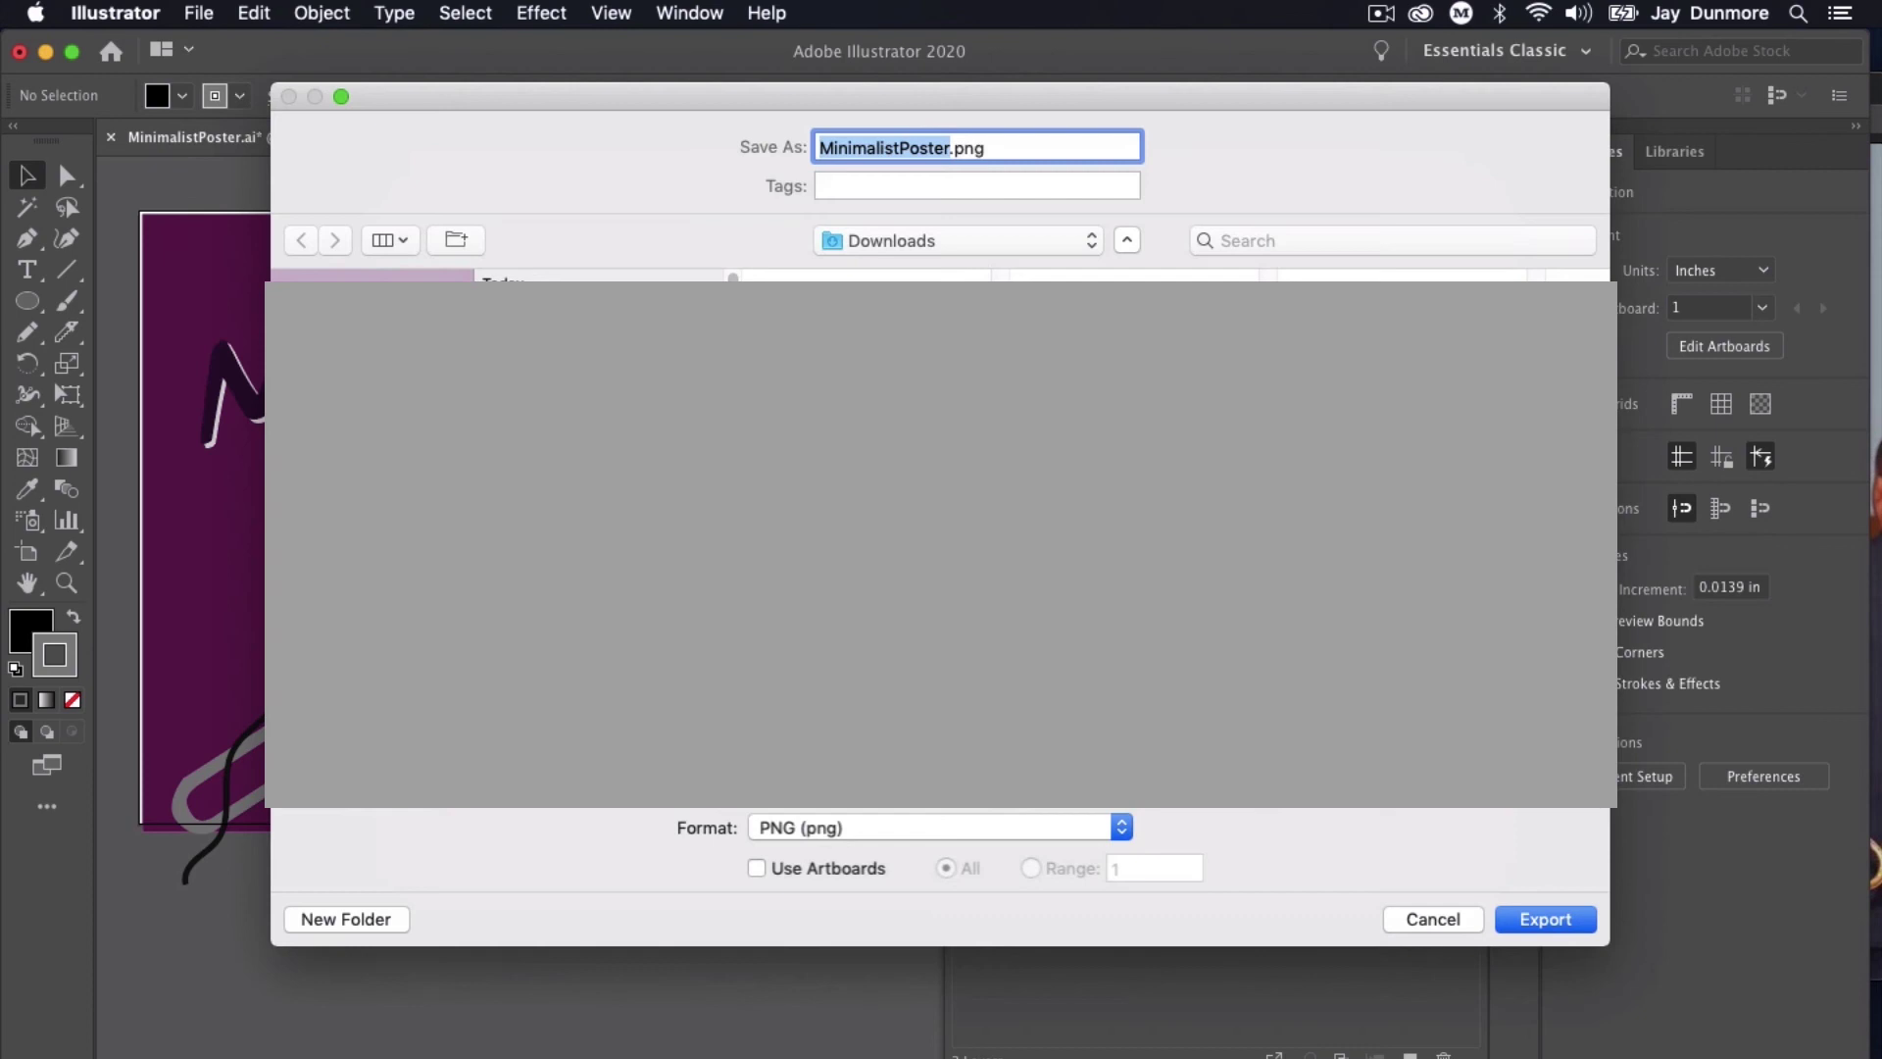
pyautogui.press('Return')
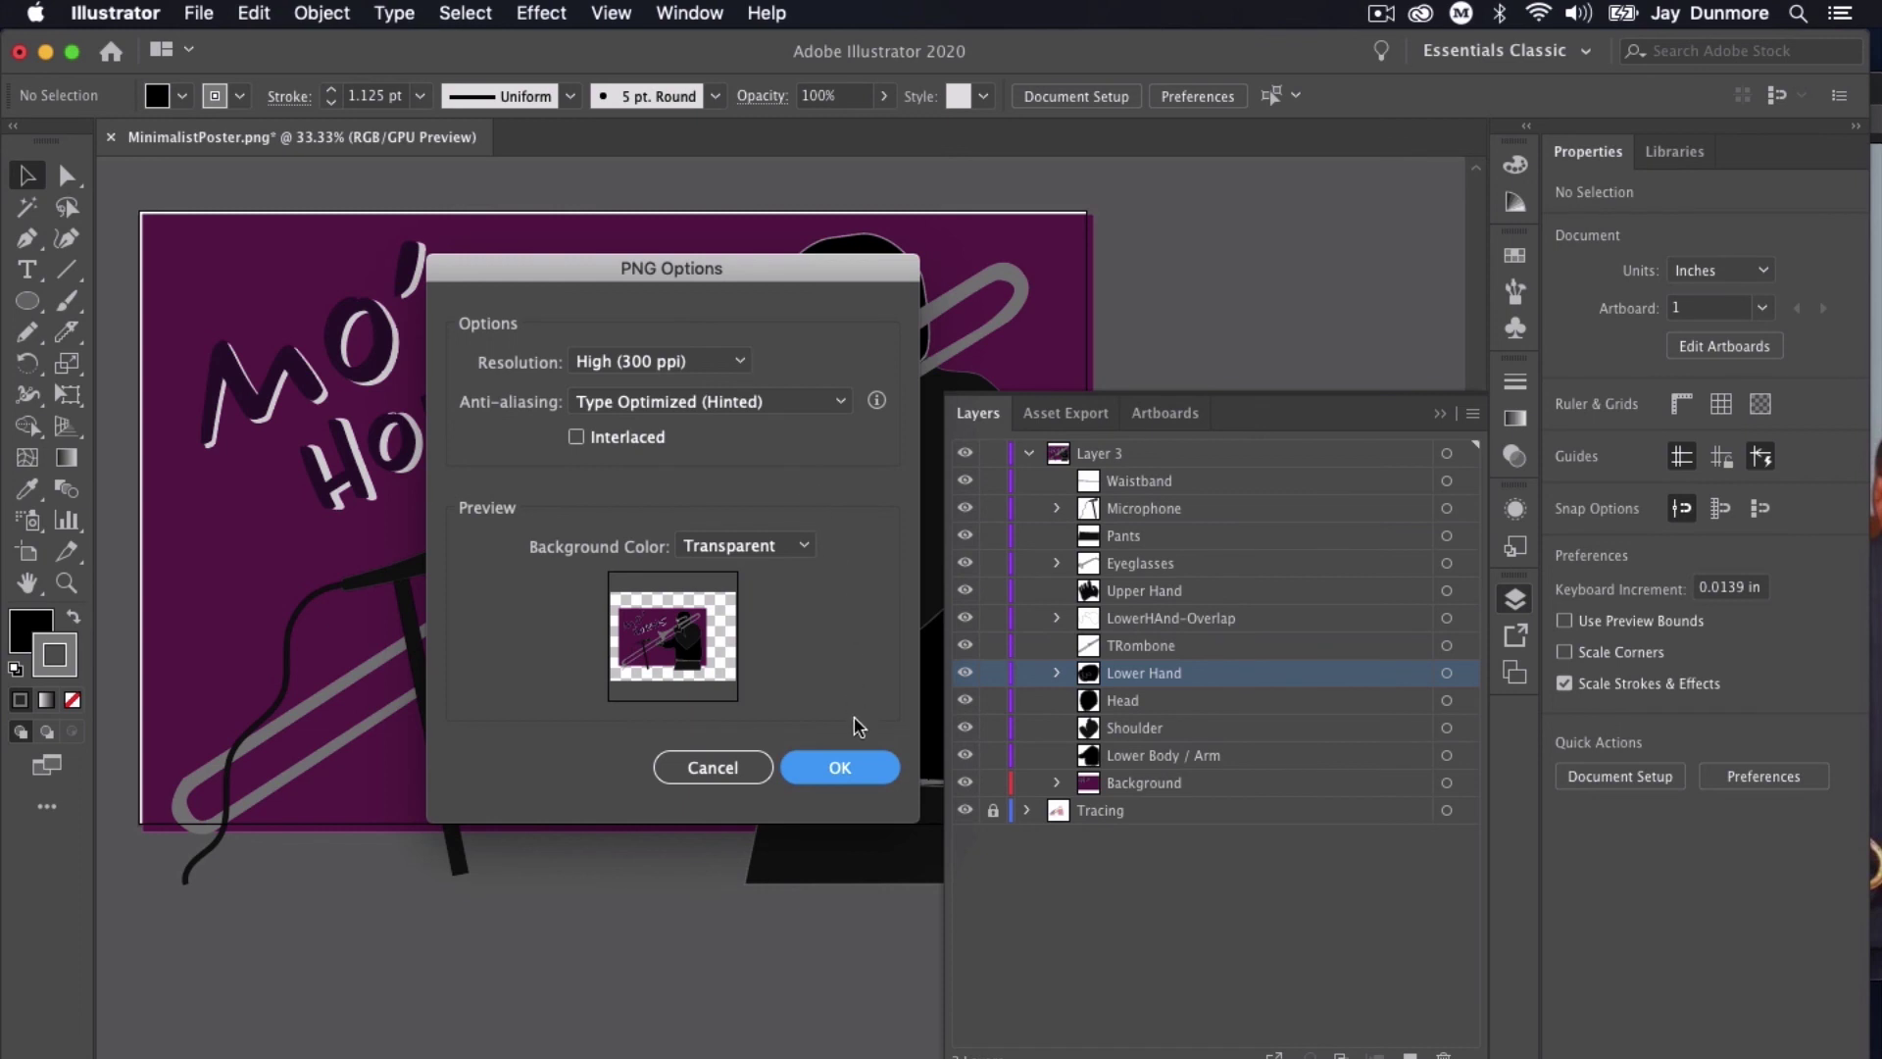
pyautogui.click(854, 767)
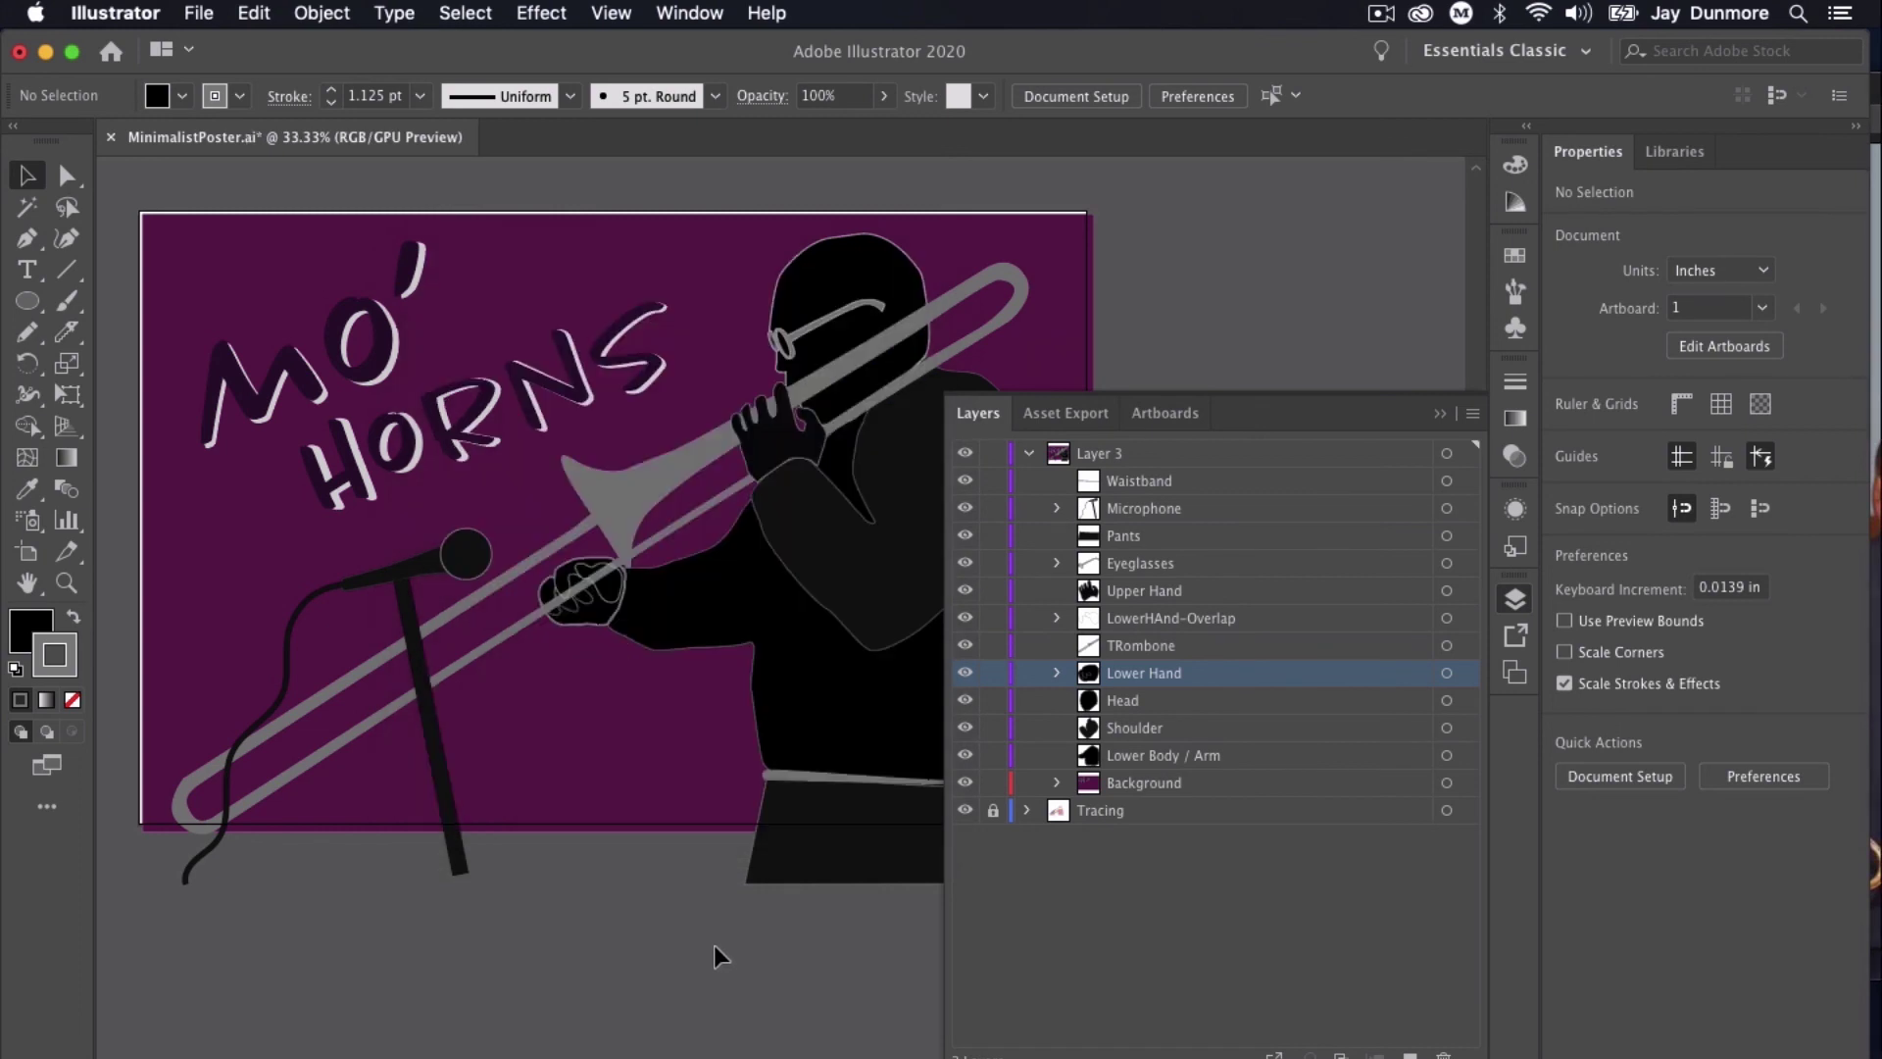